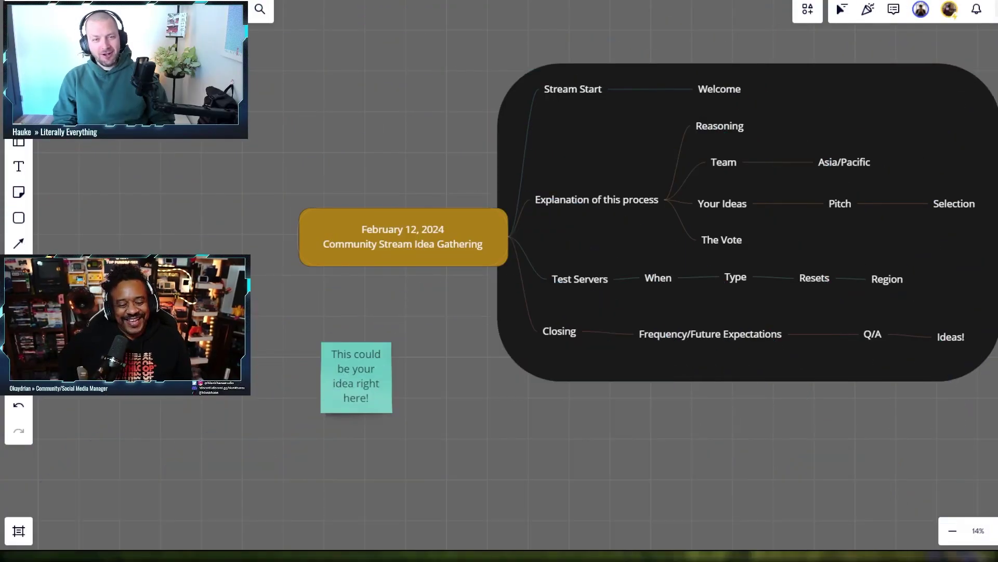
# Zoom from 14% to 18% and pan so the mind map sits centred beside the title
pyautogui.scroll(3, 345, 152)
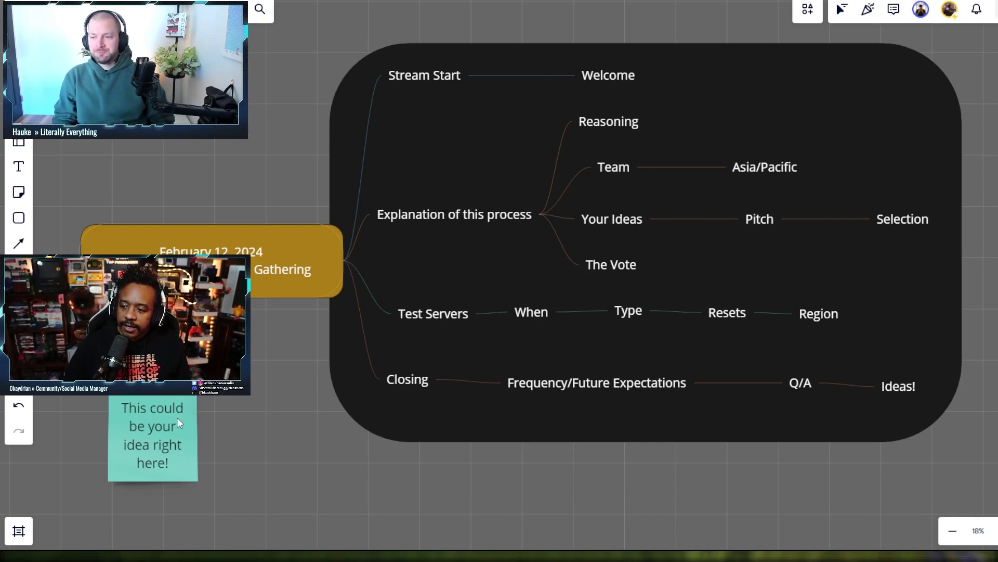
pyautogui.moveTo(301, 397); pyautogui.dragTo(285, 358)
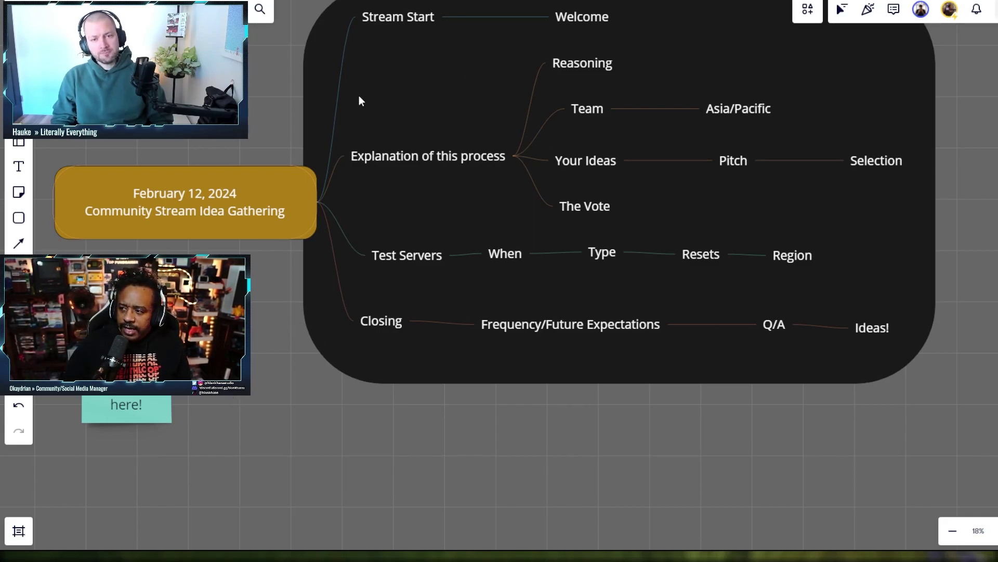
pyautogui.moveTo(471, 152)
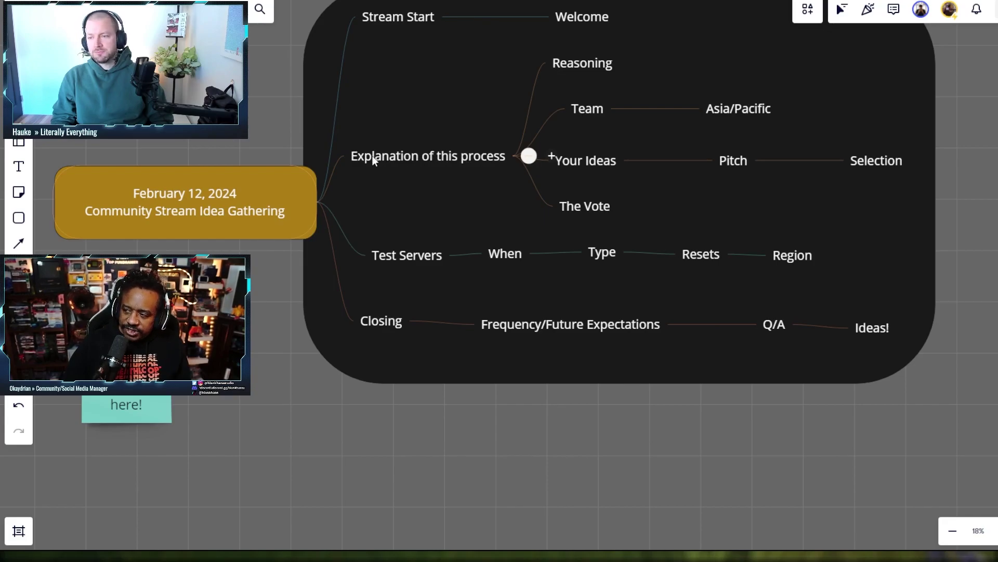
pyautogui.moveTo(554, 85)
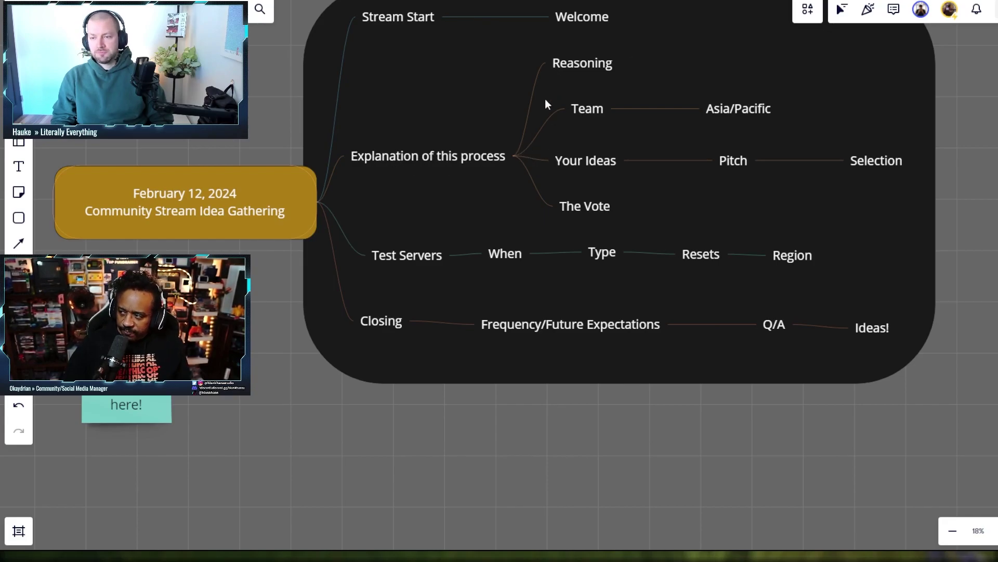
pyautogui.moveTo(578, 156)
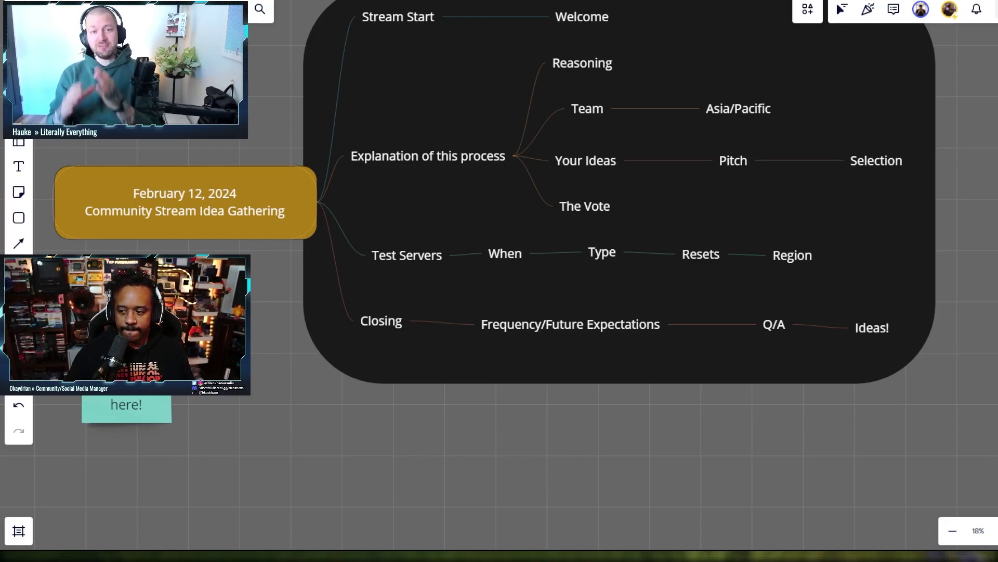
# Move the partly hidden green idea sticky note out from behind the webcam to below the mind map
pyautogui.click(127, 410)
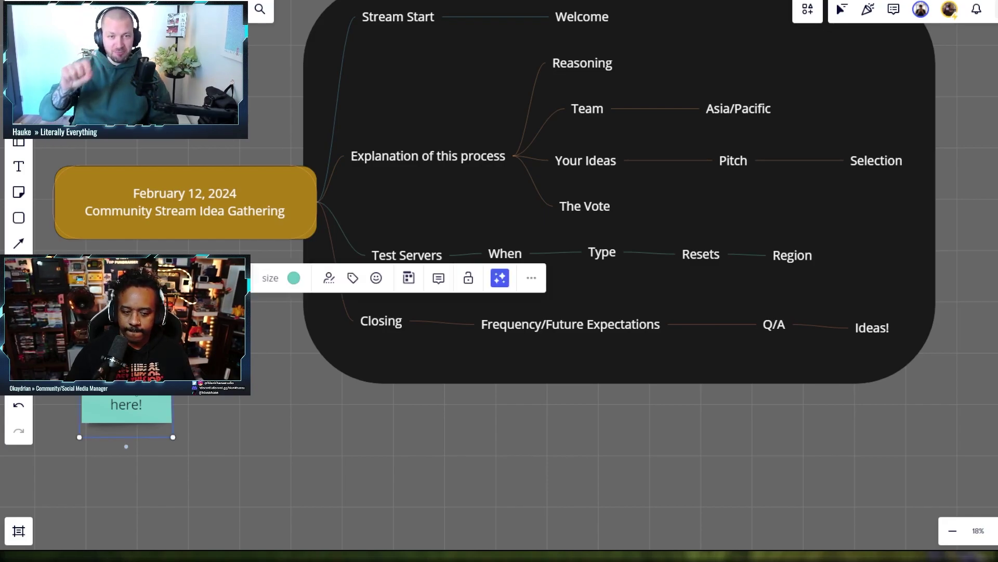
pyautogui.moveTo(130, 396); pyautogui.dragTo(407, 463)
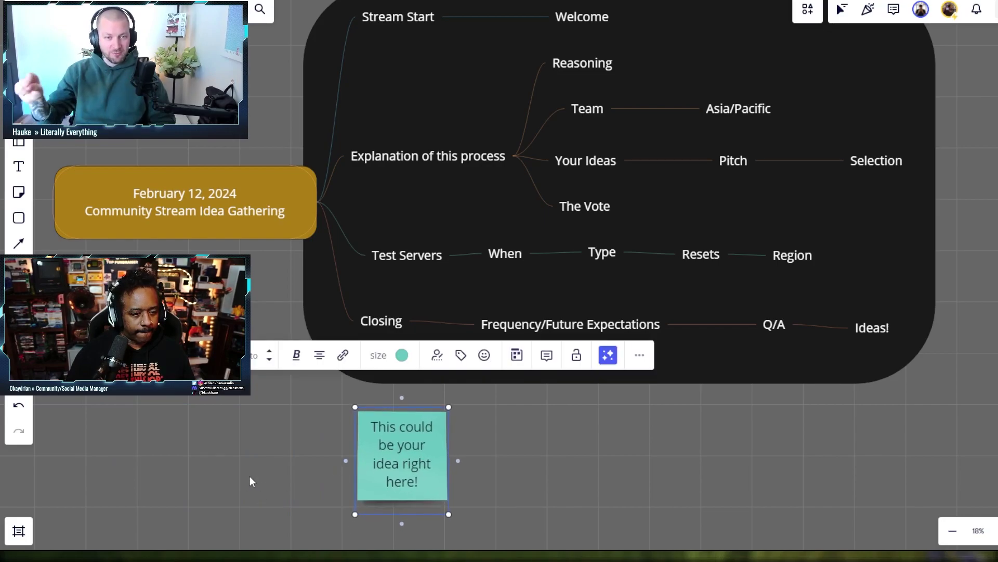
pyautogui.click(108, 504)
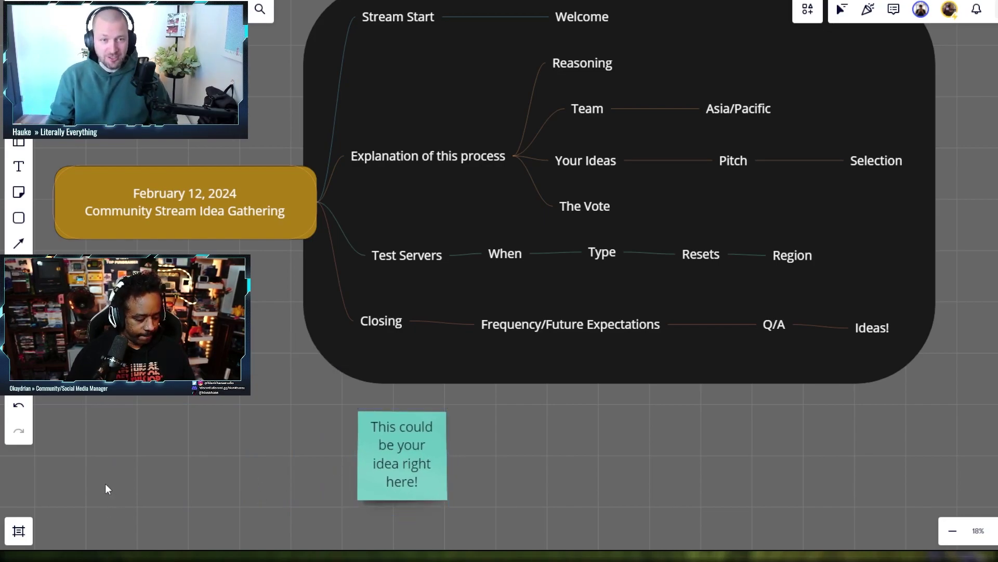
# Duplicate the note beside it and retext the copy as a placeholder for a community member's idea
pyautogui.click(403, 473)
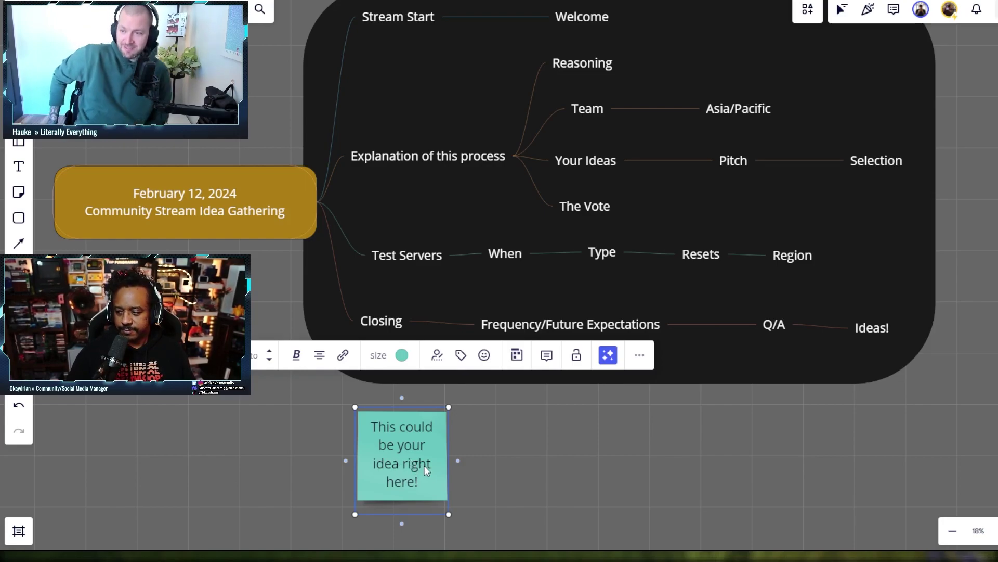
pyautogui.moveTo(424, 466); pyautogui.dragTo(516, 454)
pyautogui.doubleClick(522, 445)
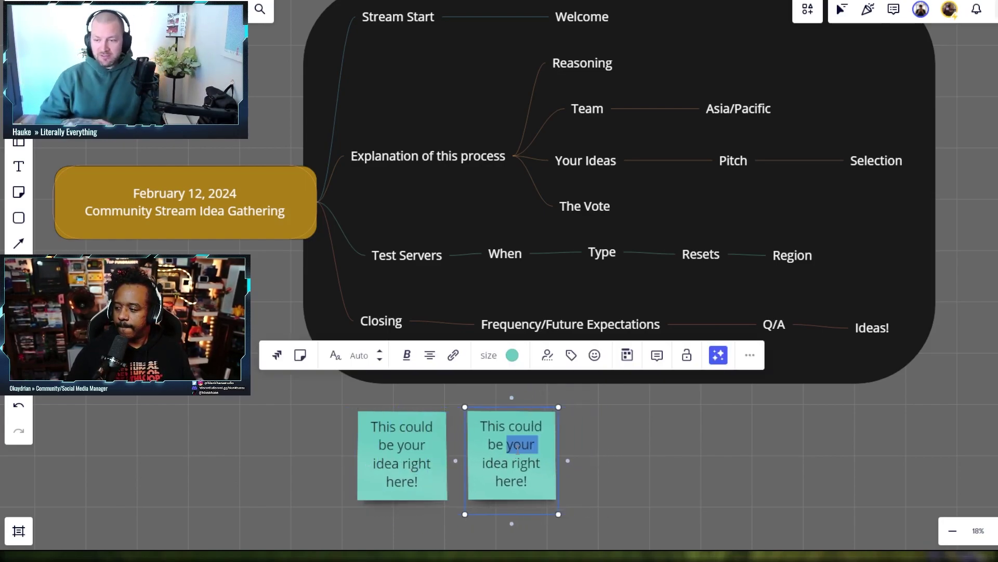
pyautogui.hotkey('ctrl', 'a')
pyautogui.write('Place')
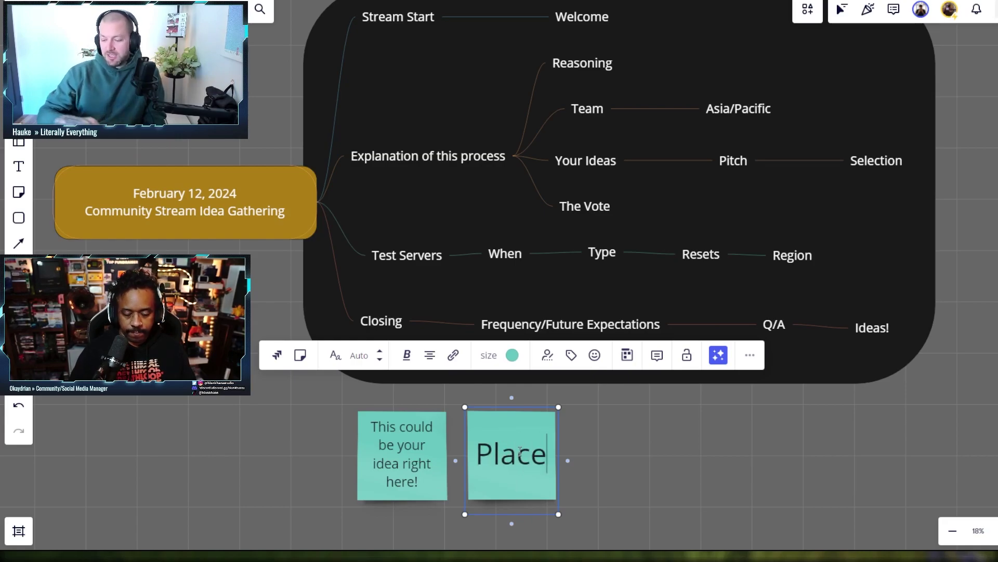
pyautogui.write("holder for Riggz's idea")
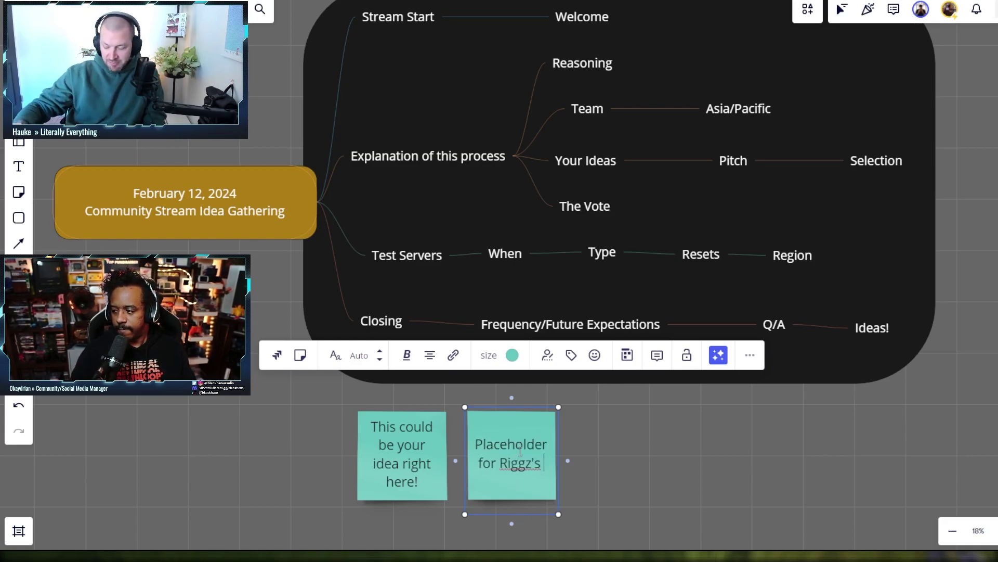
pyautogui.click(645, 448)
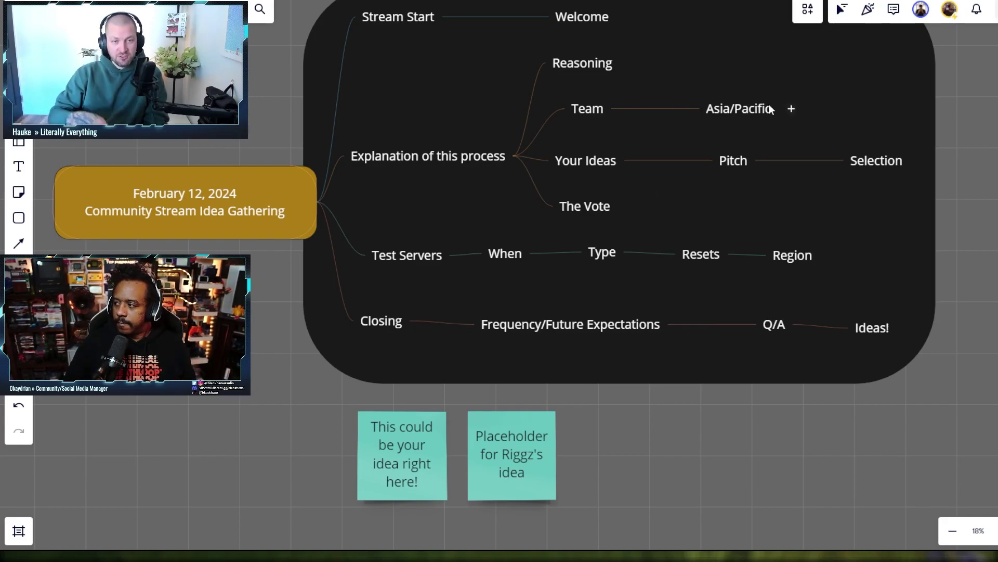
# Add a child node under Asia/Pacific with a team member's name and 'Lead Game Designer' on two lines
pyautogui.click(791, 110)
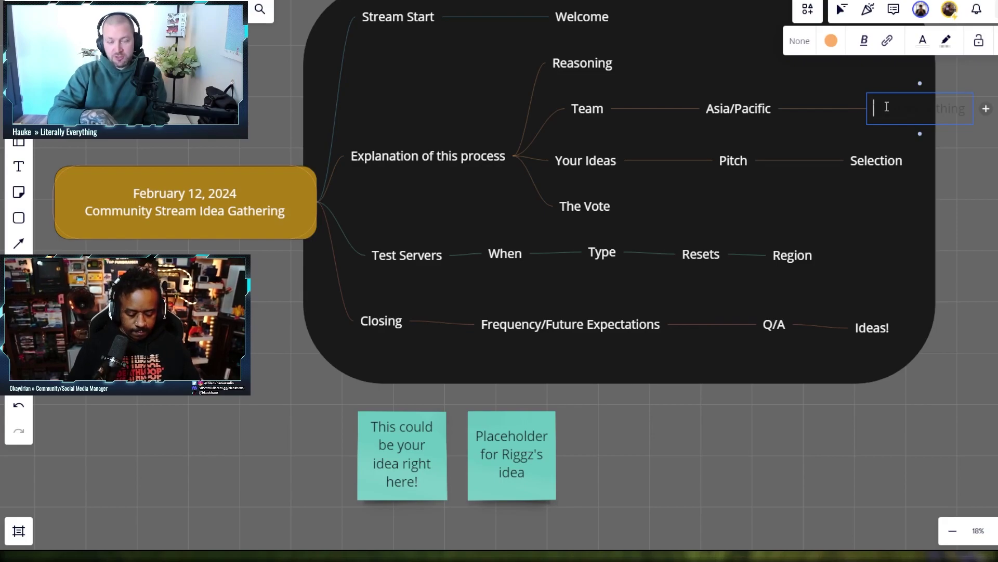
pyautogui.write('Ai /')
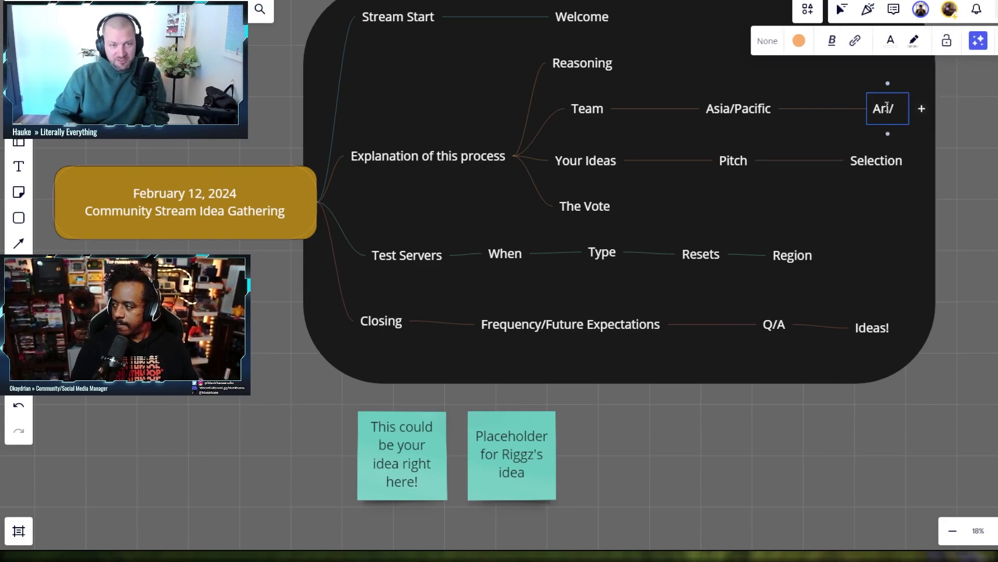
pyautogui.write(' - L')
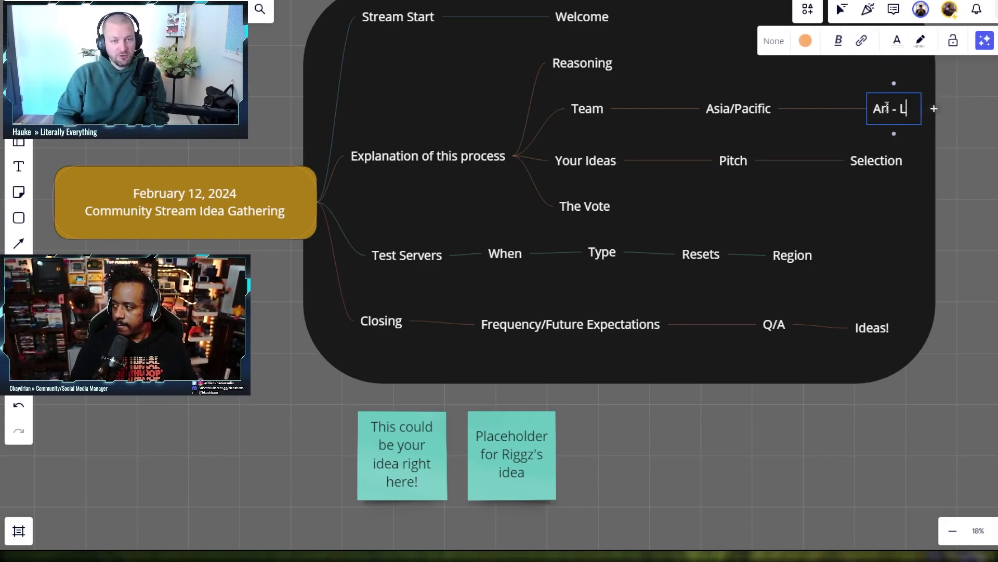
pyautogui.write('ead Game Desig')
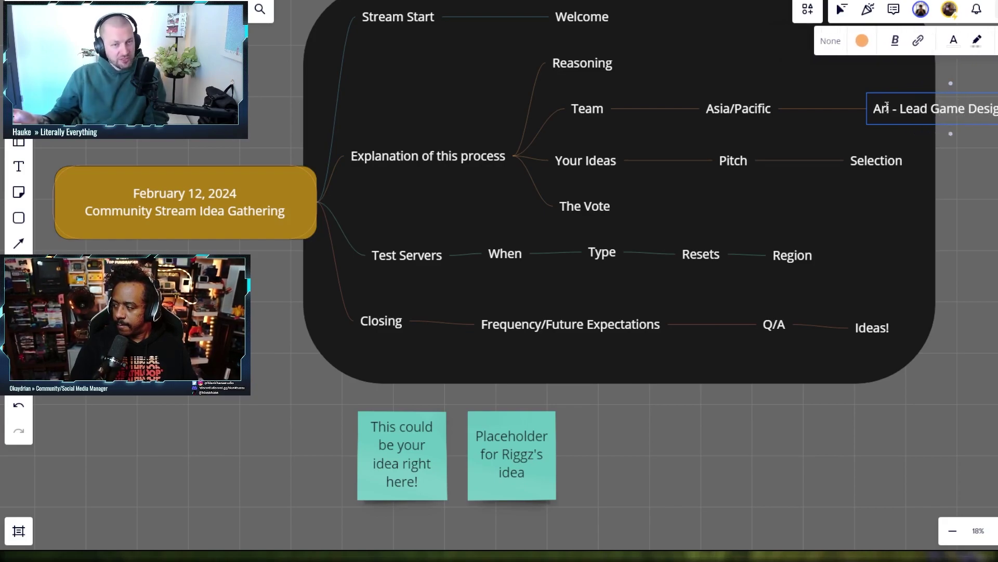
pyautogui.click(901, 109)
pyautogui.press('BackSpace')
pyautogui.press('BackSpace')
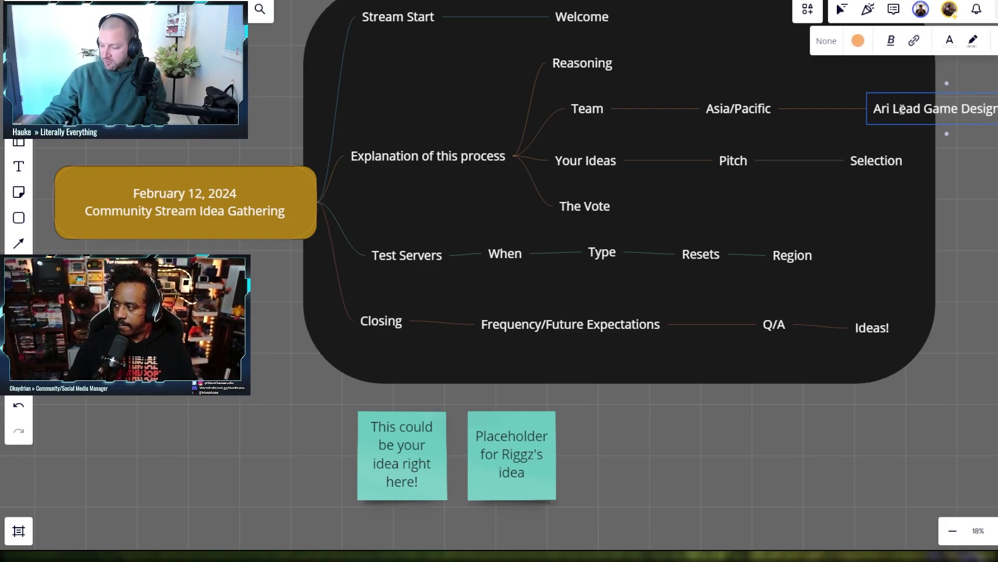
pyautogui.press('BackSpace')
pyautogui.hotkey('shift', 'Return')
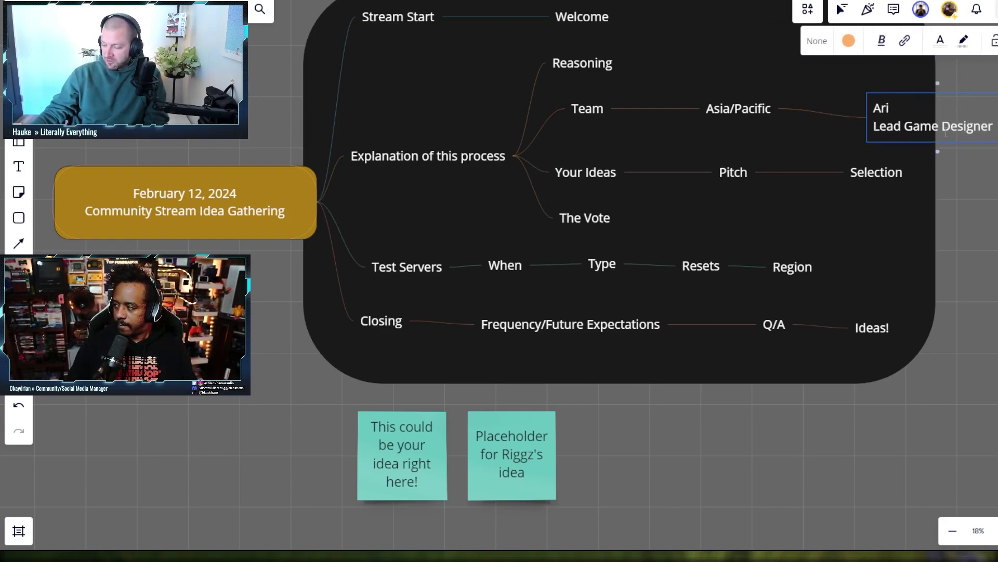
pyautogui.click(918, 221)
# Widen the dark backdrop, raise the Lead Game Designer node and add '(v good)' to its name line
pyautogui.moveTo(934, 383); pyautogui.dragTo(996, 386)
pyautogui.click(895, 126)
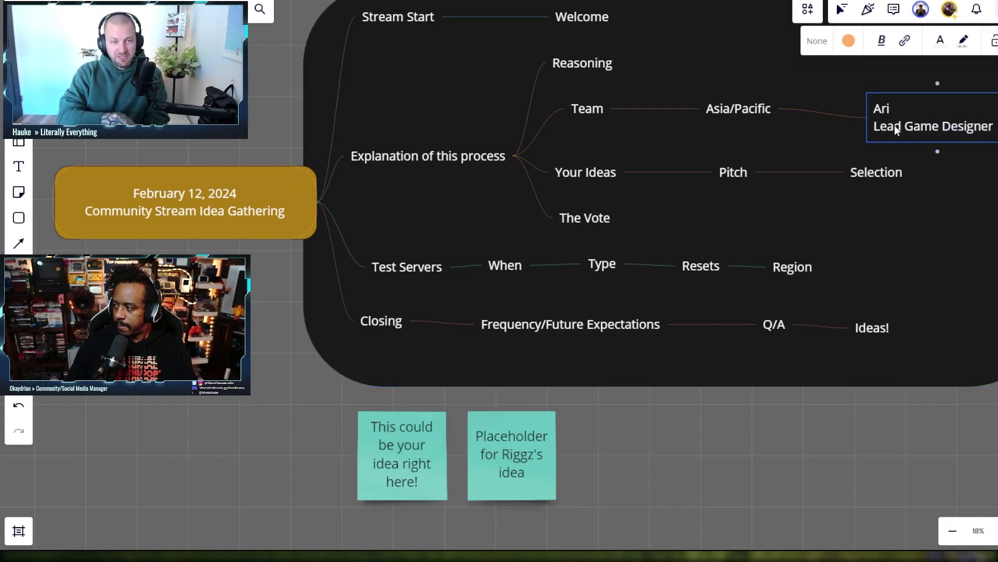
pyautogui.moveTo(895, 126); pyautogui.dragTo(881, 82)
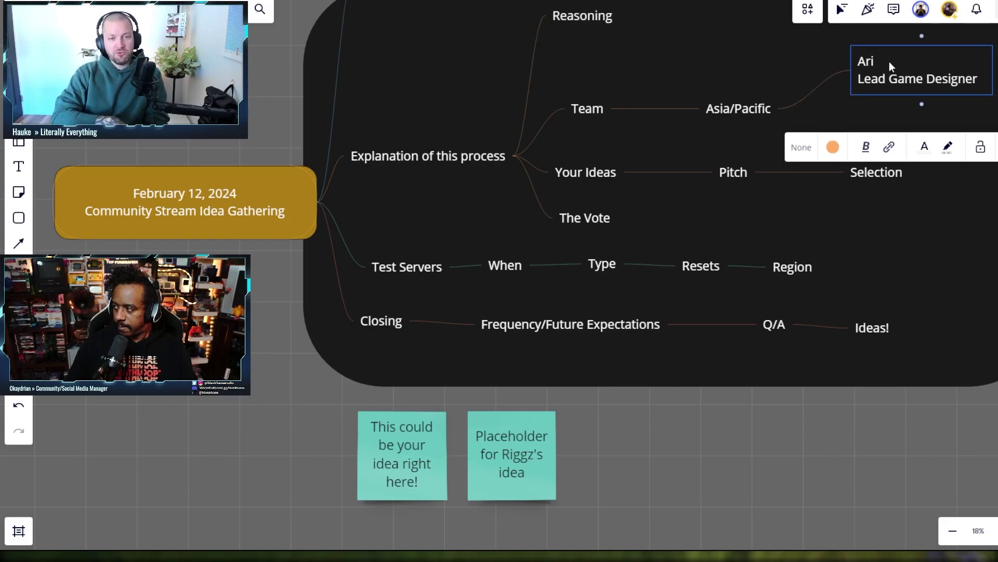
pyautogui.click(889, 61)
pyautogui.write('(v good)')
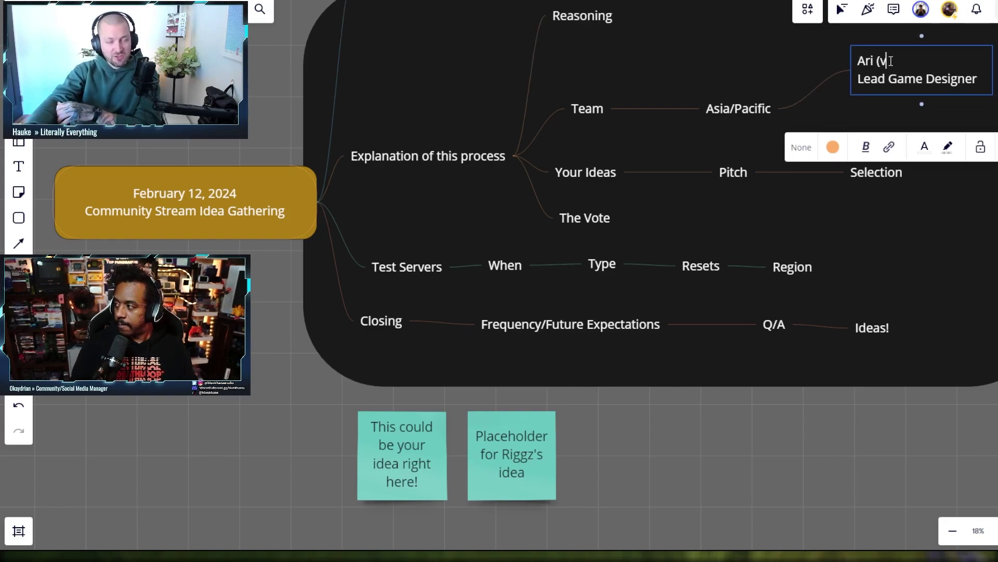
pyautogui.click(975, 213)
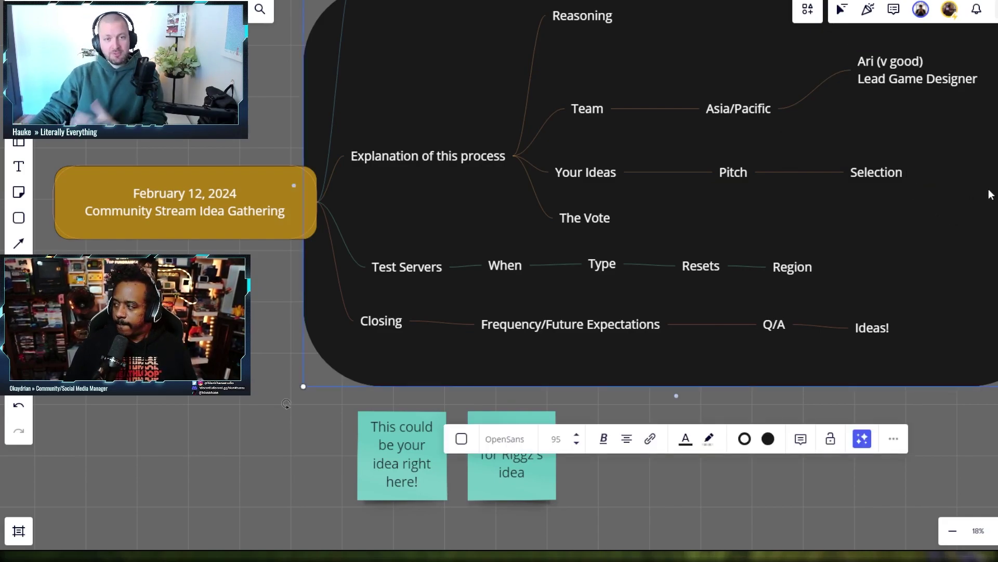
# Open and dismiss the Lead Game Designer node's context options
pyautogui.scroll(1, 953, 213)
pyautogui.hscroll(1, 952, 213)
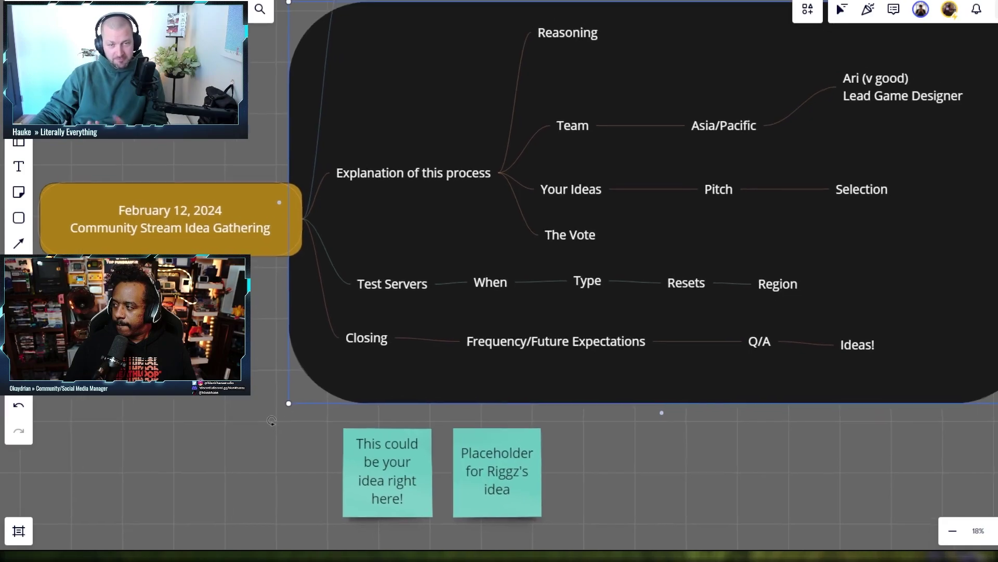
pyautogui.click(890, 106)
pyautogui.click(903, 122)
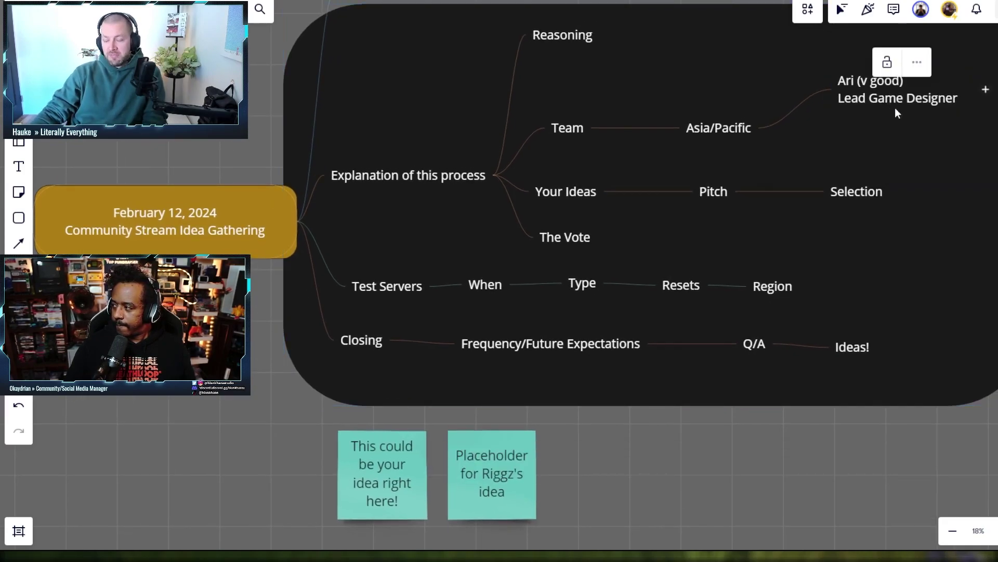
pyautogui.rightClick(896, 110)
pyautogui.click(816, 88)
pyautogui.click(823, 93)
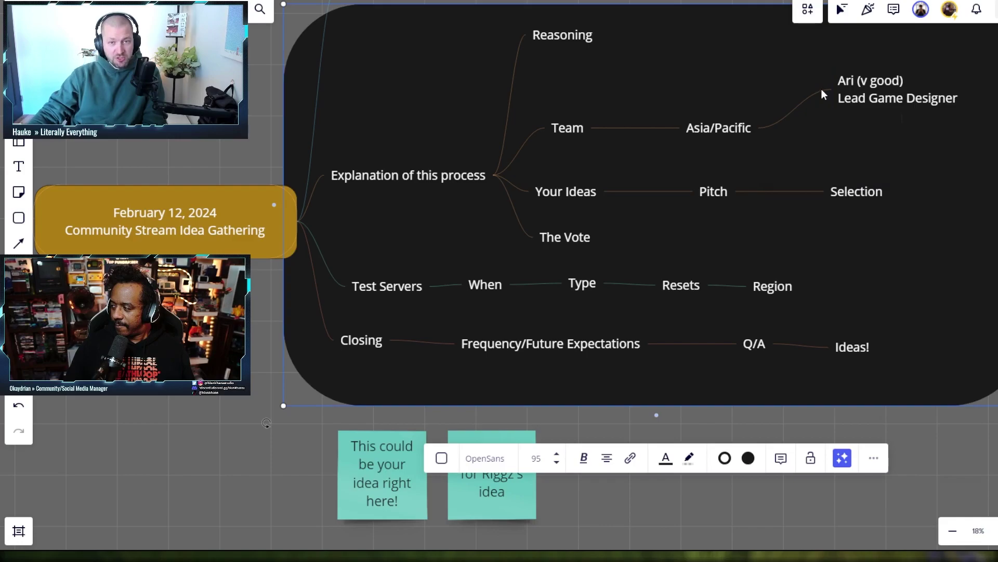
pyautogui.click(839, 99)
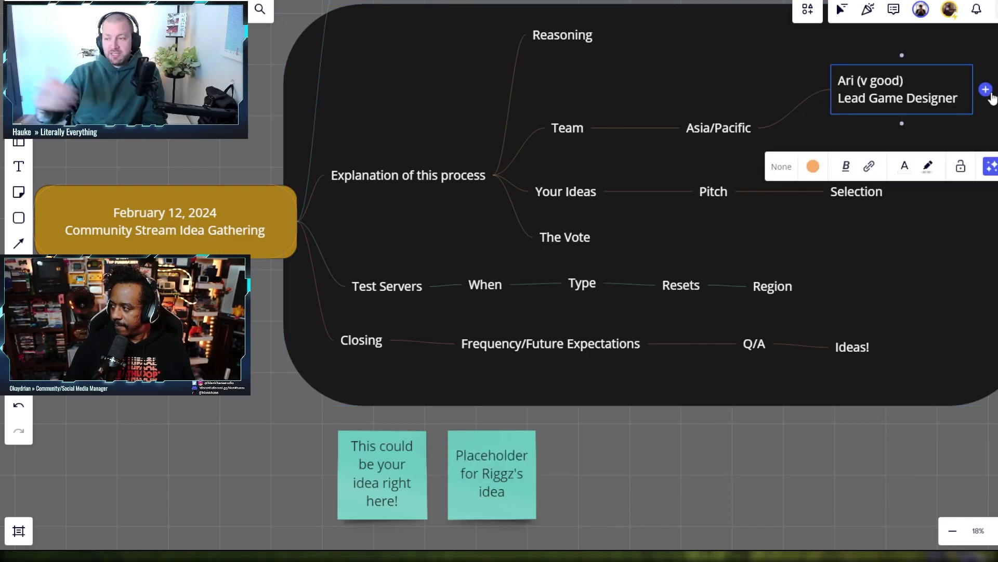
pyautogui.click(791, 105)
# Add a second child node under Asia/Pacific with another team member's name
pyautogui.click(749, 129)
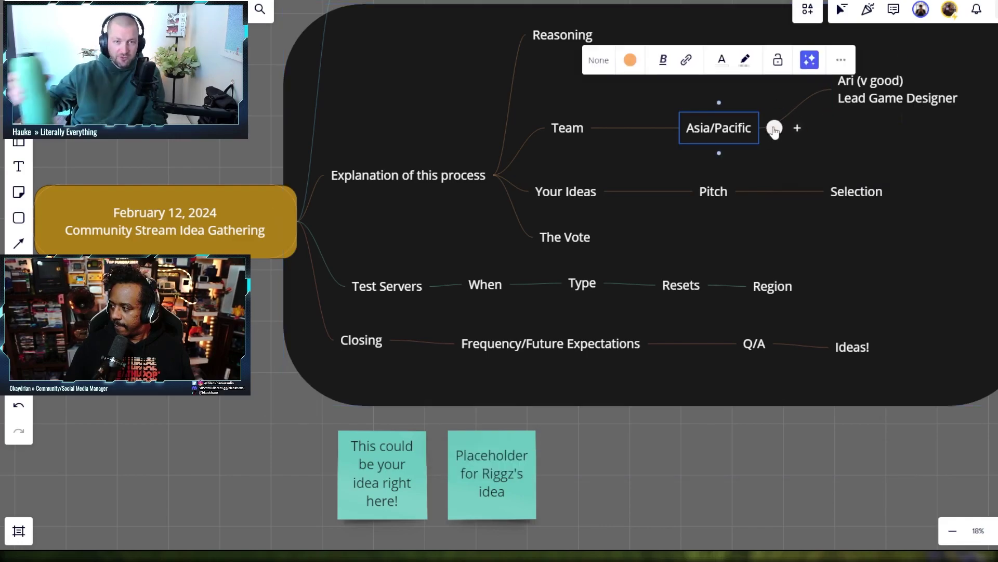
pyautogui.click(795, 127)
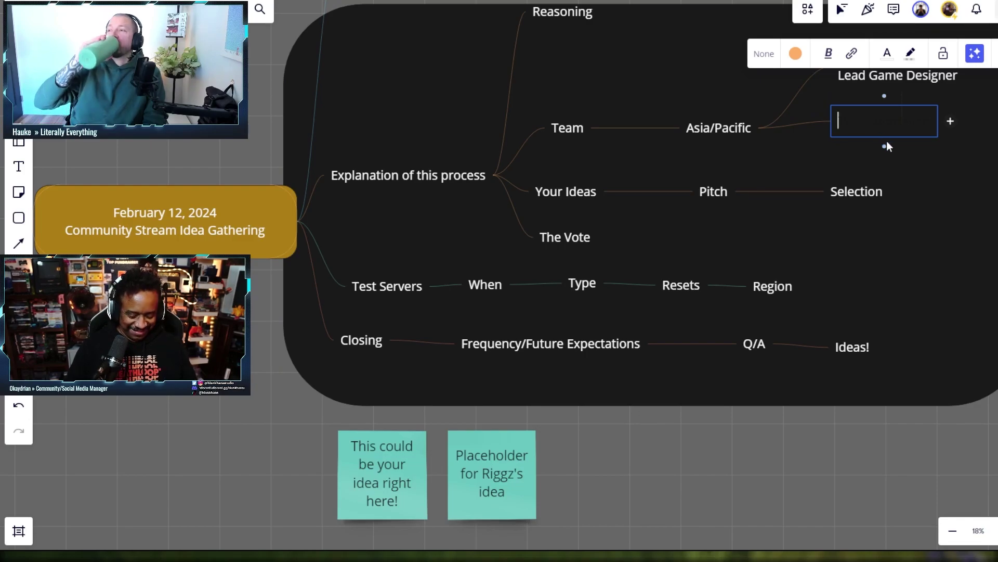
pyautogui.write('Hauk')
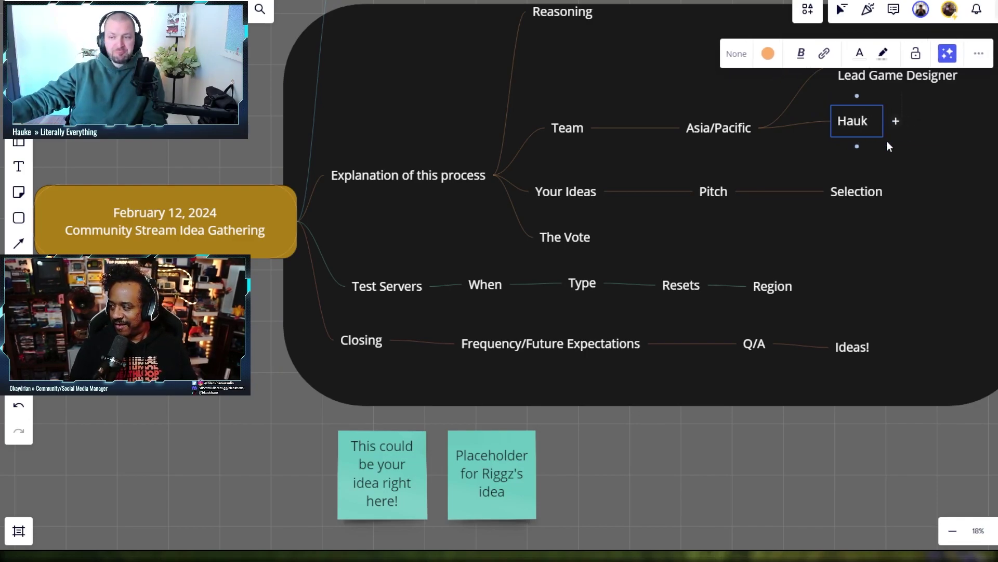
pyautogui.write('e (')
pyautogui.press('BackSpace')
pyautogui.press('BackSpace')
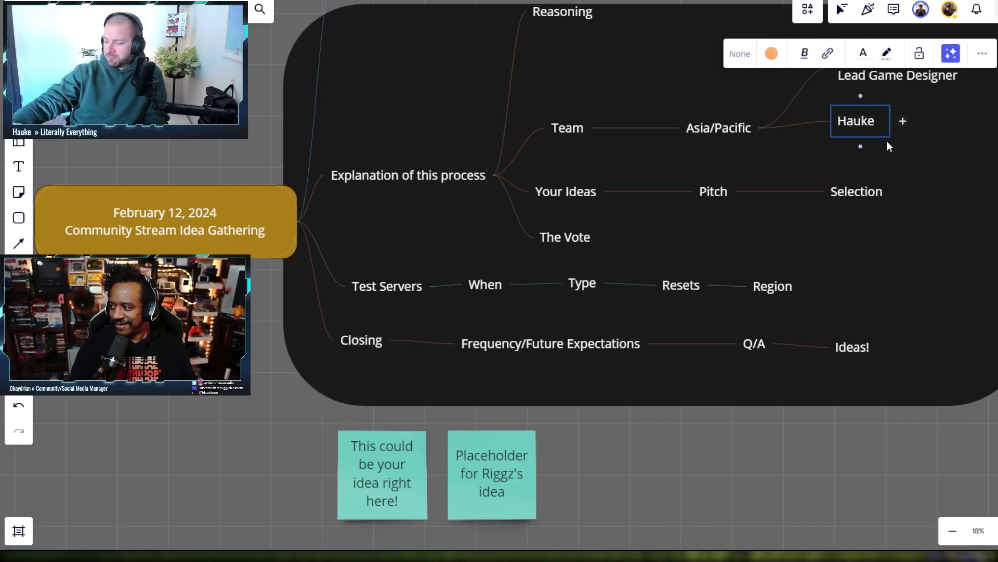
pyautogui.press('Return')
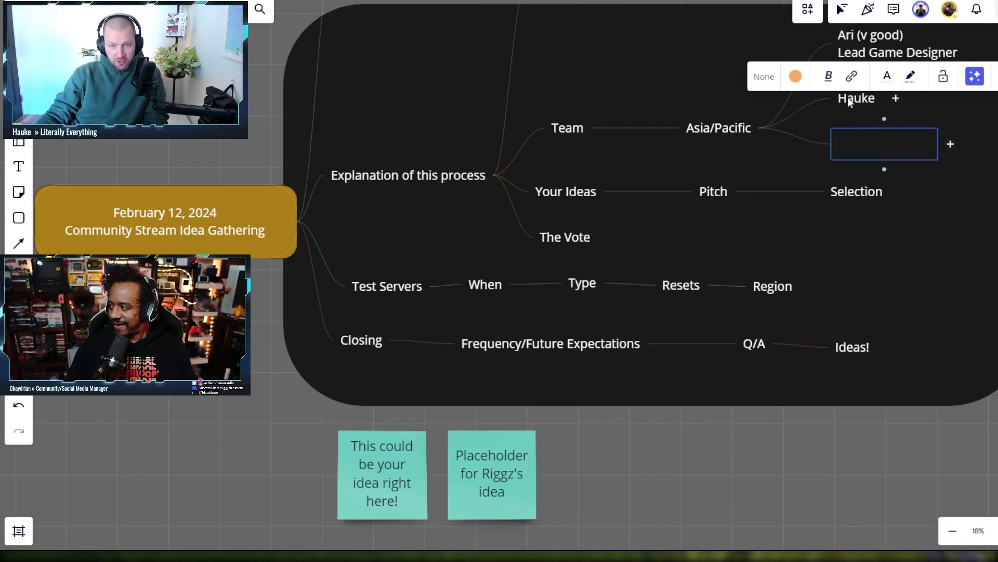
# Add '(also v good)' on a second line of the new team-member node
pyautogui.doubleClick(868, 102)
pyautogui.click(877, 101)
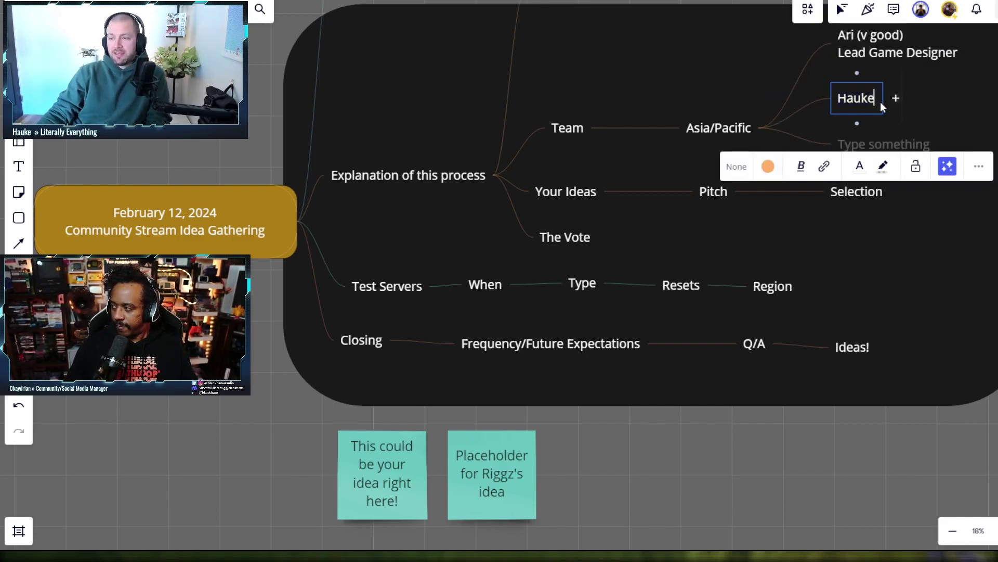
pyautogui.hotkey('shift', 'Return')
pyautogui.write('(Also')
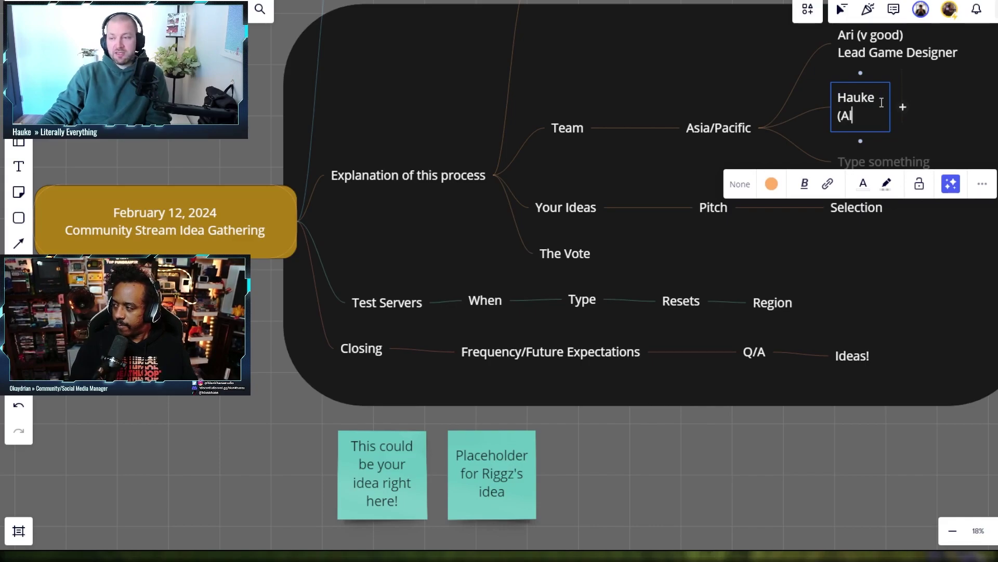
pyautogui.press('BackSpace')
pyautogui.press('BackSpace')
pyautogui.press('BackSpace')
pyautogui.press('BackSpace')
pyautogui.write('also v good)')
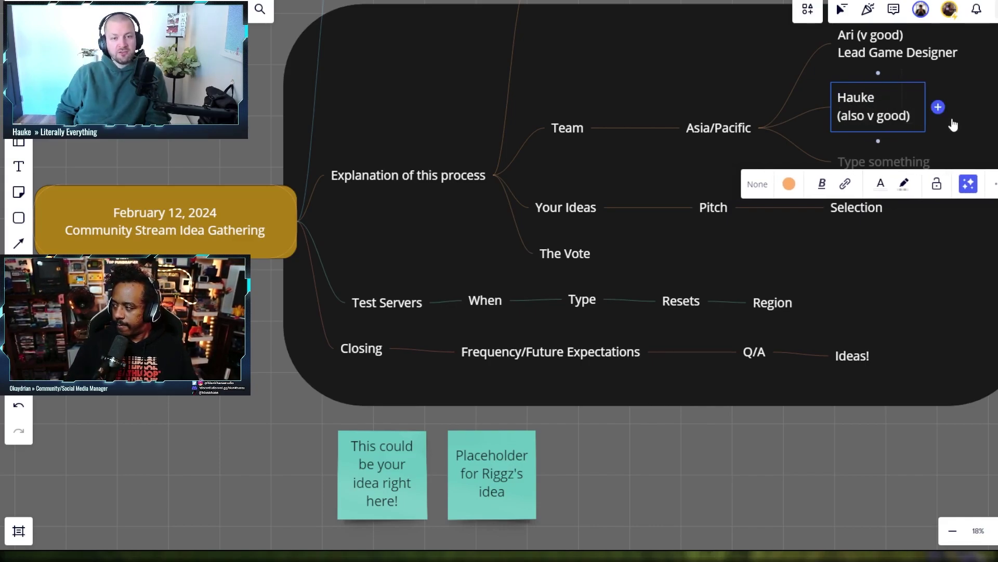
pyautogui.click(624, 275)
pyautogui.click(266, 423)
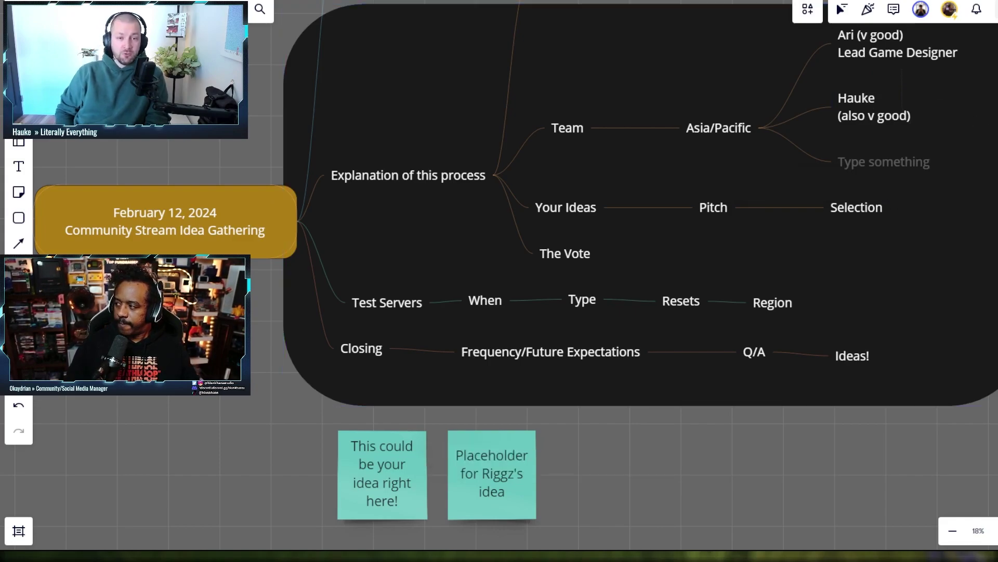
pyautogui.scroll(1, 266, 423)
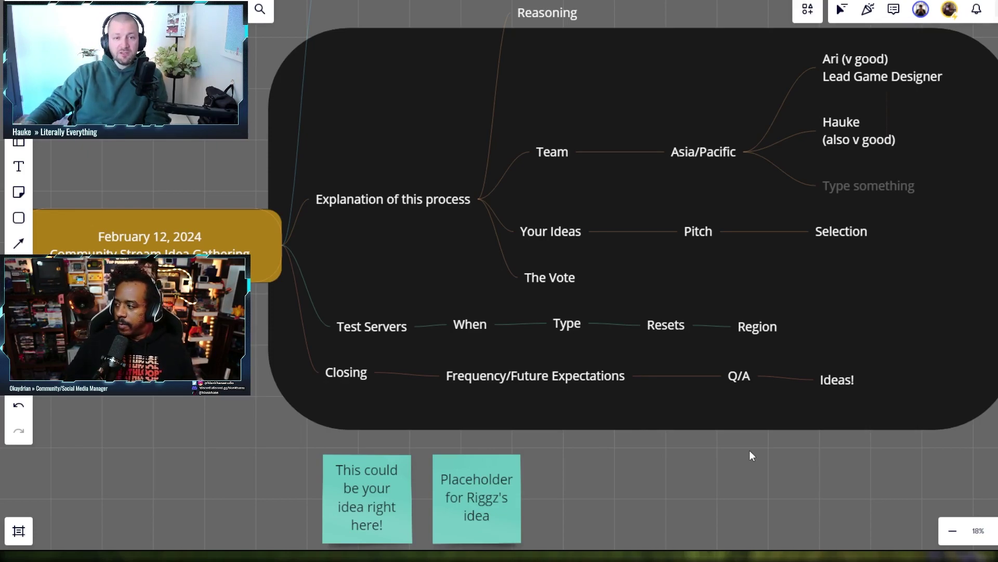
# Type 'Environ/Creature Artist' into the empty node, then correct it to 'Enviro/Creature Artist'
pyautogui.click(851, 187)
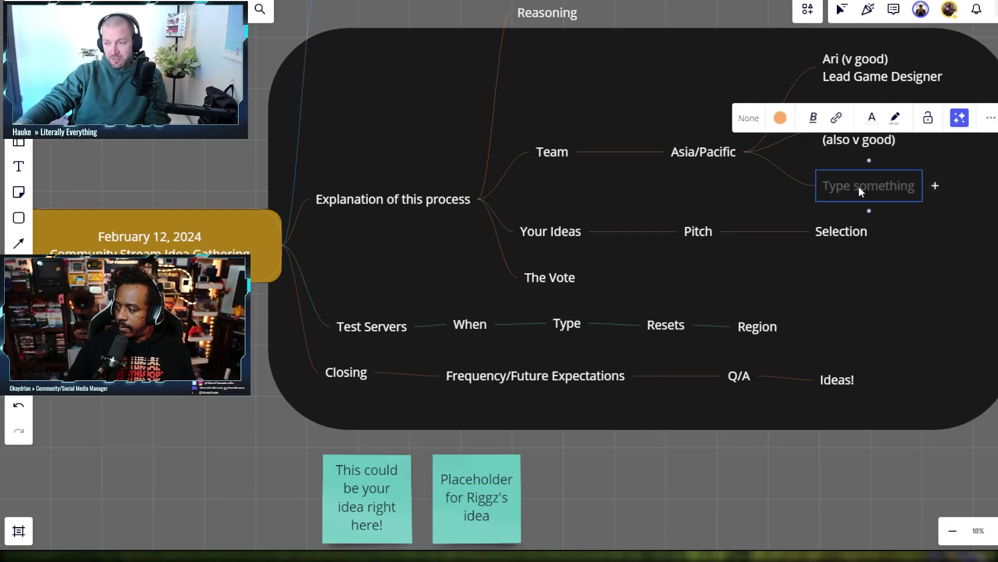
pyautogui.click(859, 186)
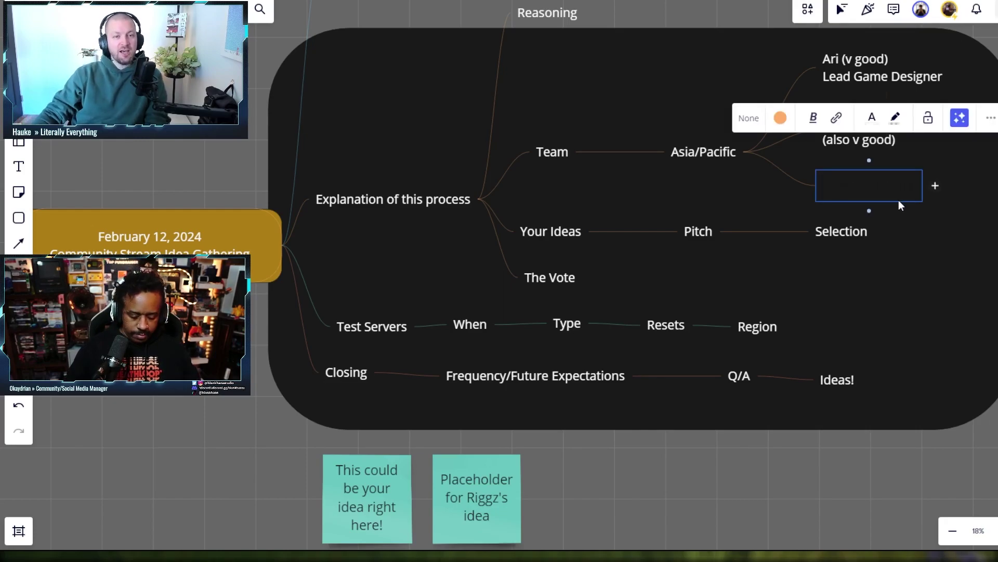
pyautogui.write('Envi')
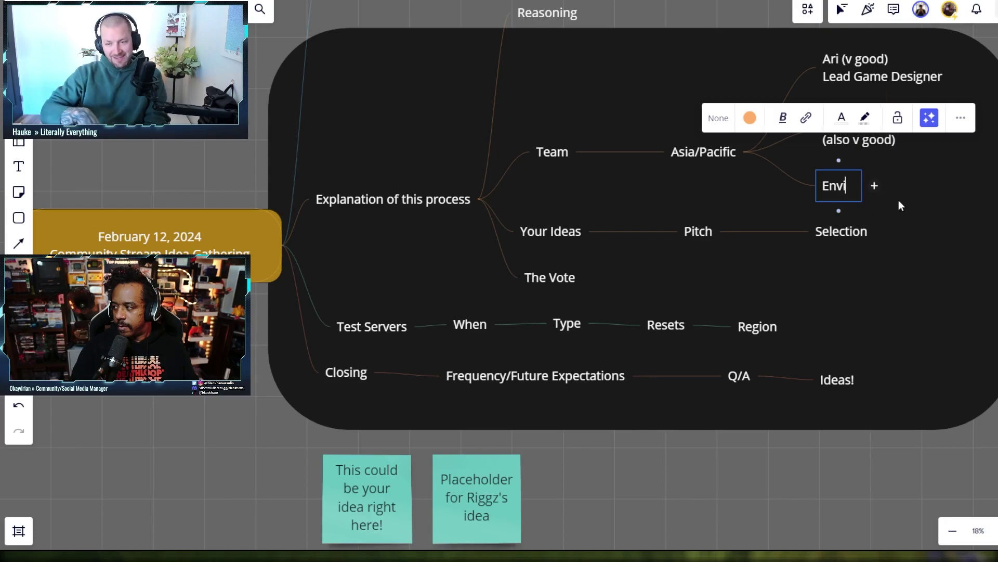
pyautogui.write('ron/Creature ')
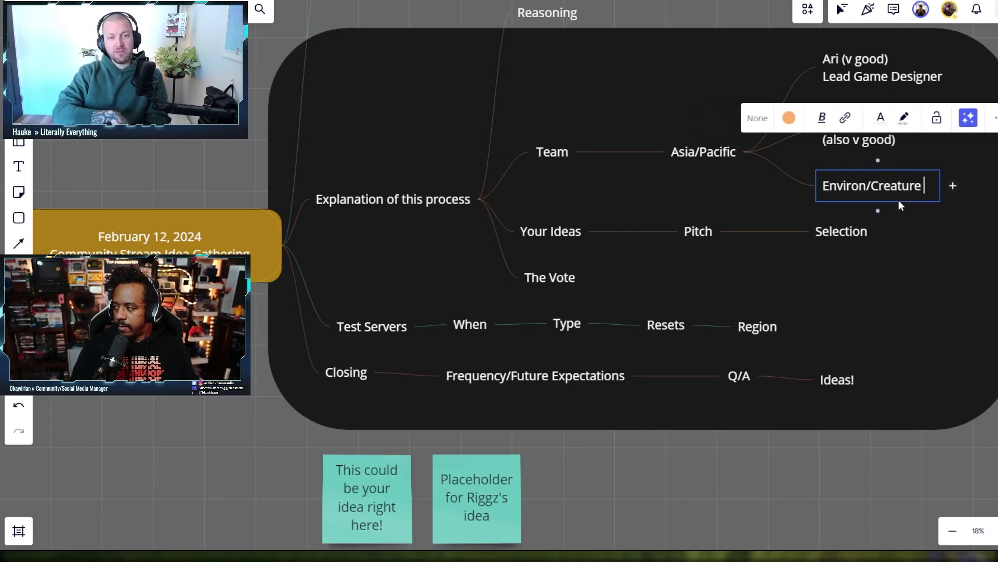
pyautogui.write('Artist')
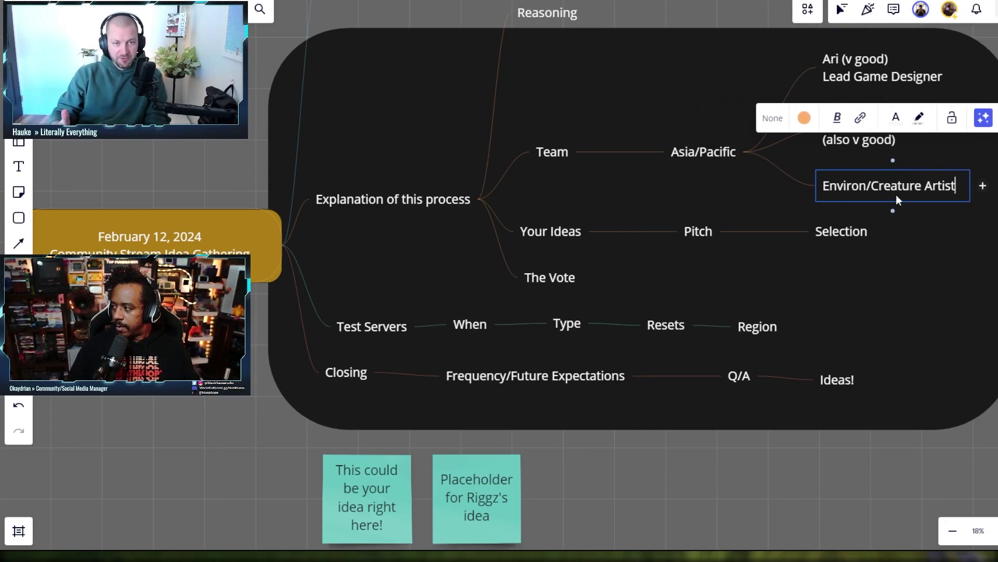
pyautogui.click(962, 261)
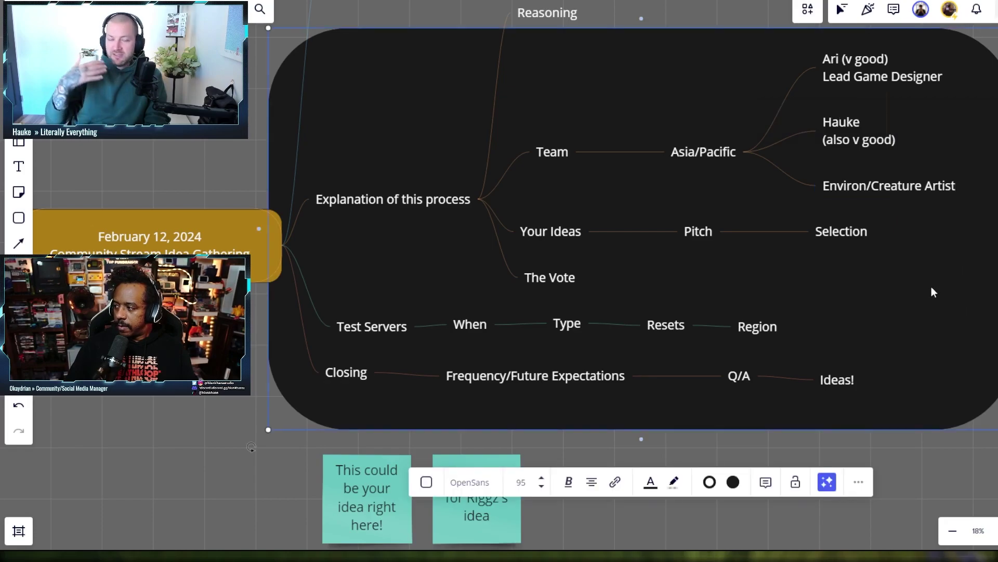
pyautogui.doubleClick(853, 186)
pyautogui.click(866, 184)
pyautogui.press('BackSpace')
pyautogui.click(966, 255)
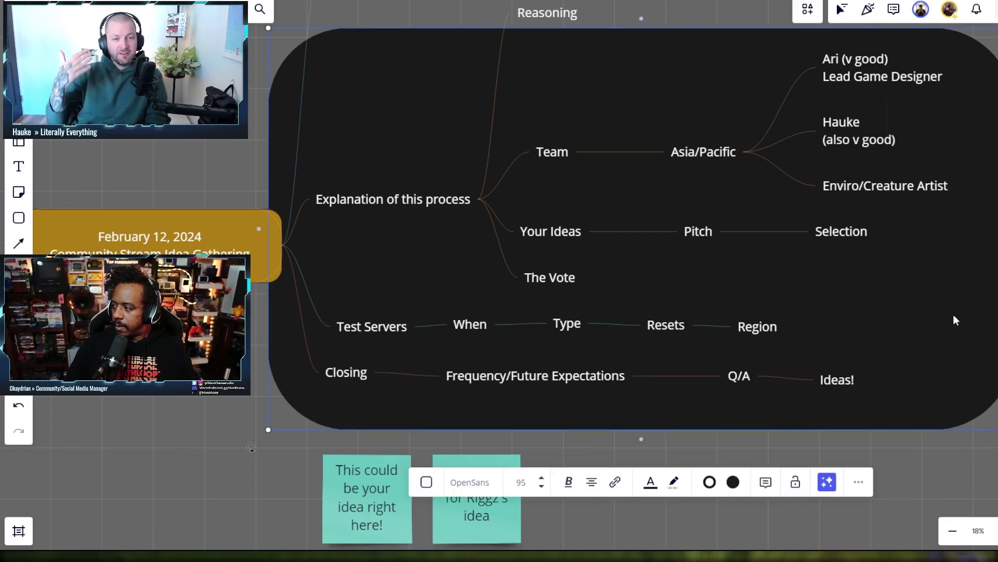
# Zoom out and stretch the black backdrop's top edge up past Stream Start and Welcome
pyautogui.click(251, 447)
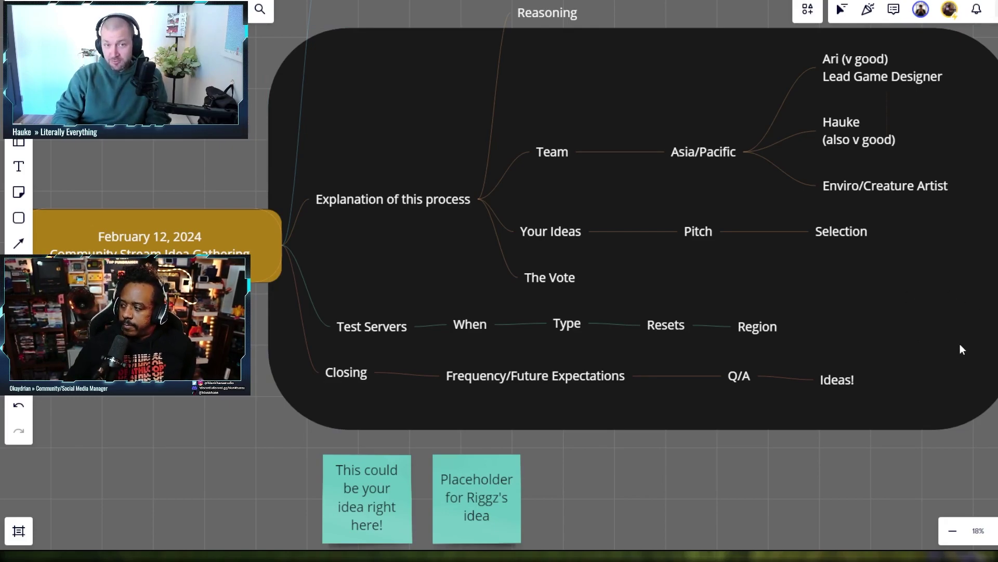
pyautogui.scroll(-3, 960, 344)
pyautogui.click(955, 95)
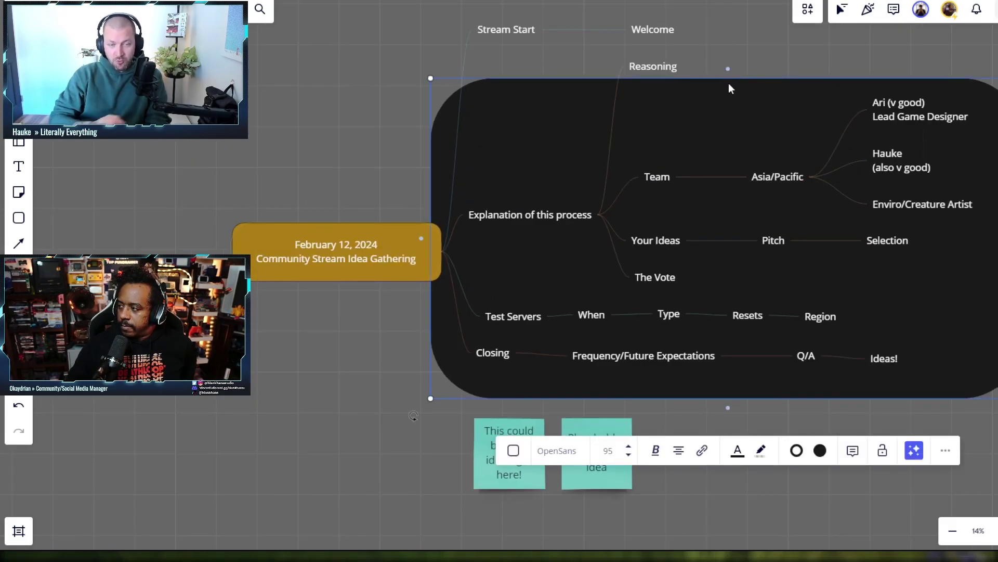
pyautogui.moveTo(728, 78); pyautogui.dragTo(726, 8)
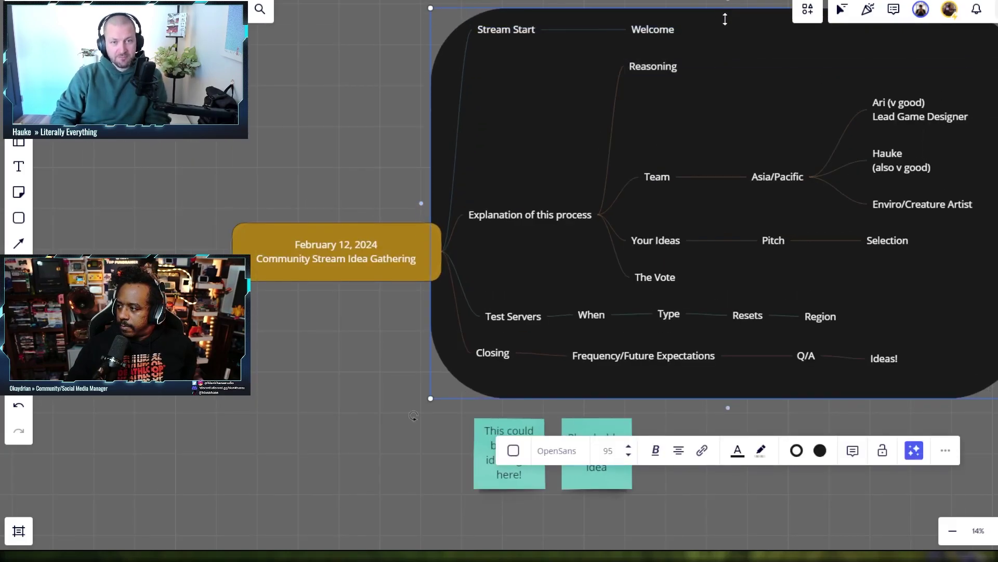
pyautogui.press('Escape')
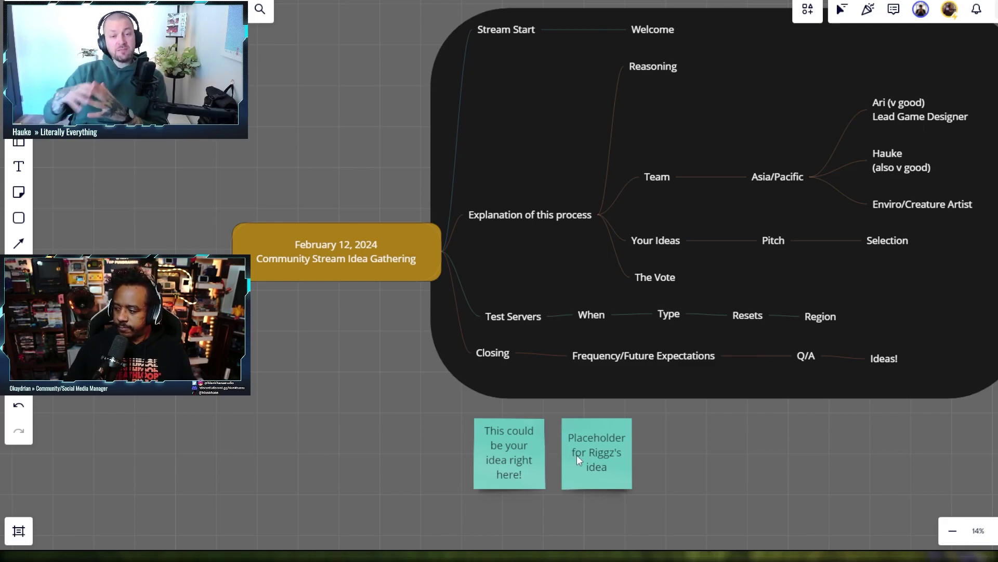
# Paste an idea sticky right of the placeholder note and retext it 'Example 1: I would like mounts!'
pyautogui.hotkey('ctrl', 'v')
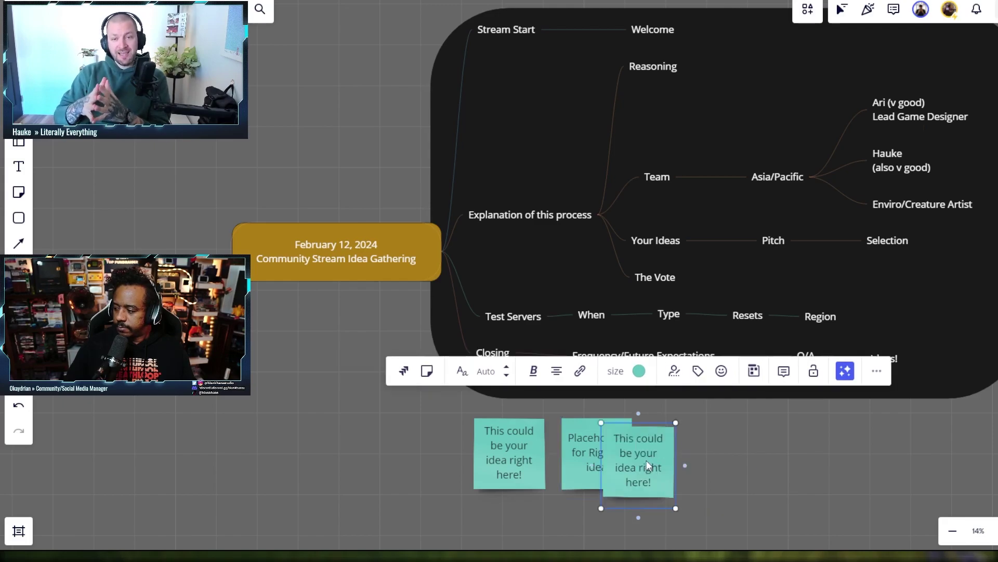
pyautogui.moveTo(650, 465); pyautogui.dragTo(700, 450)
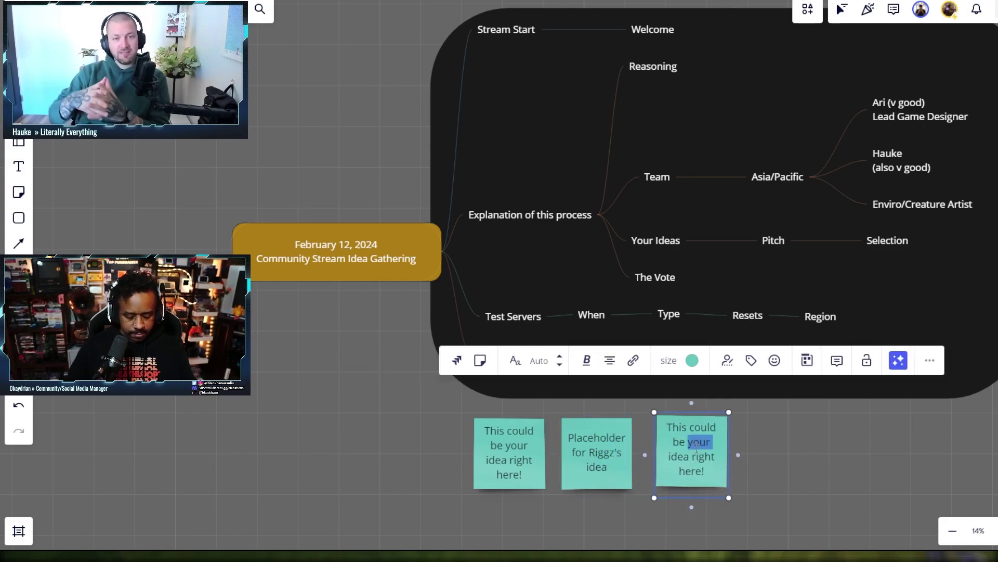
pyautogui.hotkey('ctrl', 'a')
pyautogui.write('Example 1:')
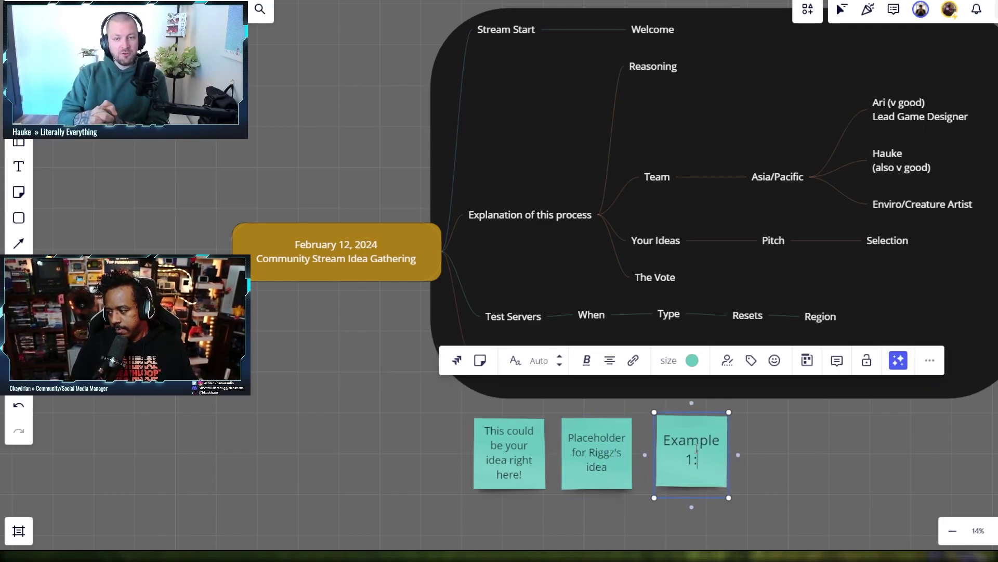
pyautogui.write(' I would l')
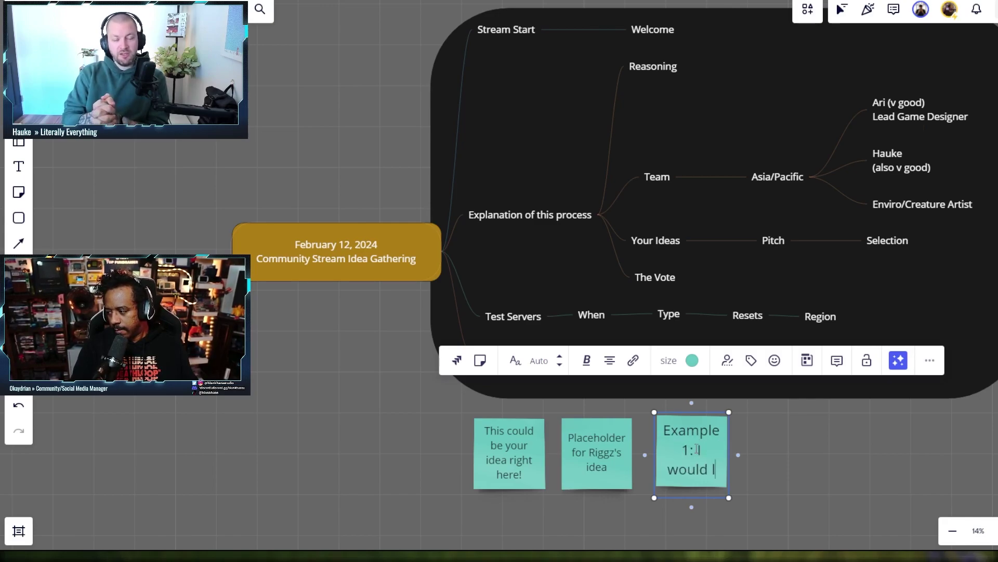
pyautogui.write('ike mounts!')
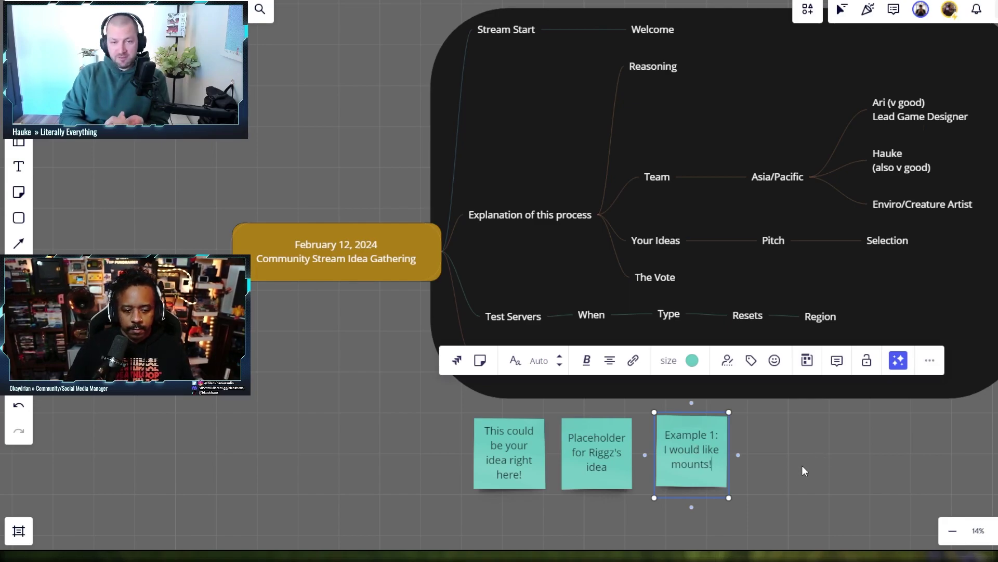
pyautogui.click(789, 471)
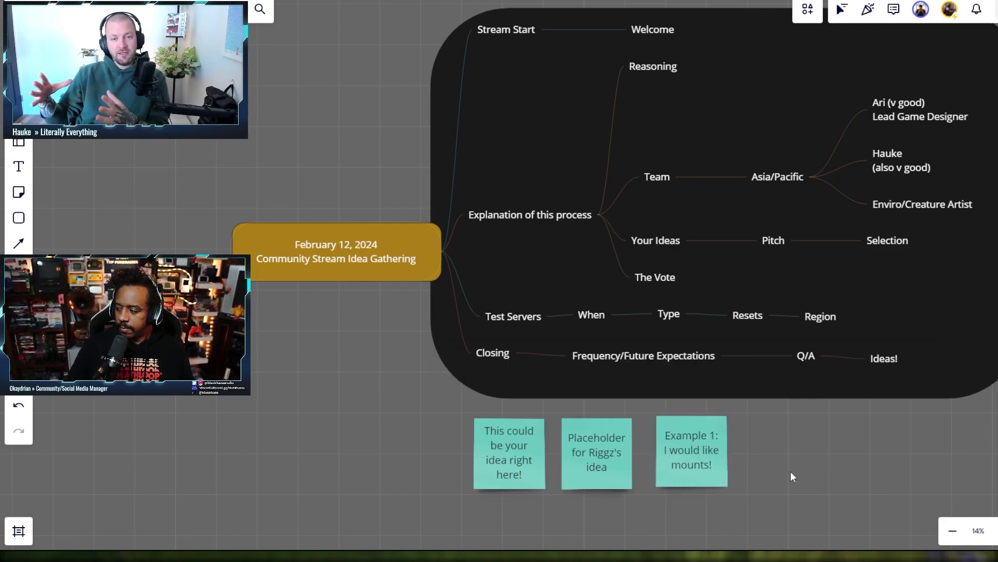
pyautogui.click(679, 457)
# Connect a new teal note below Example 1 and thicken its connector line
pyautogui.scroll(-2, 775, 463)
pyautogui.moveTo(703, 439); pyautogui.dragTo(679, 518)
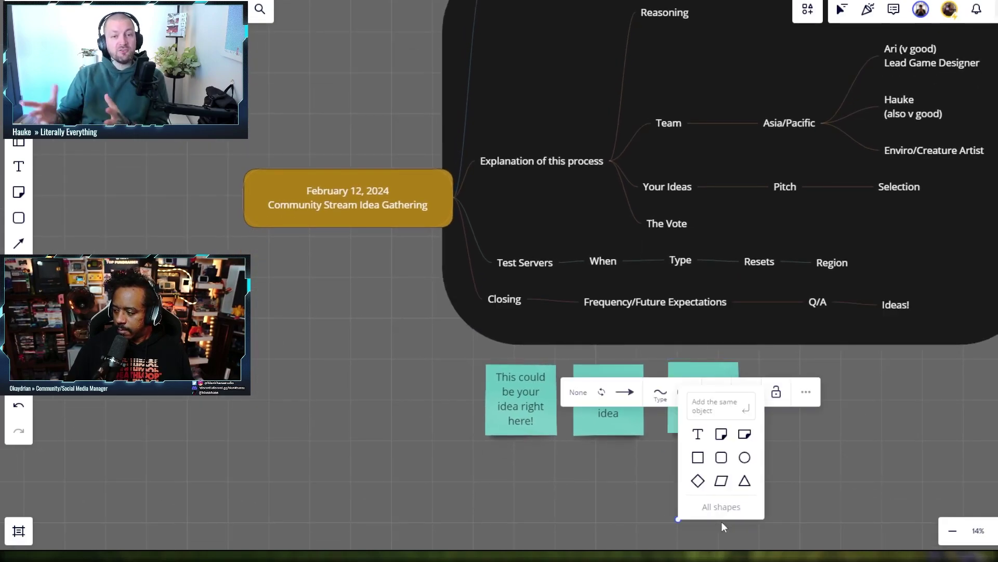
pyautogui.click(719, 437)
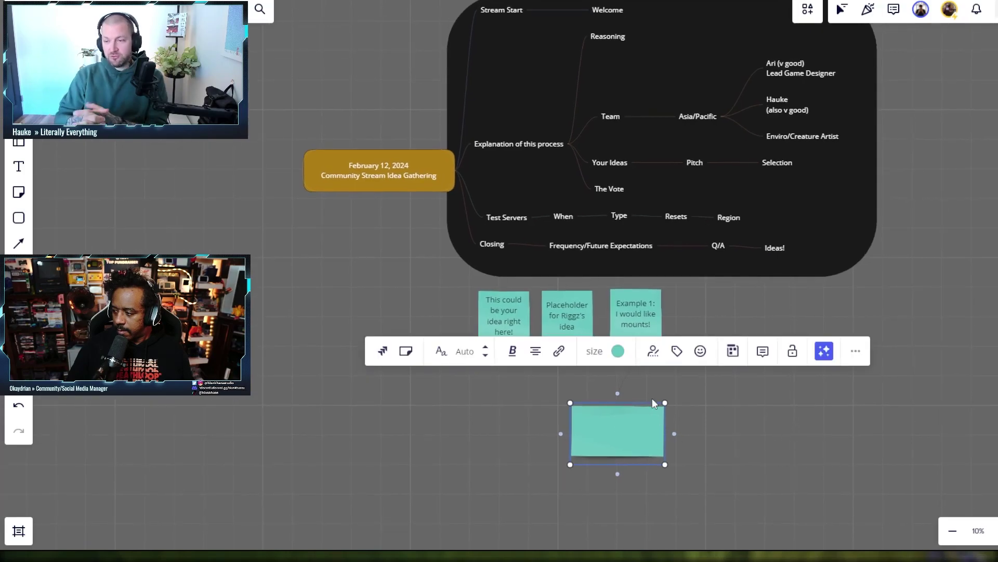
pyautogui.click(624, 378)
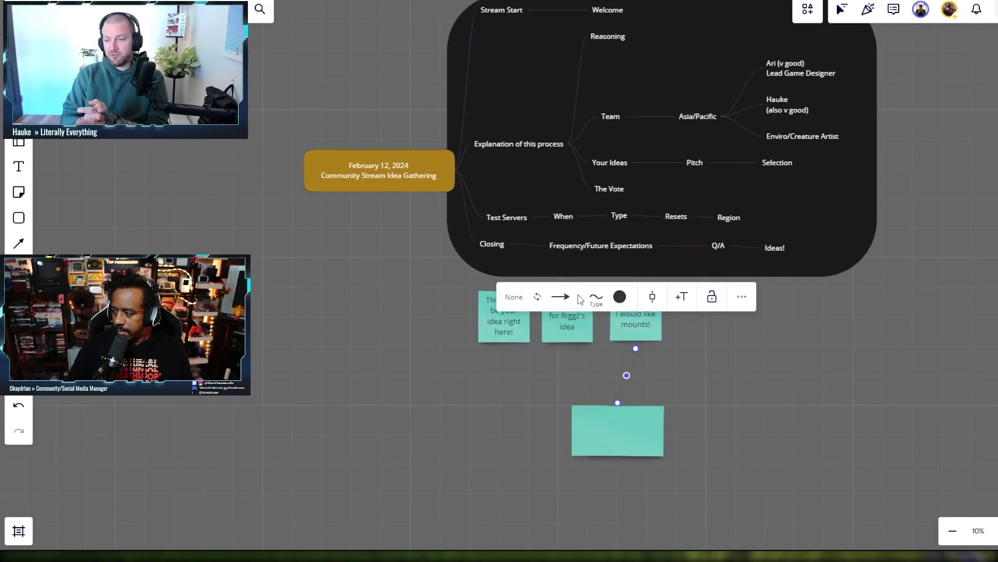
pyautogui.click(594, 297)
pyautogui.moveTo(580, 337); pyautogui.dragTo(613, 337)
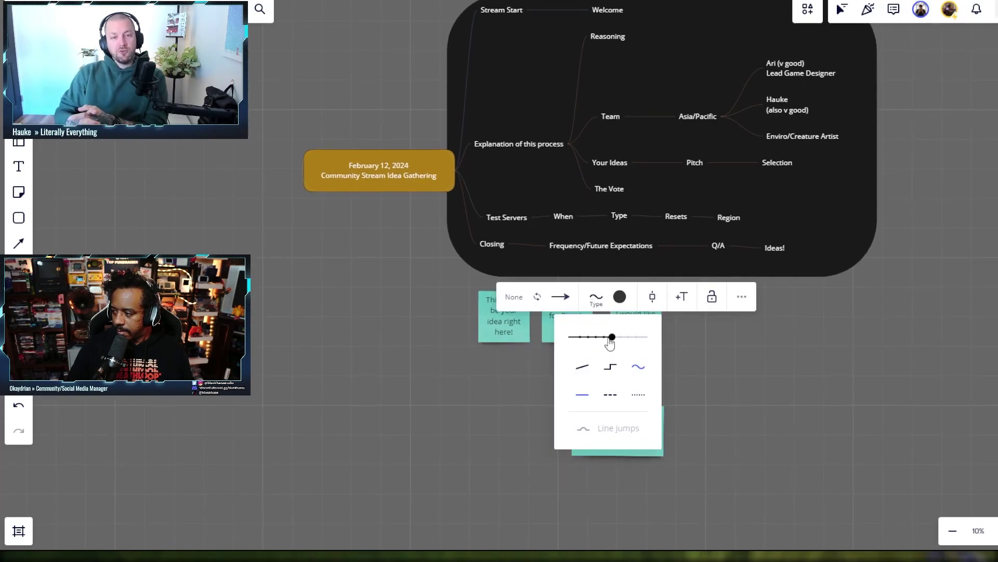
pyautogui.click(713, 372)
# Write 'Team: a lil big for this team of 3, but a good idea' in the teal note
pyautogui.click(638, 427)
pyautogui.click(630, 431)
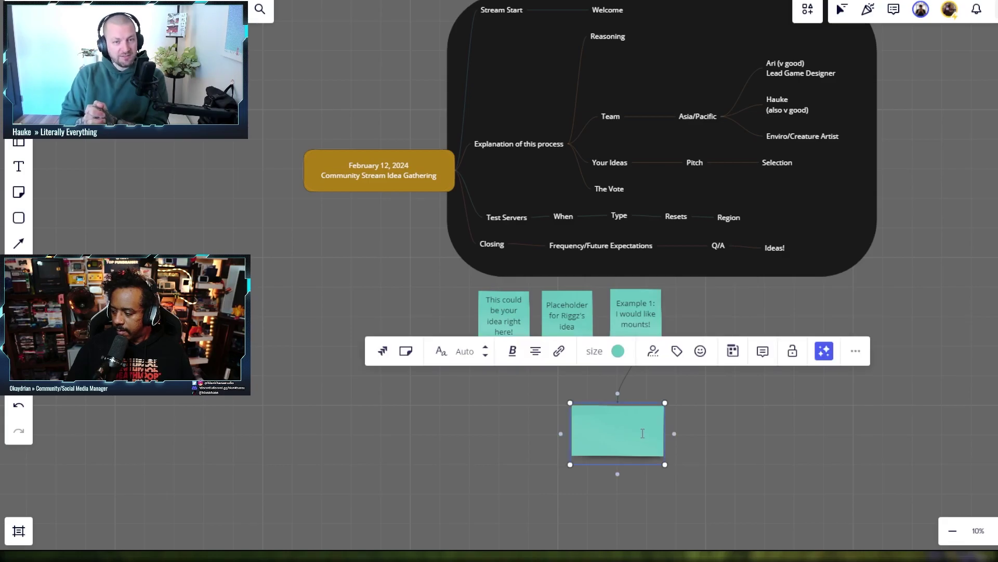
pyautogui.write('T')
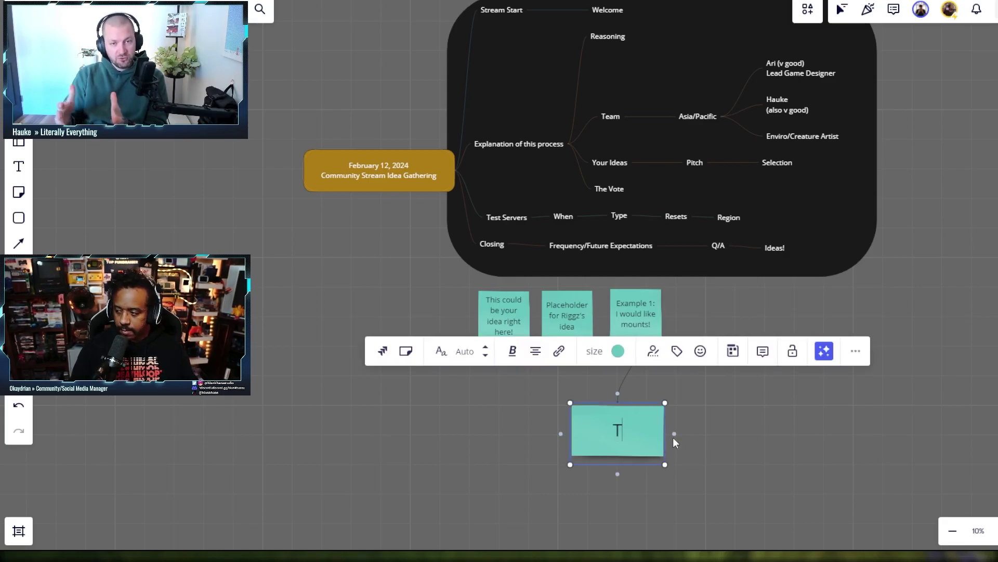
pyautogui.write('eam:')
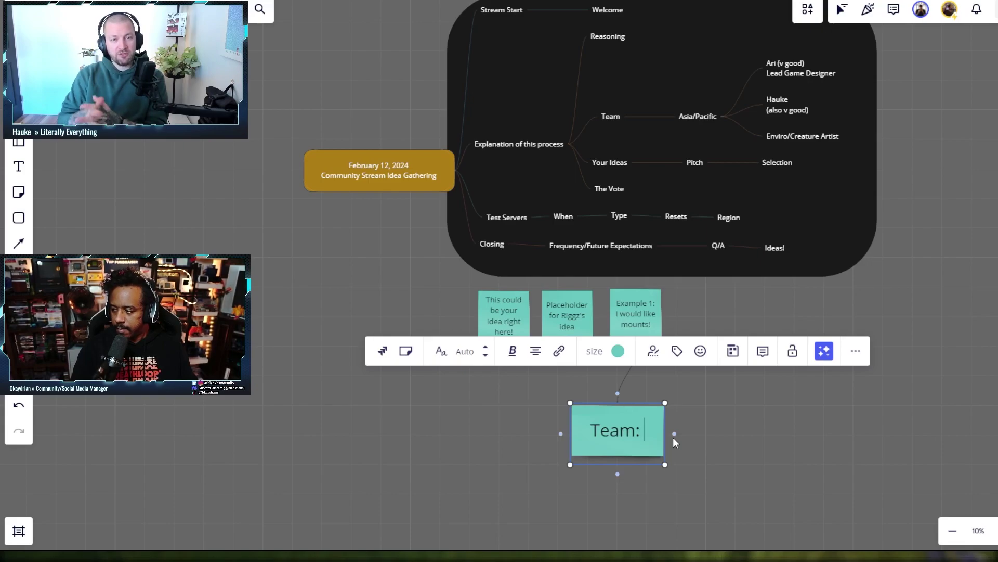
pyautogui.write(' a lil')
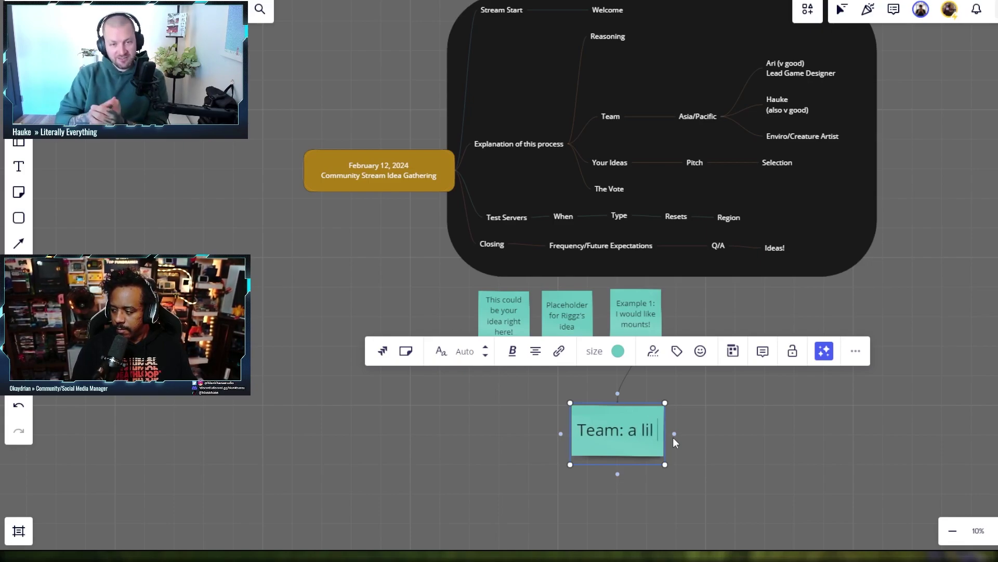
pyautogui.write(' big for this t')
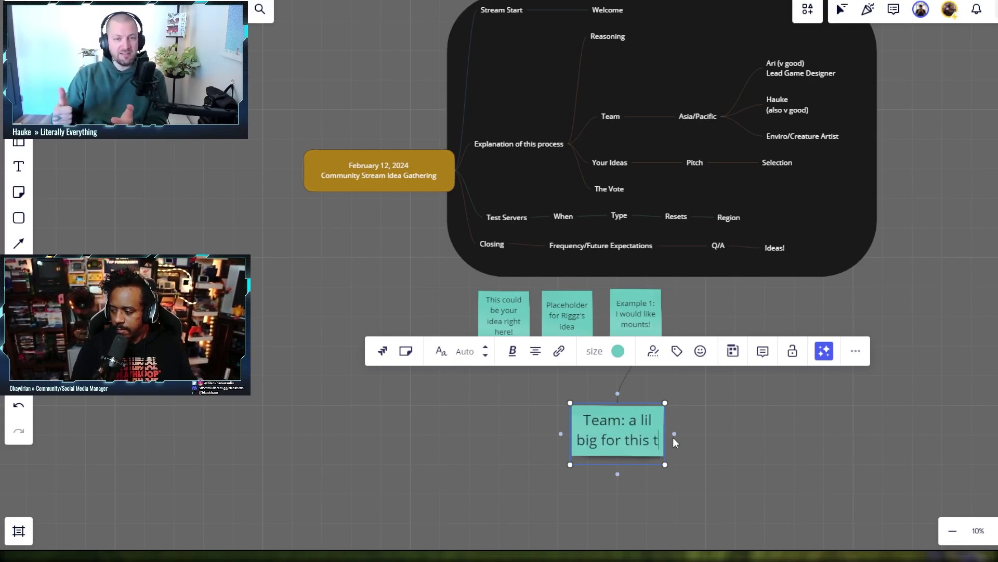
pyautogui.write('eam of 3, b')
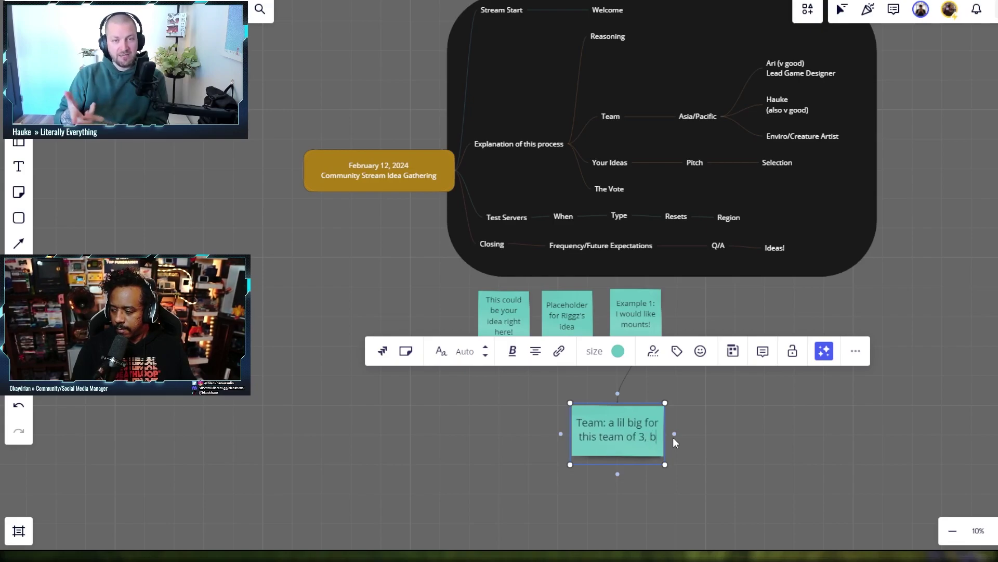
pyautogui.write('ut a good idea')
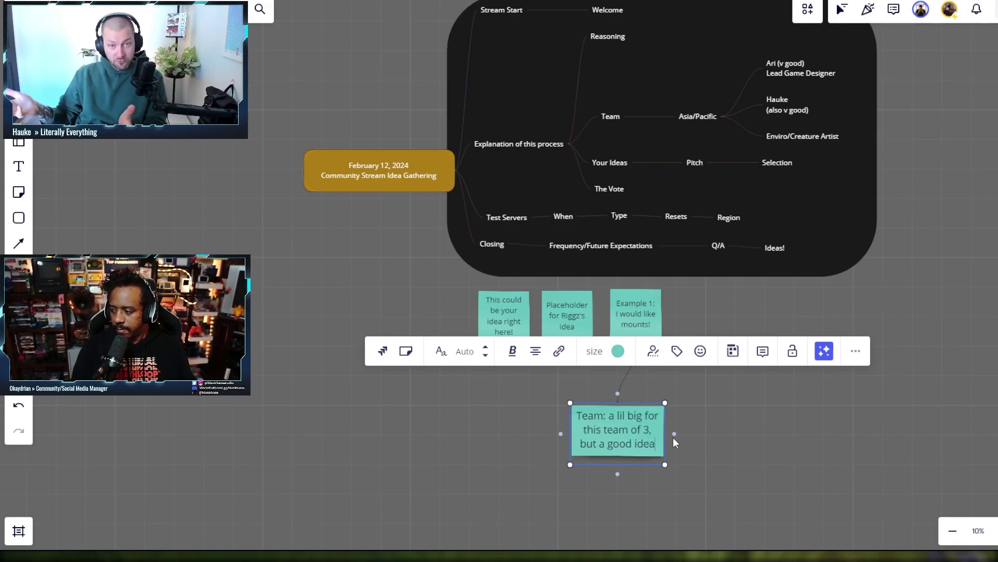
pyautogui.click(801, 477)
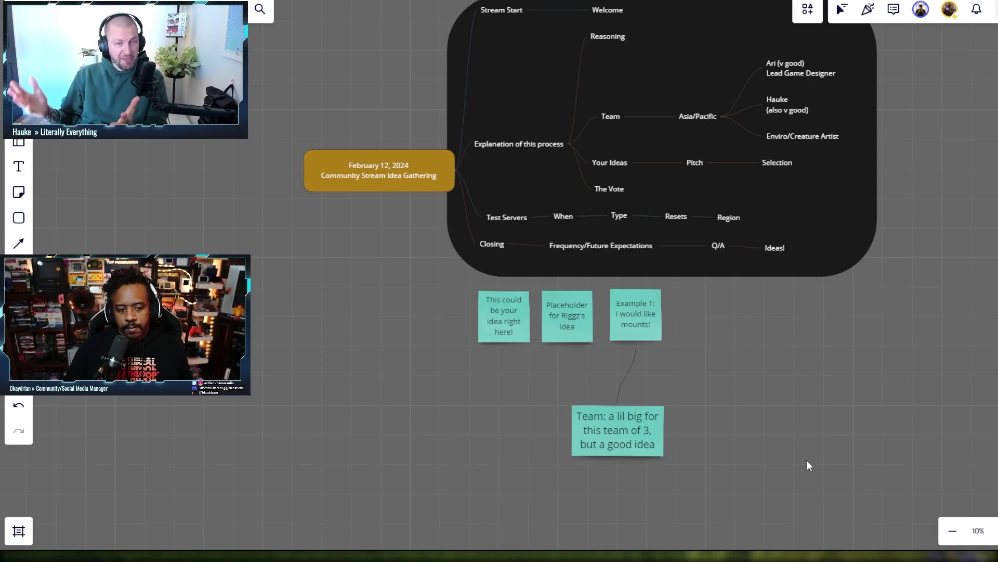
# Connect a wide sticky note to its right reading 'A companion? (mini inventory/speed booster)'
pyautogui.scroll(1, 799, 457)
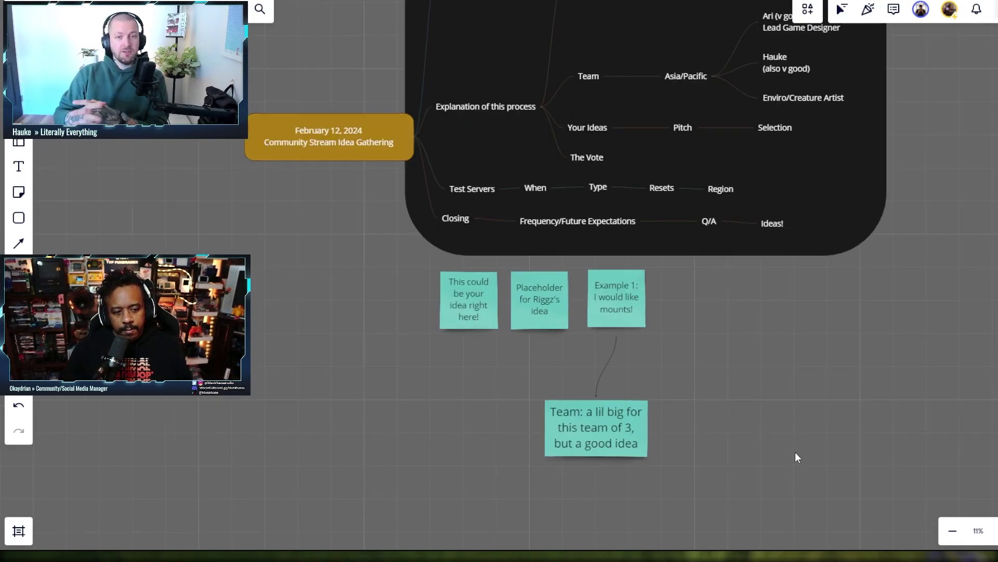
pyautogui.click(626, 420)
pyautogui.moveTo(659, 431); pyautogui.dragTo(726, 435)
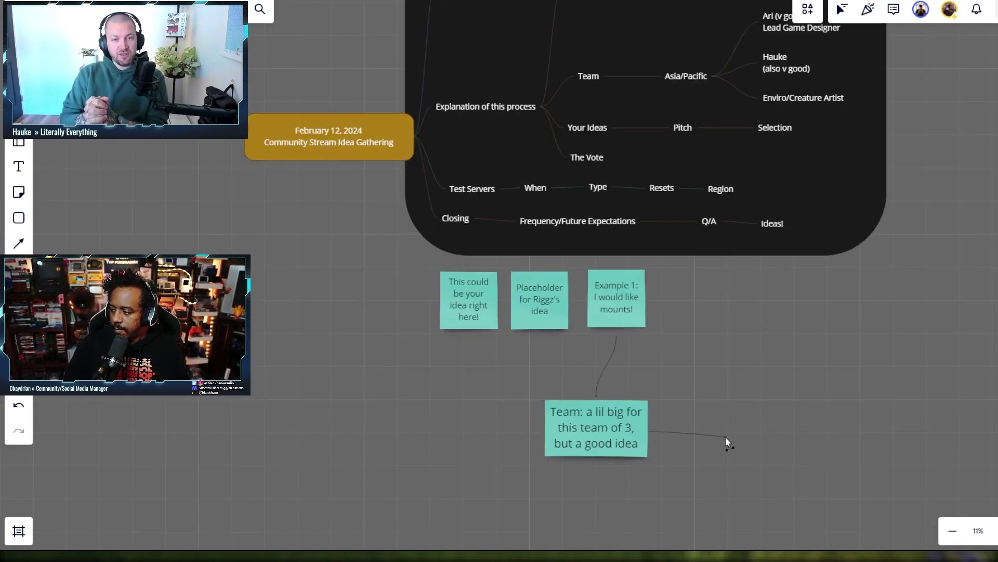
pyautogui.click(793, 353)
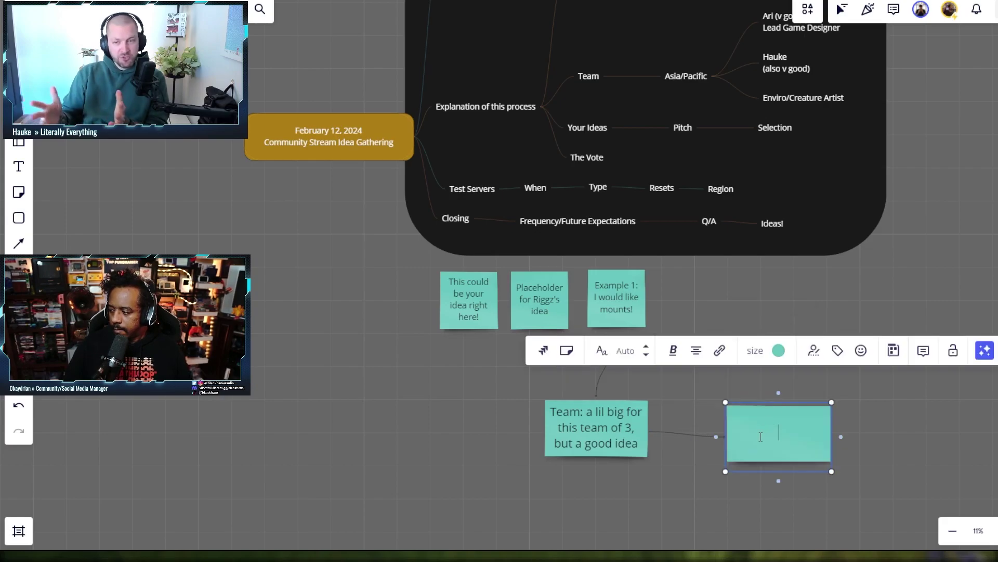
pyautogui.write('A companio')
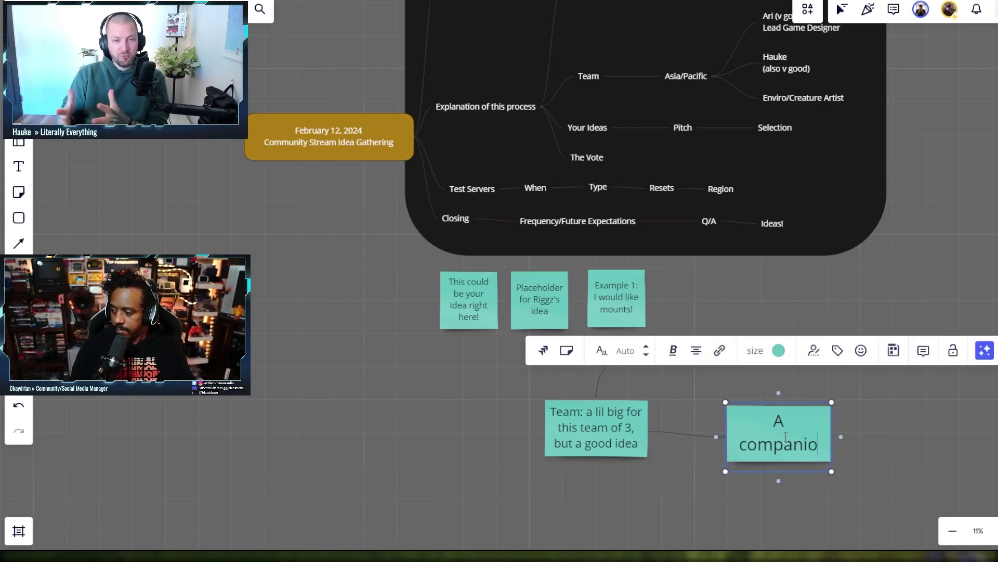
pyautogui.write('n? (mini ')
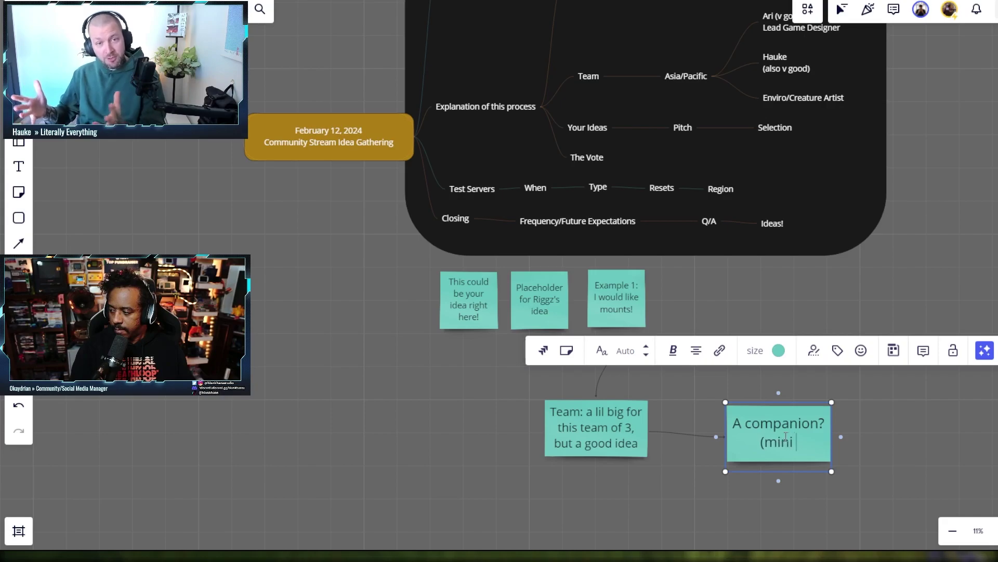
pyautogui.write('inventory/speed ')
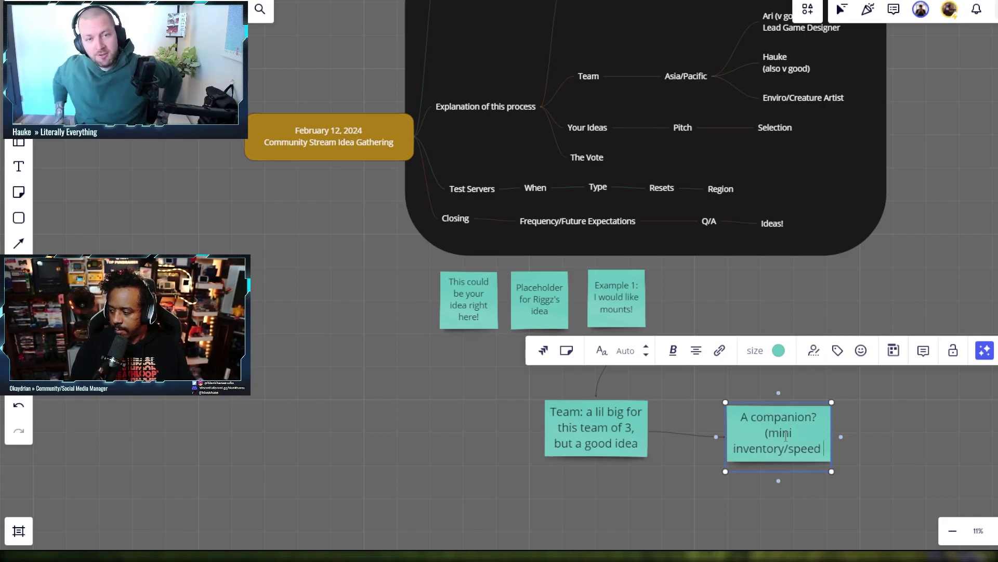
pyautogui.write('booster)')
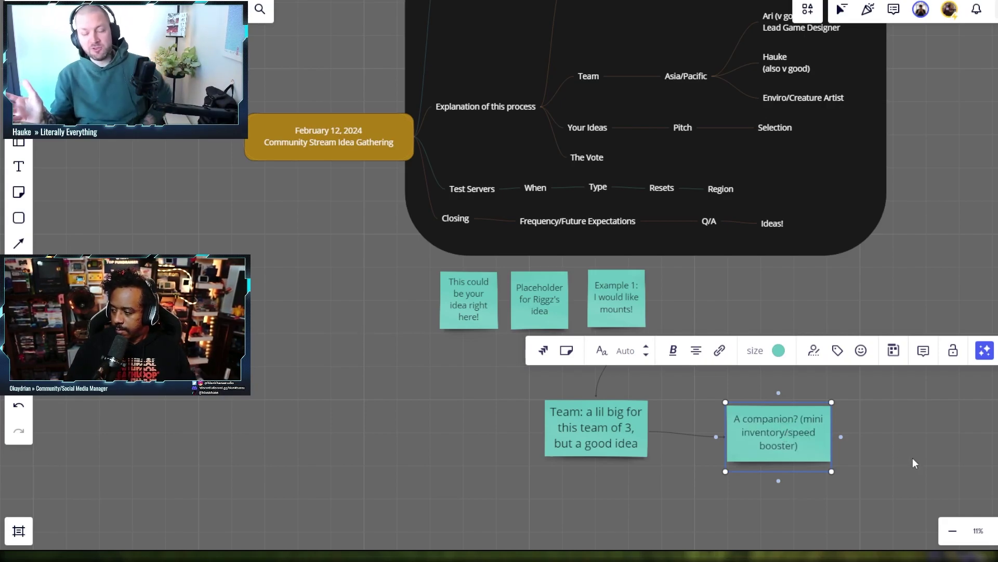
pyautogui.click(912, 456)
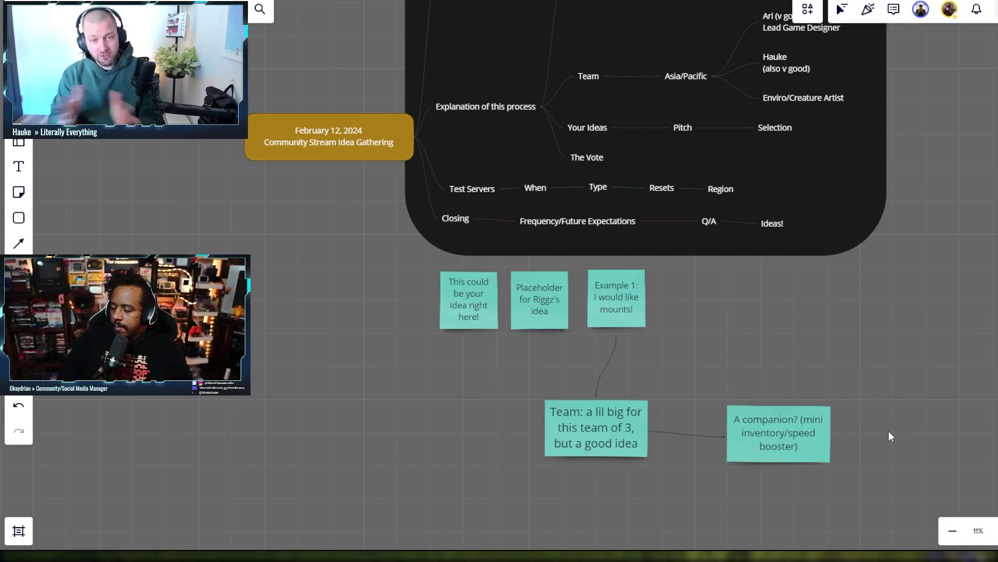
# Increase the line thickness of the Team-to-companion connector in its Type options
pyautogui.click(674, 434)
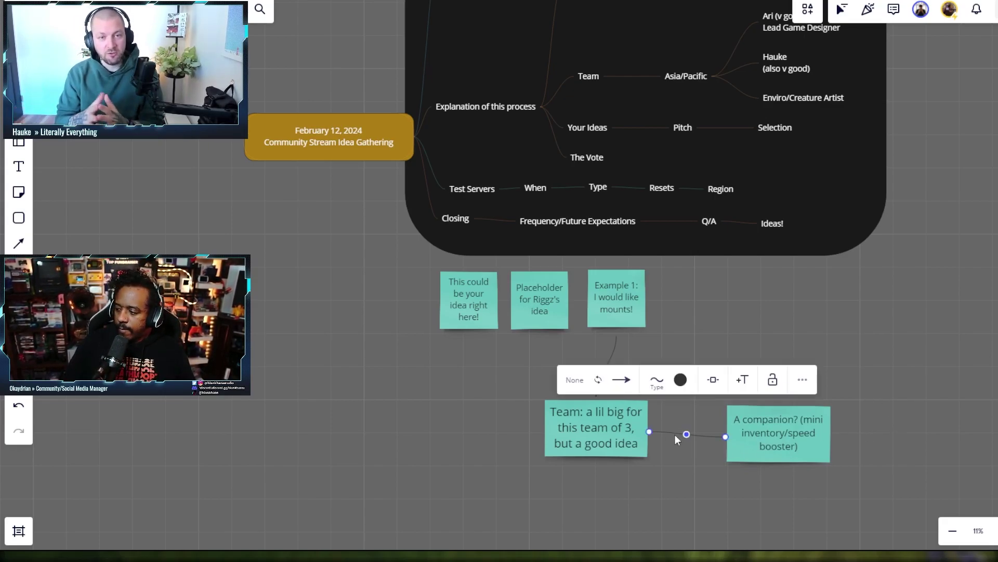
pyautogui.click(656, 381)
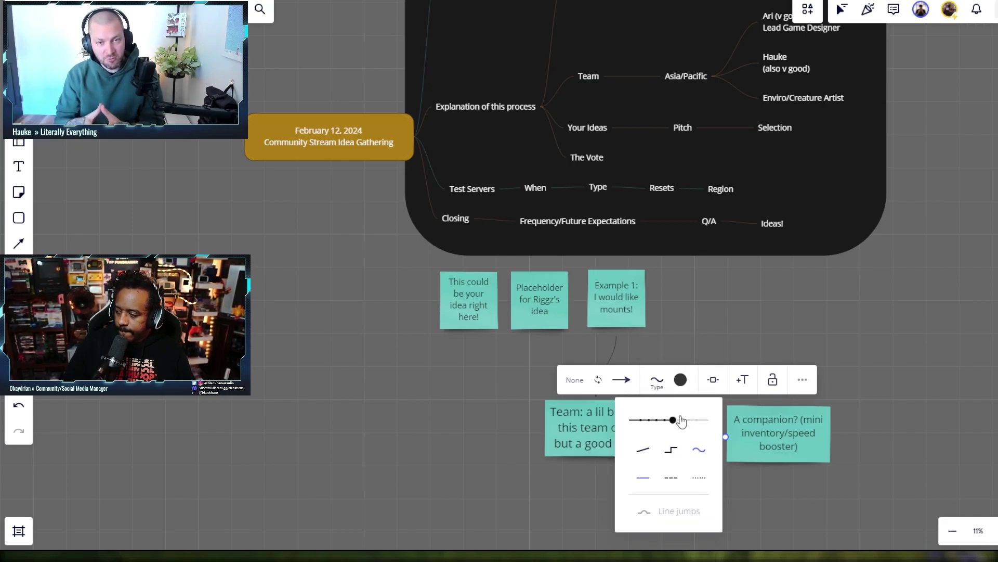
pyautogui.click(942, 415)
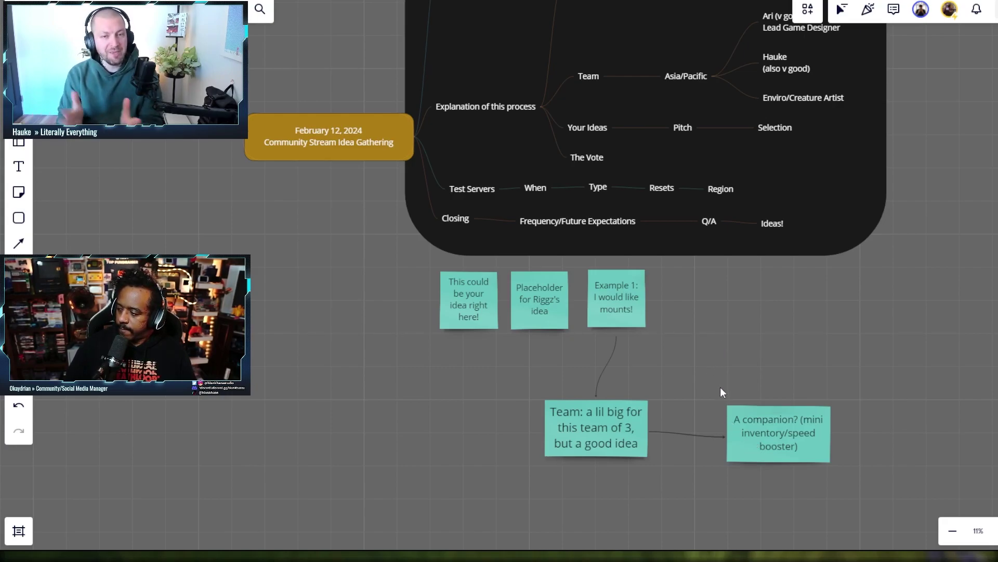
# Connect a yellow sticky below-right of the companion note reading 'Next Stream: Here's your idea, refined!'
pyautogui.moveTo(897, 420); pyautogui.dragTo(787, 357)
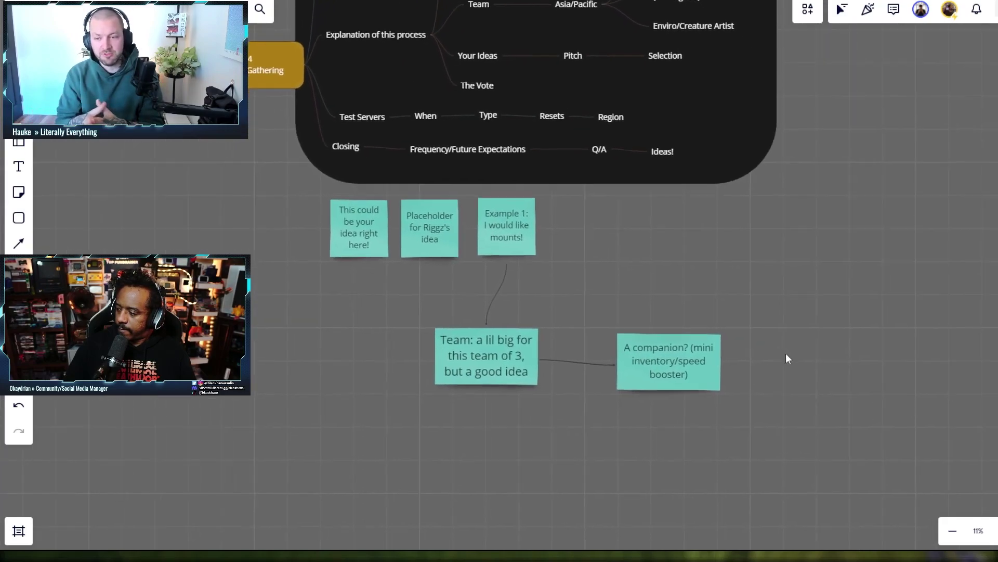
pyautogui.click(661, 354)
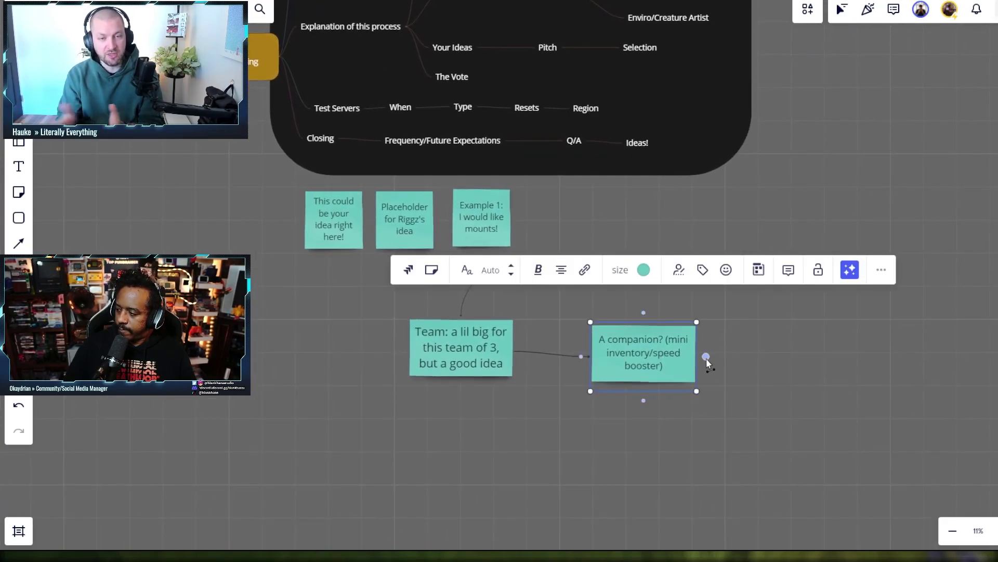
pyautogui.moveTo(707, 357); pyautogui.dragTo(743, 370)
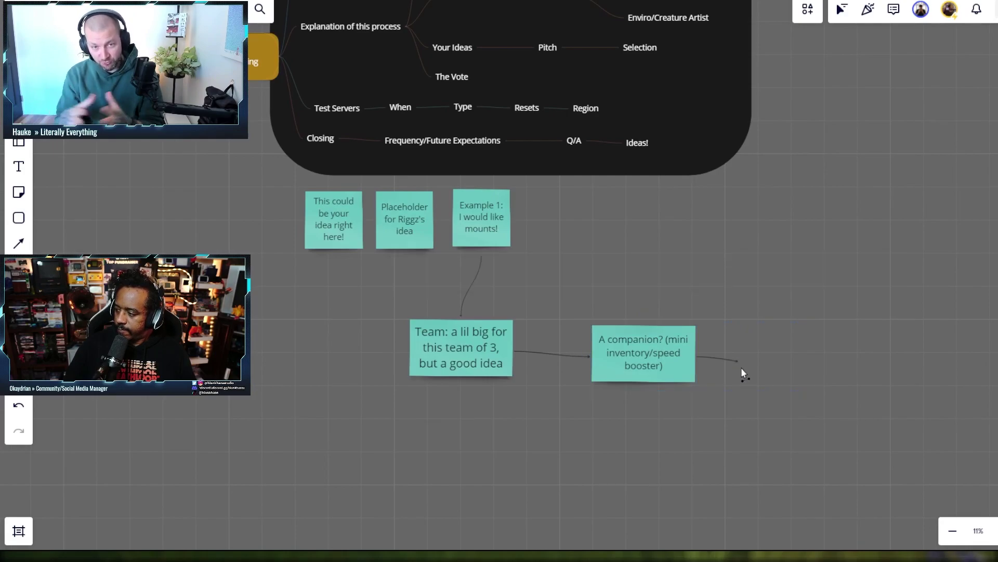
pyautogui.moveTo(729, 408); pyautogui.dragTo(725, 417)
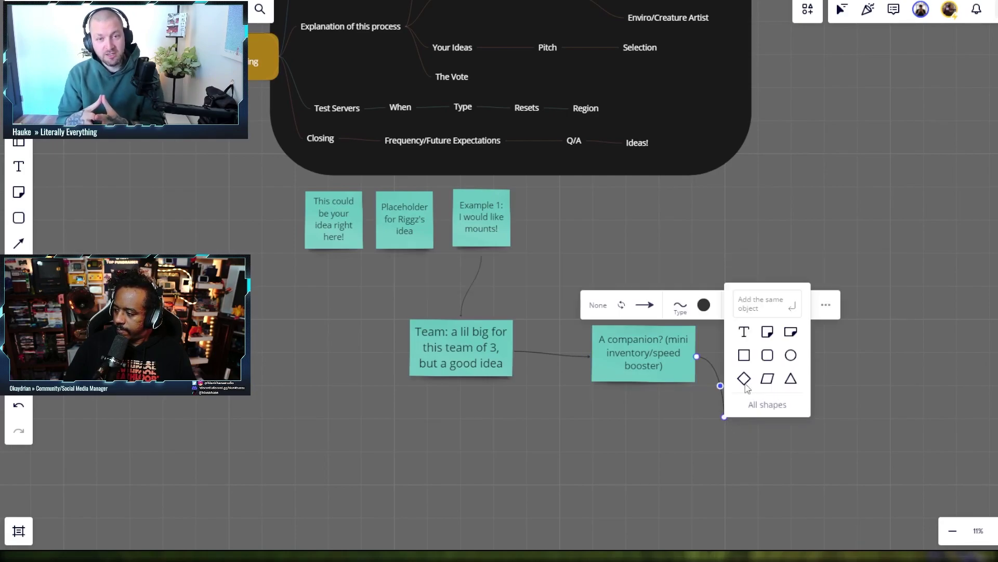
pyautogui.click(769, 333)
pyautogui.click(725, 364)
pyautogui.click(738, 395)
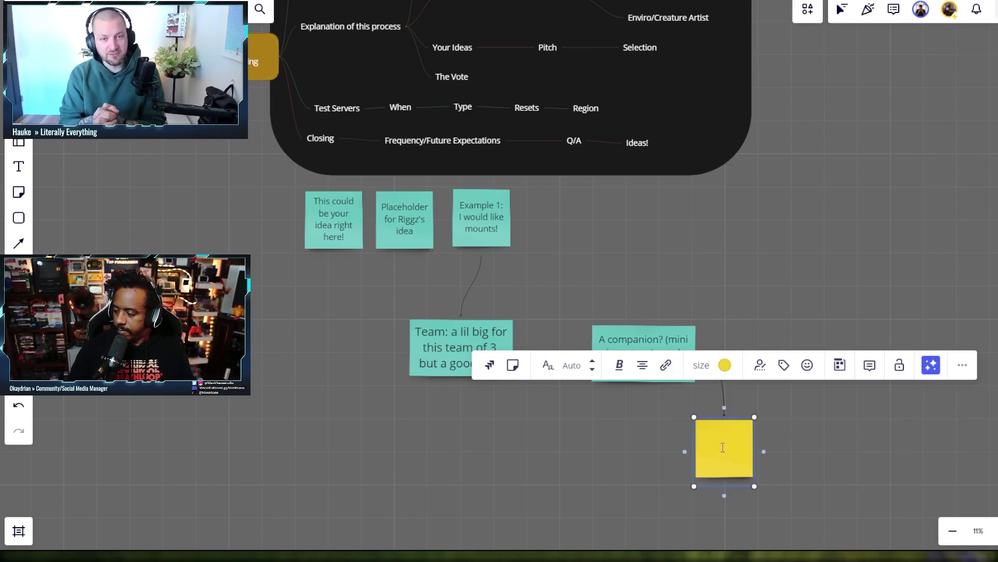
pyautogui.write('Next Strea:')
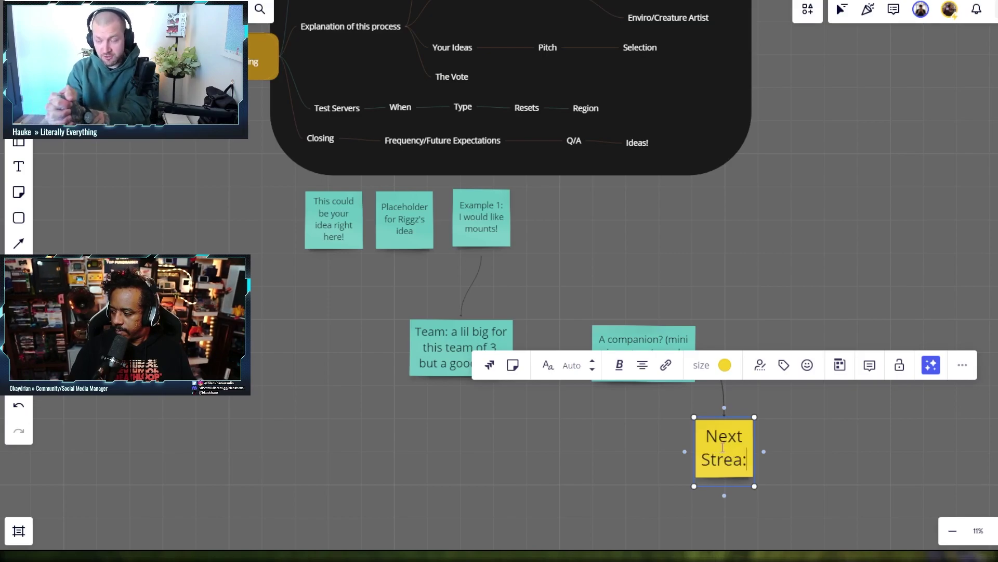
pyautogui.press('BackSpace')
pyautogui.write('m: ')
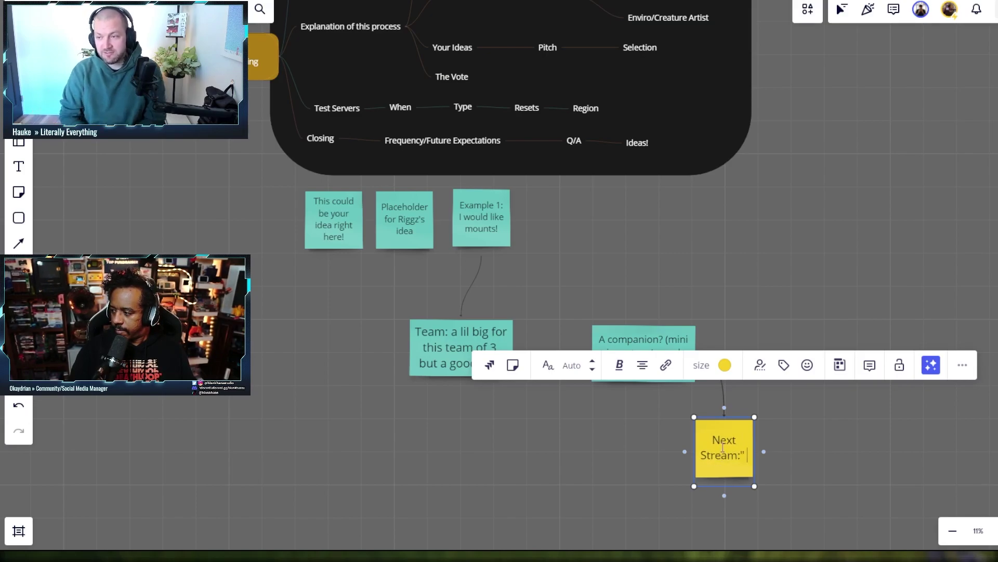
pyautogui.write("Here's your idea")
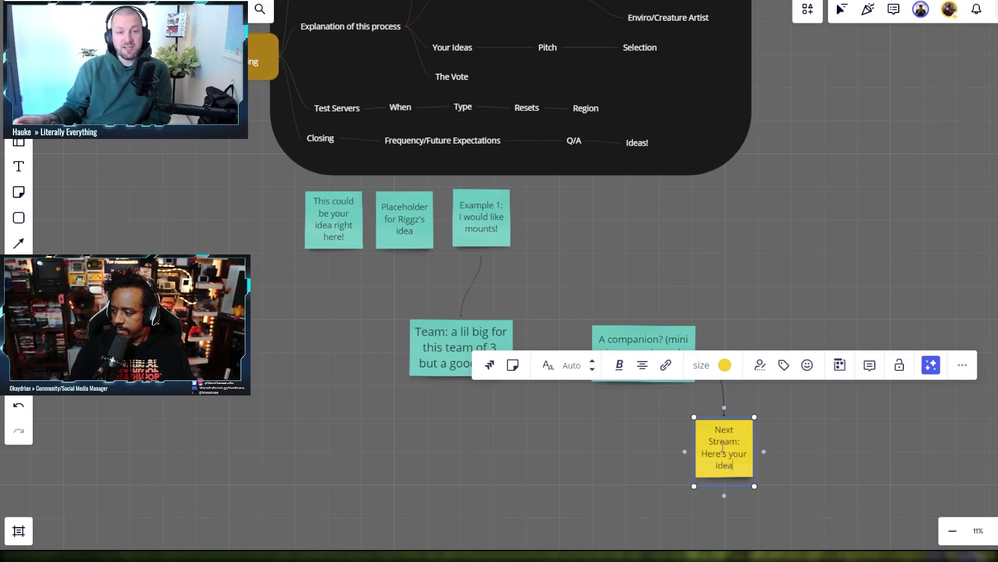
pyautogui.write(', refined!')
pyautogui.click(865, 454)
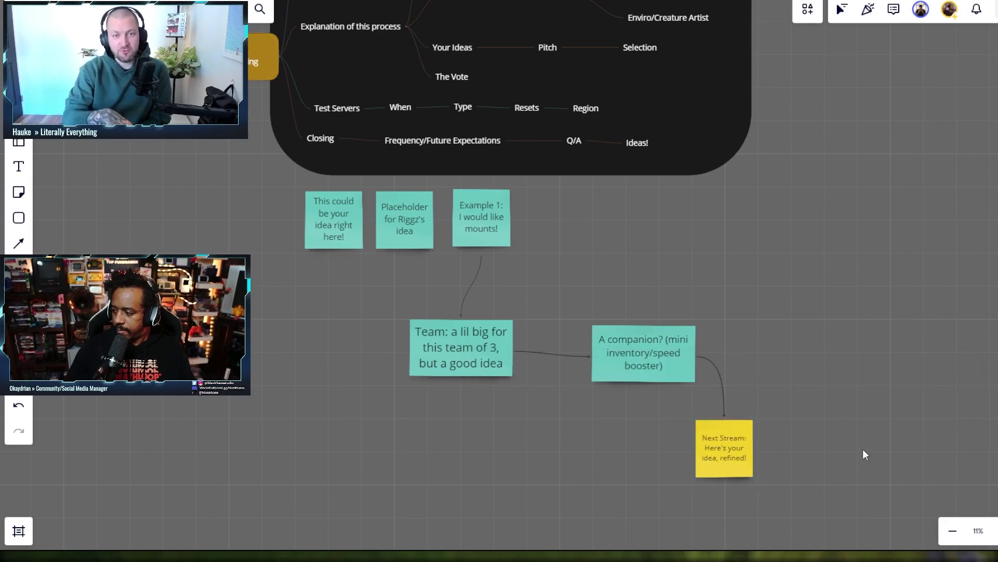
# Zoom from 11% to 13% and pan until the yellow Next Stream note is fully visible
pyautogui.scroll(5, 761, 264)
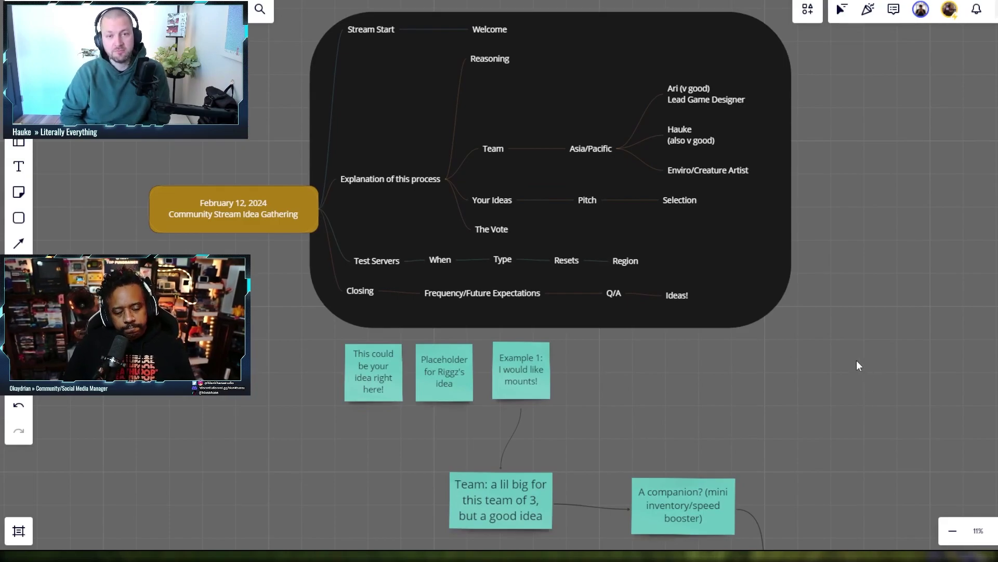
pyautogui.scroll(1, 847, 344)
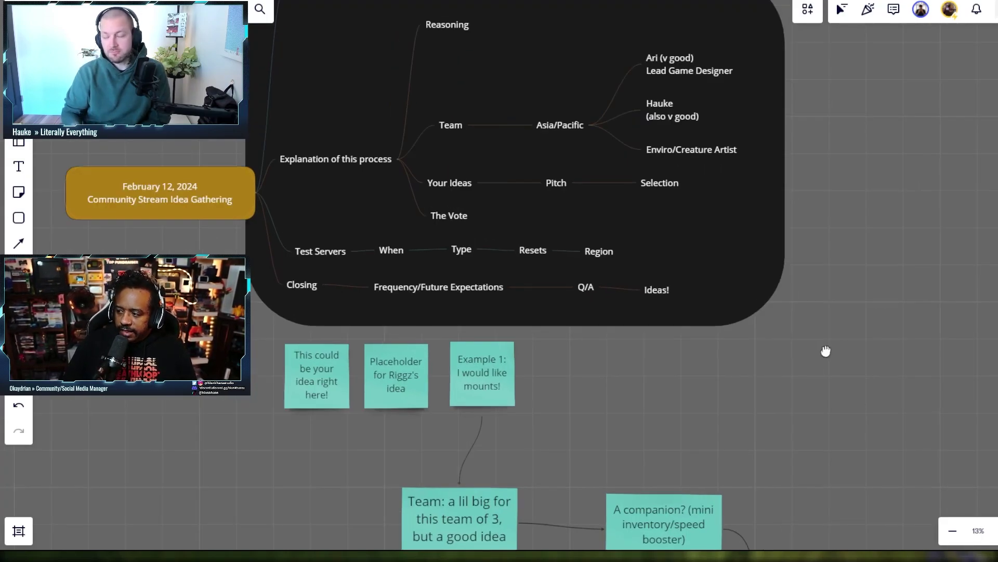
pyautogui.moveTo(825, 350); pyautogui.dragTo(826, 284)
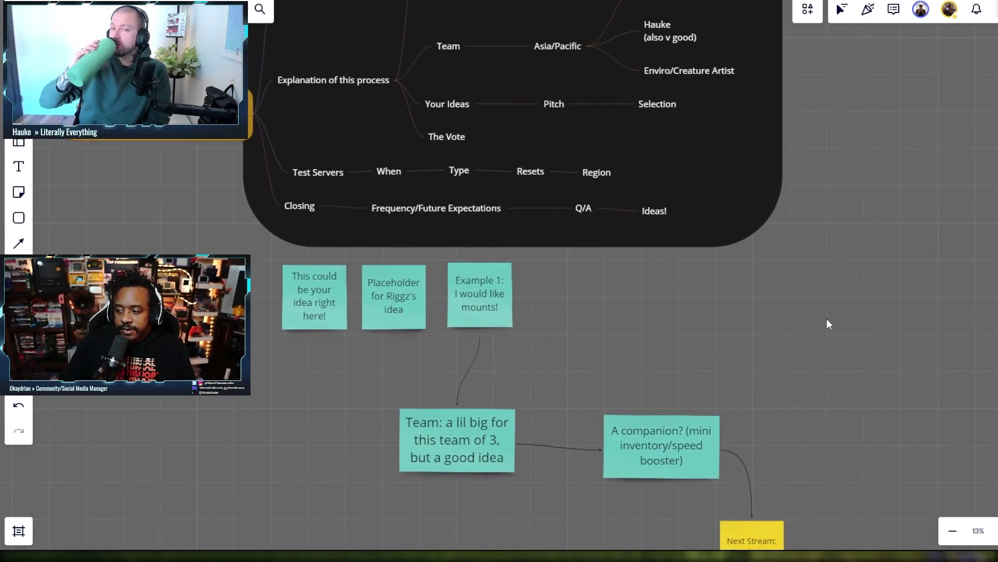
pyautogui.moveTo(828, 323); pyautogui.dragTo(761, 263)
pyautogui.scroll(-3, 487, 233)
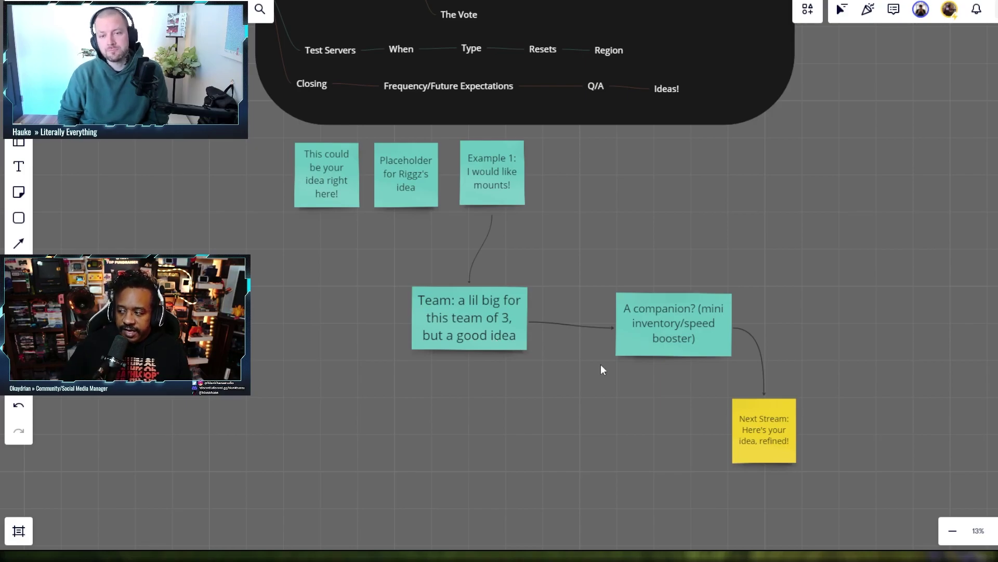
# Check the companion and Next Stream notes, then scroll up to the agenda mind map and February 12, 2024 title
pyautogui.click(679, 318)
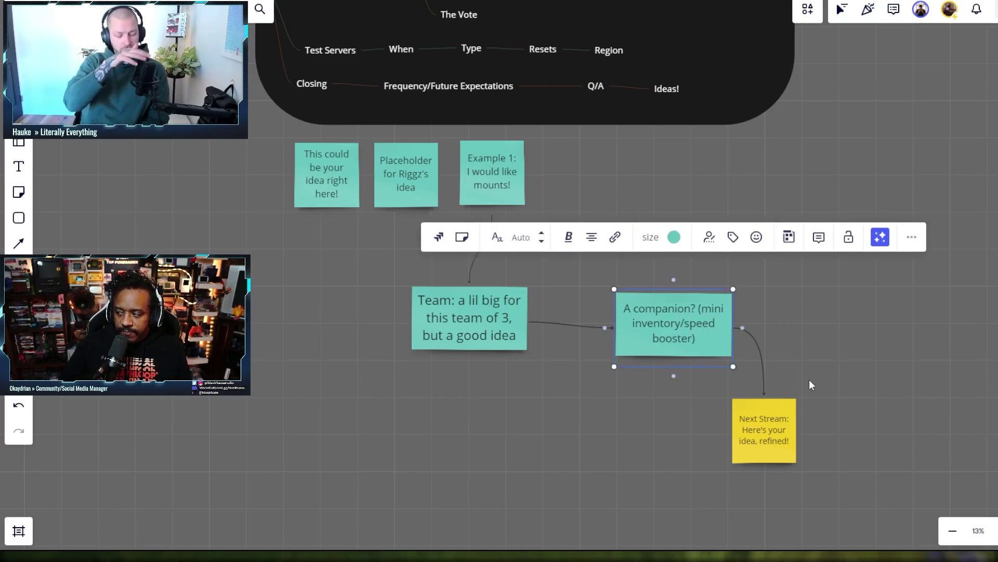
pyautogui.click(762, 435)
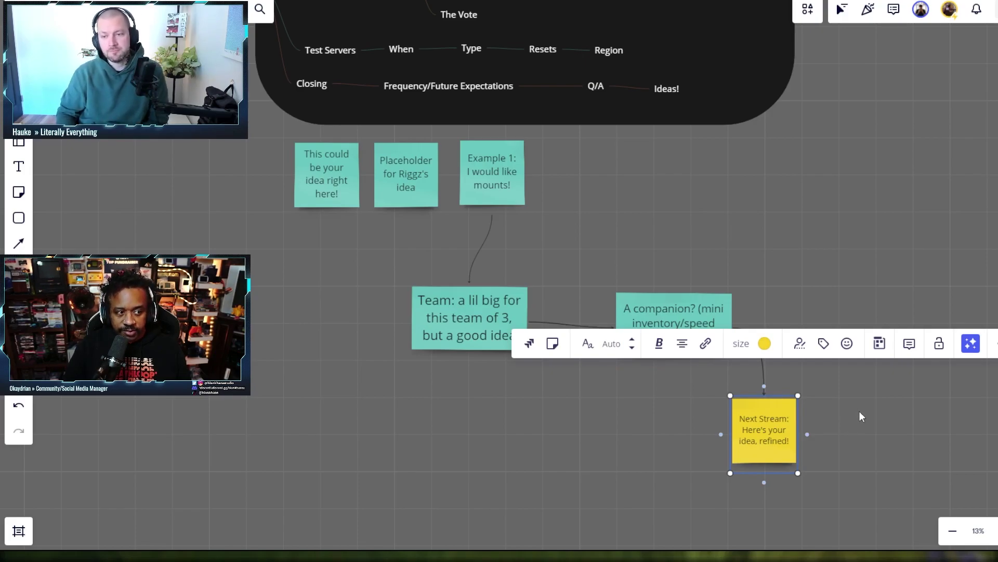
pyautogui.click(884, 427)
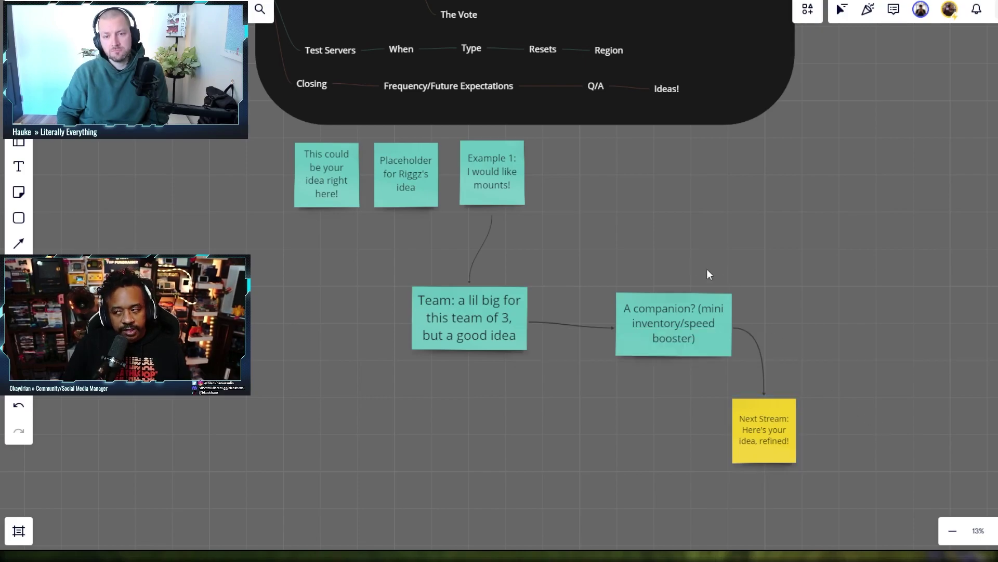
pyautogui.scroll(5, 603, 242)
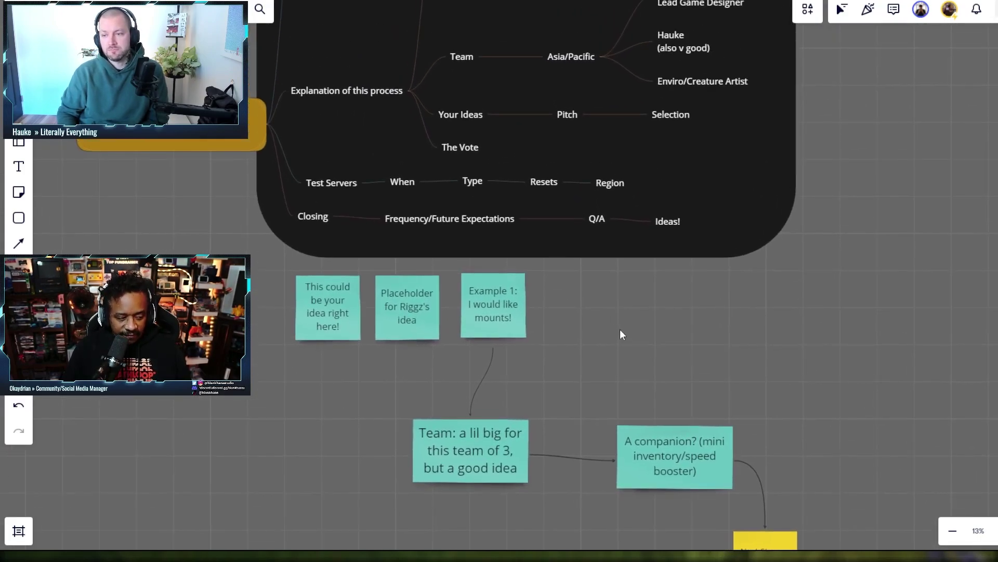
pyautogui.scroll(1, 619, 316)
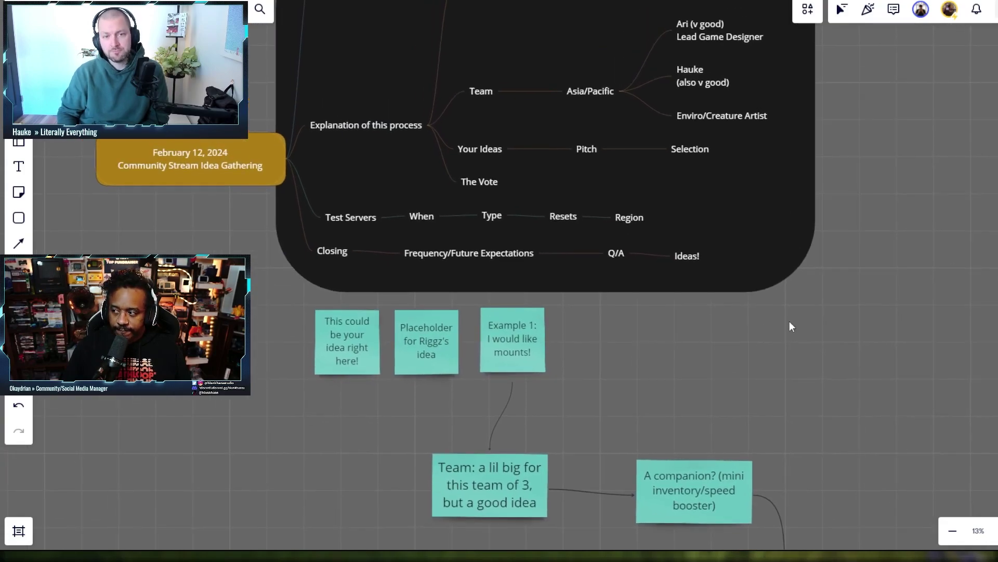
pyautogui.scroll(1, 790, 320)
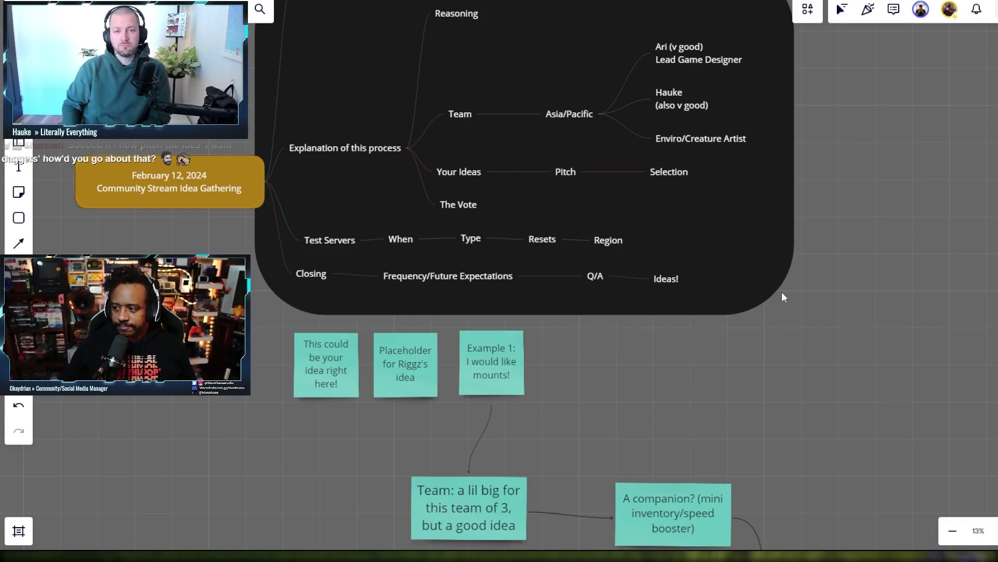
# Pan the board and zoom from 13% to 25% over the agenda's Test Servers and Closing branches
pyautogui.moveTo(740, 382); pyautogui.dragTo(795, 370)
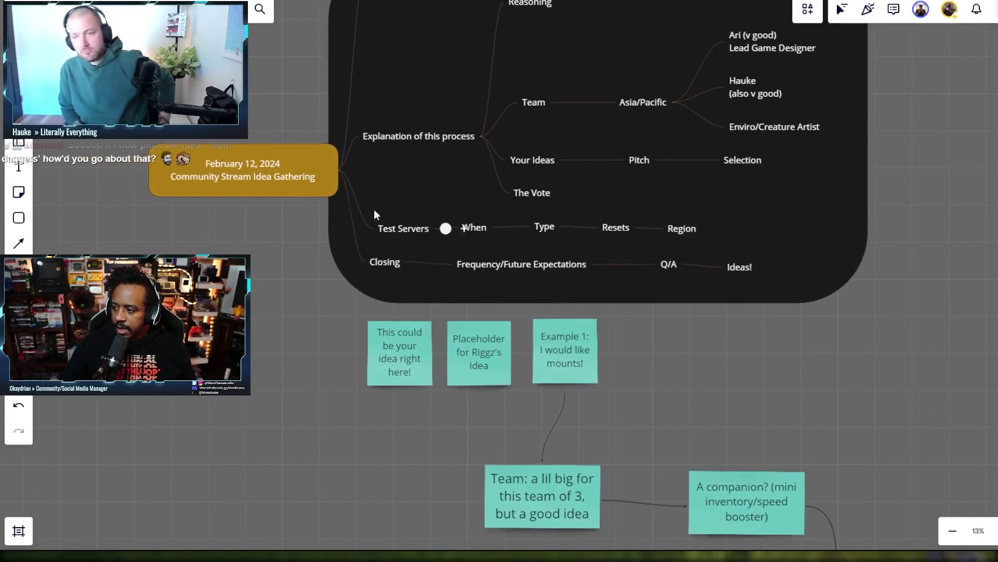
pyautogui.moveTo(310, 330); pyautogui.dragTo(254, 282)
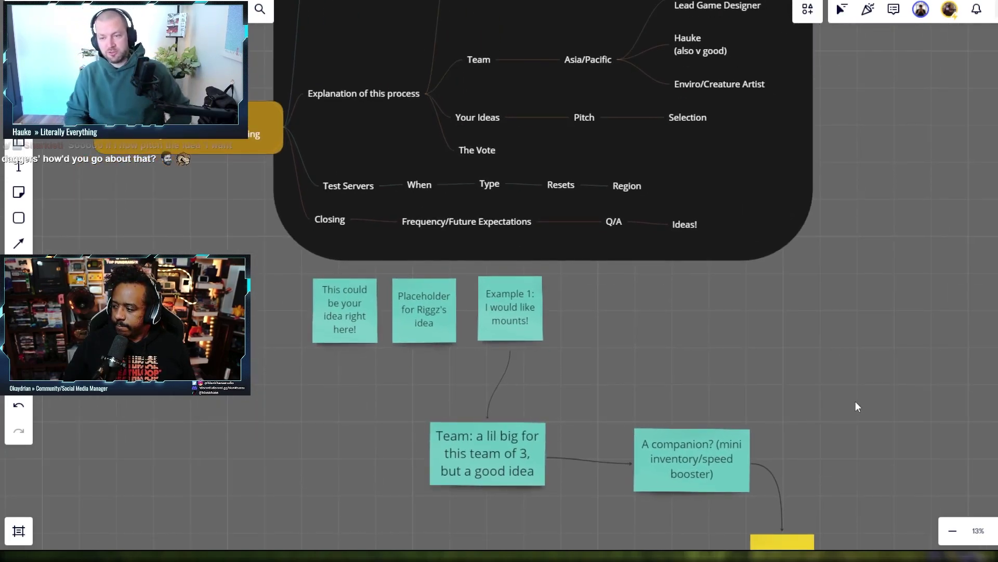
pyautogui.moveTo(856, 402); pyautogui.dragTo(794, 325)
pyautogui.scroll(3, 793, 324)
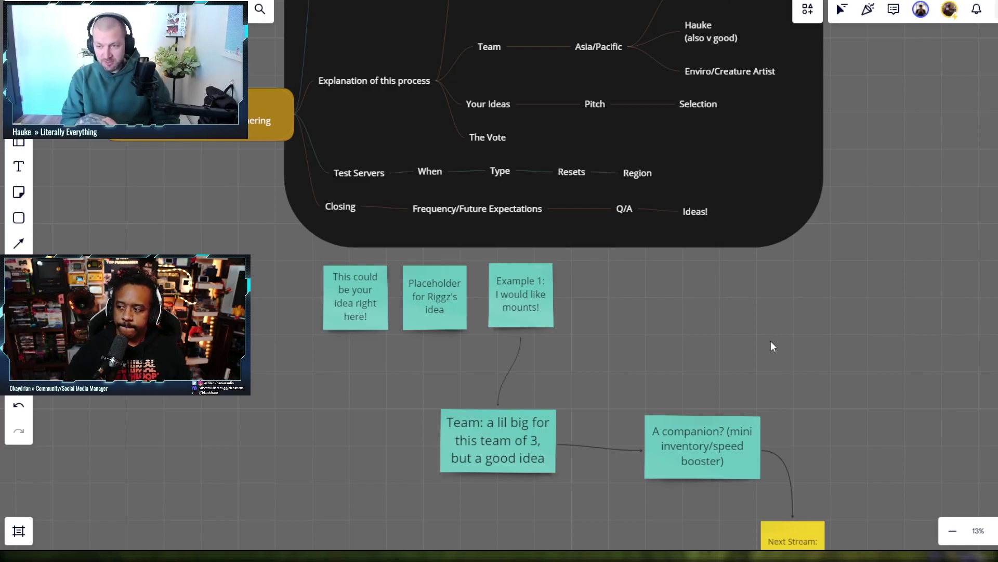
pyautogui.scroll(5, 545, 132)
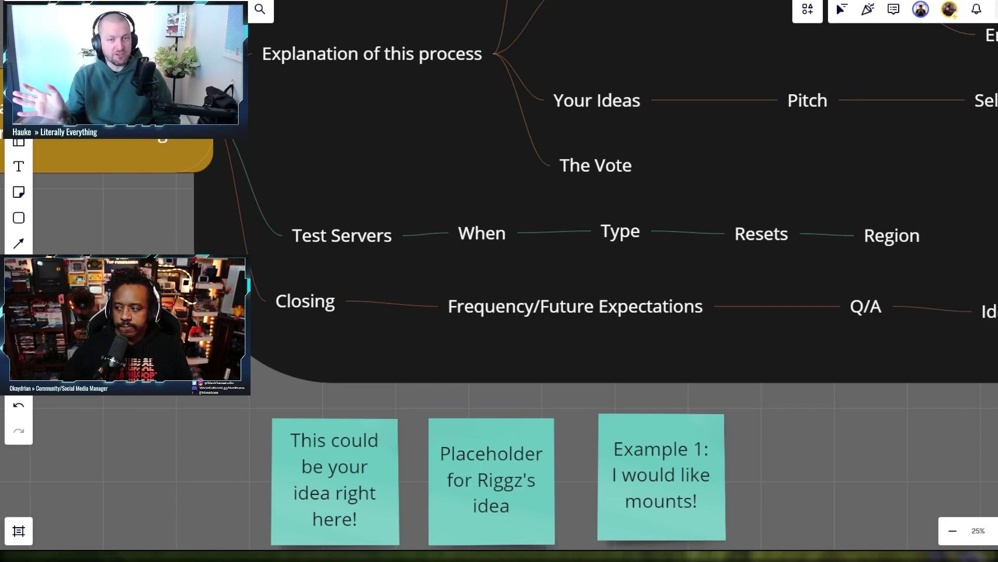
# Draw a connector down from the When step that ends in a Text shape
pyautogui.click(479, 235)
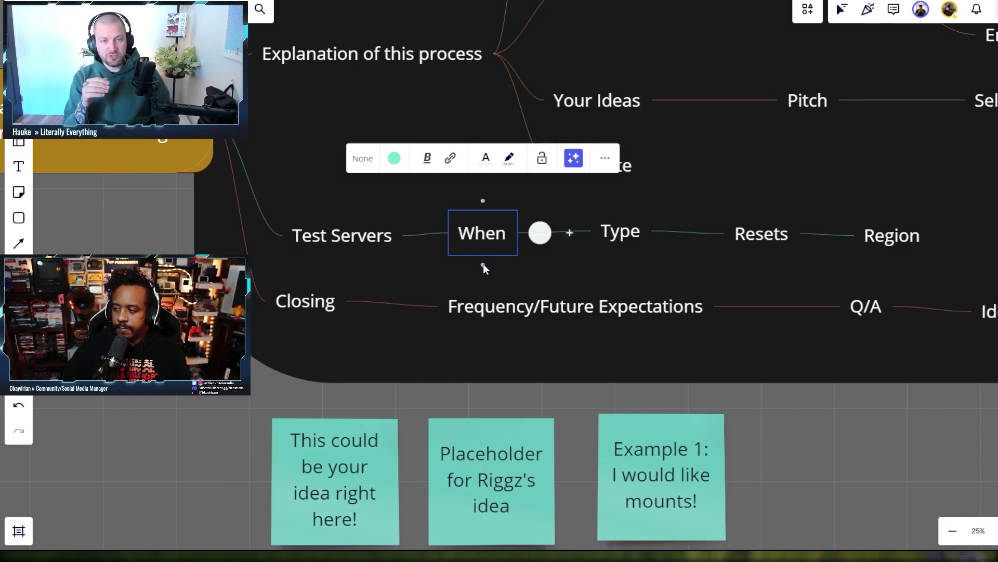
pyautogui.moveTo(482, 263); pyautogui.dragTo(516, 278)
pyautogui.moveTo(501, 237)
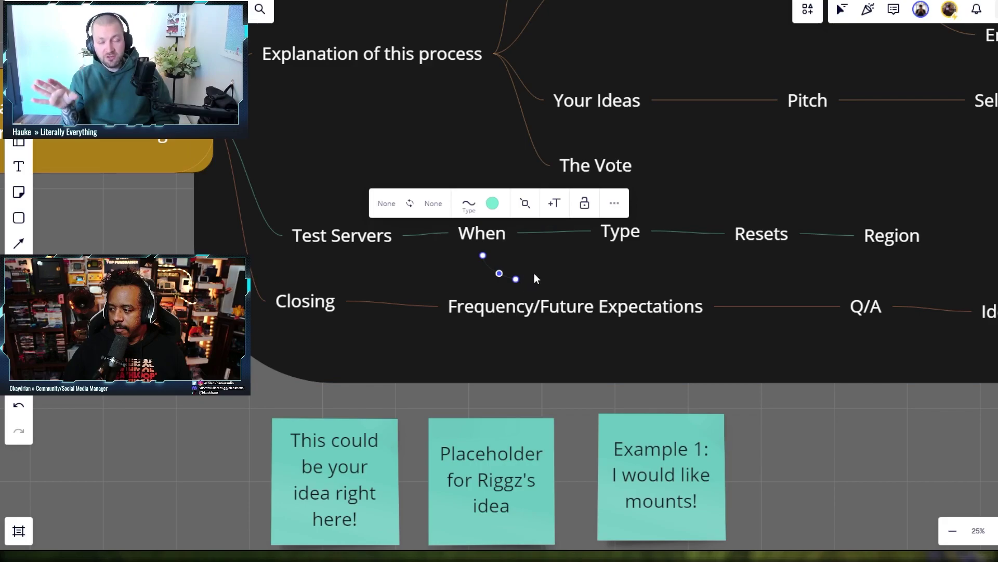
pyautogui.click(530, 208)
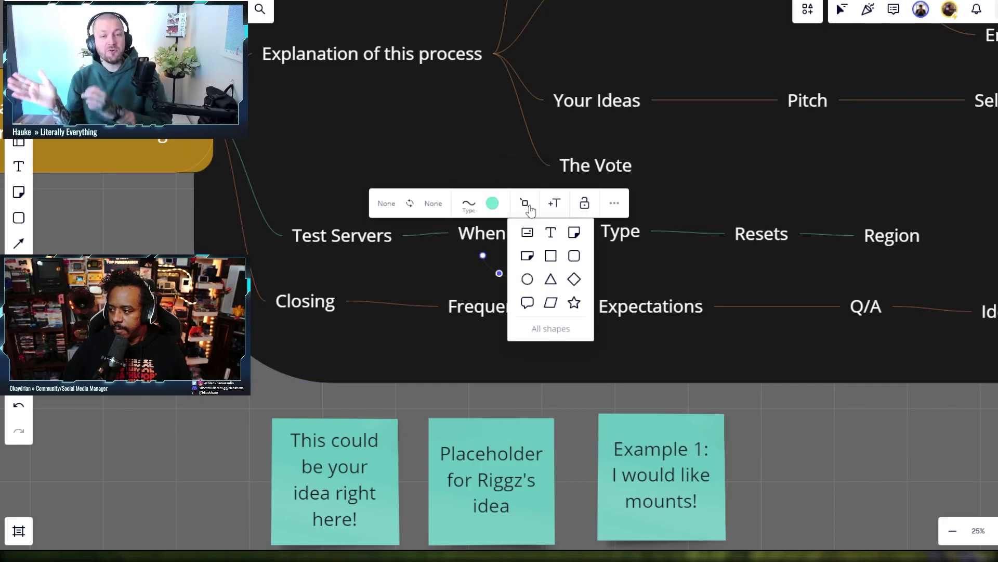
pyautogui.click(555, 235)
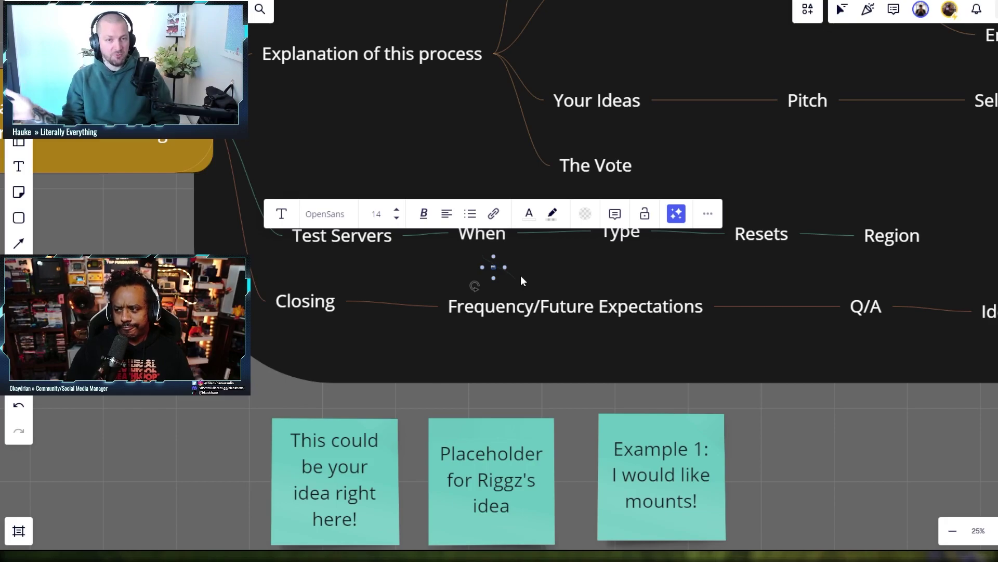
# Set the new label's font size to 80 and make it read 'Mid-Next Week'
pyautogui.click(397, 210)
pyautogui.click(398, 209)
pyautogui.click(397, 209)
pyautogui.click(397, 210)
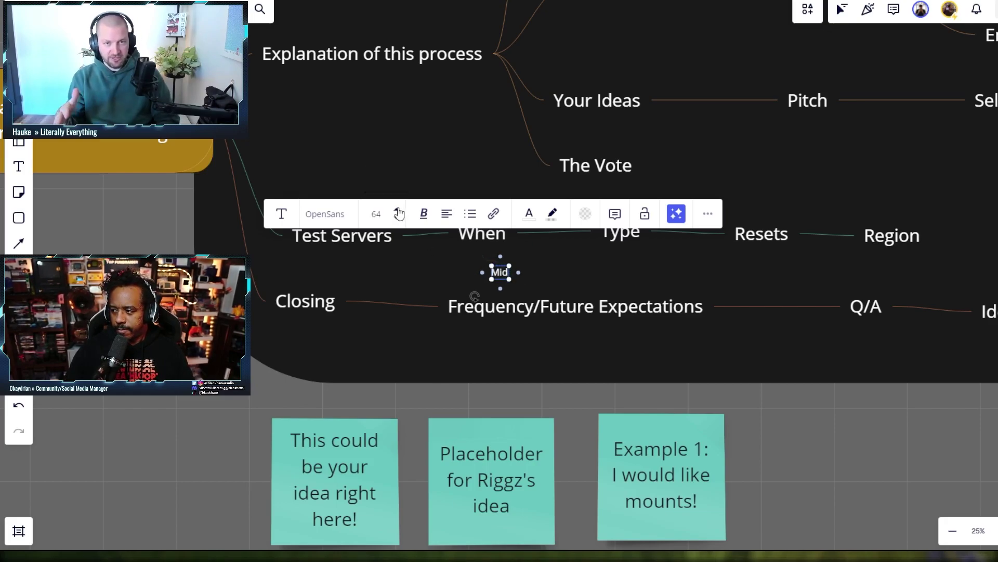
pyautogui.click(397, 210)
pyautogui.click(397, 210)
pyautogui.click(398, 209)
pyautogui.click(398, 209)
pyautogui.click(397, 217)
pyautogui.click(400, 219)
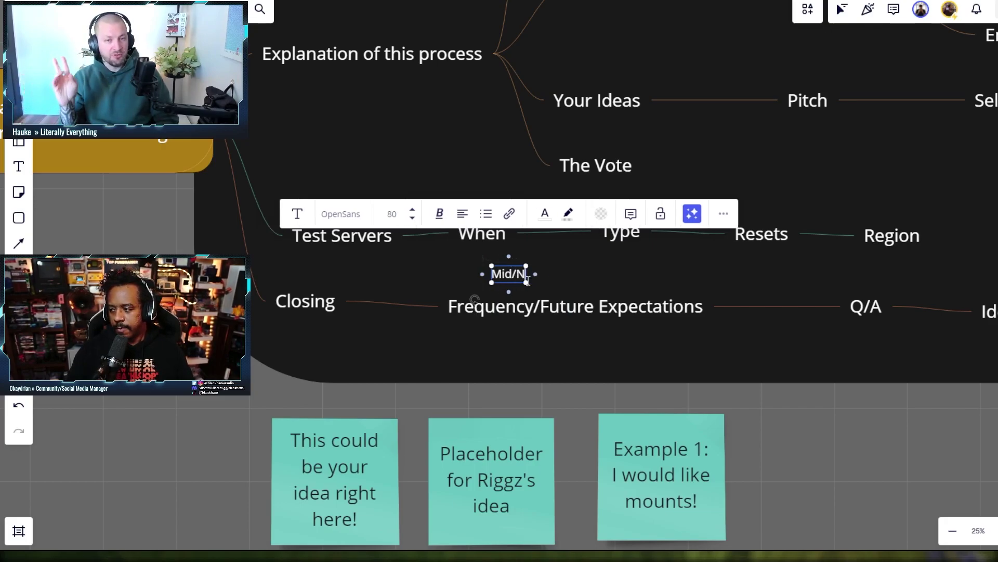
pyautogui.write('-Next Week')
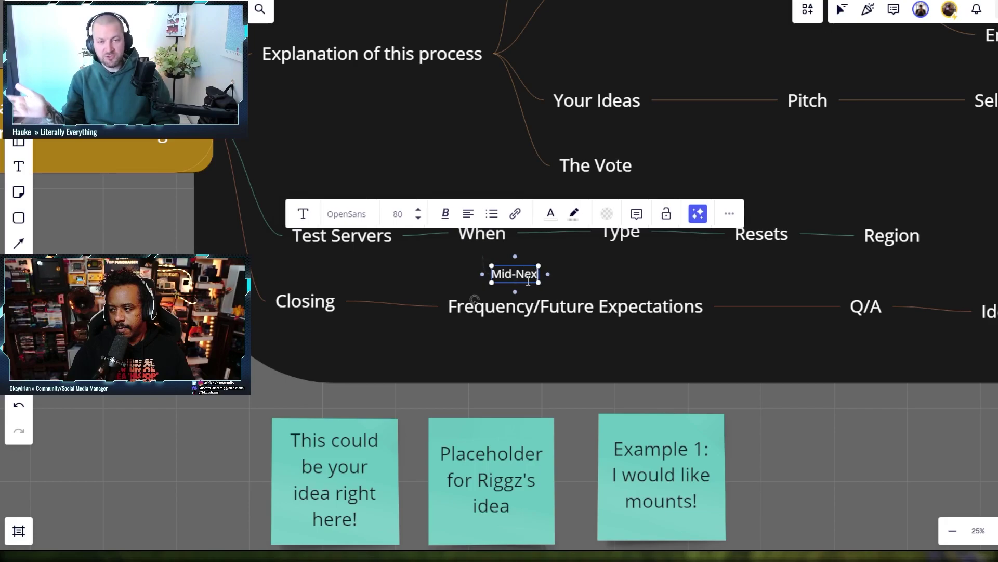
pyautogui.click(631, 290)
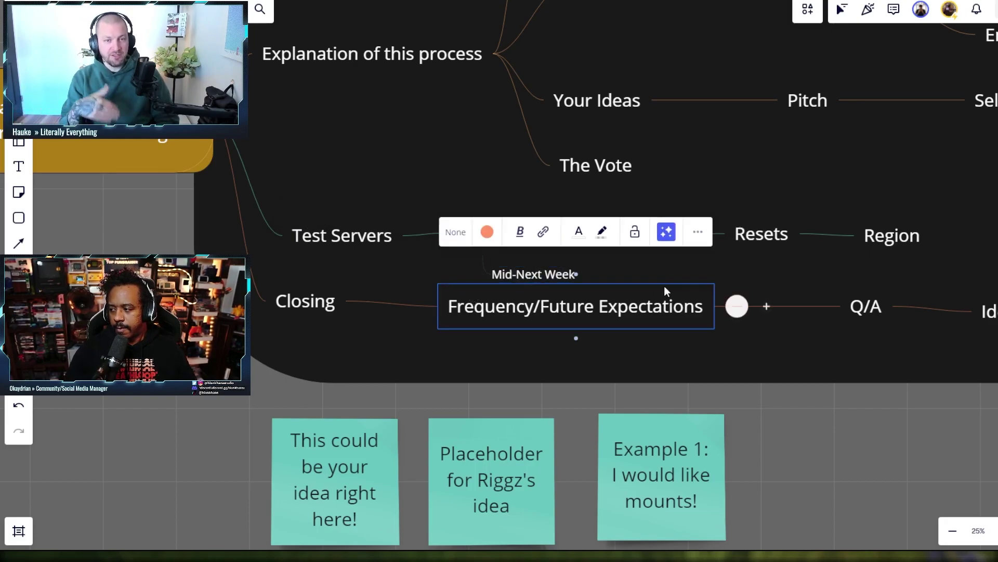
# Zoom out and raise the thickness of the When-to-Mid-Next Week connector line
pyautogui.click(762, 410)
pyautogui.scroll(-1, 765, 414)
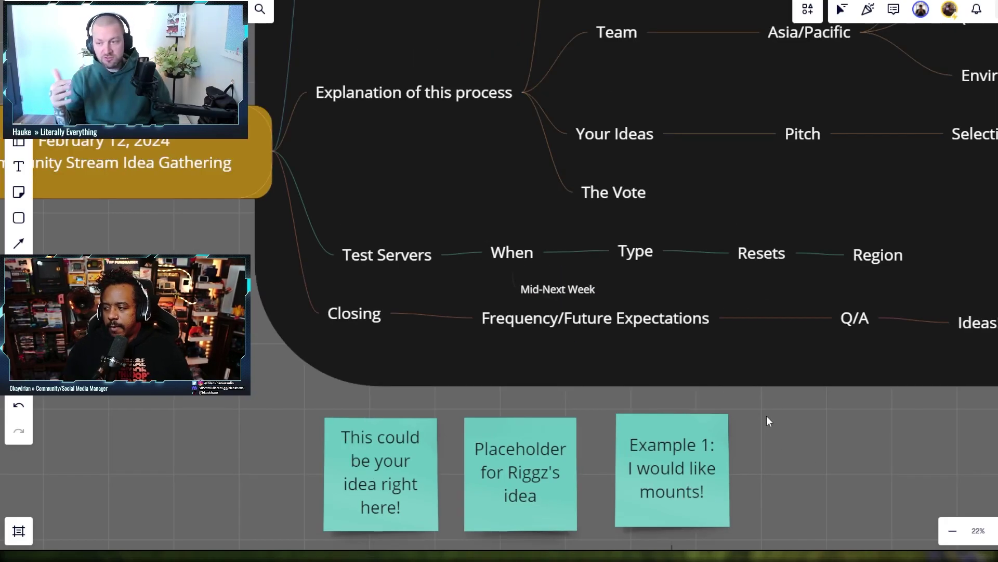
pyautogui.scroll(-1, 766, 416)
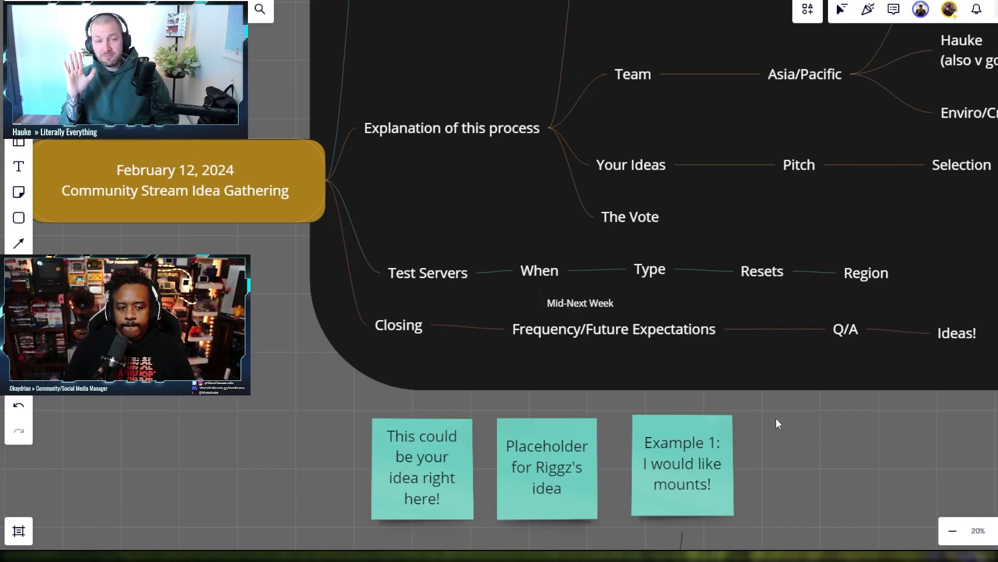
pyautogui.click(542, 292)
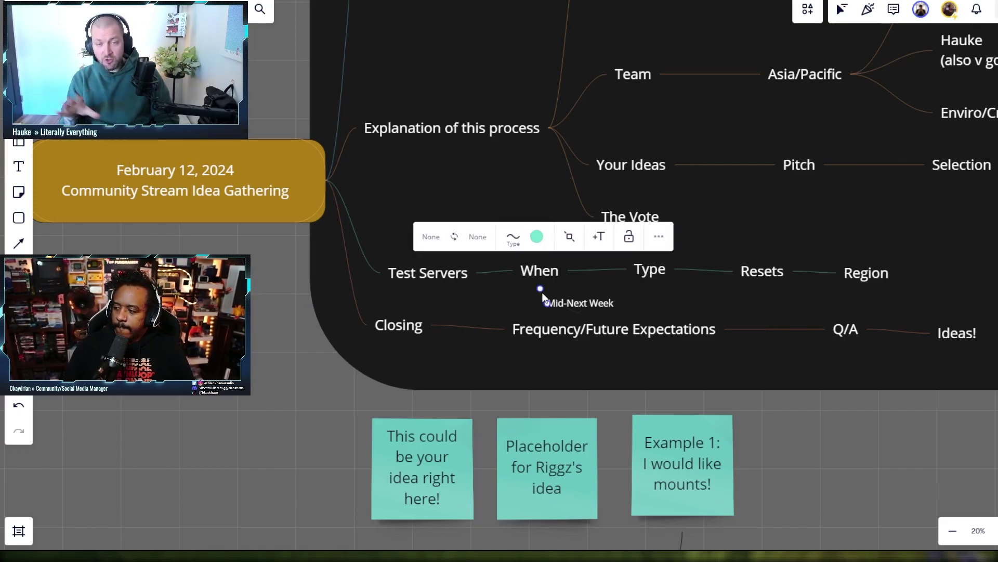
pyautogui.click(513, 238)
pyautogui.moveTo(488, 277); pyautogui.dragTo(513, 276)
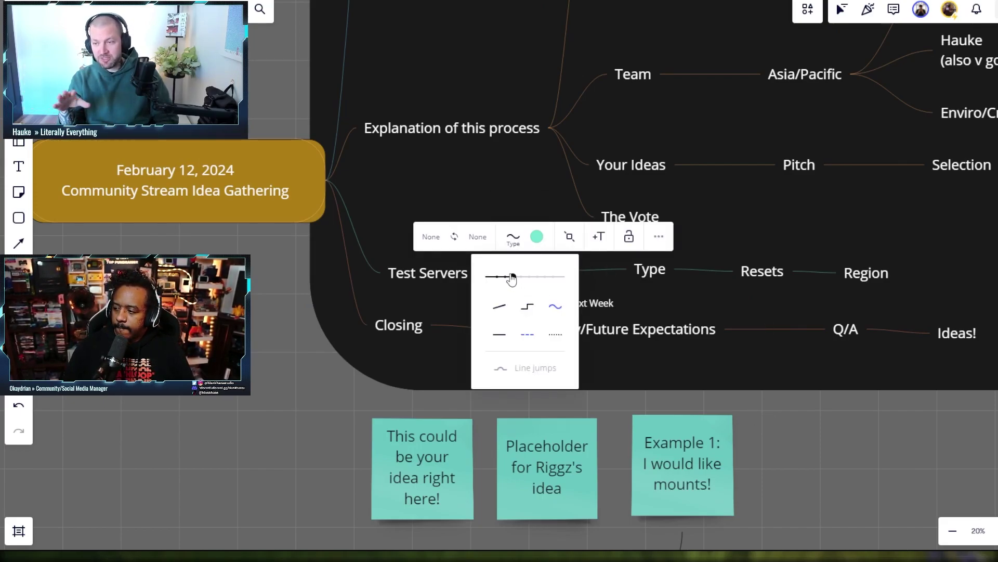
pyautogui.click(713, 340)
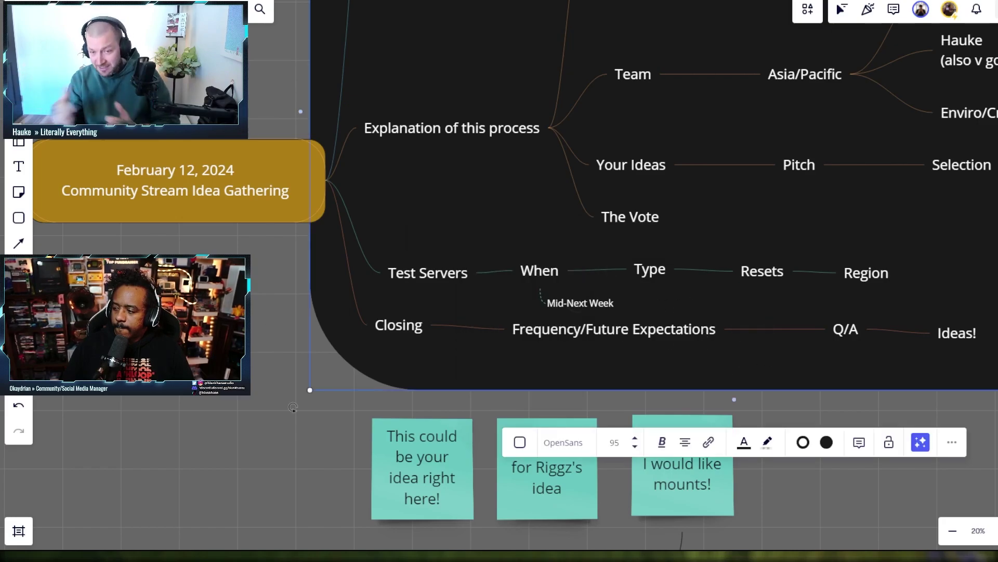
pyautogui.press('Escape')
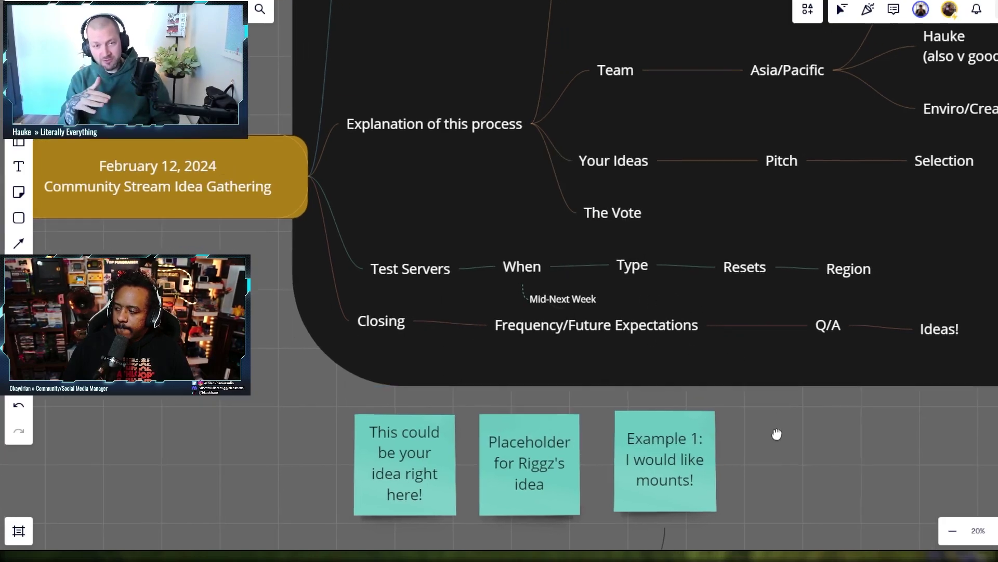
pyautogui.hscroll(3, 775, 435)
pyautogui.scroll(-1, 775, 434)
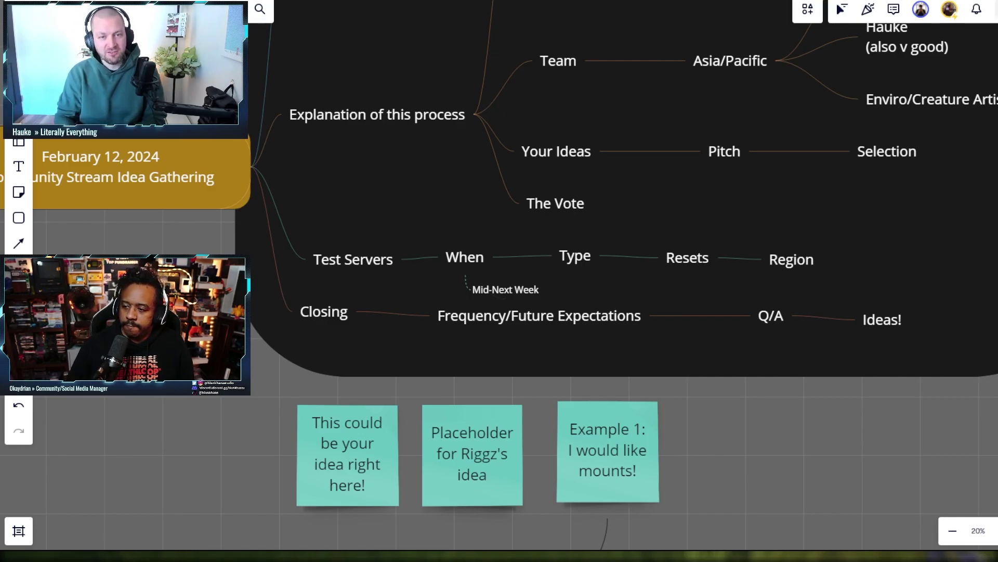
# At 16% zoom, move the 'This could be your idea' and placeholder notes left, side by side
pyautogui.scroll(-3, 167, 353)
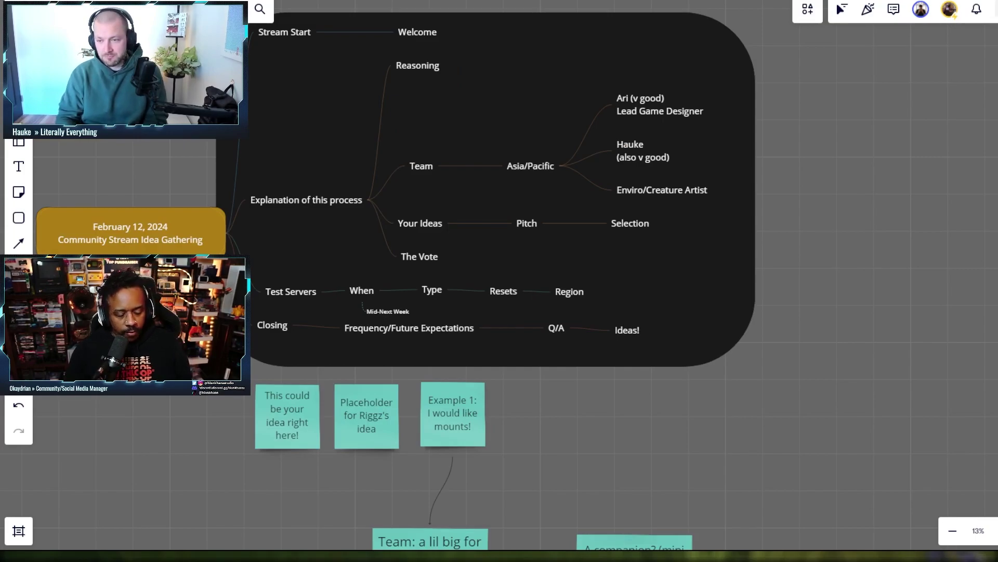
pyautogui.scroll(-3, 499, 280)
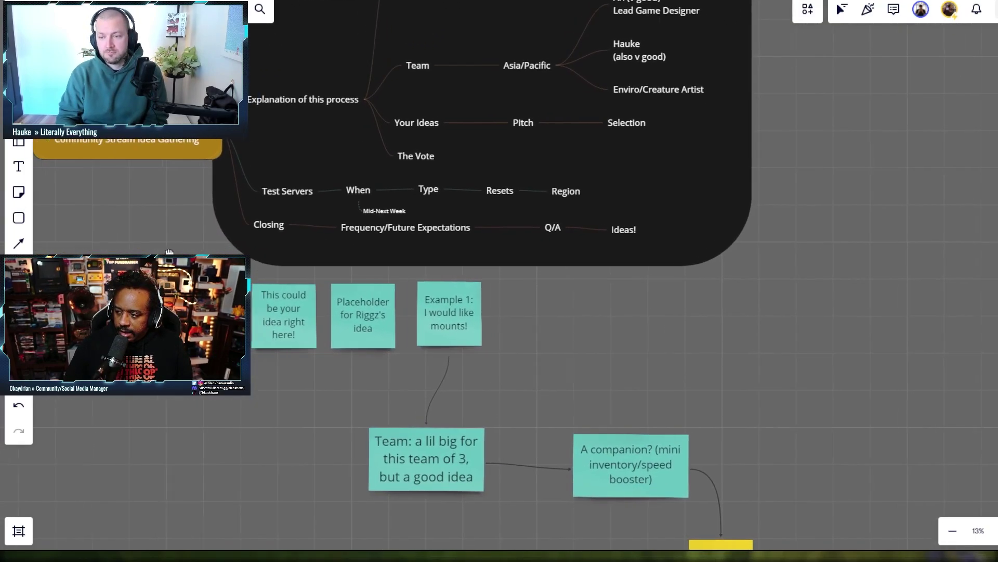
pyautogui.scroll(1, 198, 297)
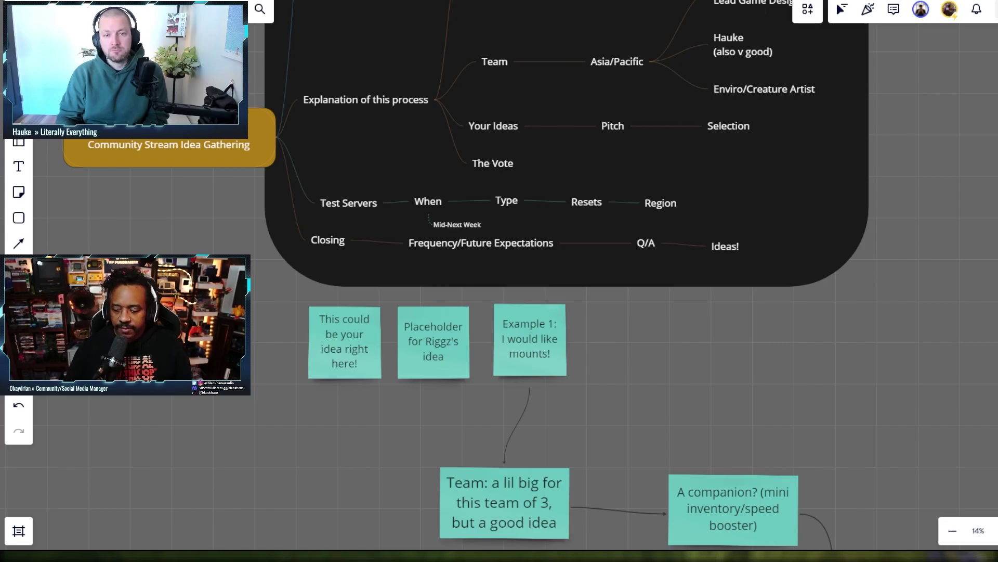
pyautogui.scroll(1, 283, 339)
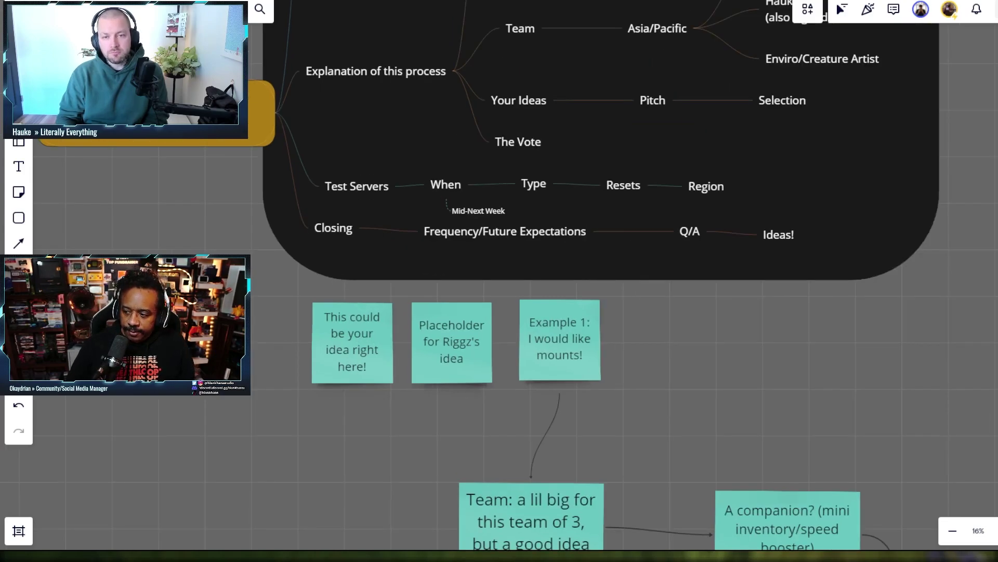
pyautogui.moveTo(283, 339); pyautogui.dragTo(500, 319)
pyautogui.click(611, 334)
pyautogui.moveTo(612, 337); pyautogui.dragTo(221, 322)
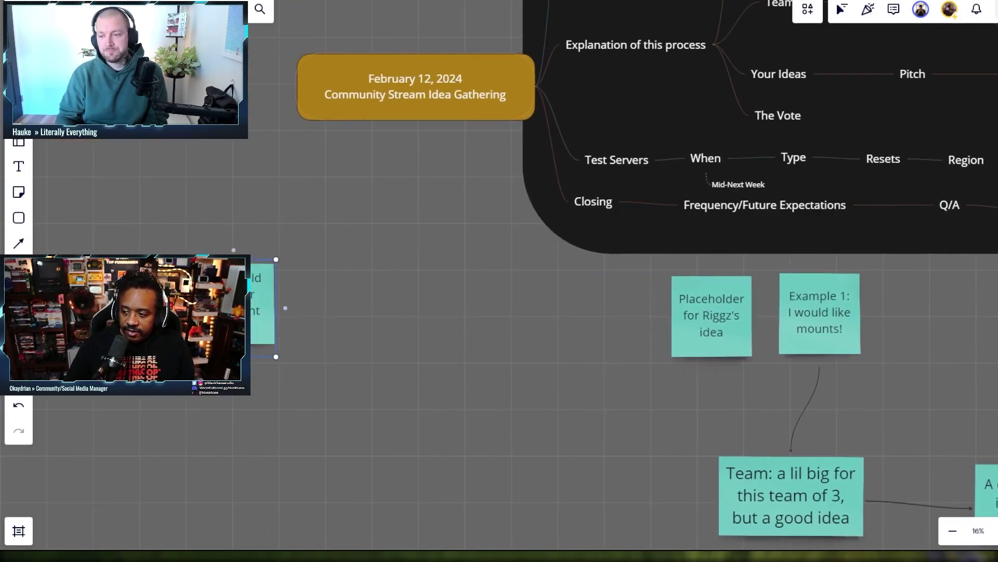
pyautogui.click(725, 329)
pyautogui.moveTo(725, 330); pyautogui.dragTo(526, 344)
pyautogui.moveTo(438, 349); pyautogui.dragTo(378, 313)
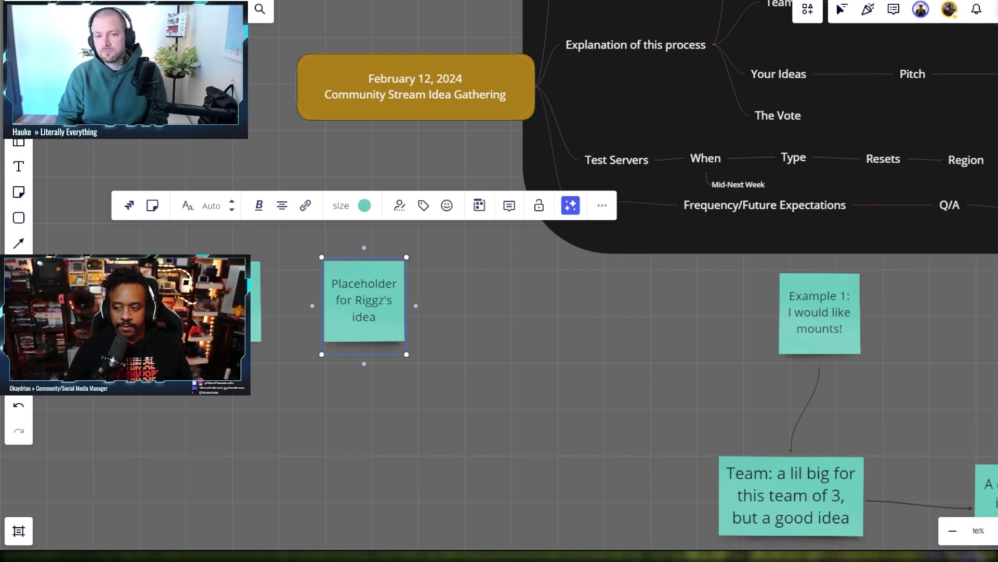
pyautogui.click(220, 306)
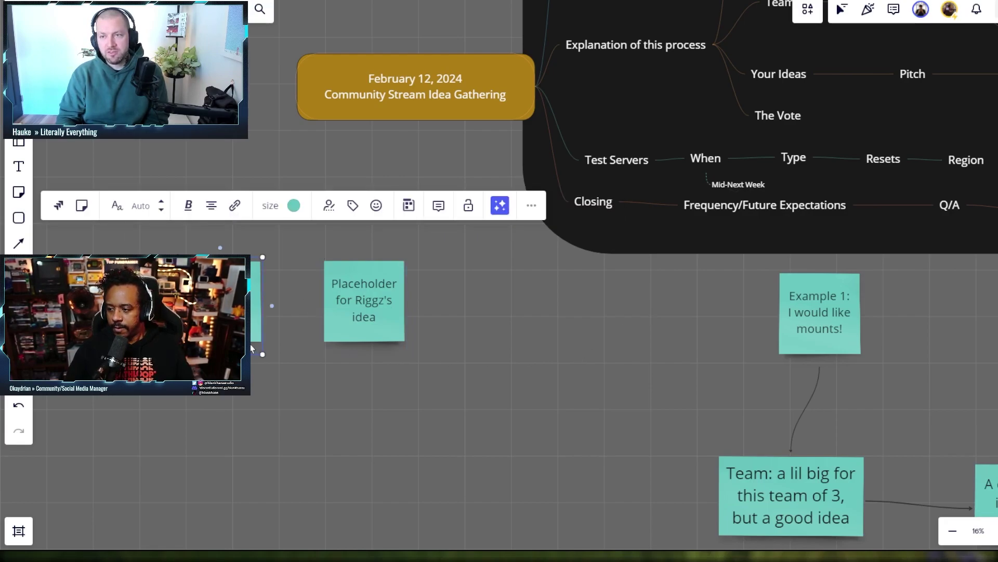
# Copy the sample note below it, reading 'Teleportation between towns' and 'Even if restricted with a cooldown/consumable'
pyautogui.moveTo(222, 304); pyautogui.dragTo(223, 414)
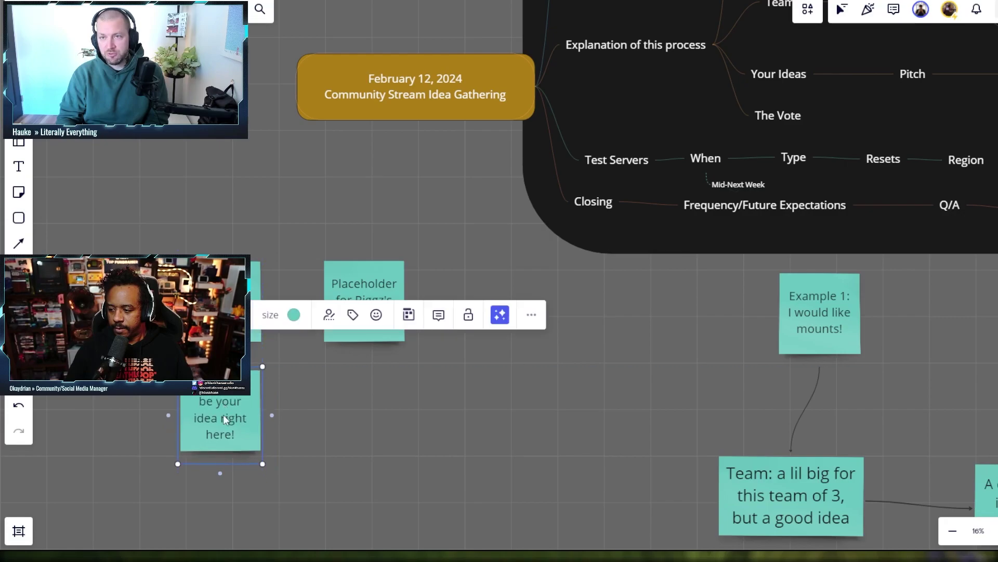
pyautogui.hotkey('ctrl', 'a')
pyautogui.write('Telep')
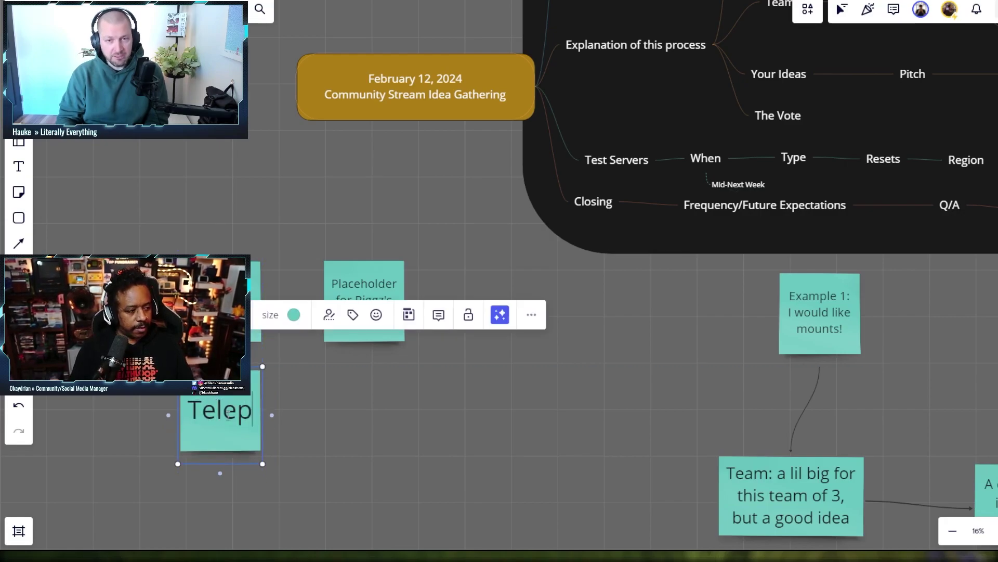
pyautogui.write('ortation between towns')
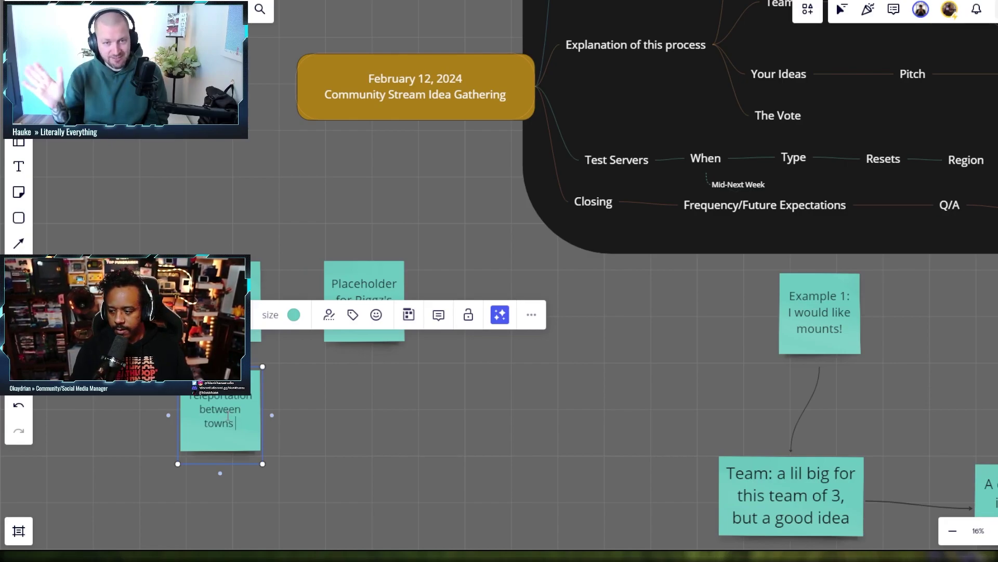
pyautogui.press('Return')
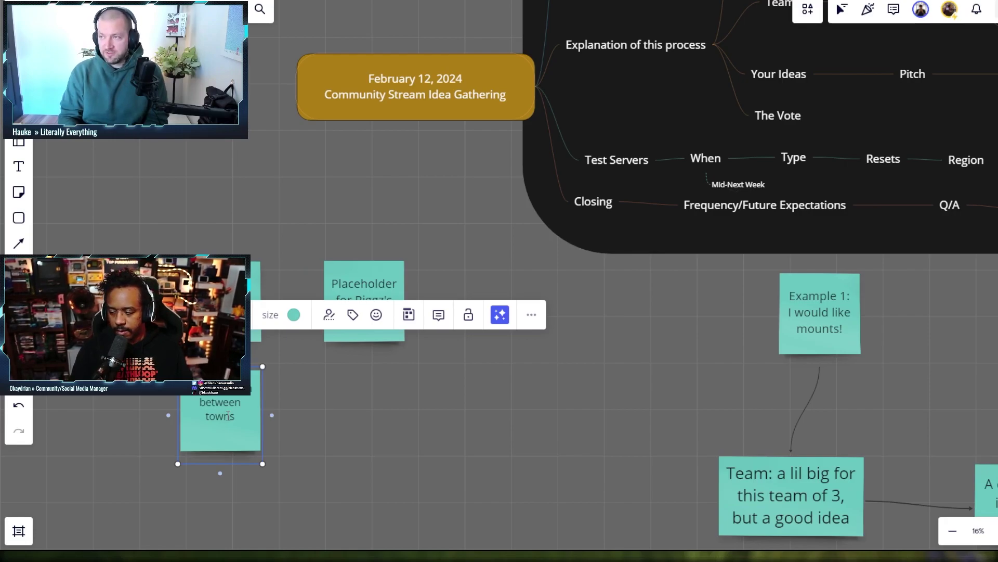
pyautogui.write('Even re')
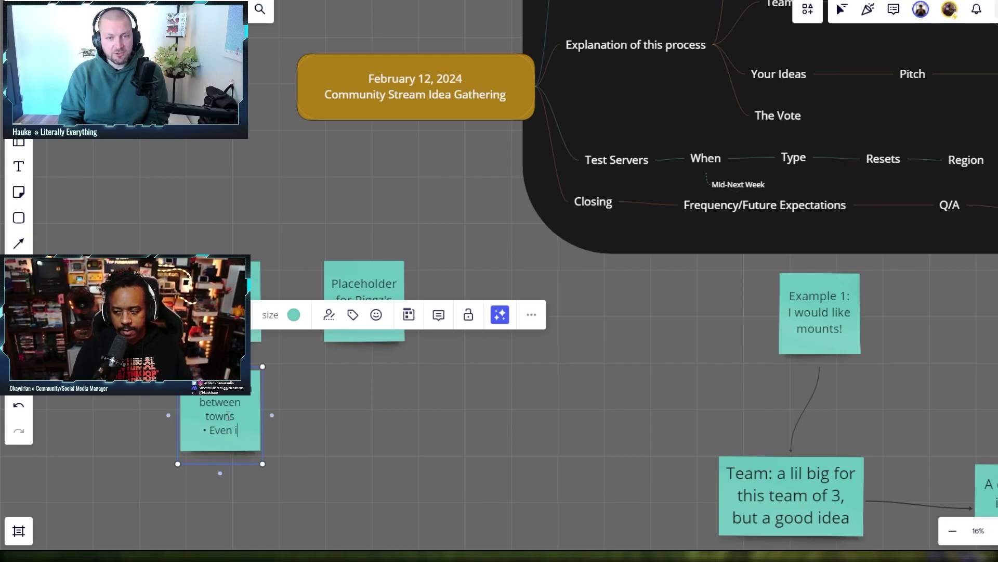
pyautogui.write('f restre')
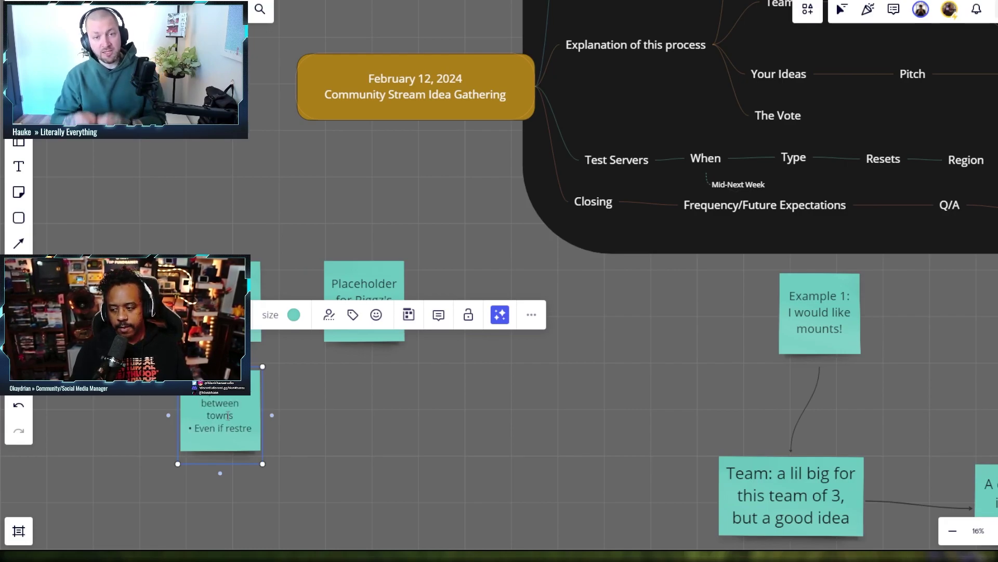
pyautogui.press('BackSpace')
pyautogui.write('icted wit')
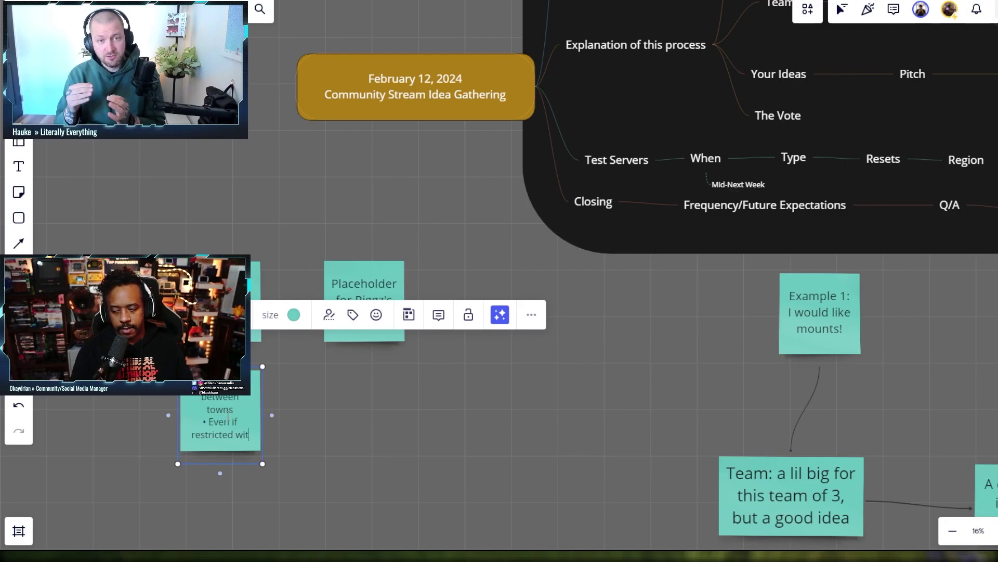
pyautogui.write('h a cooldown/consume')
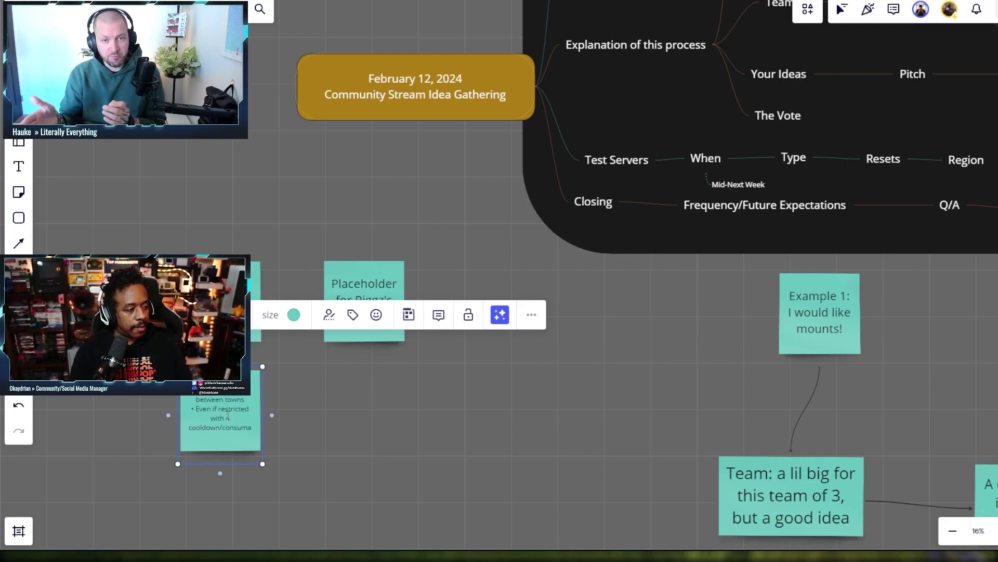
pyautogui.write('ble')
pyautogui.click(291, 426)
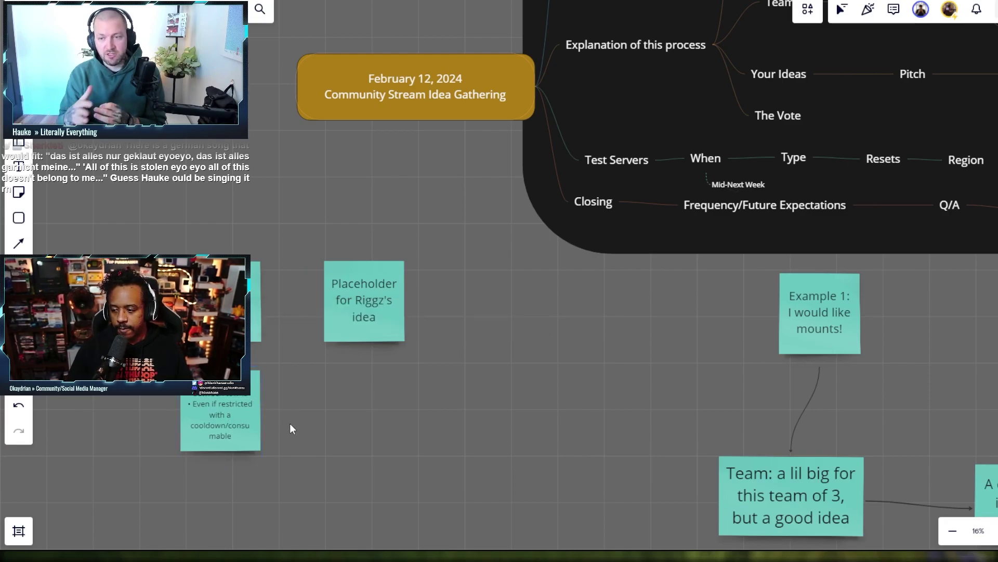
pyautogui.click(249, 413)
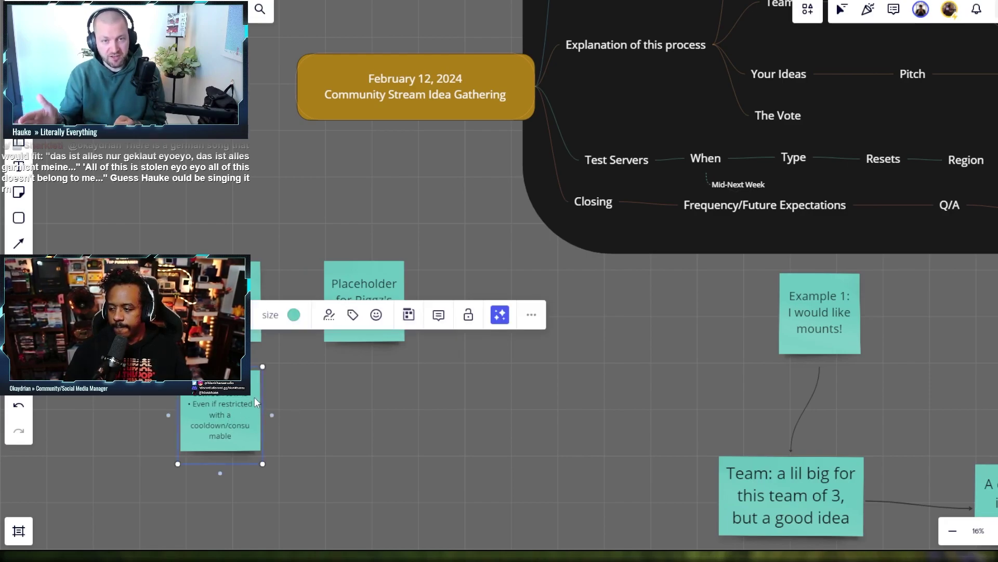
pyautogui.click(301, 318)
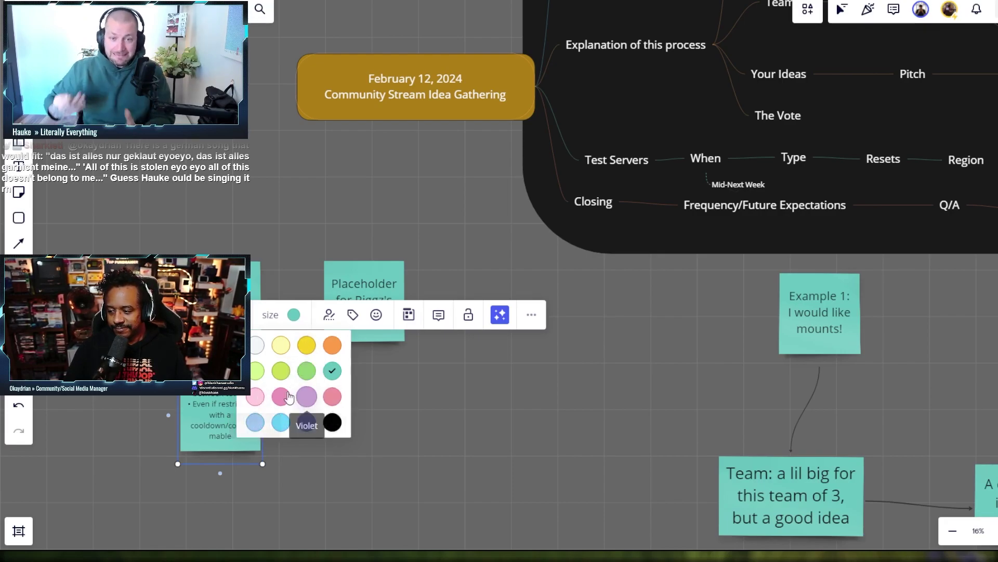
# Recolour the teleportation note Dark Green from the sticky note palette
pyautogui.click(307, 370)
pyautogui.click(372, 401)
pyautogui.click(233, 415)
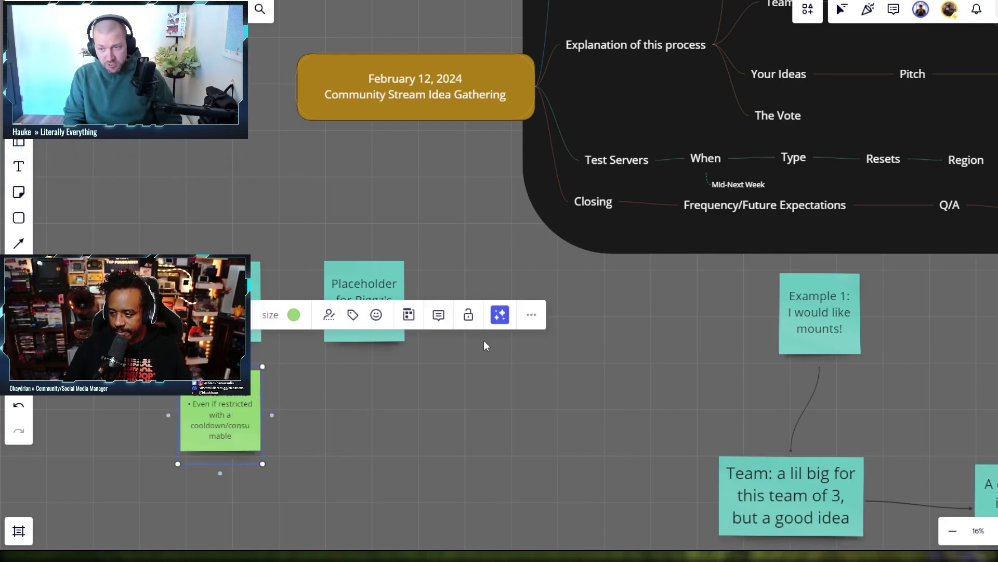
pyautogui.click(531, 317)
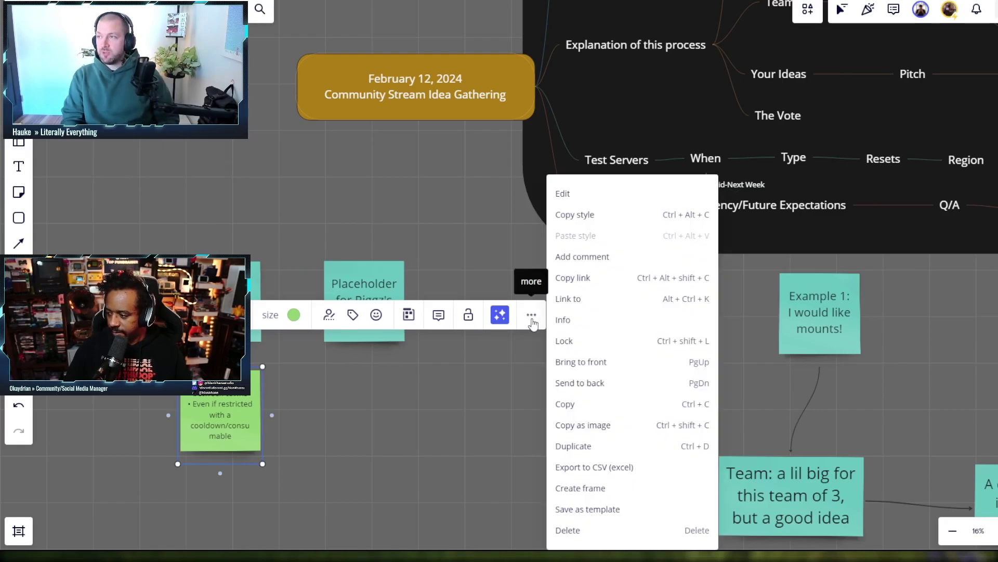
pyautogui.press('Escape')
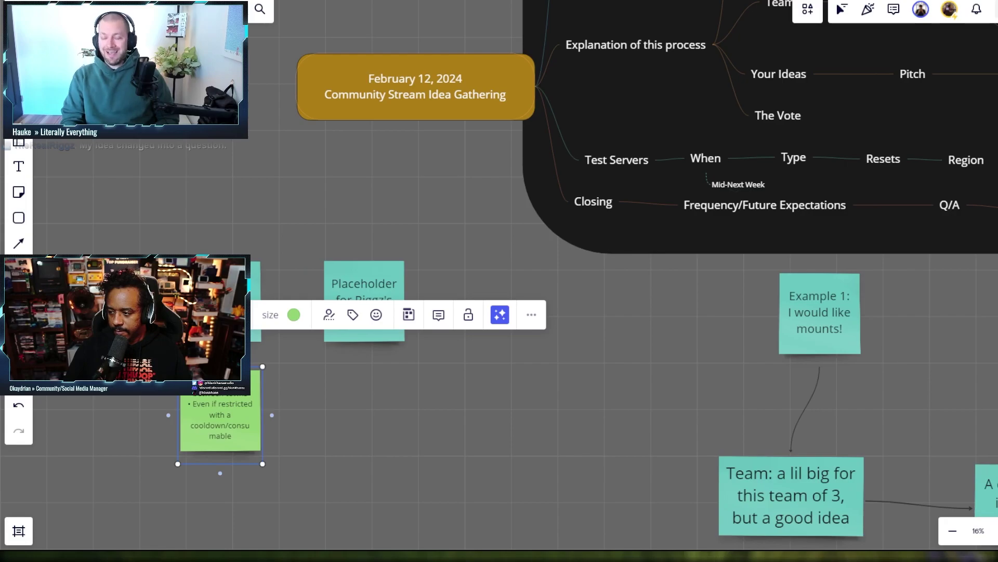
pyautogui.click(336, 411)
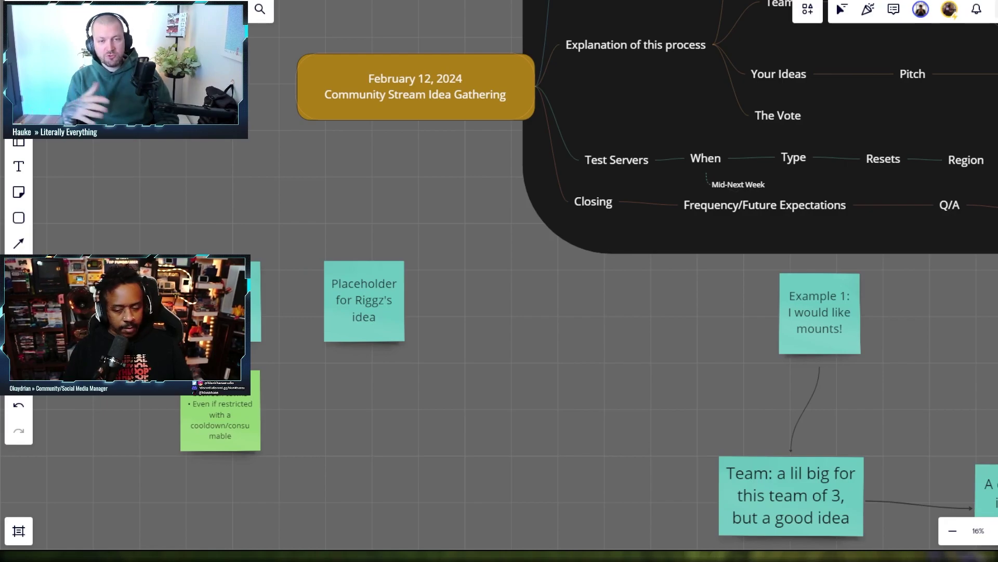
pyautogui.click(217, 408)
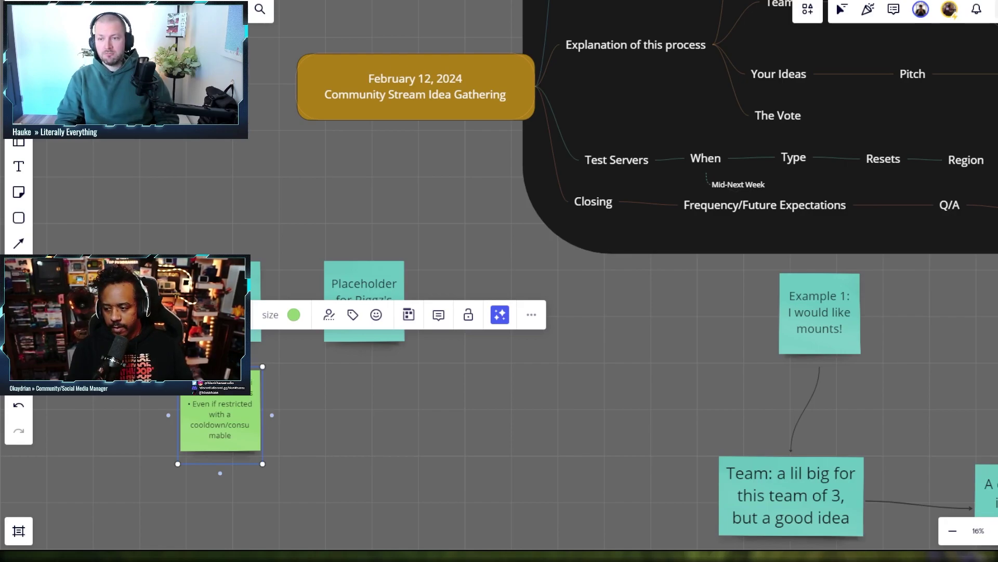
pyautogui.click(345, 442)
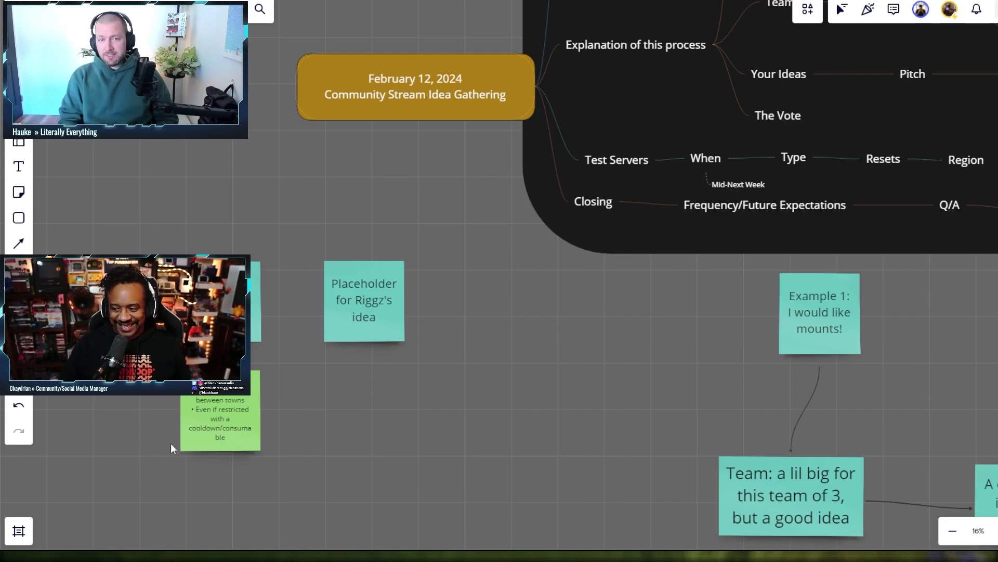
pyautogui.click(190, 439)
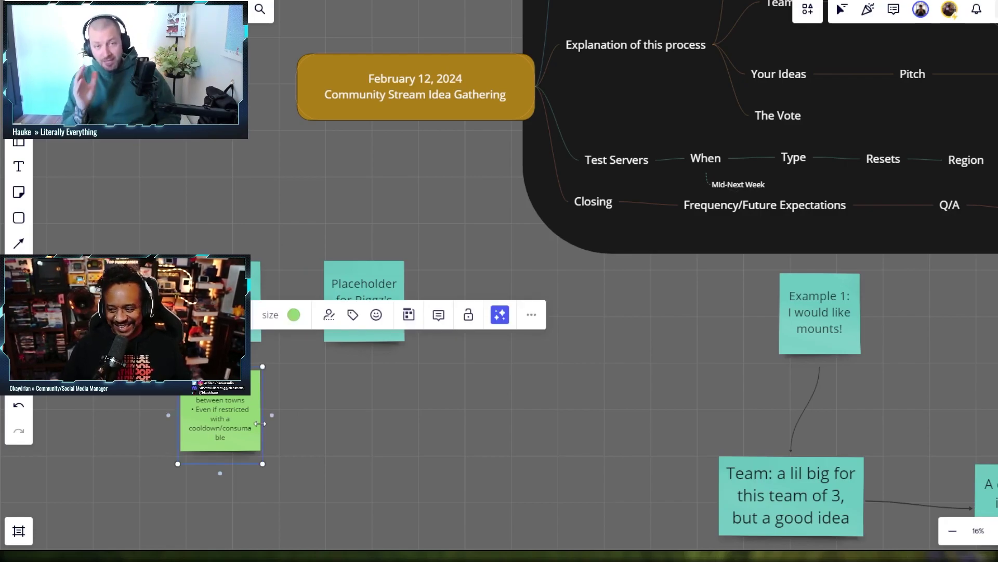
# Copy the teleportation note to its right, with the contributor's name and 'I want daggers :)'
pyautogui.moveTo(251, 423); pyautogui.dragTo(344, 413)
pyautogui.doubleClick(350, 416)
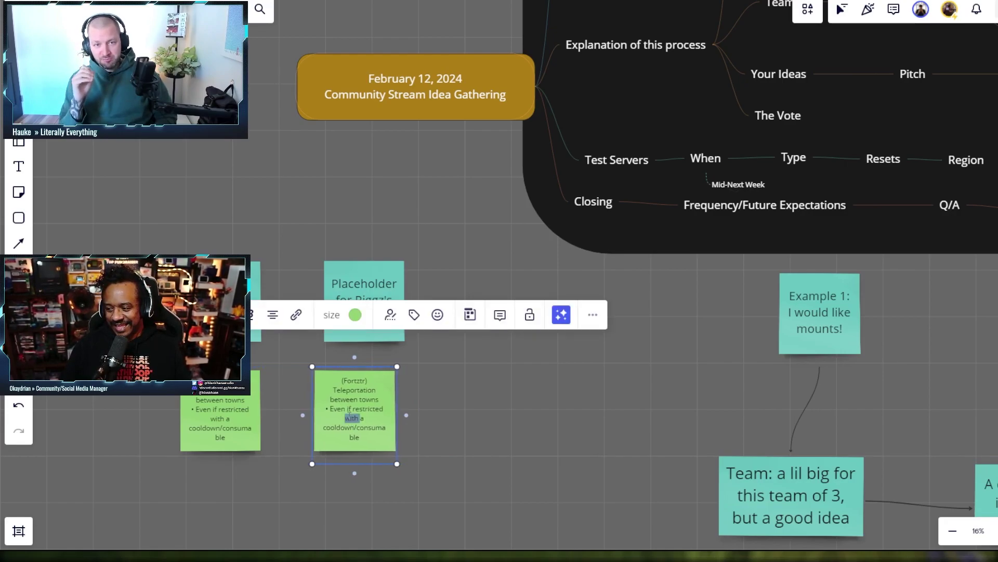
pyautogui.doubleClick(354, 377)
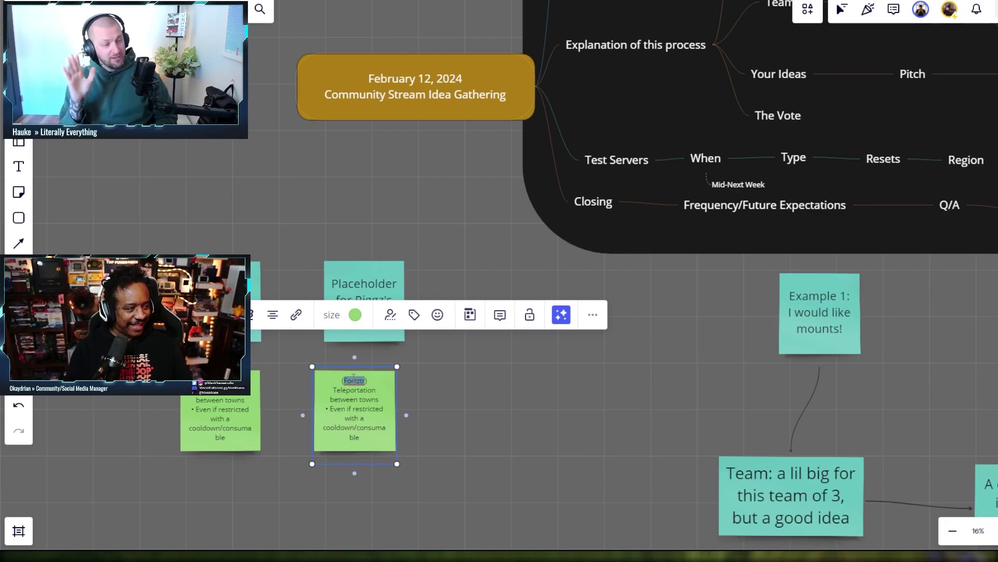
pyautogui.write('Sharkieti')
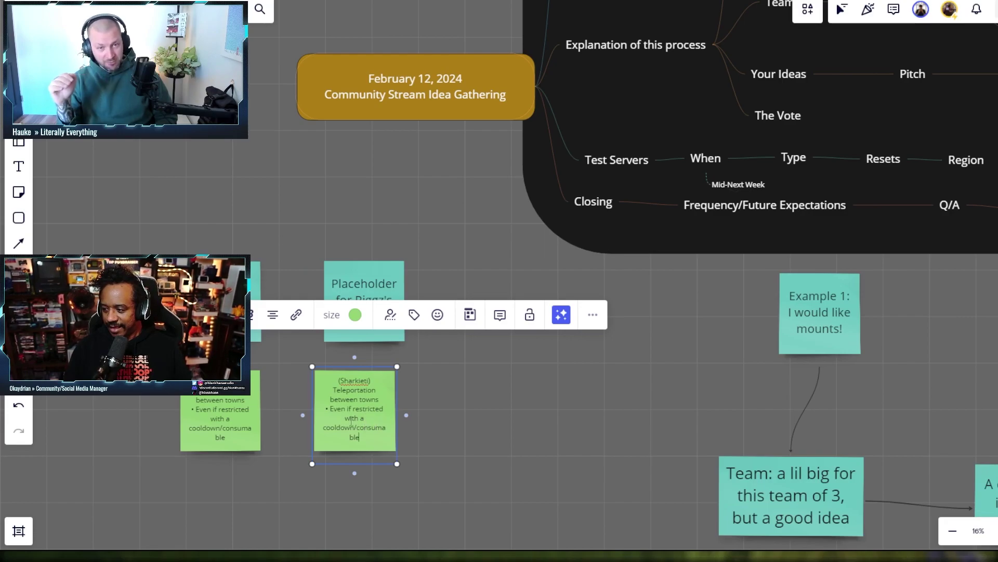
pyautogui.keyDown('shift'); pyautogui.click(315, 385); pyautogui.keyUp('shift')
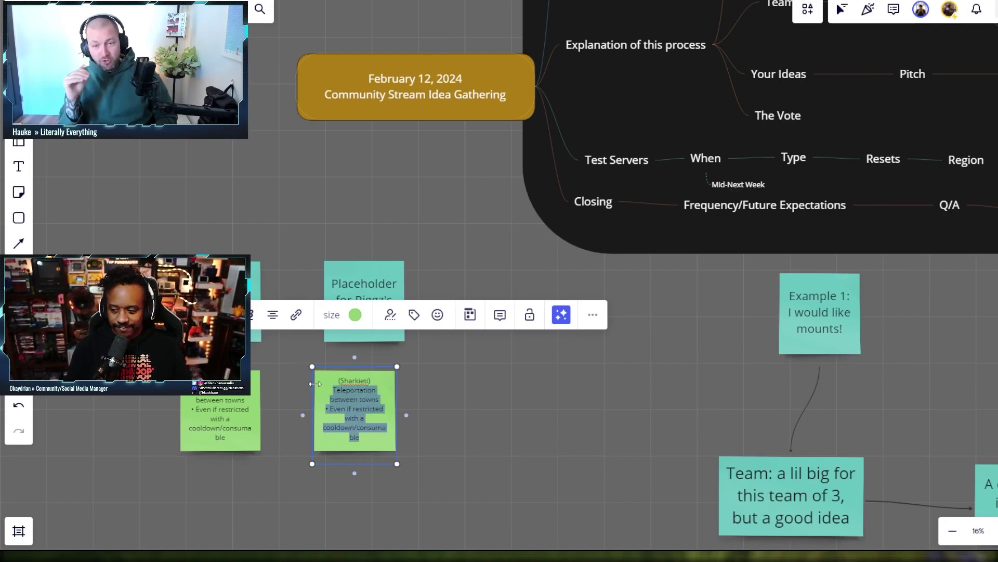
pyautogui.write('I want daggers')
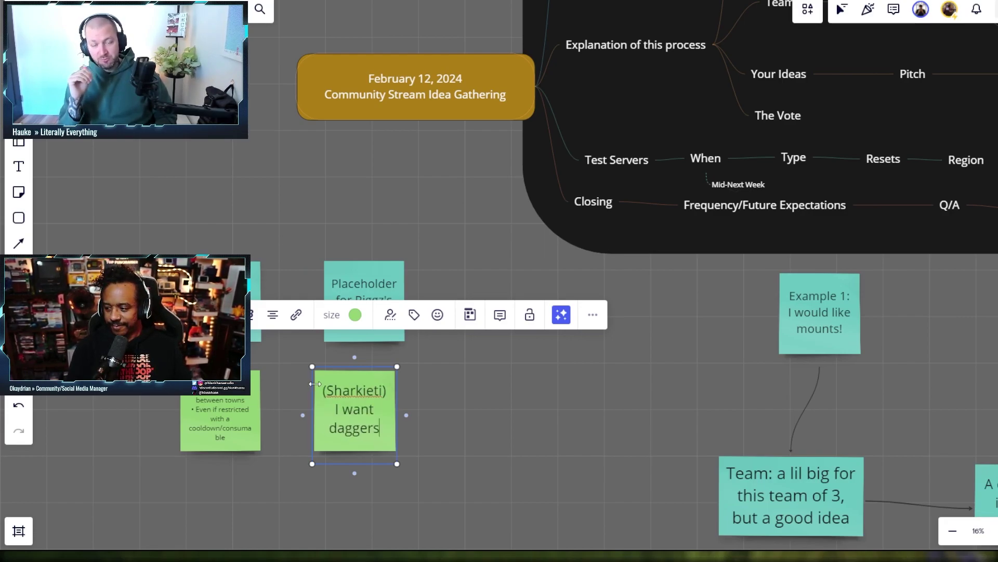
pyautogui.write(' :)')
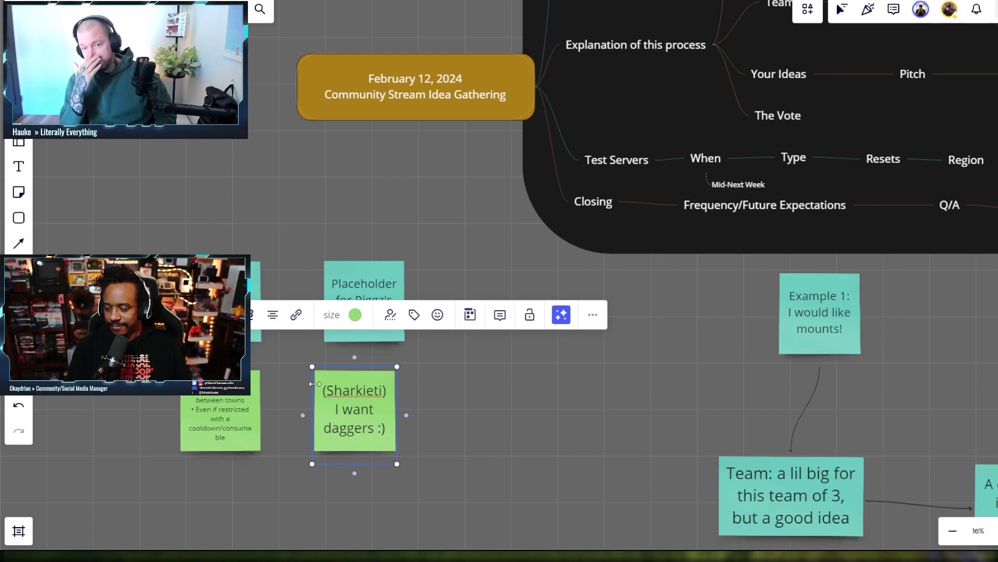
# Add '14 months (if we're fast!)' after a blank line in the daggers note
pyautogui.press('Return')
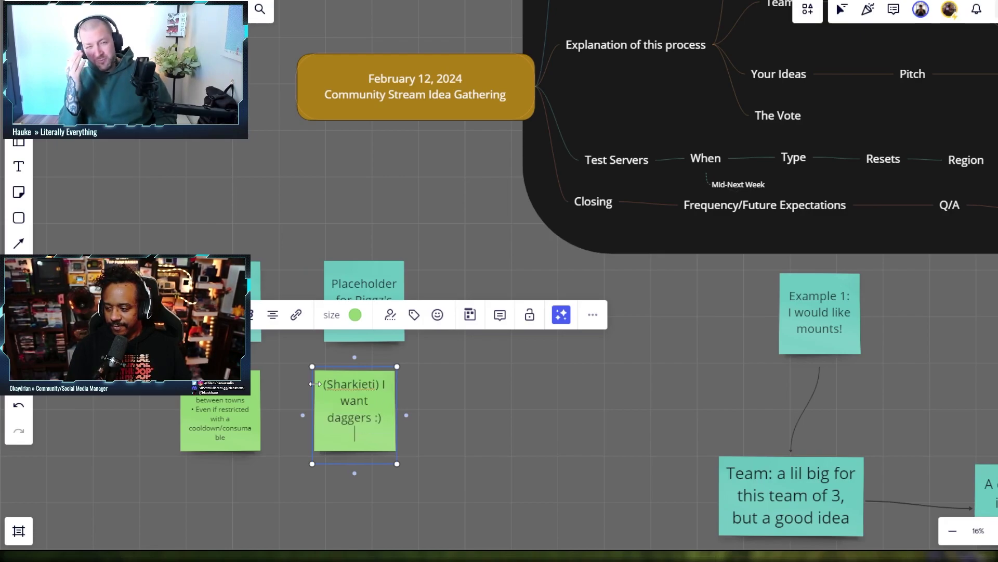
pyautogui.press('Return')
pyautogui.write('14 mont')
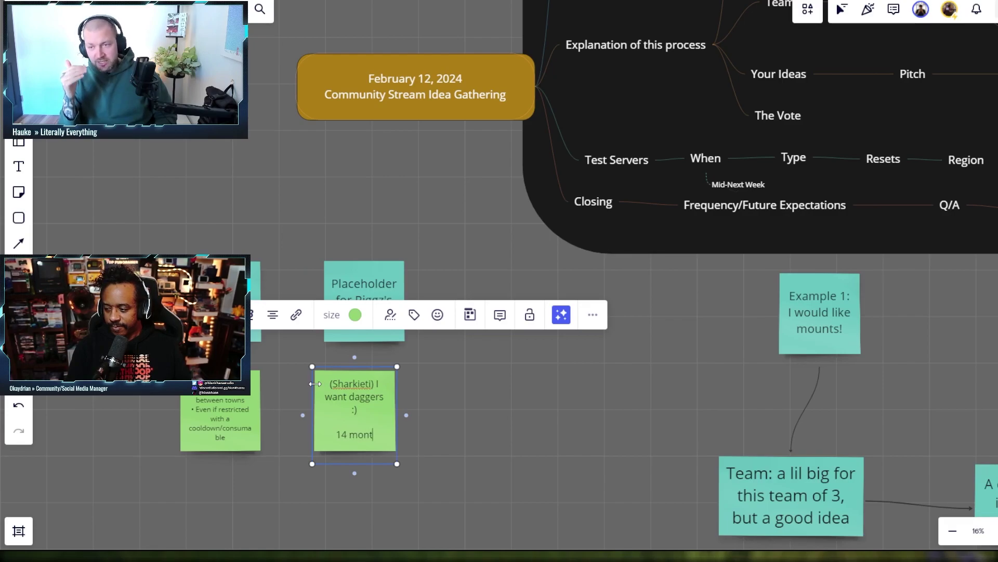
pyautogui.write("hs (if we'r")
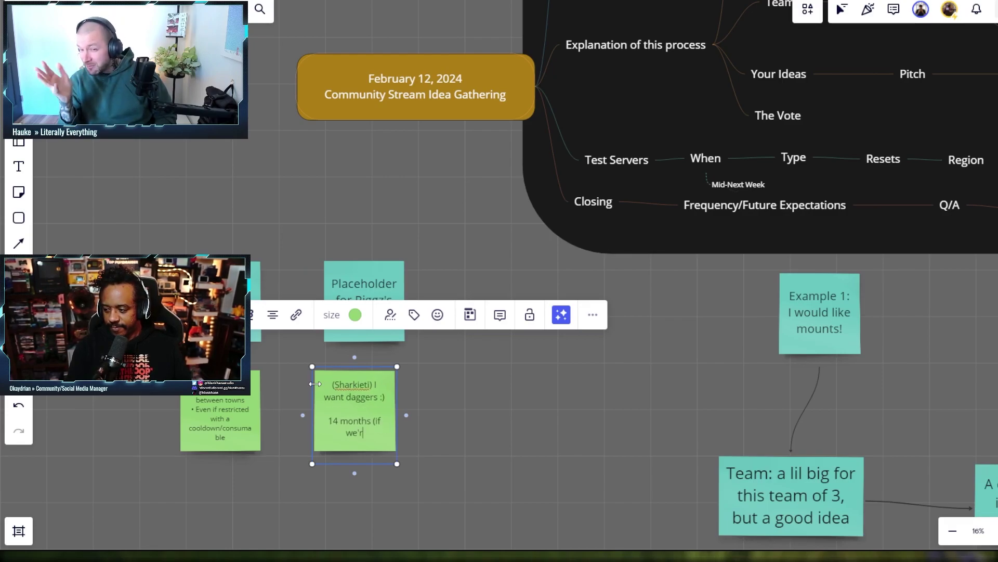
pyautogui.write('e fast!)')
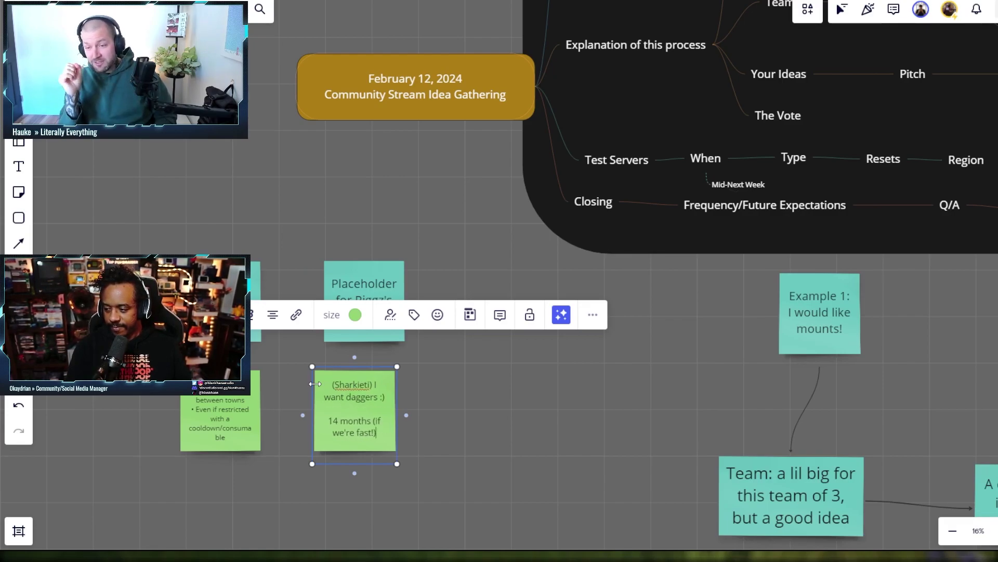
pyautogui.click(442, 394)
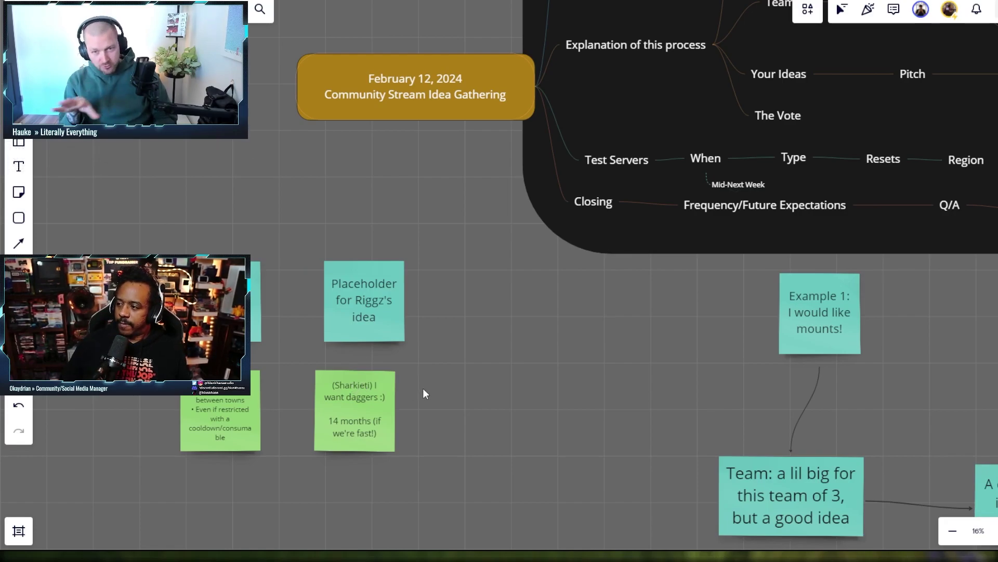
# Row the daggers, teleportation and 'This could be your idea' notes under the title; shift the placeholder left
pyautogui.moveTo(354, 401); pyautogui.dragTo(455, 164)
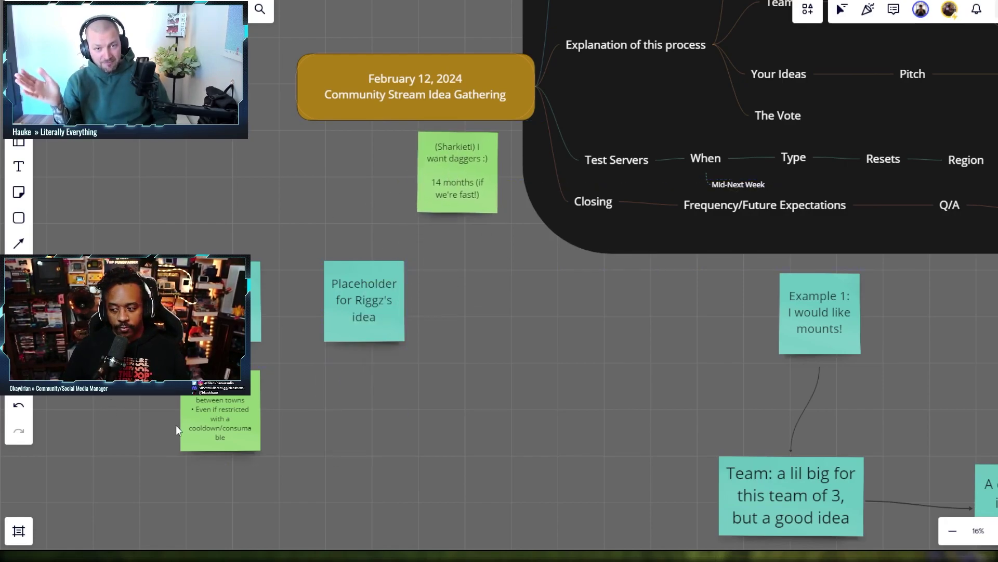
pyautogui.moveTo(182, 426); pyautogui.dragTo(314, 188)
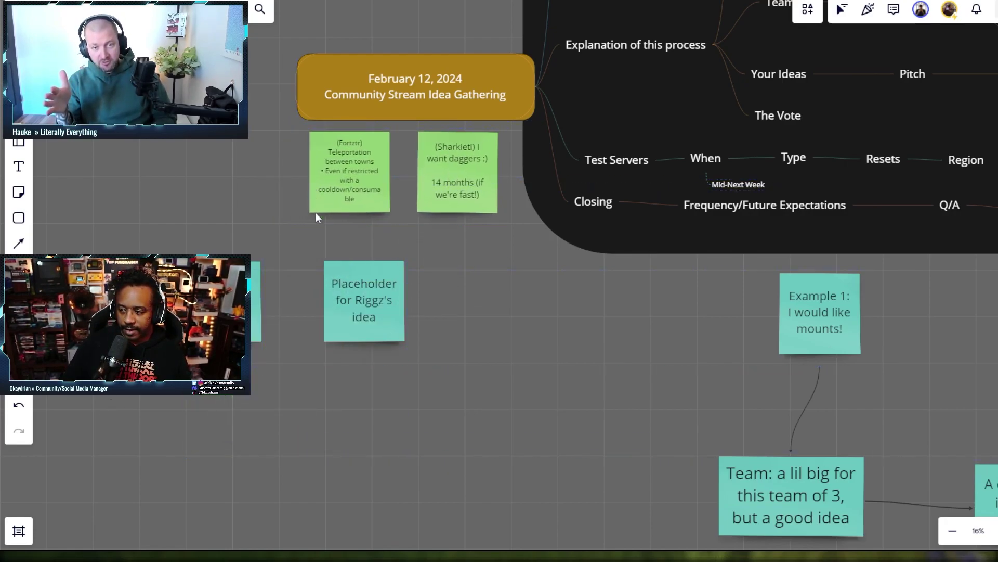
pyautogui.moveTo(219, 303); pyautogui.dragTo(252, 174)
pyautogui.moveTo(363, 285); pyautogui.dragTo(232, 314)
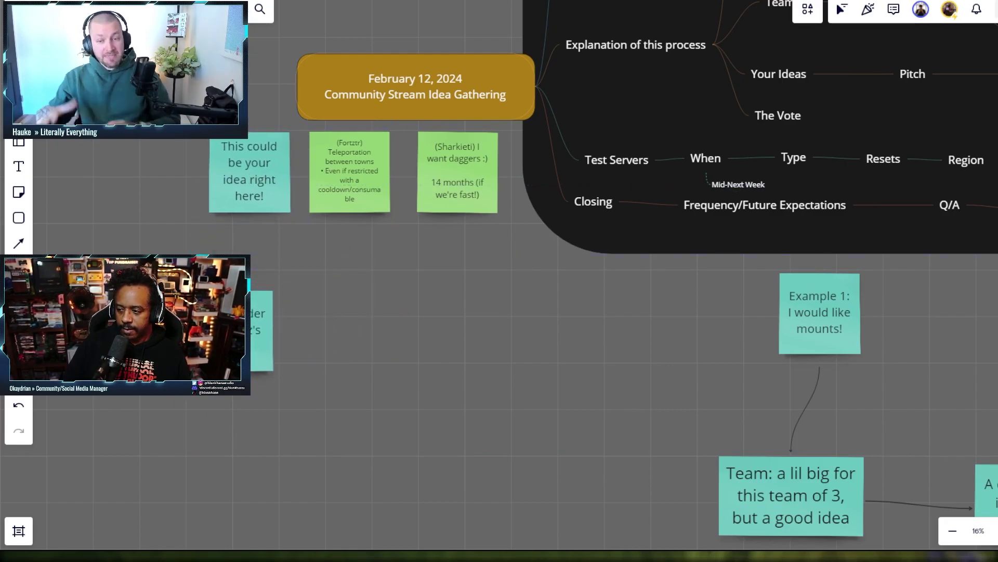
# Fill the placeholder note with 'testingz)', ':D' and 'n' on separate lines
pyautogui.write('testing')
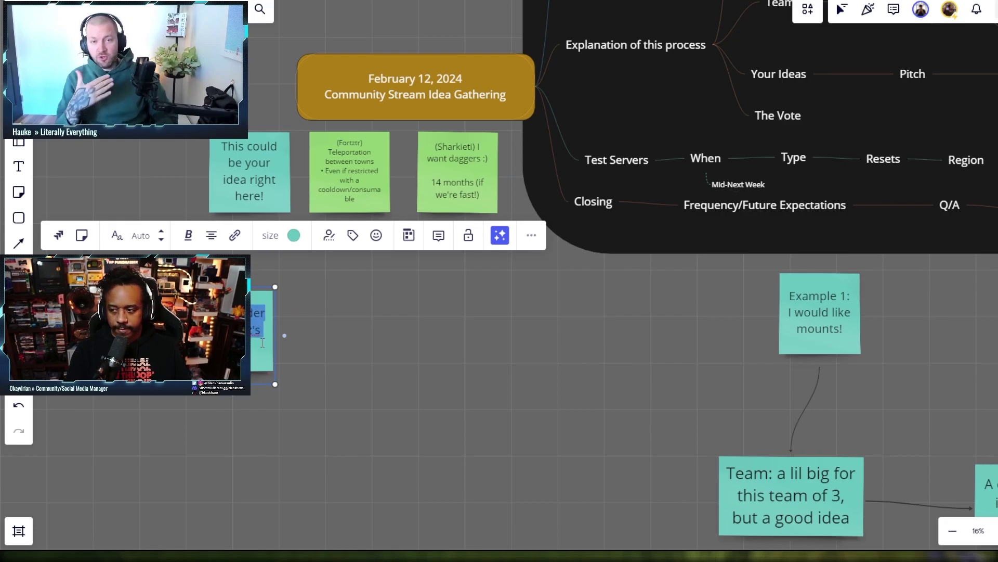
pyautogui.write('z)')
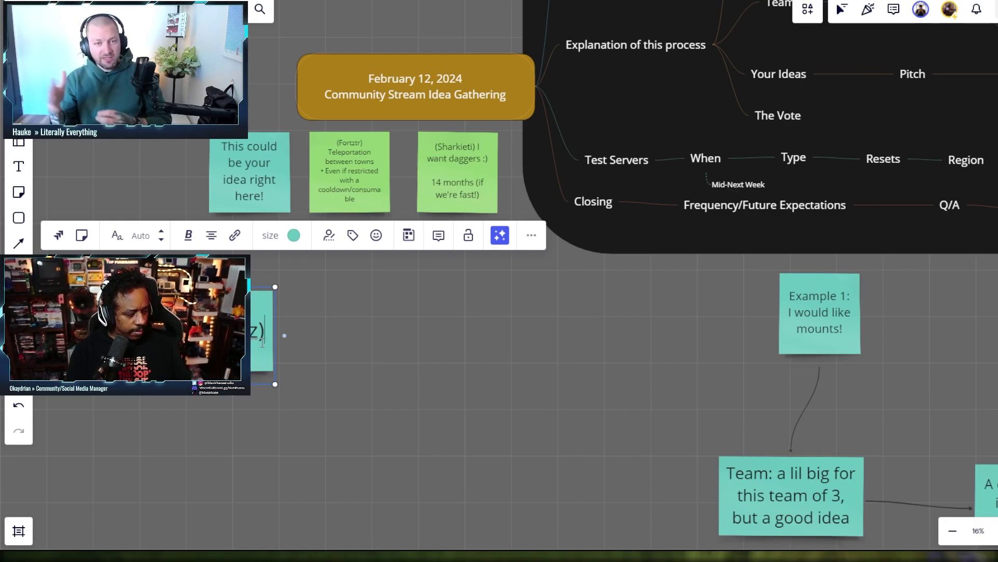
pyautogui.press('Return')
pyautogui.write(':D')
pyautogui.press('Return')
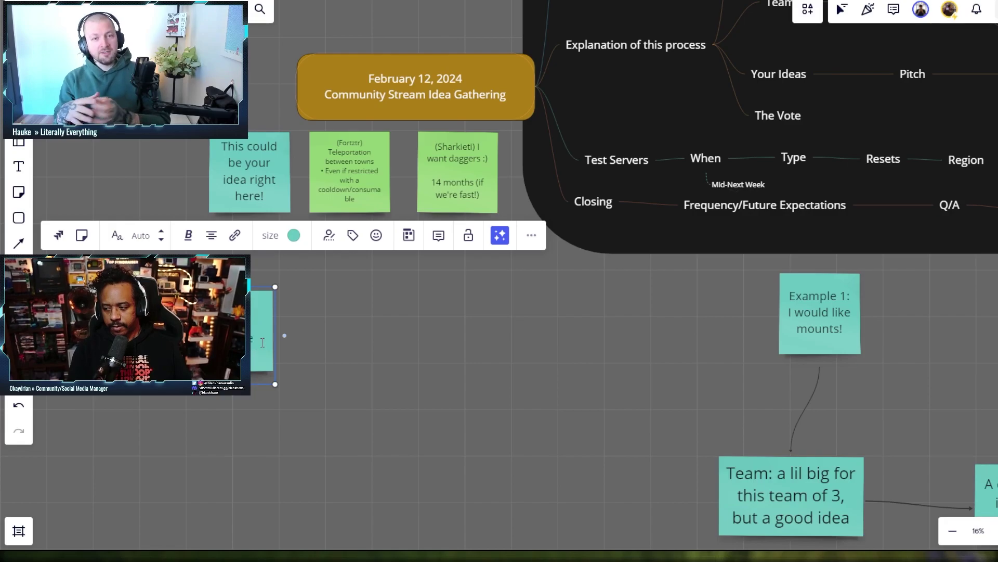
pyautogui.write('n')
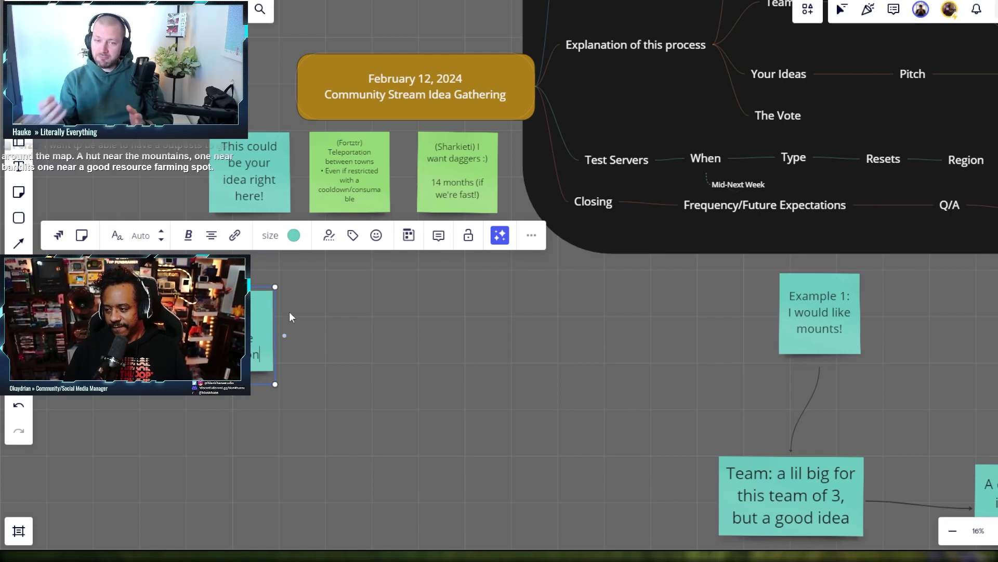
# Turn the former placeholder note green
pyautogui.click(293, 235)
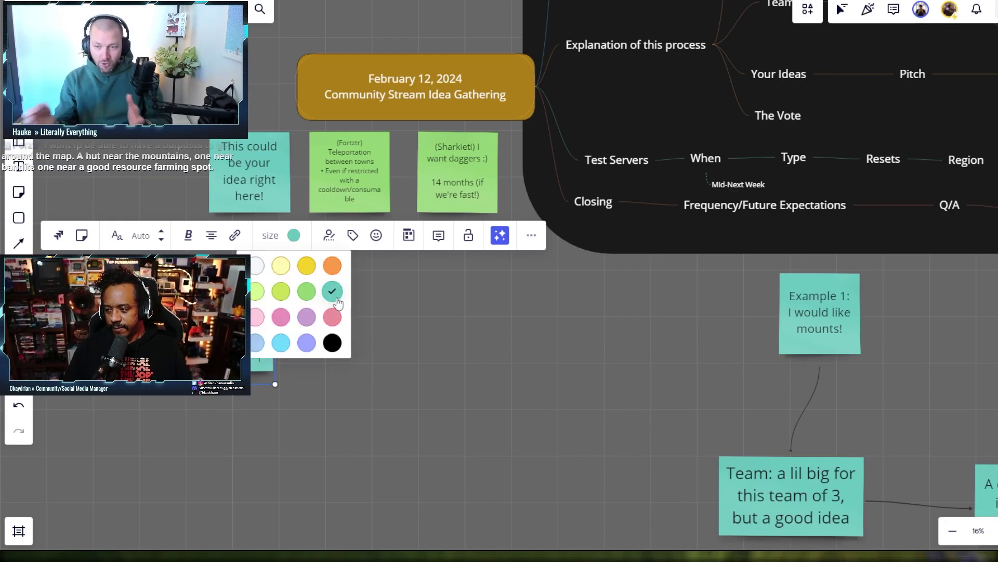
pyautogui.click(307, 292)
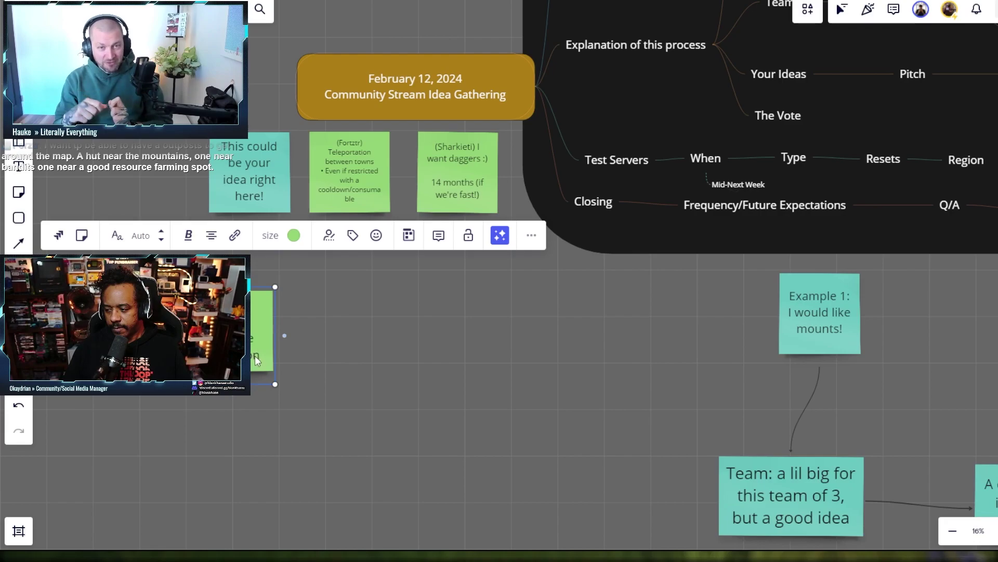
pyautogui.click(376, 379)
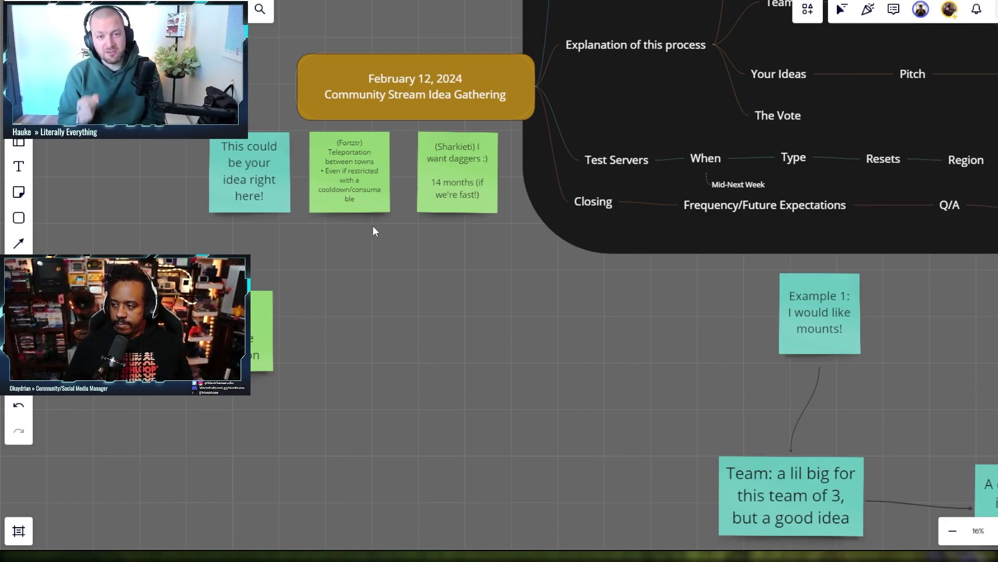
pyautogui.click(466, 198)
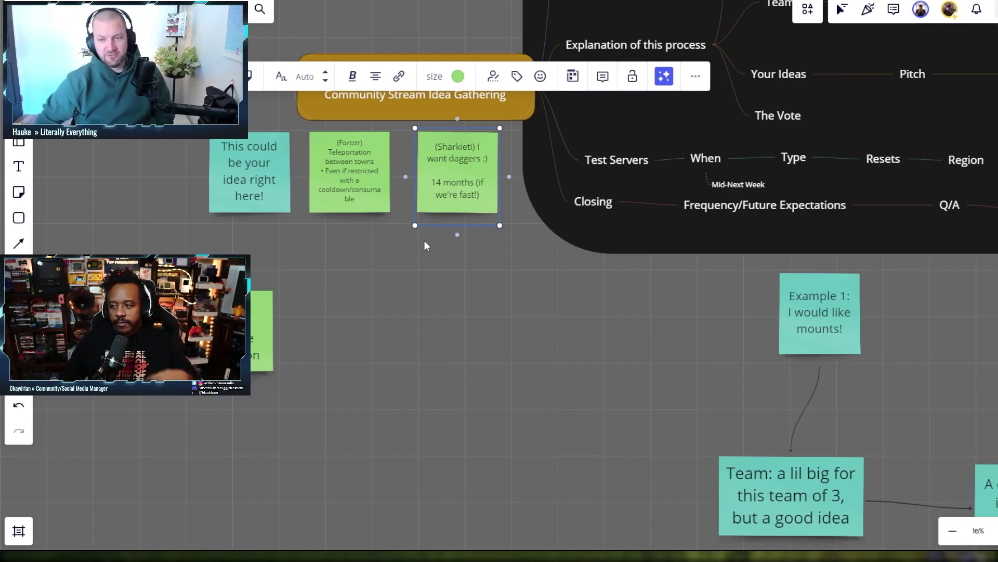
pyautogui.click(350, 208)
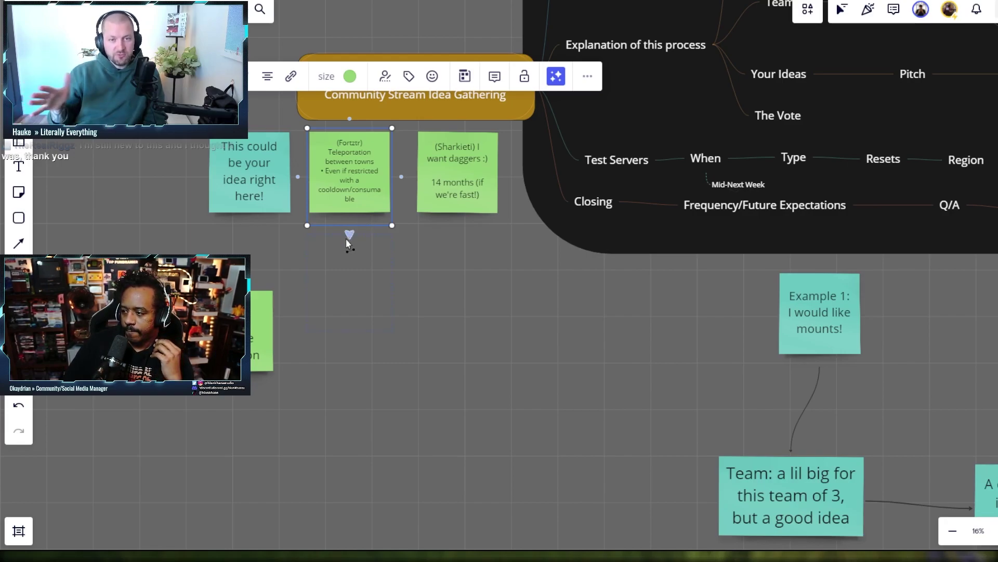
# Connect a new sticky note below the teleportation note reading 'Outpost warping throughout specific points'
pyautogui.moveTo(345, 238); pyautogui.dragTo(351, 267)
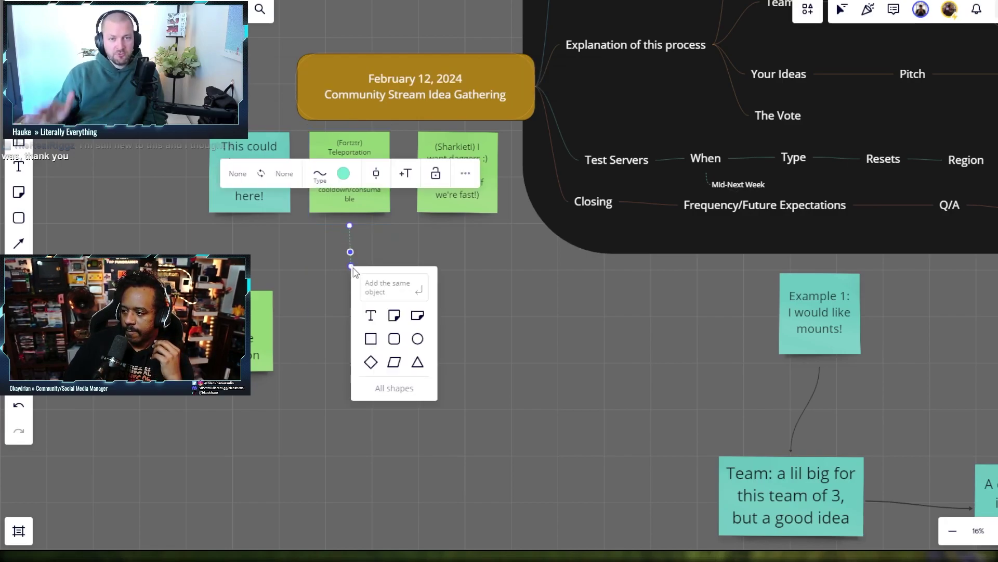
pyautogui.click(393, 316)
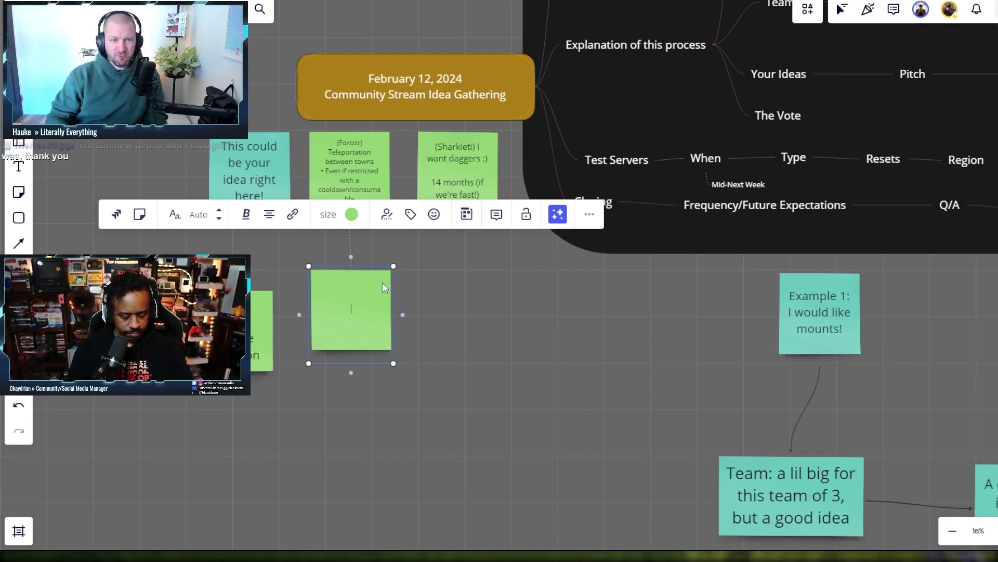
pyautogui.write('Outpost war')
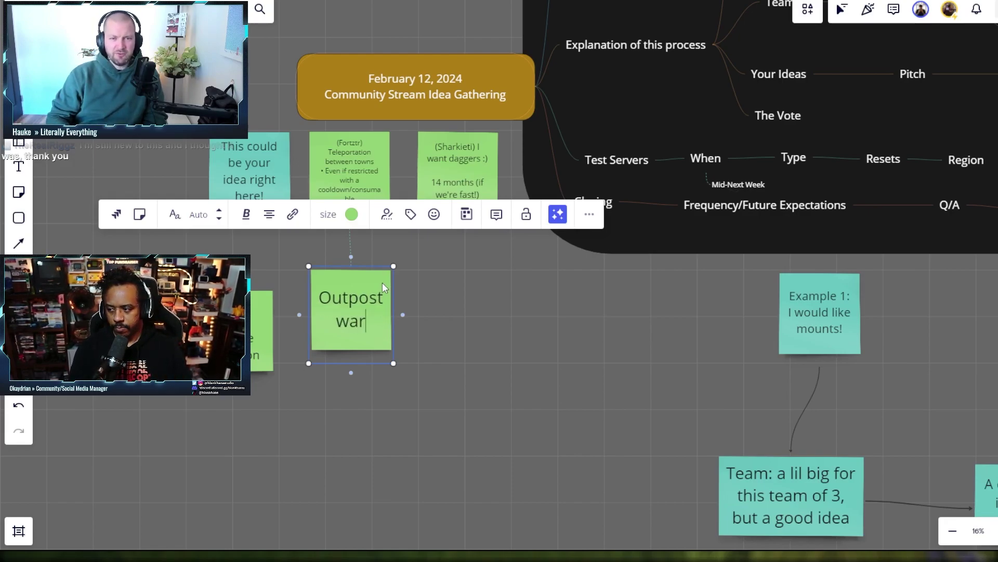
pyautogui.write('ping?')
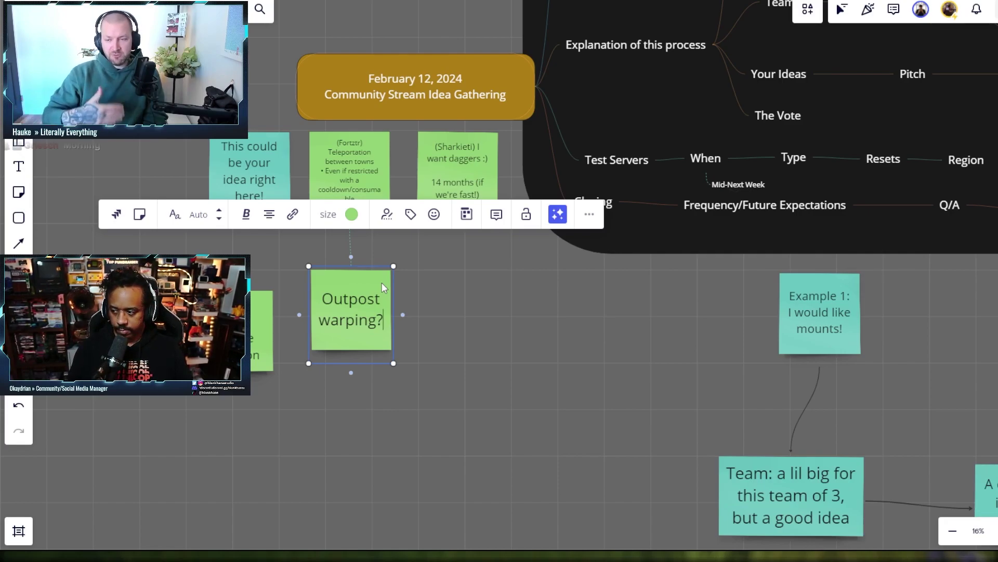
pyautogui.press('BackSpace')
pyautogui.write('thrp')
pyautogui.press('BackSpace')
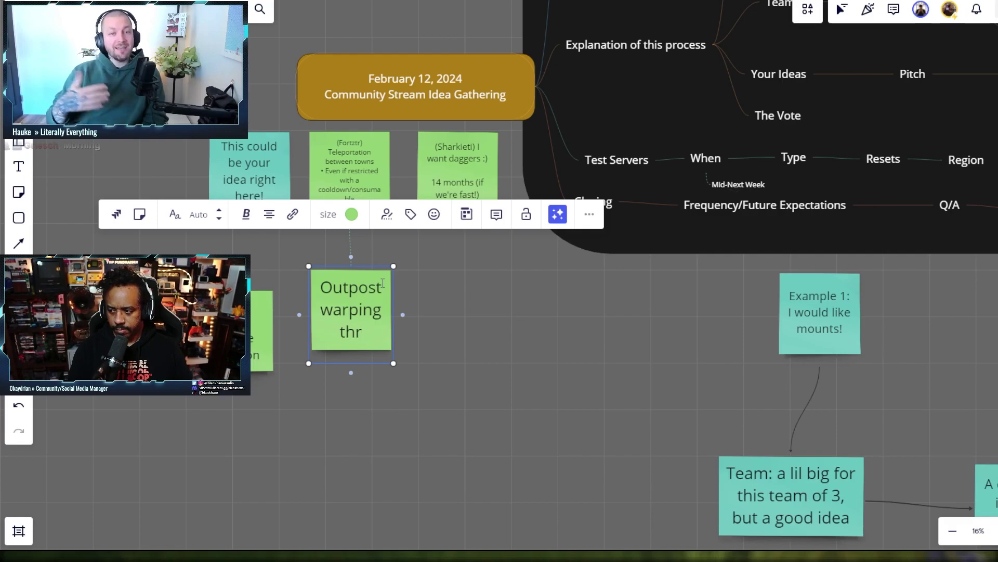
pyautogui.write('oughout specific points')
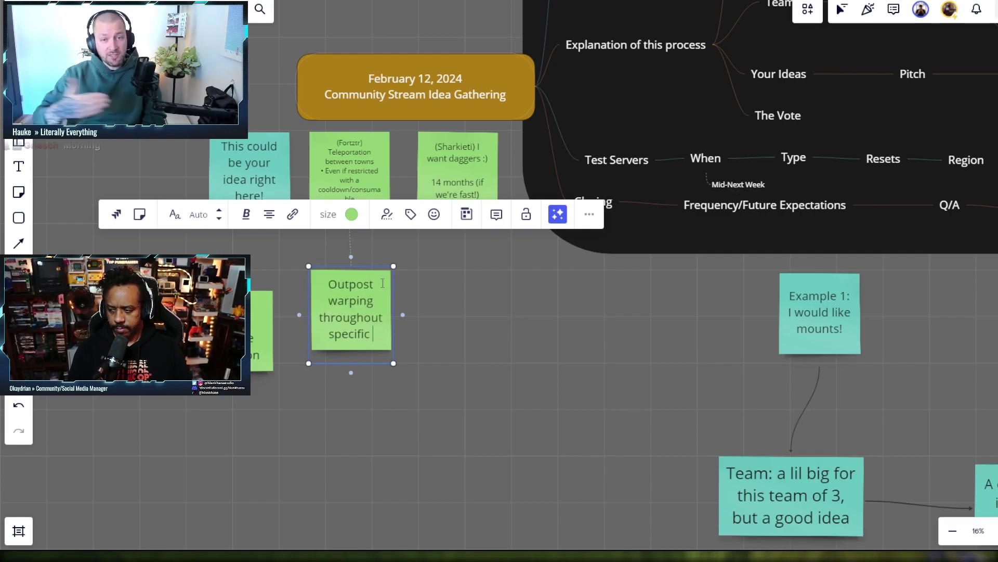
pyautogui.click(515, 304)
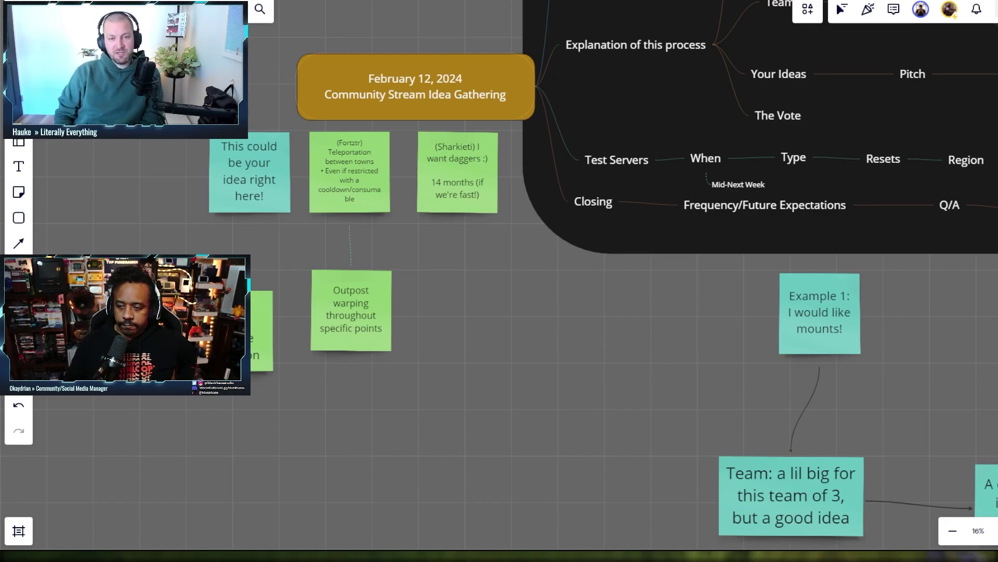
pyautogui.moveTo(210, 416); pyautogui.dragTo(304, 412)
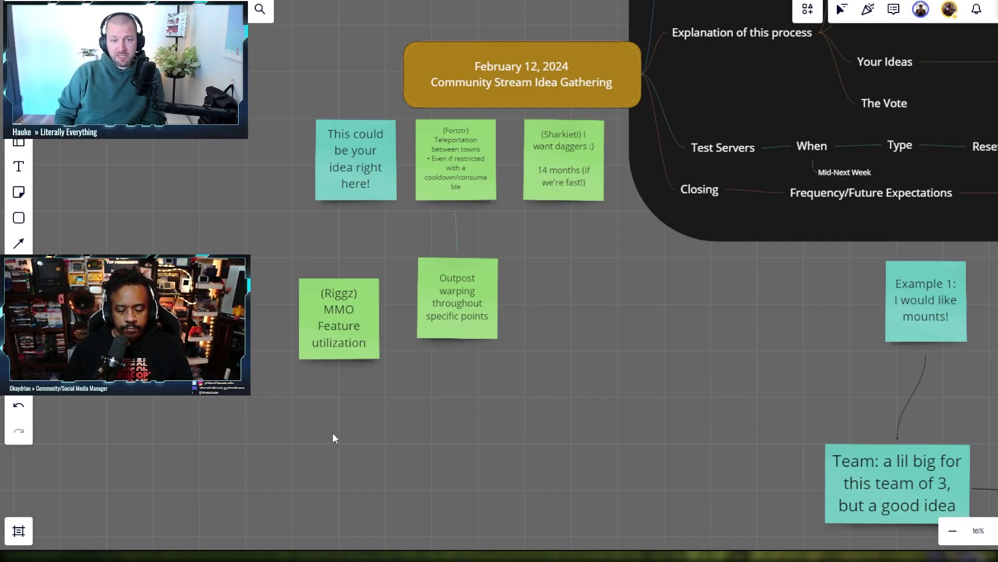
pyautogui.click(460, 325)
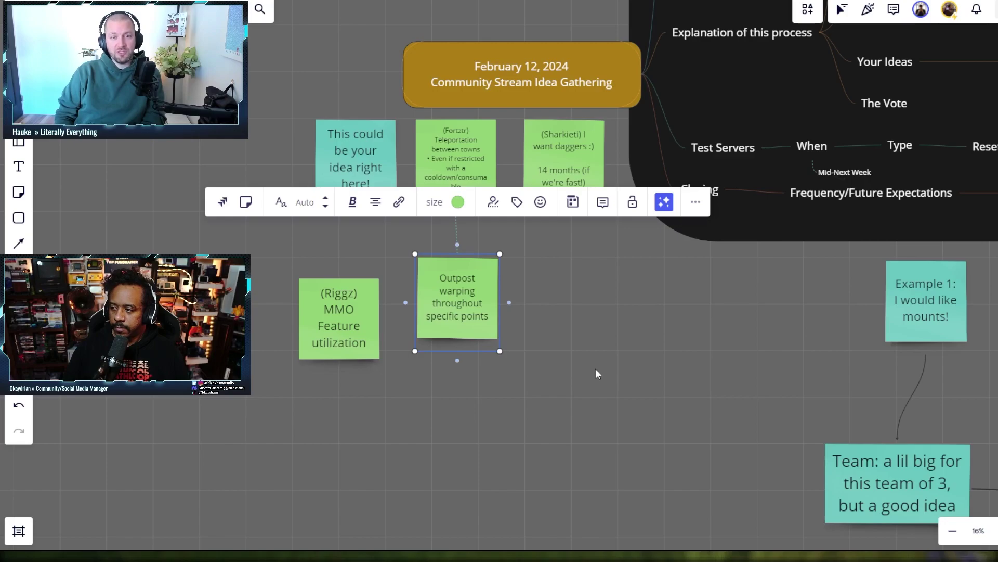
pyautogui.click(591, 404)
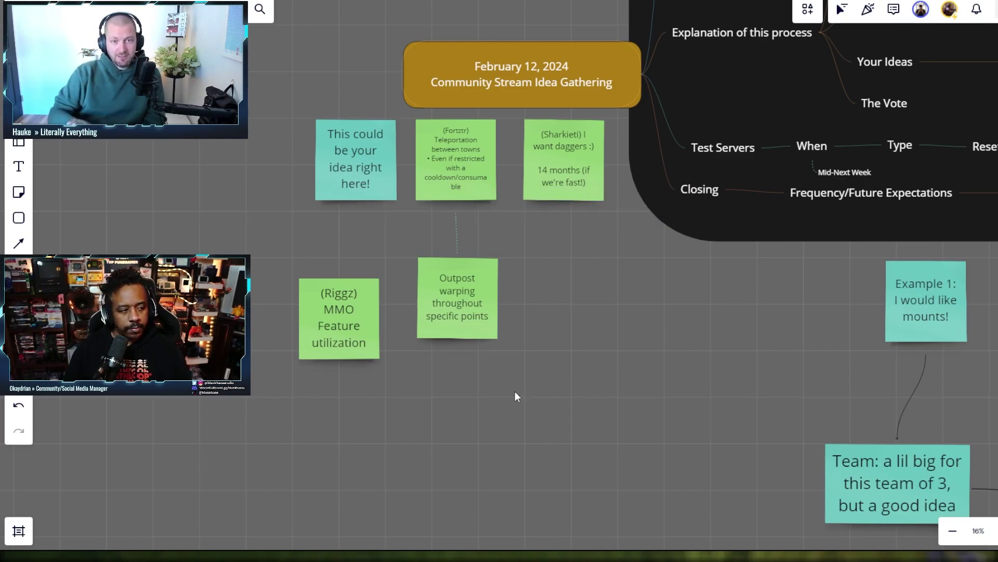
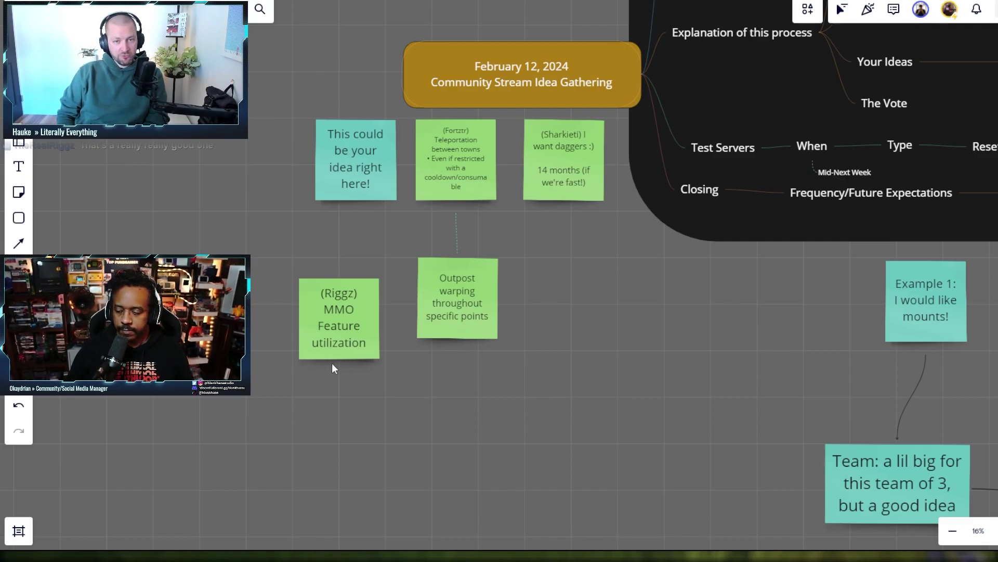
# Add a connected sticky note reading 'Social Quests' below the MMO feature utilization idea
pyautogui.click(333, 349)
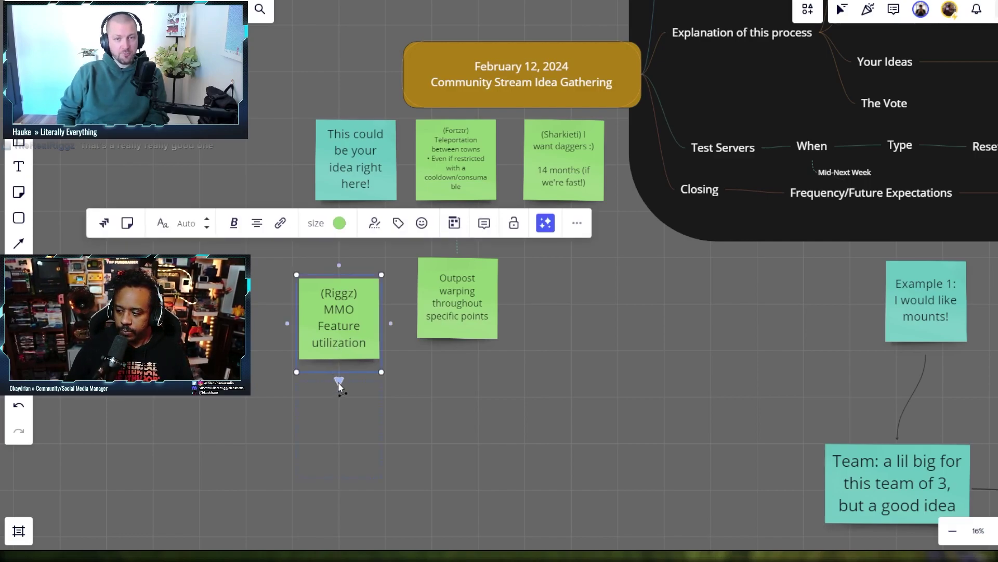
pyautogui.moveTo(338, 380); pyautogui.dragTo(268, 422)
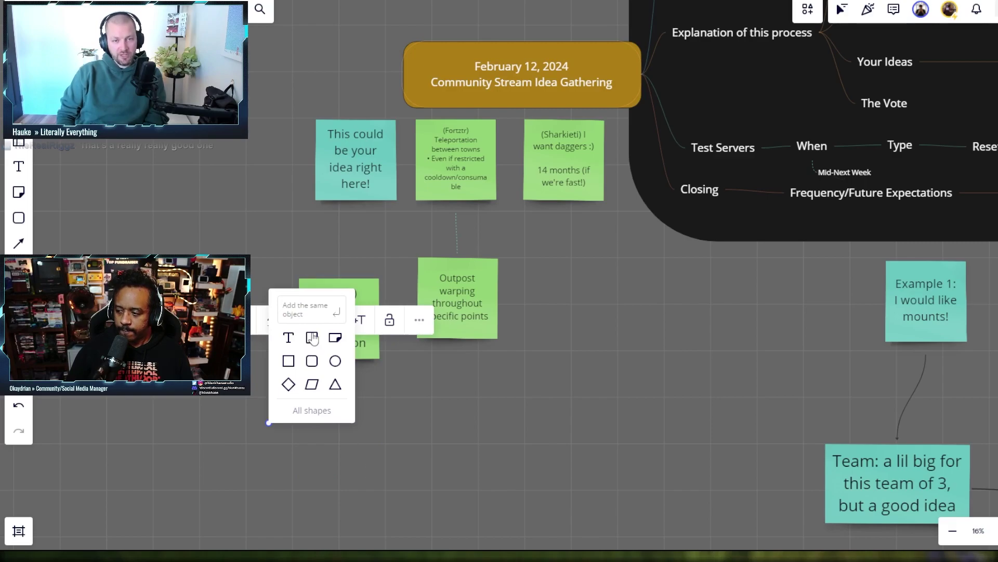
pyautogui.click(312, 337)
pyautogui.write('Soci')
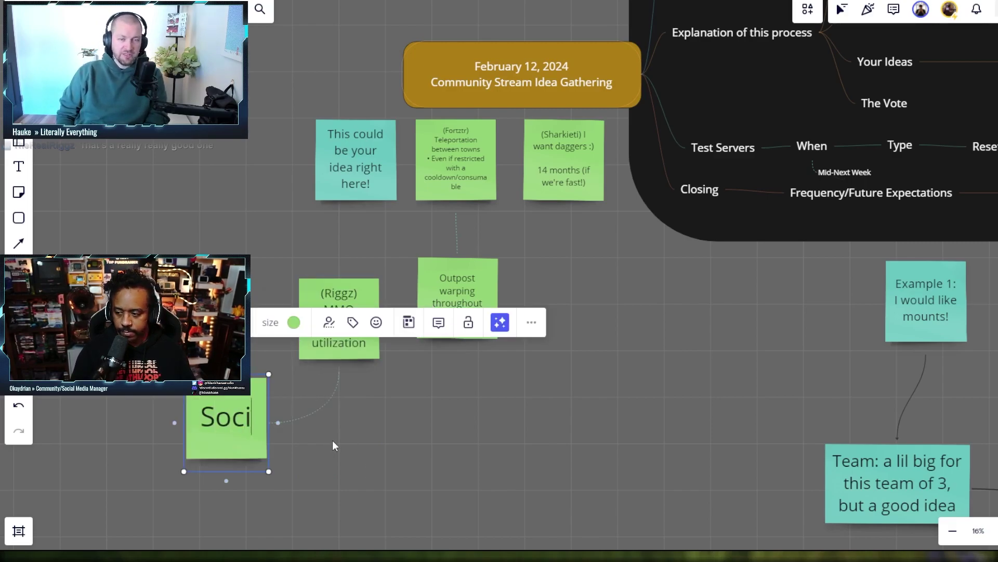
pyautogui.write('al Quests')
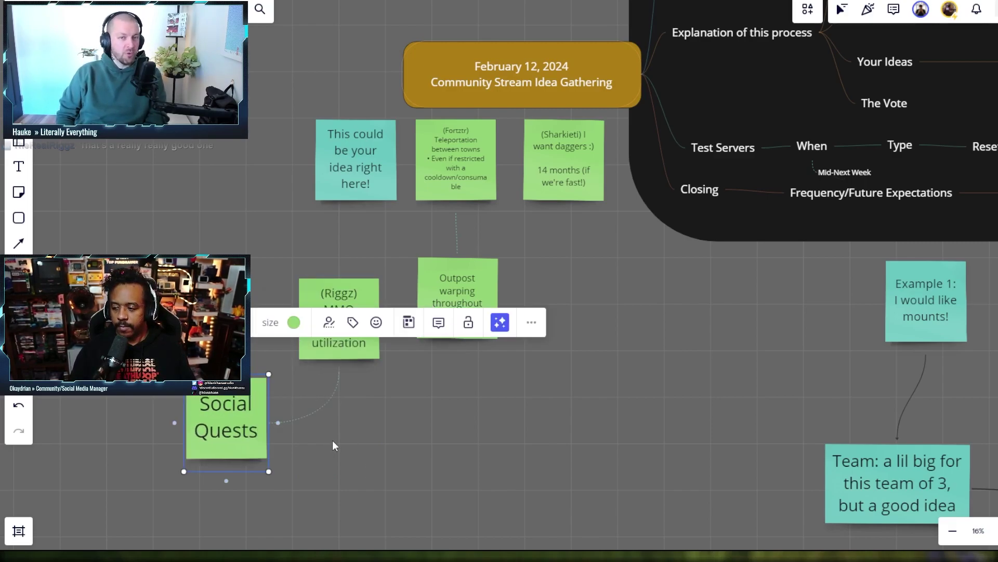
pyautogui.click(457, 488)
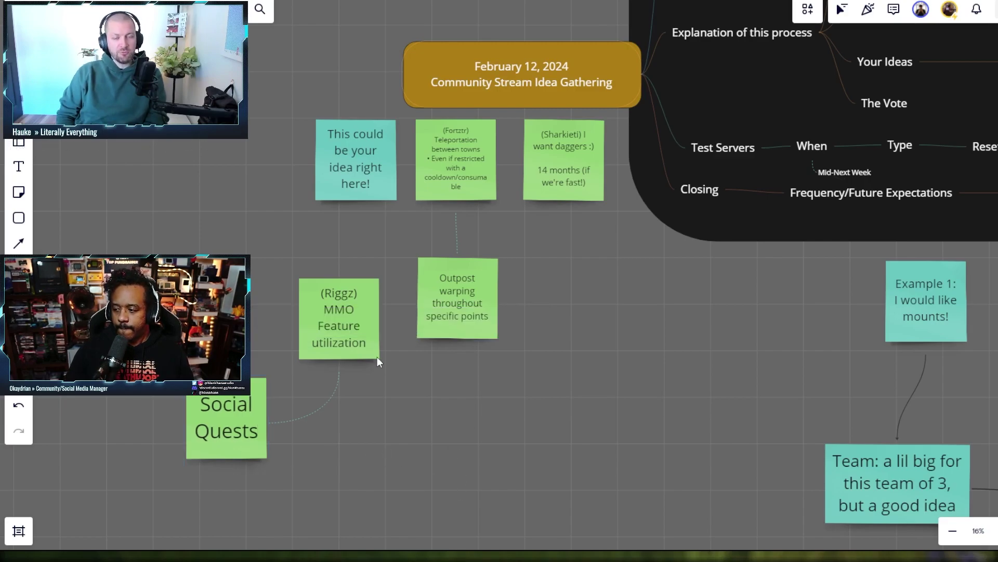
# Append 'that we loved for Coreborn implementation' to the MMO feature utilization idea note
pyautogui.click(357, 342)
pyautogui.doubleClick(357, 338)
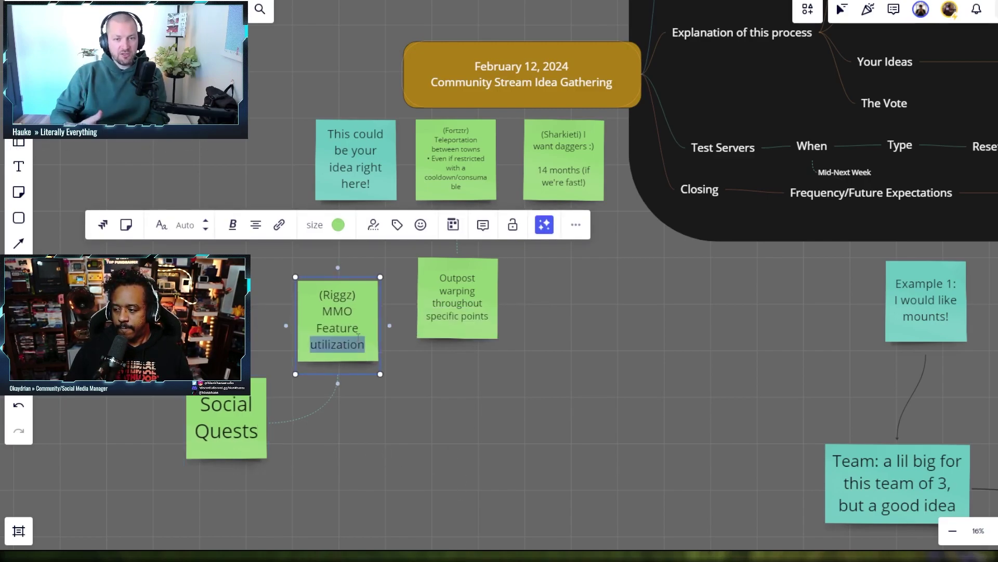
pyautogui.click(370, 345)
pyautogui.write('t')
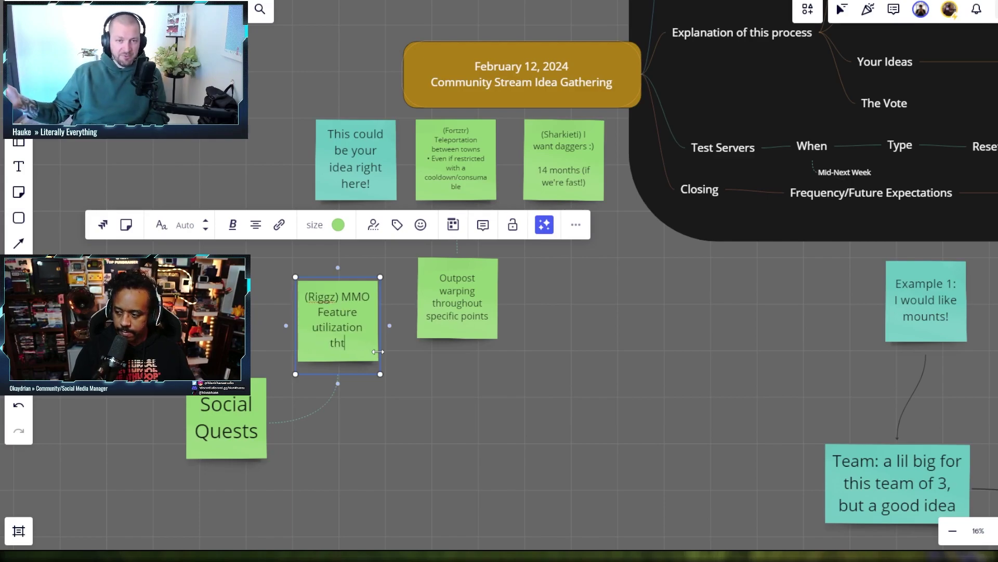
pyautogui.press('BackSpace')
pyautogui.write('at we loved')
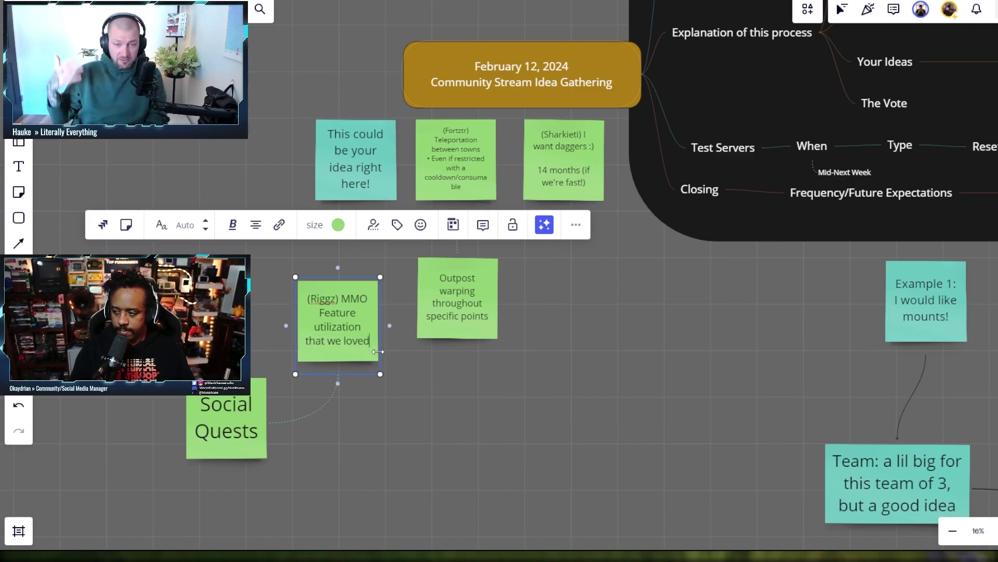
pyautogui.write(' for Coreborn')
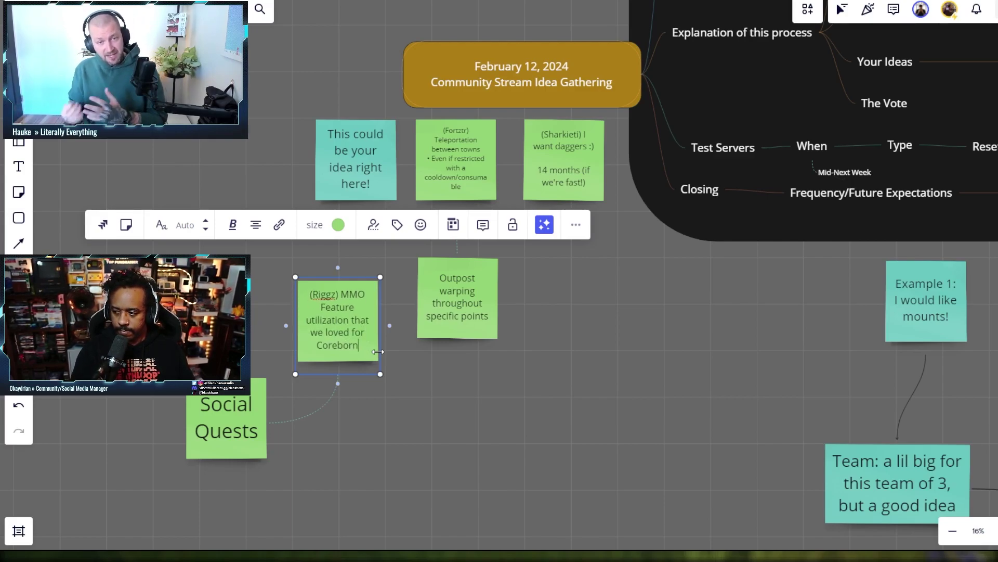
pyautogui.write(' implementation')
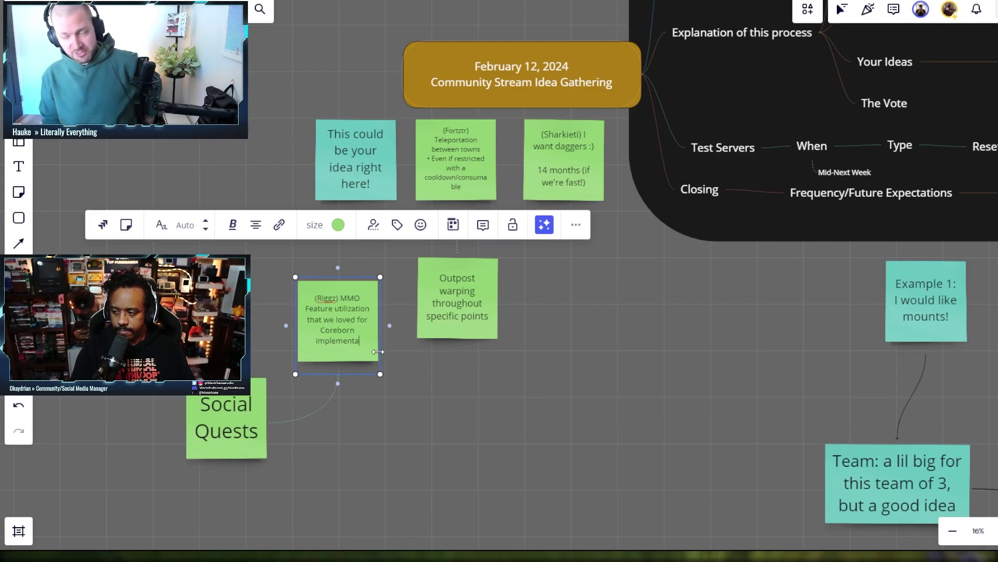
pyautogui.click(445, 387)
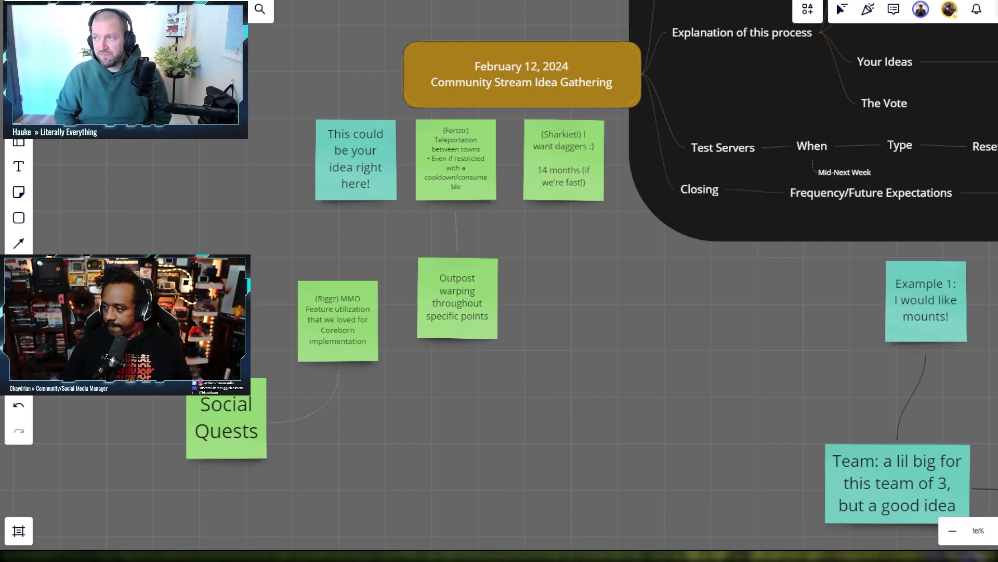
# Copy the placeholder note beside outpost warping and retype it as '(Griesch)Q: Expeditions?'
pyautogui.click(367, 163)
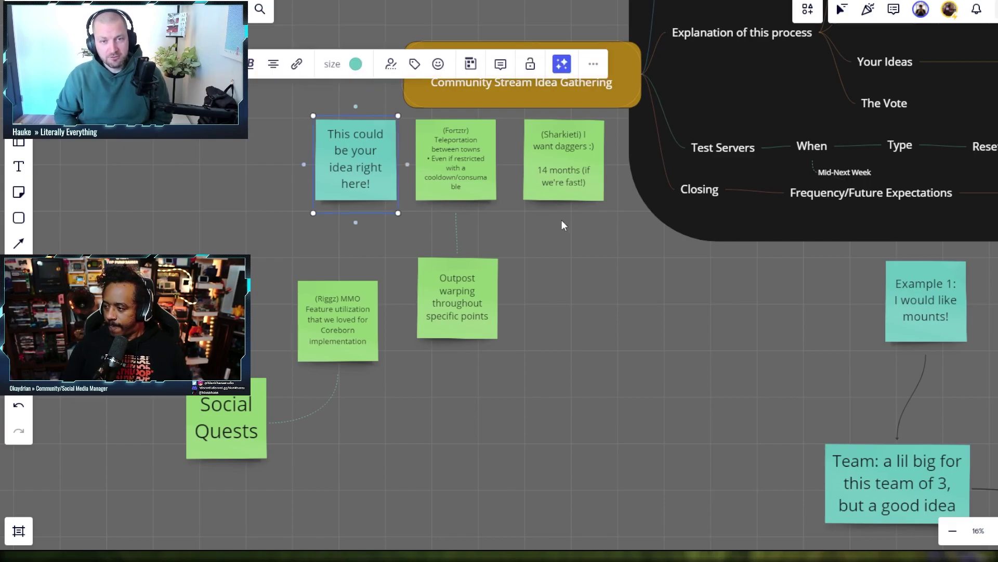
pyautogui.hotkey('ctrl', 'c')
pyautogui.hotkey('ctrl', 'v')
pyautogui.moveTo(447, 243); pyautogui.dragTo(580, 305)
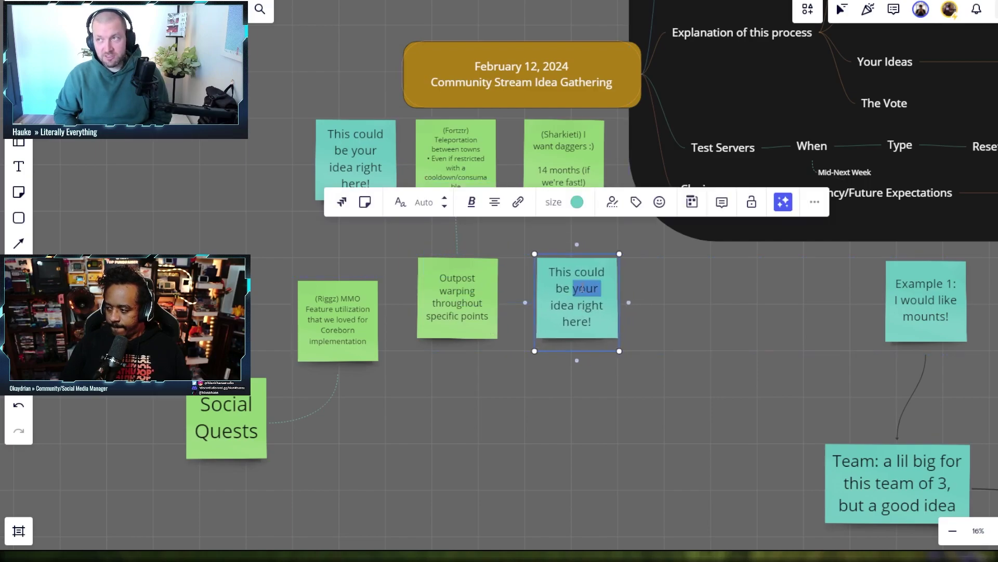
pyautogui.tripleClick(583, 288)
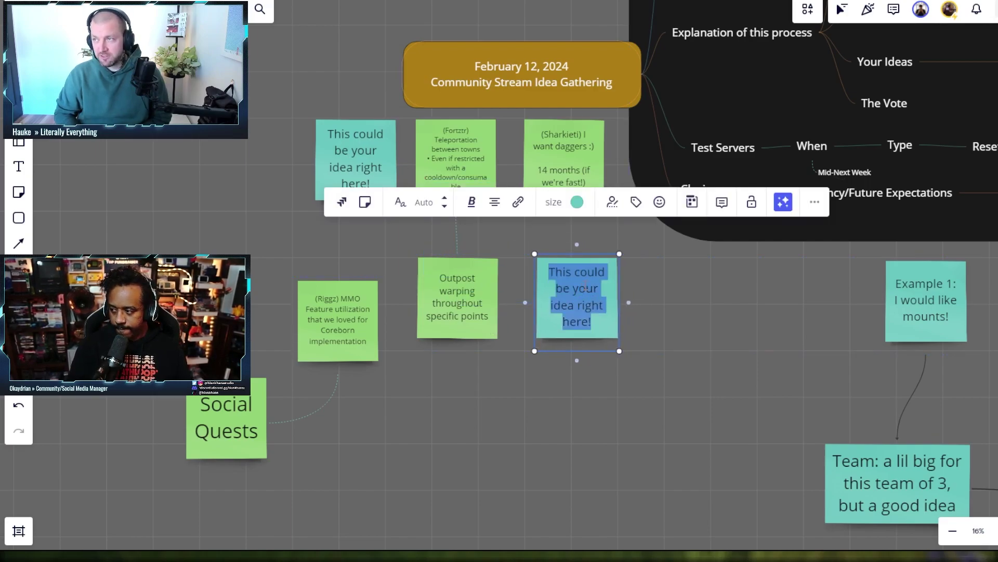
pyautogui.write('(Gre')
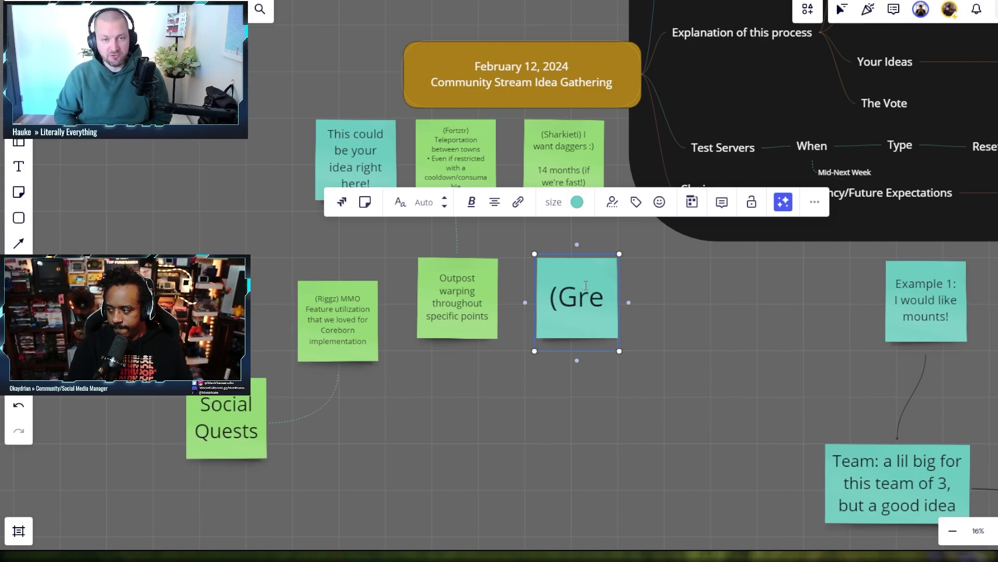
pyautogui.press('BackSpace')
pyautogui.write('iesch')
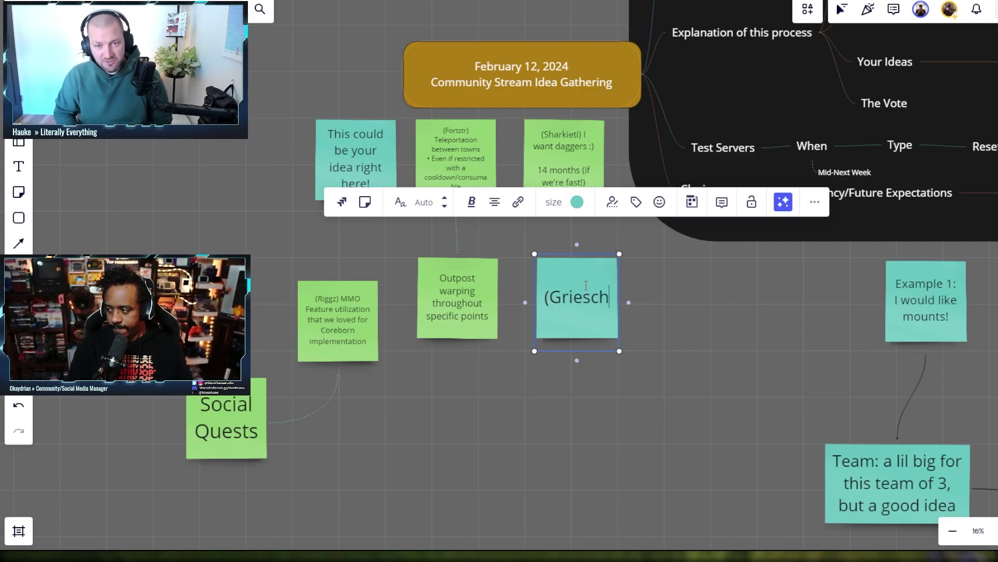
pyautogui.write(')Q: E')
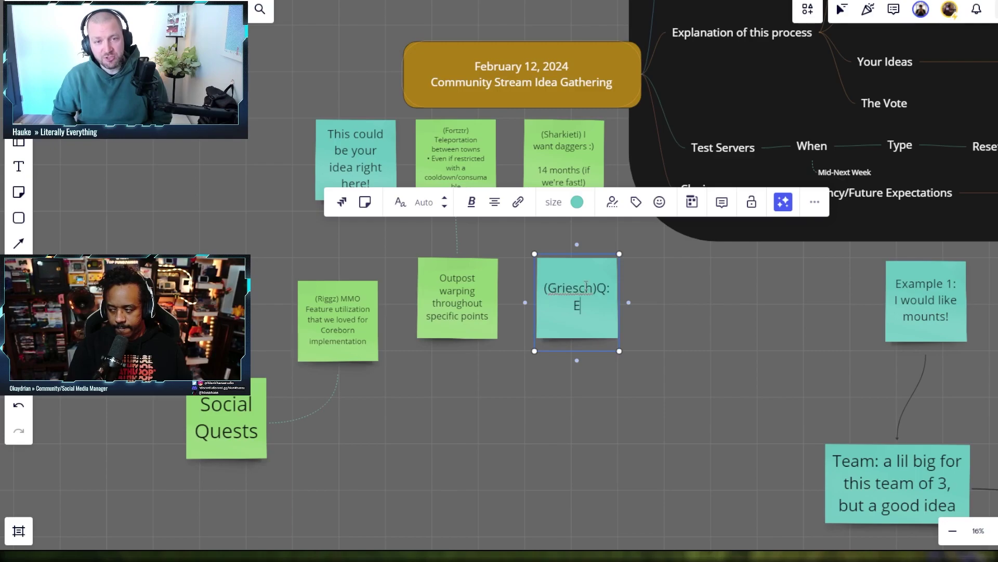
pyautogui.write('xpeditions')
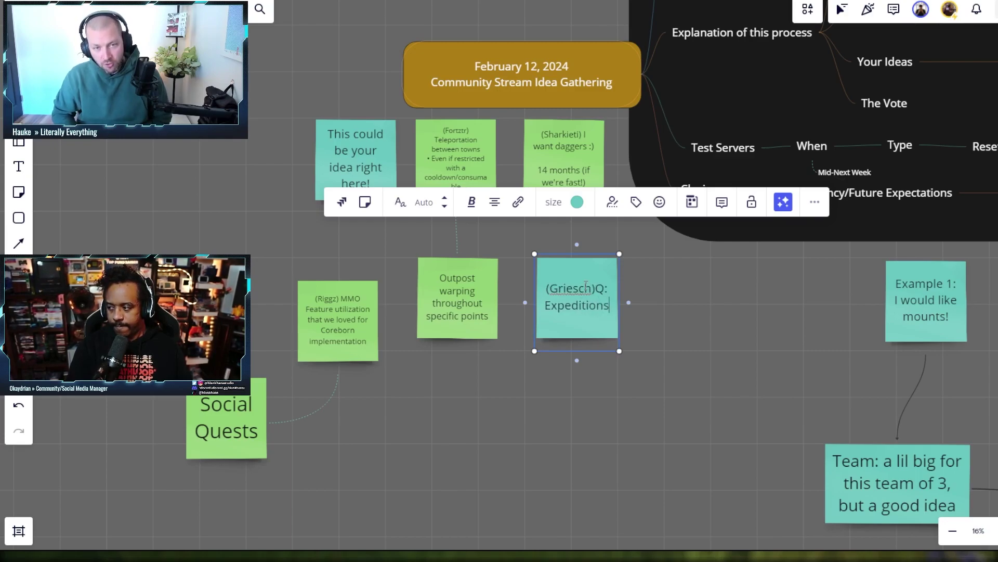
pyautogui.write('?')
pyautogui.click(778, 336)
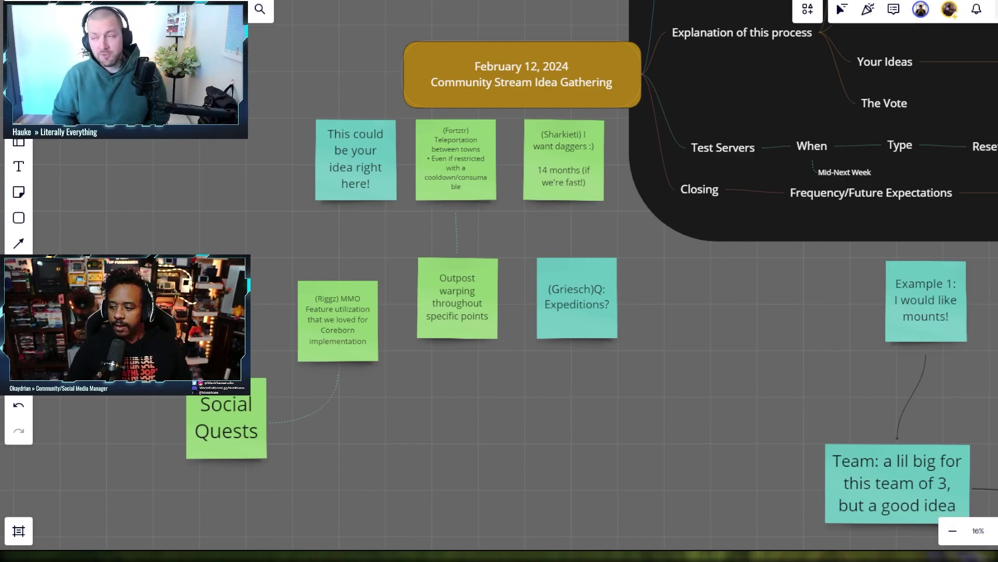
pyautogui.click(568, 299)
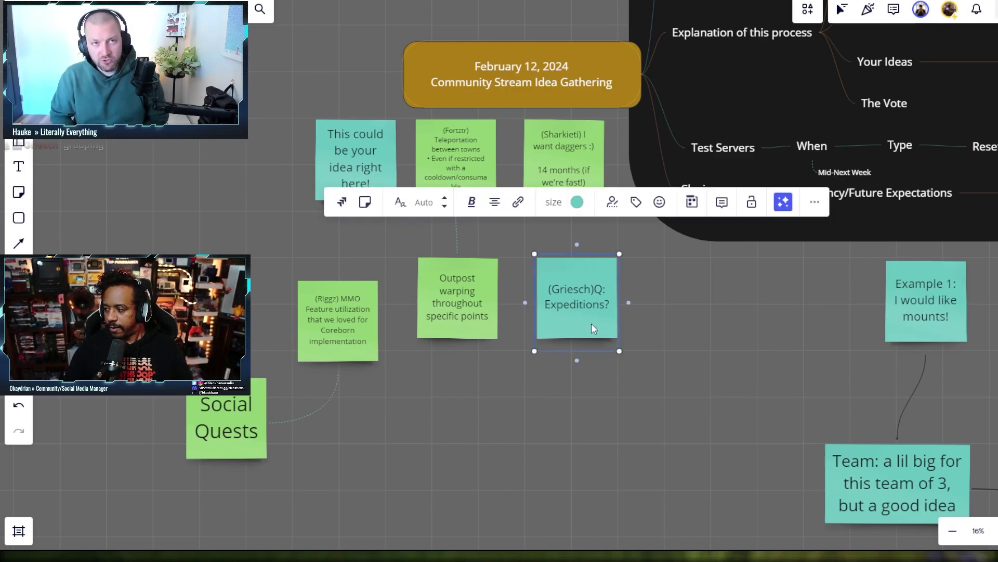
# Duplicate the Expeditions note to its right and retitle it as the Group Feature question
pyautogui.moveTo(595, 321); pyautogui.dragTo(686, 301)
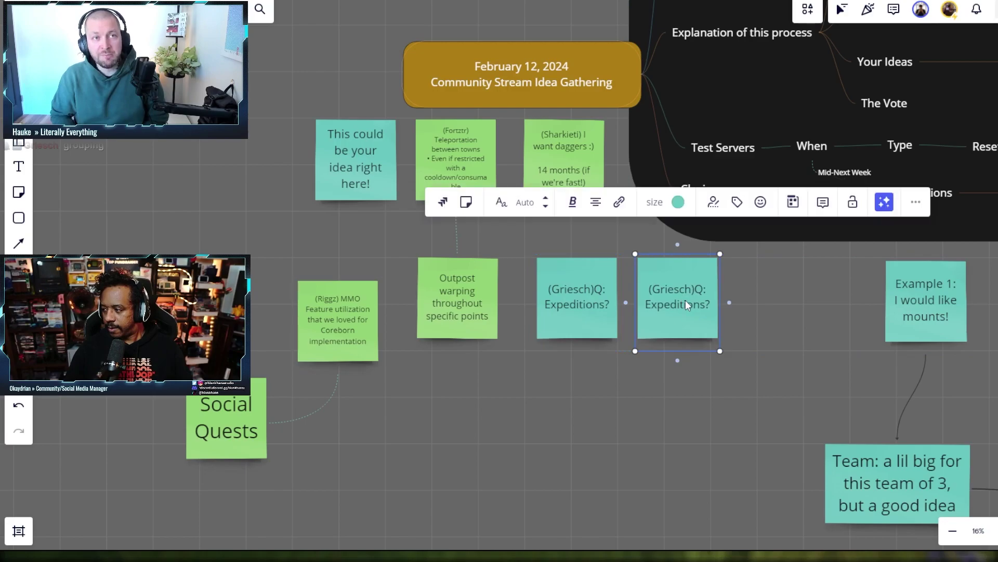
pyautogui.doubleClick(684, 302)
pyautogui.write('Group Feature')
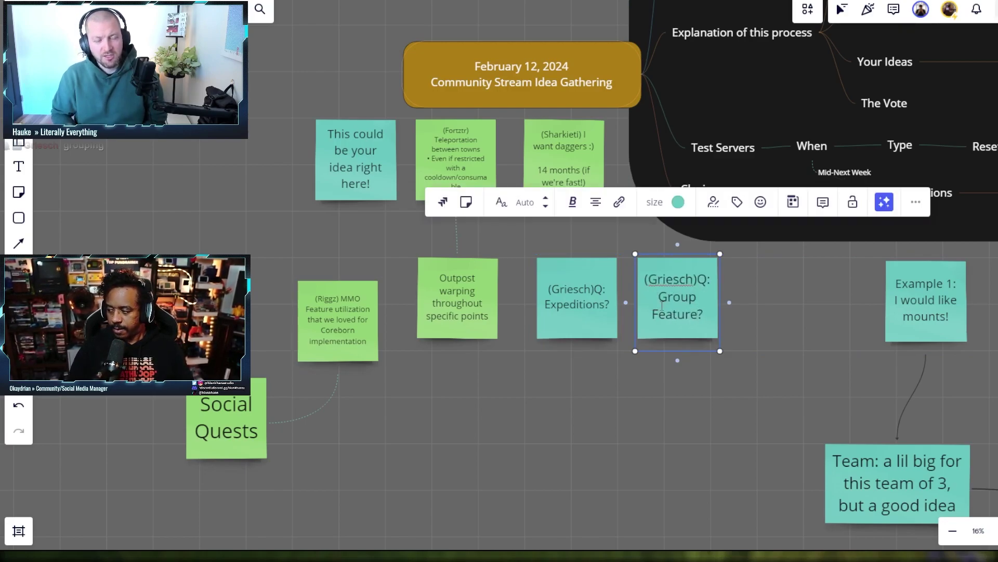
pyautogui.click(568, 320)
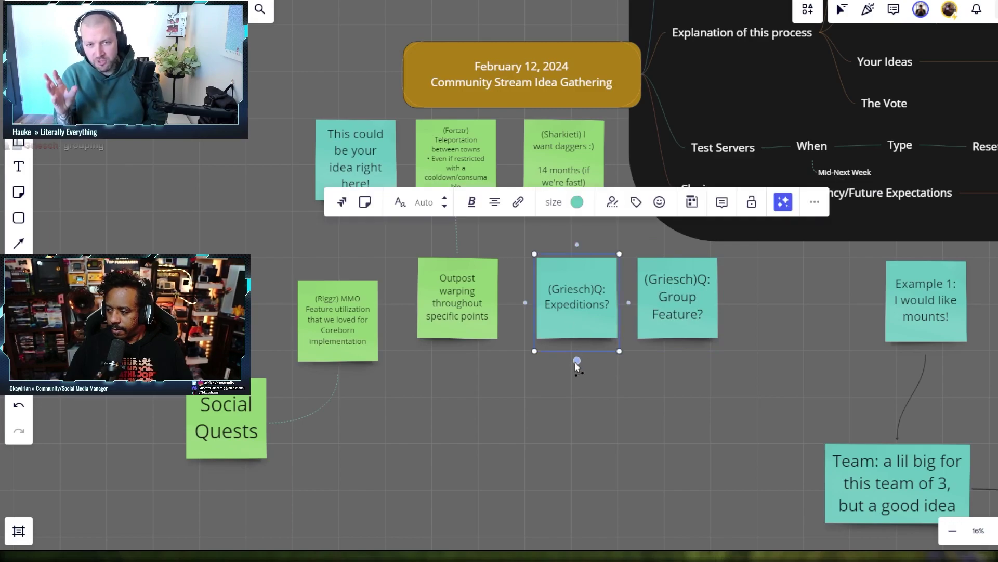
# Add a connected 'WIP :)' reply note below the Expeditions question
pyautogui.moveTo(576, 359); pyautogui.dragTo(547, 436)
pyautogui.click(590, 352)
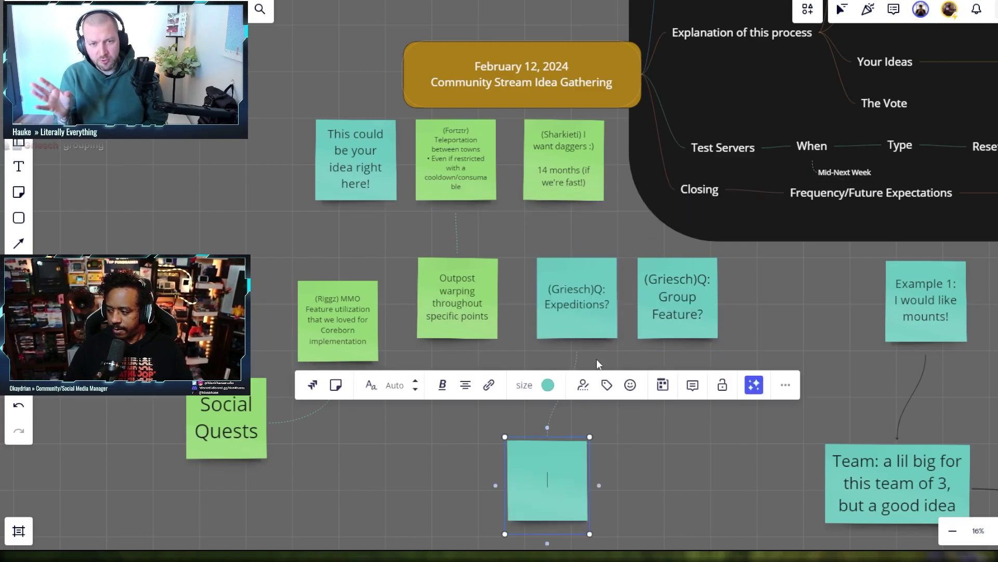
pyautogui.write('WIP :)')
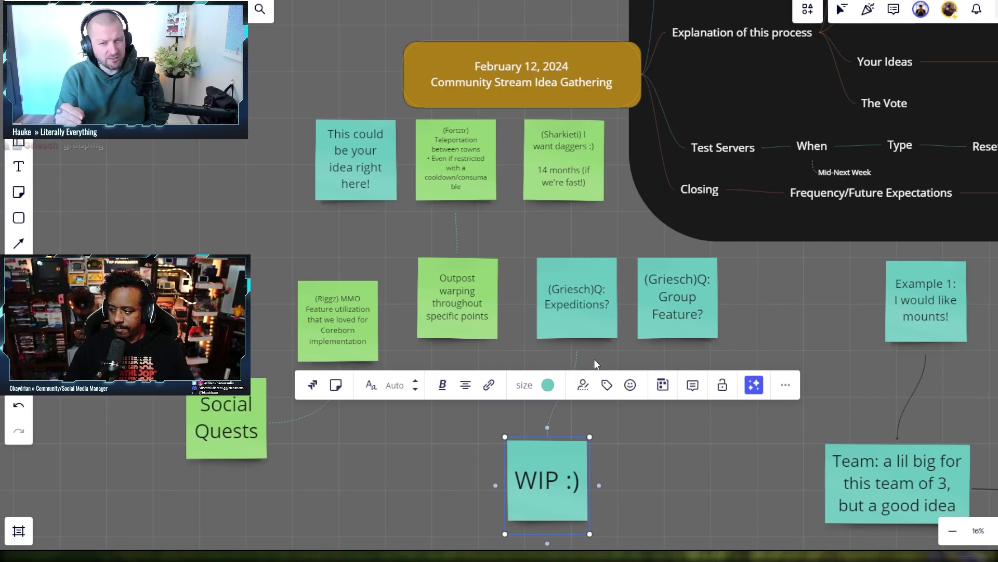
pyautogui.click(679, 455)
# Add a connected reply under Group Feature?: 'Caused a problem with player IDs and made for more problems than solutions'
pyautogui.click(676, 323)
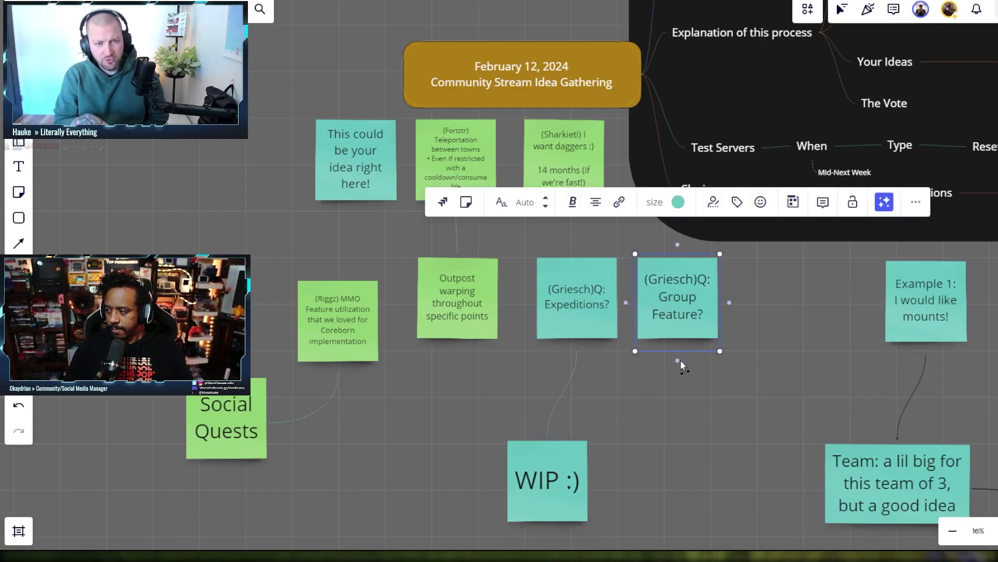
pyautogui.moveTo(679, 363); pyautogui.dragTo(673, 407)
pyautogui.click(719, 454)
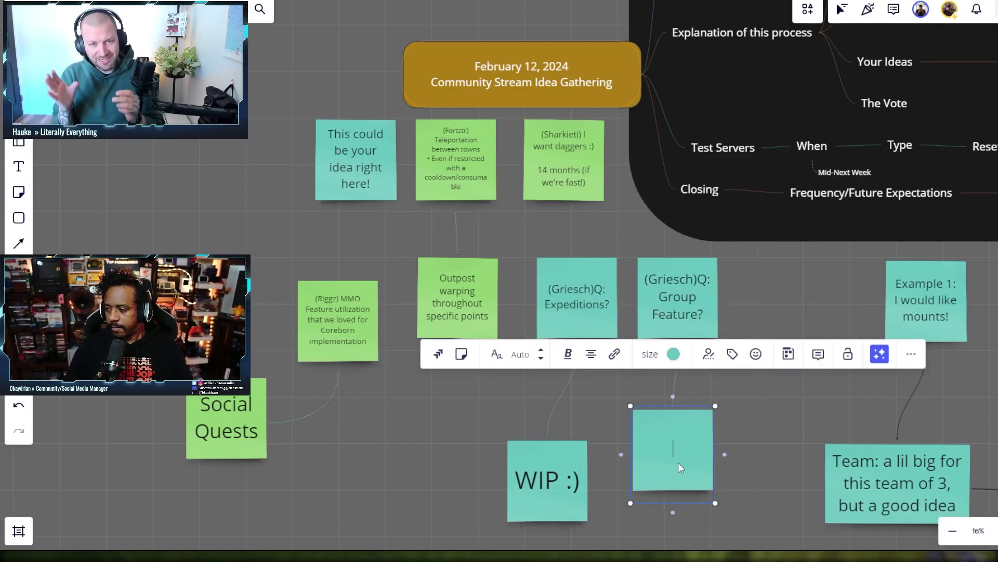
pyautogui.write('Ca')
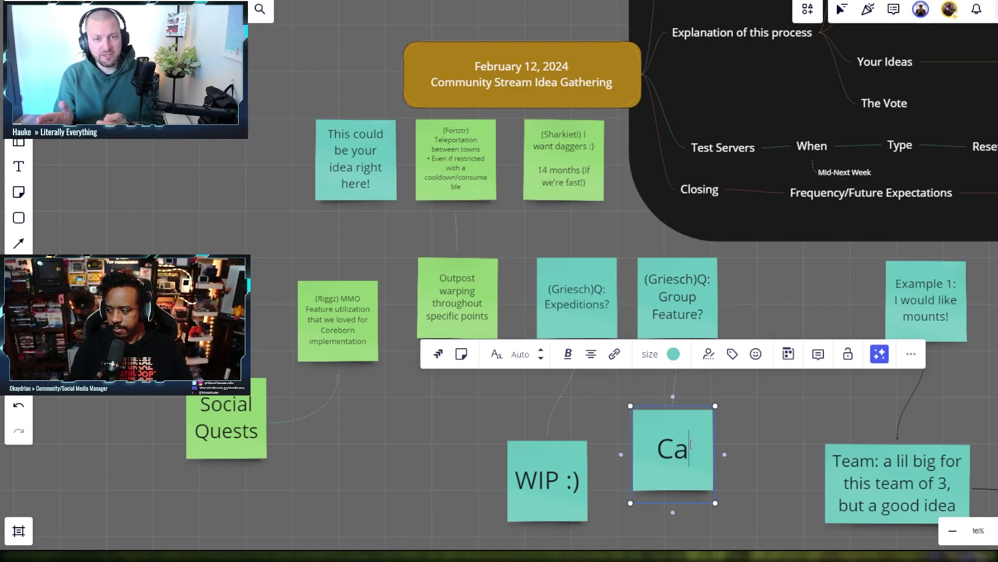
pyautogui.write('used a problem with')
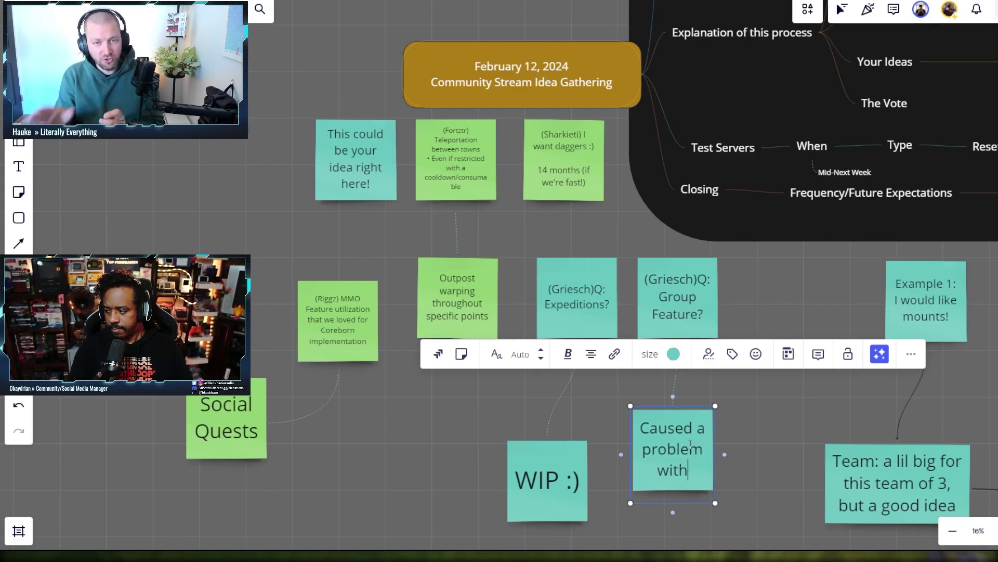
pyautogui.write(' player IDs ')
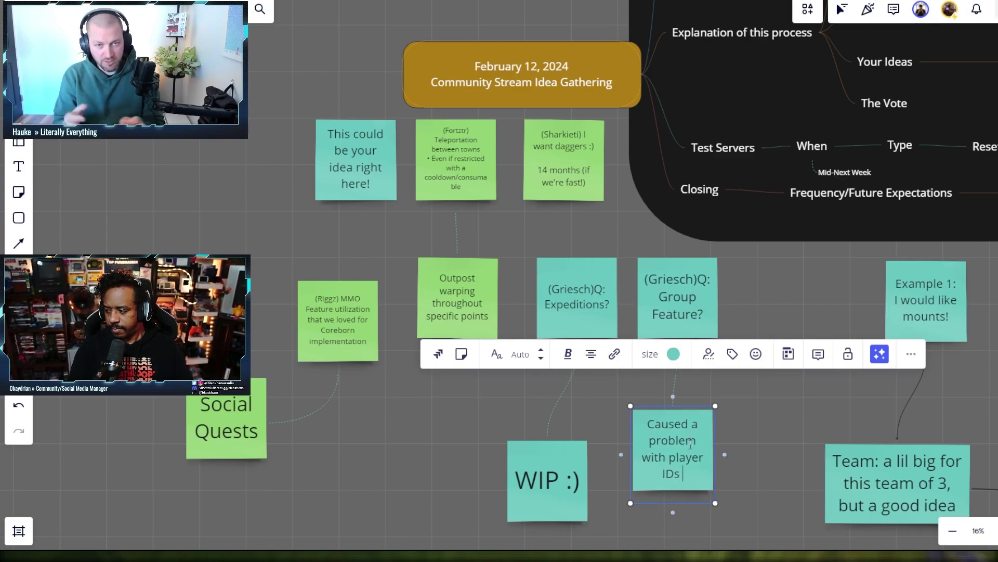
pyautogui.write('and made ')
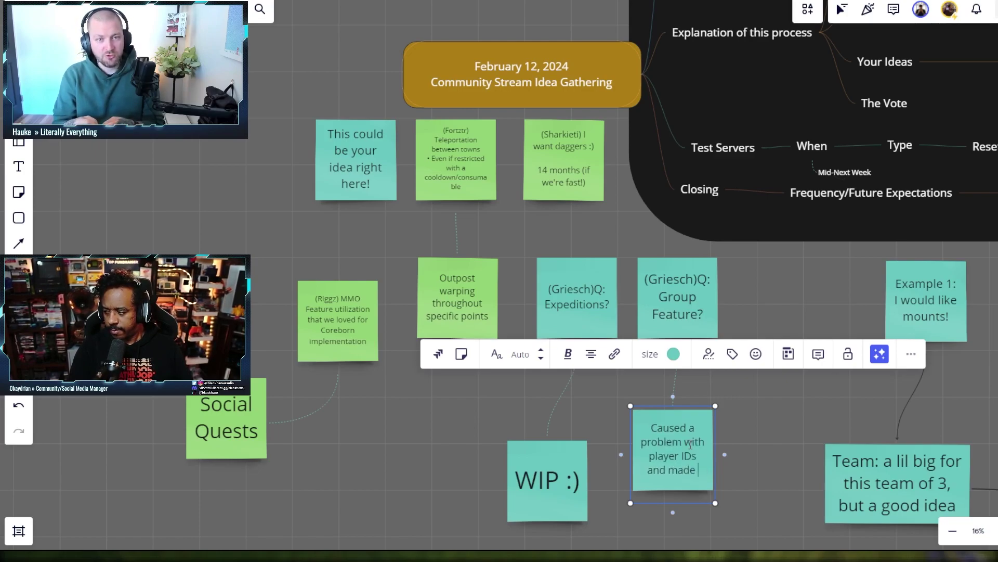
pyautogui.write('for more ')
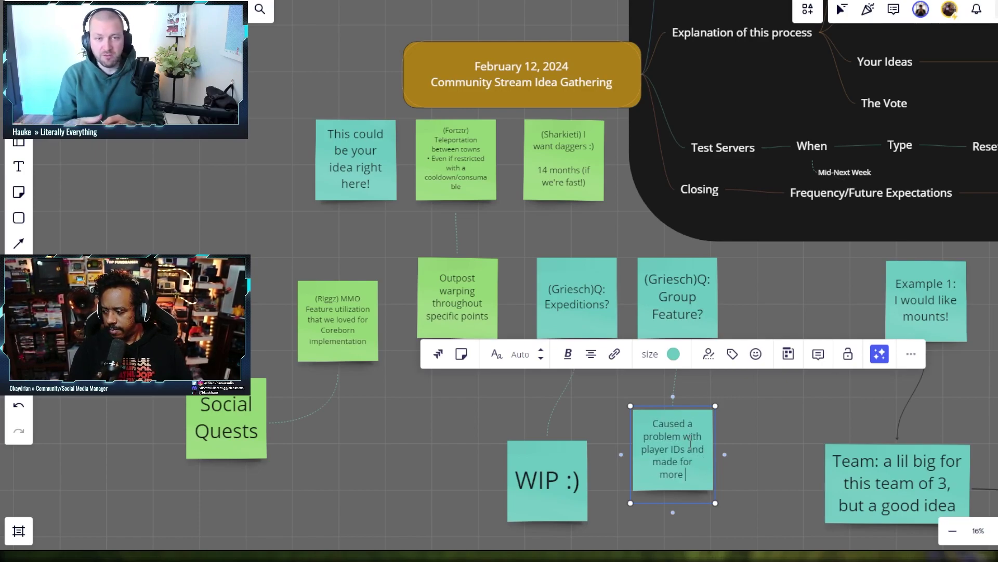
pyautogui.write('problems than solutions')
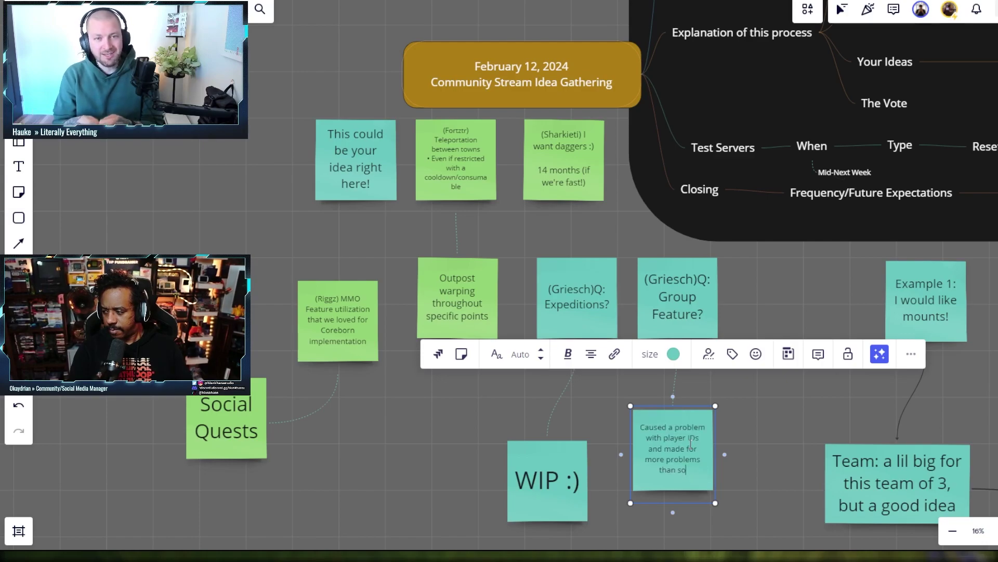
# Deselect the completed 'more problems than solutions' reply note under Group Feature?
pyautogui.click(795, 470)
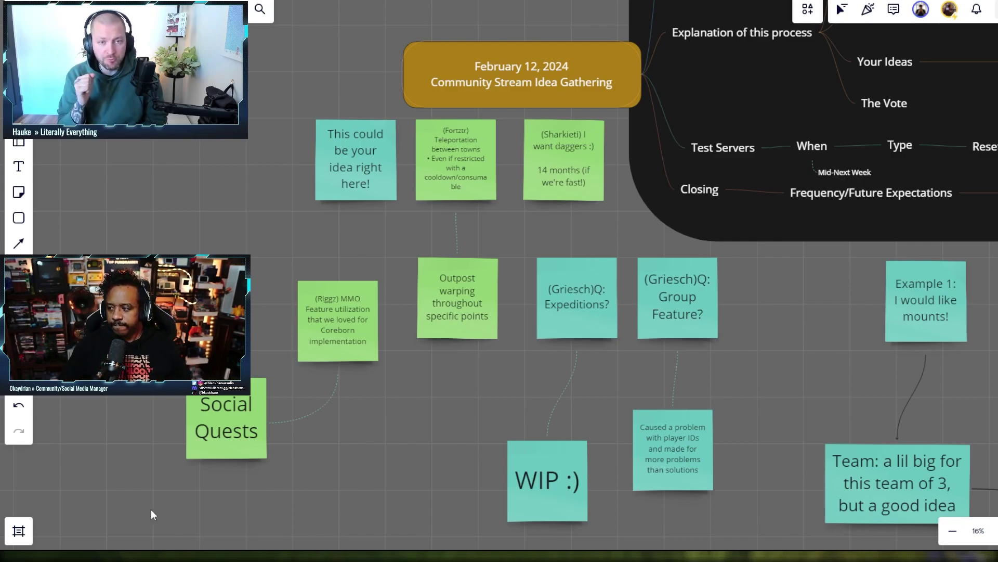
# Copy the Riggz note below Social Quests and retype it as Bruetel's wooden chest image and material idea
pyautogui.moveTo(442, 428); pyautogui.dragTo(508, 298)
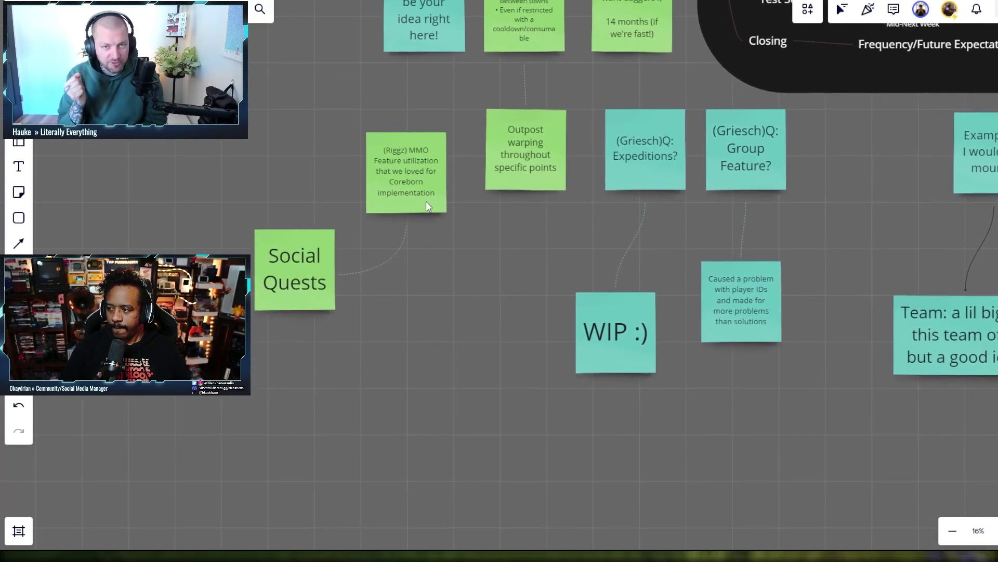
pyautogui.click(426, 202)
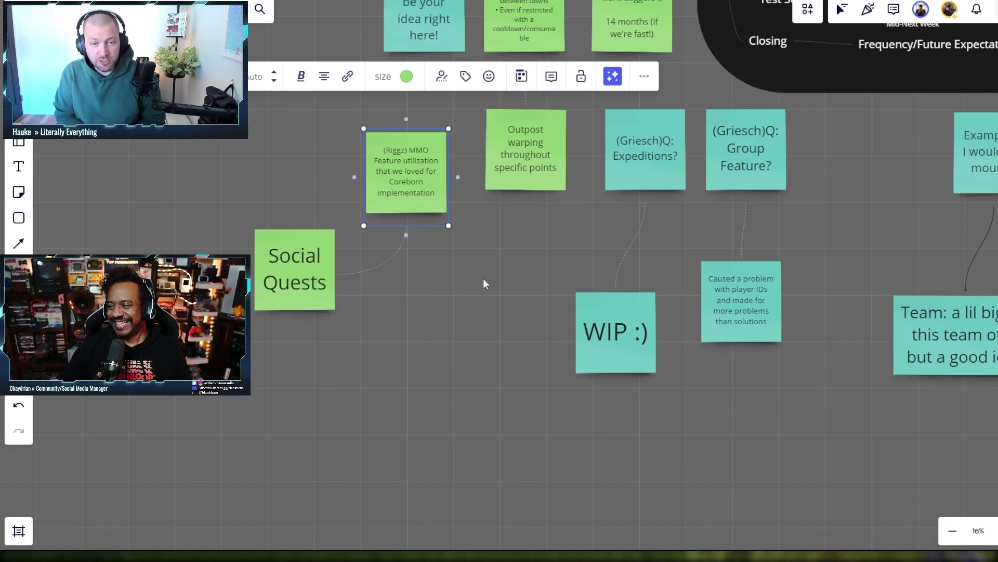
pyautogui.hotkey('ctrl', 'c')
pyautogui.hotkey('ctrl', 'v')
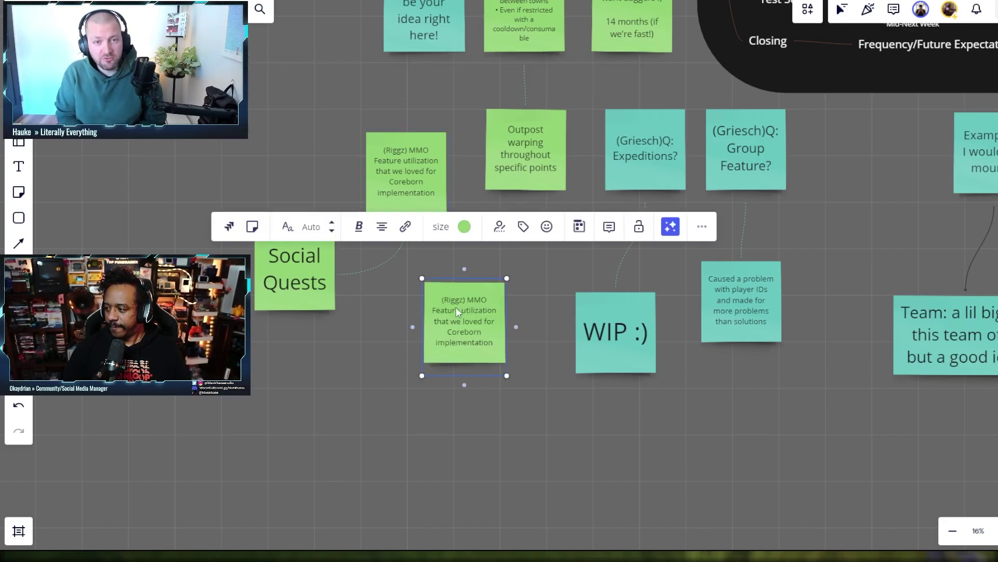
pyautogui.moveTo(460, 301); pyautogui.dragTo(425, 338)
pyautogui.doubleClick(435, 336)
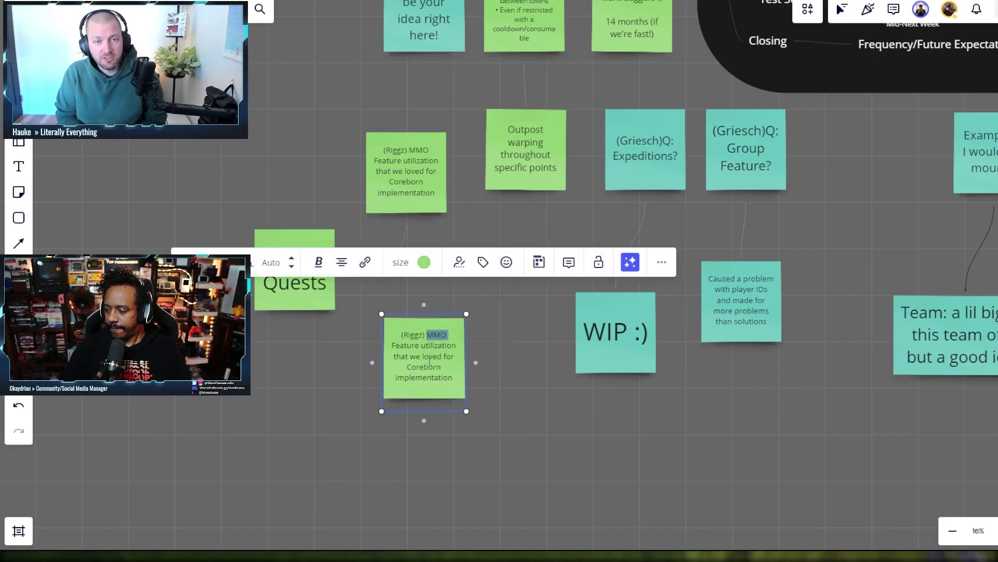
pyautogui.doubleClick(411, 334)
pyautogui.write('Br')
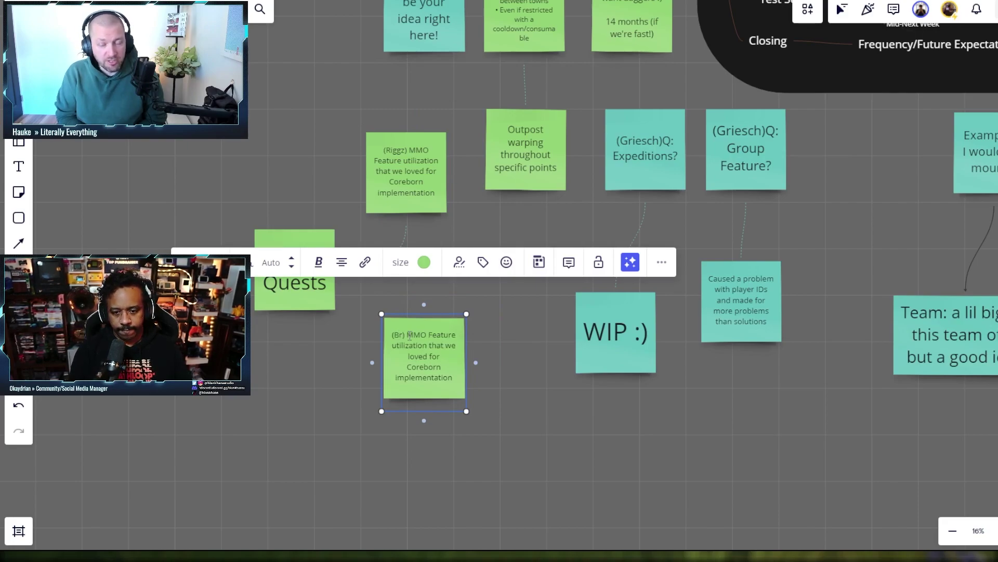
pyautogui.write('uetel')
pyautogui.moveTo(452, 378); pyautogui.dragTo(431, 335)
pyautogui.write('Ch')
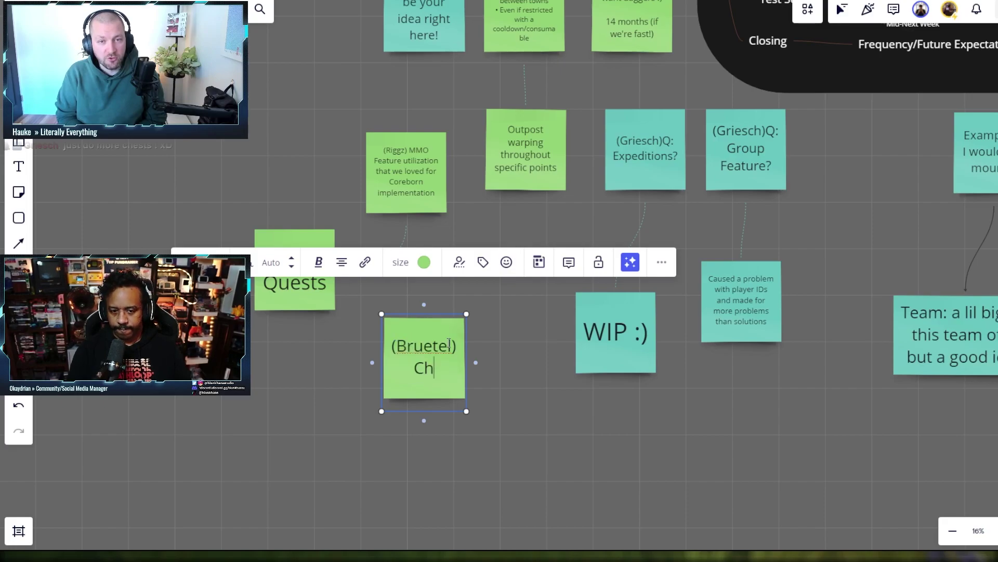
pyautogui.write('ange the wood')
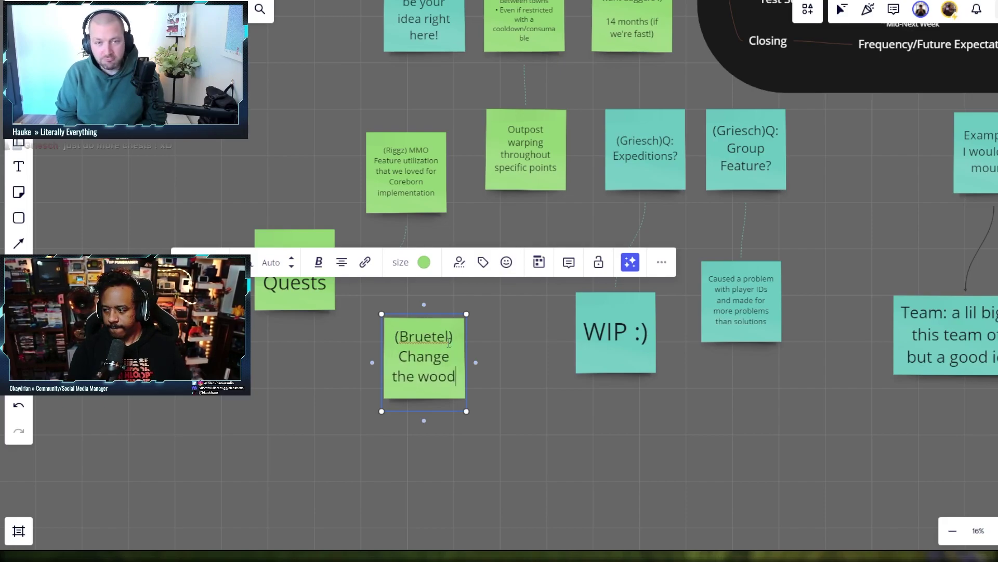
pyautogui.write('en chest image ')
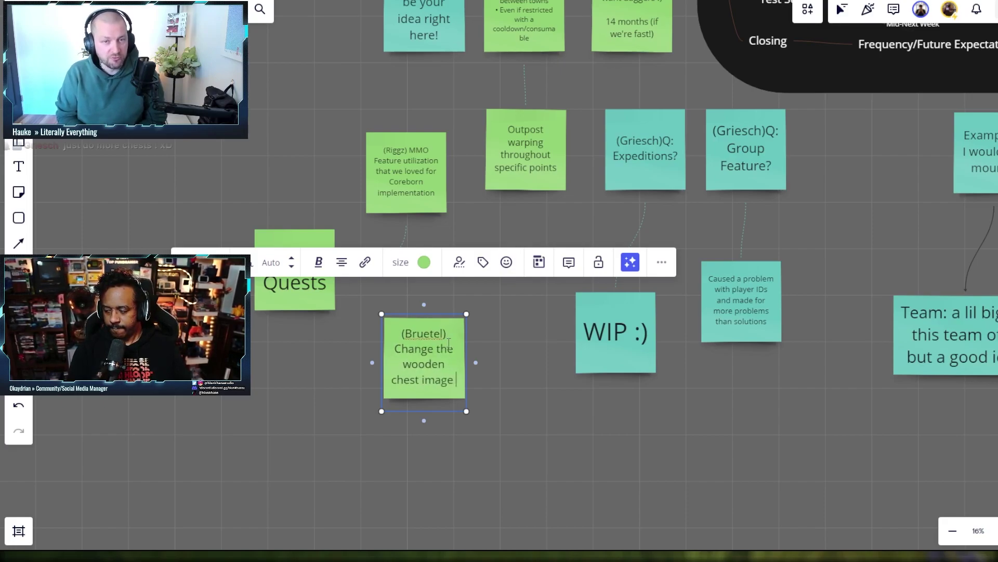
pyautogui.write('after + c')
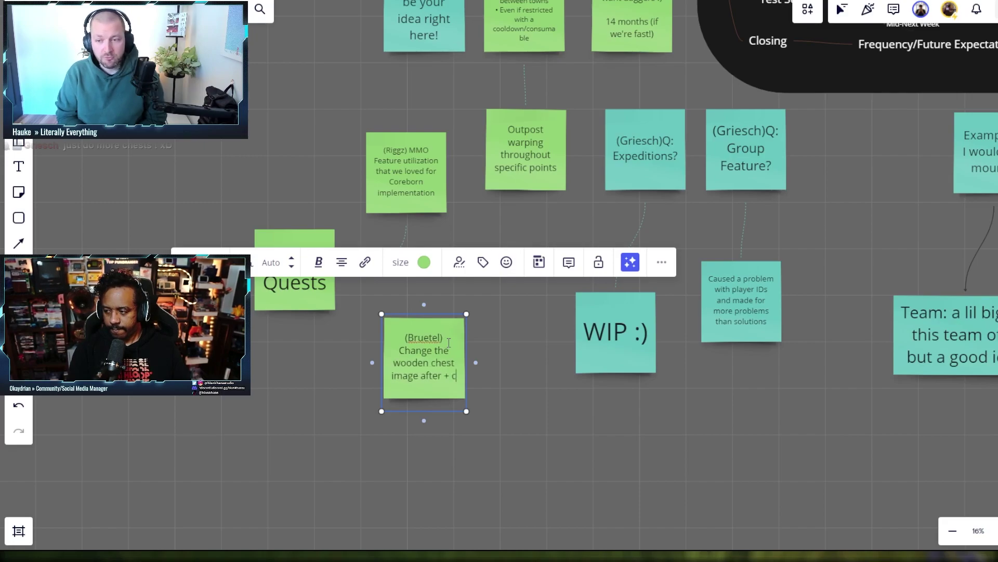
pyautogui.write('hange the material typ')
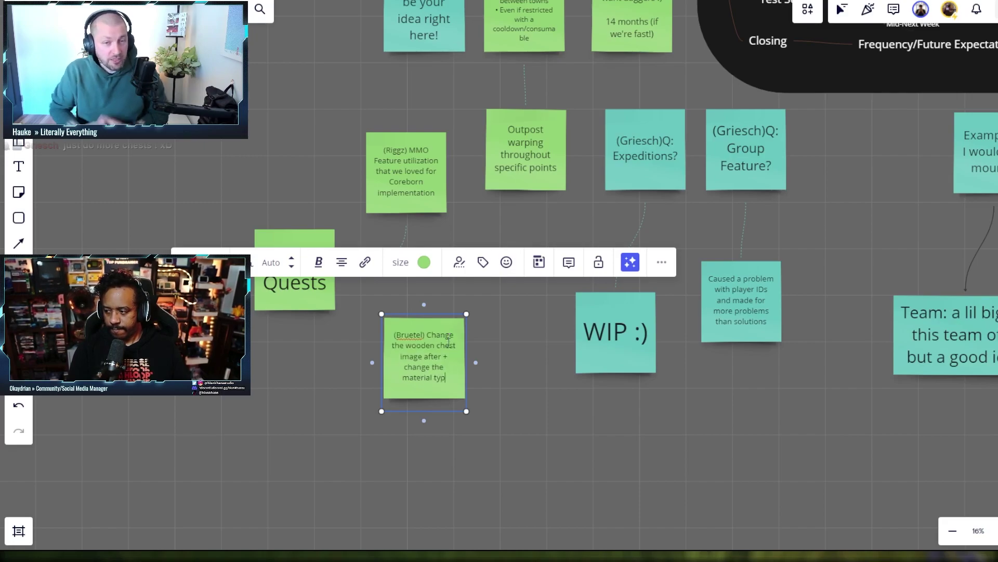
pyautogui.write('e')
pyautogui.click(548, 457)
# Add a connected 'Doable!' reply note below the Bruetel chest idea
pyautogui.click(429, 396)
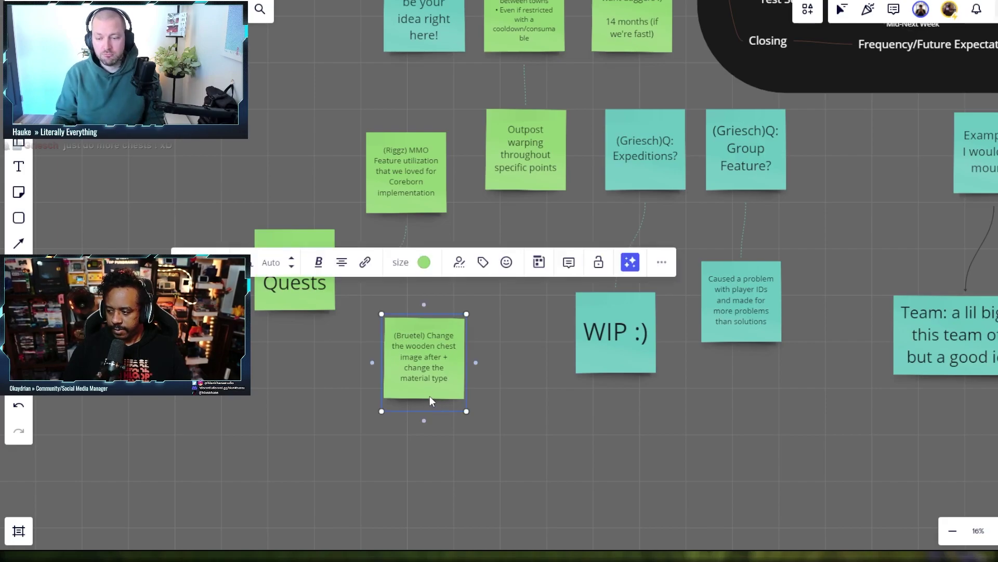
pyautogui.moveTo(423, 420); pyautogui.dragTo(430, 447)
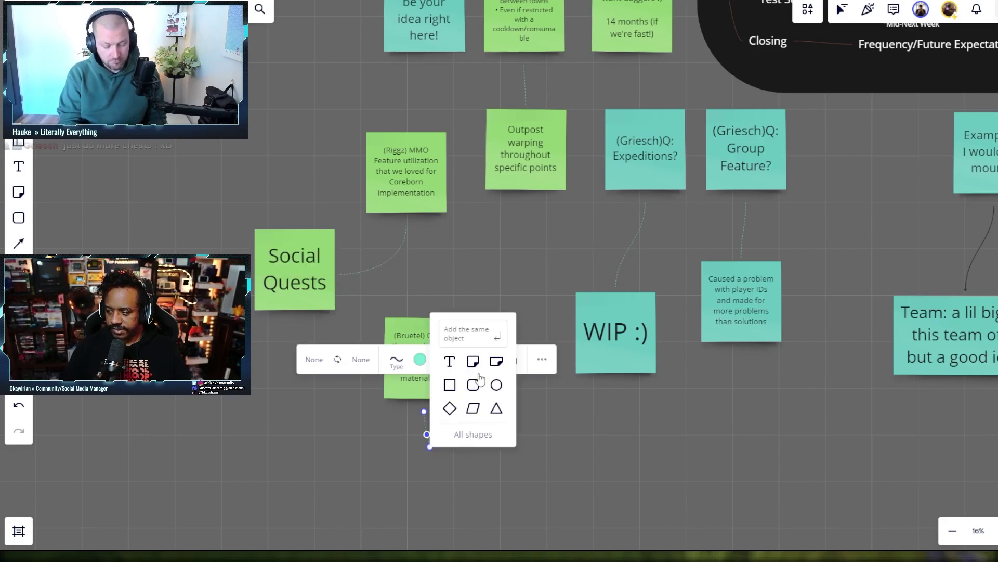
pyautogui.click(474, 364)
pyautogui.write('Doble')
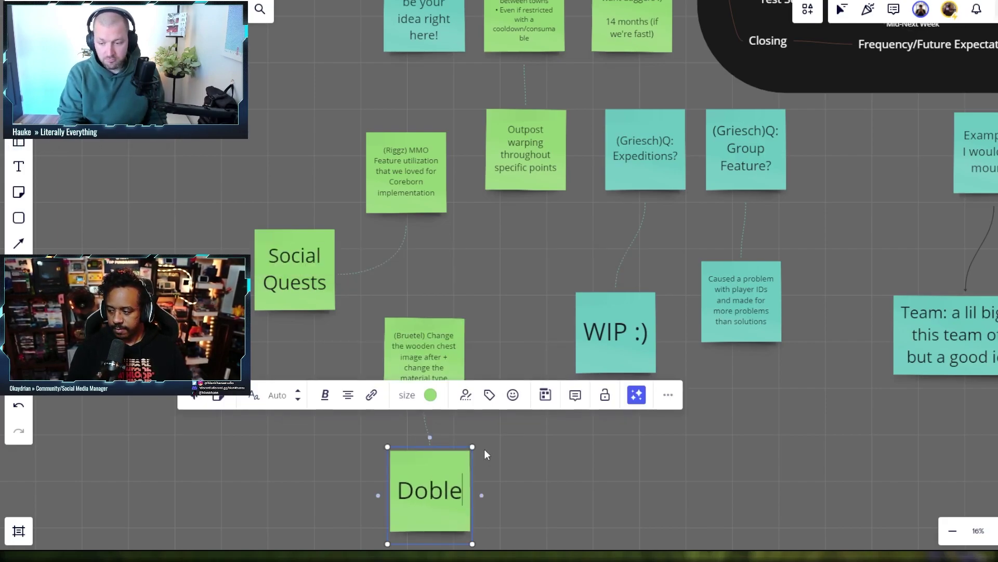
pyautogui.press('BackSpace')
pyautogui.press('BackSpace')
pyautogui.press('BackSpace')
pyautogui.write('able!')
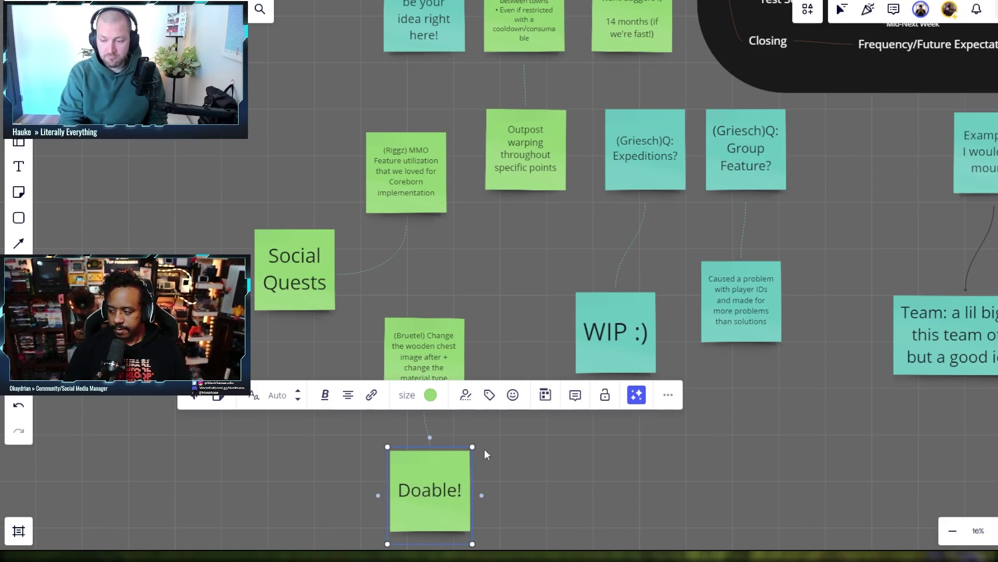
pyautogui.click(568, 454)
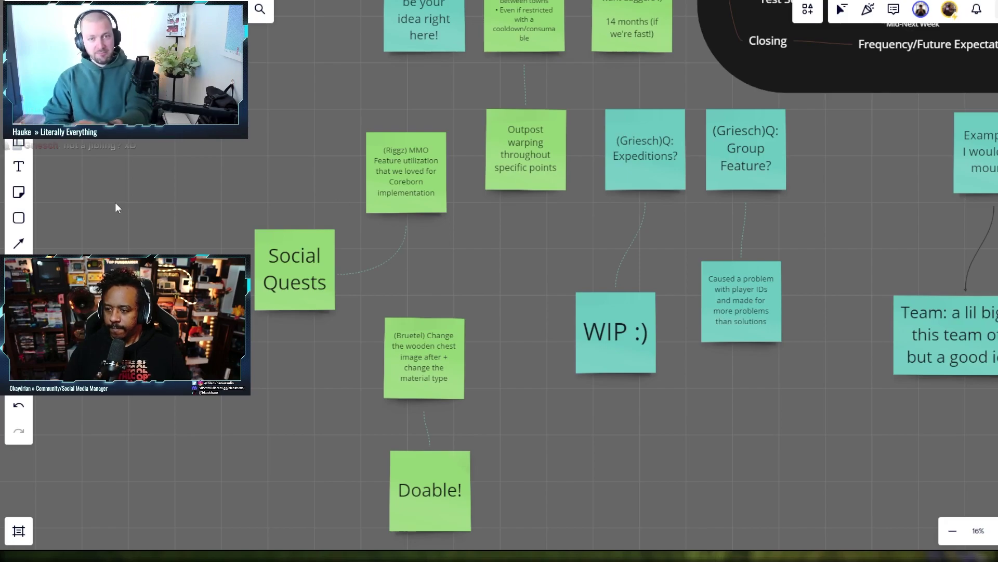
# Place an orange sticky note reading 'ACTION' and 'ITEMS' on two lines
pyautogui.press('n')
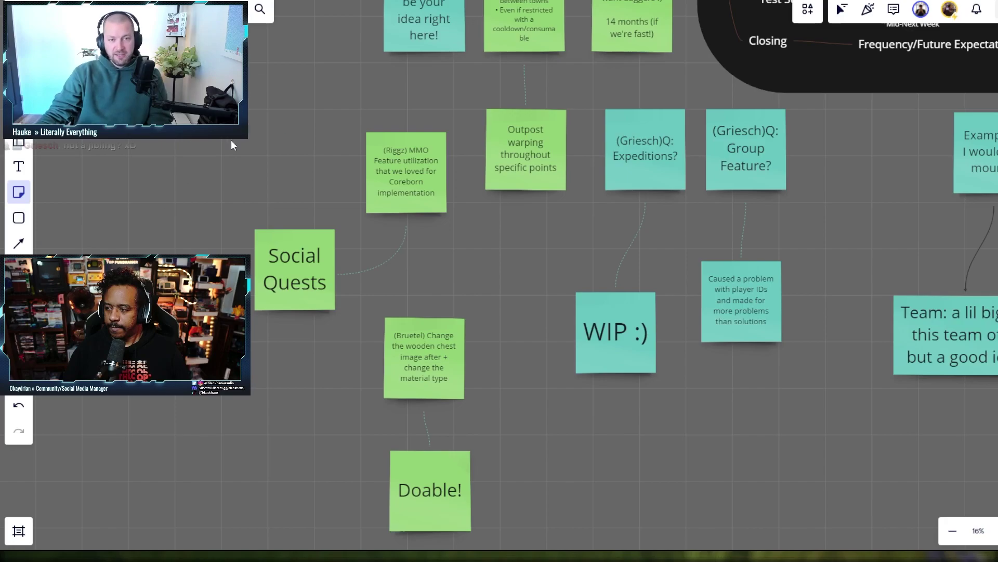
pyautogui.click(248, 141)
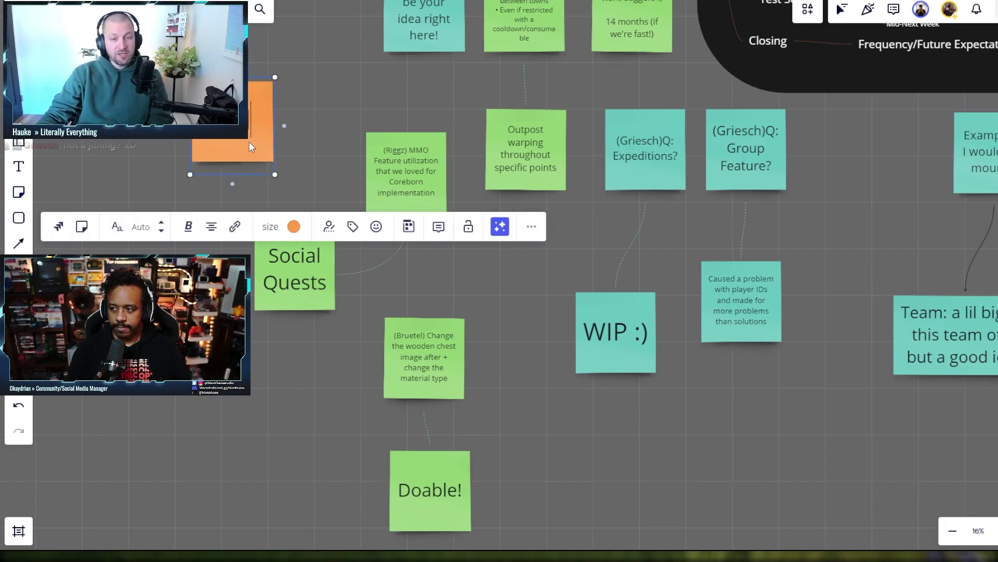
pyautogui.write('ACTION')
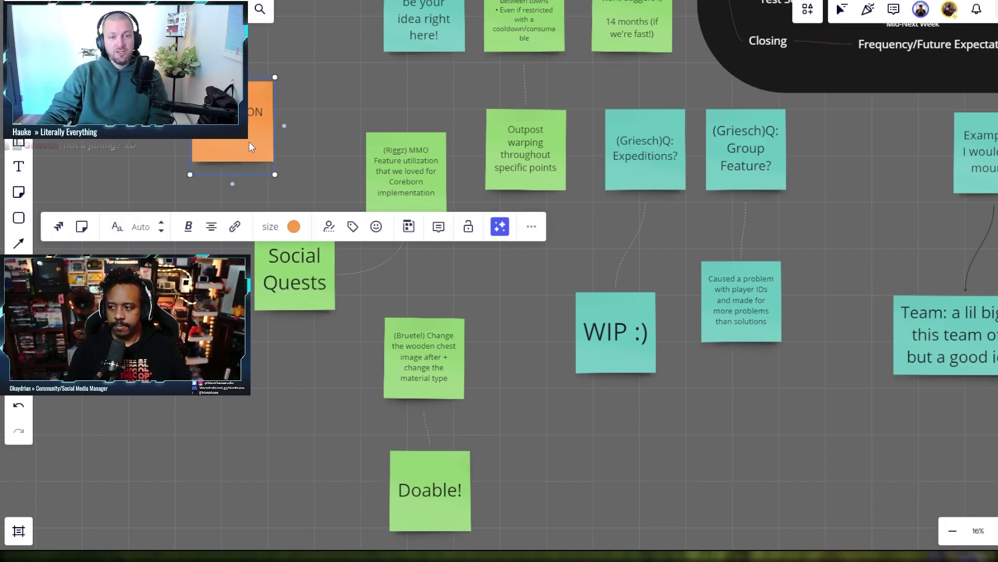
pyautogui.press('Return')
pyautogui.write('ITEMS')
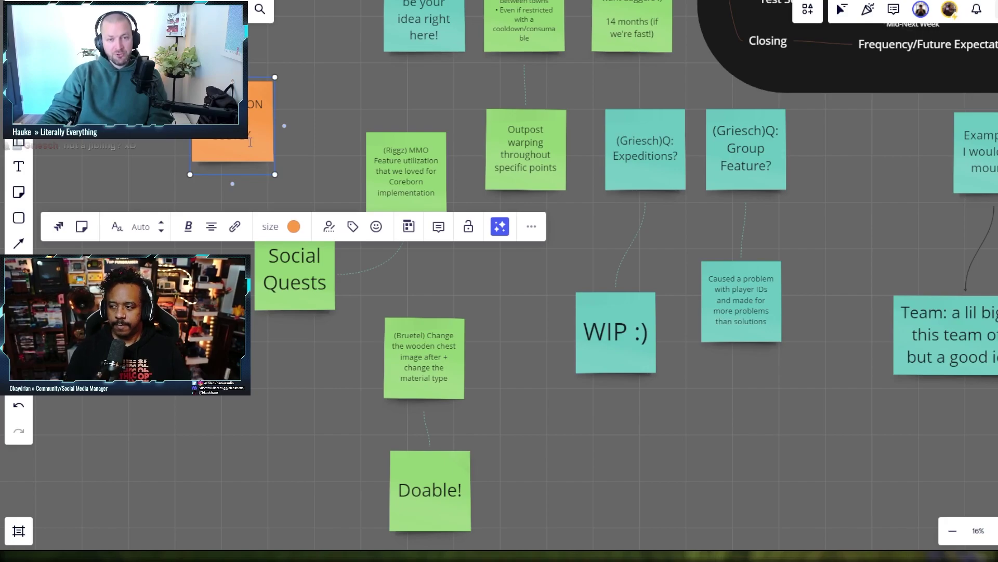
pyautogui.click(289, 151)
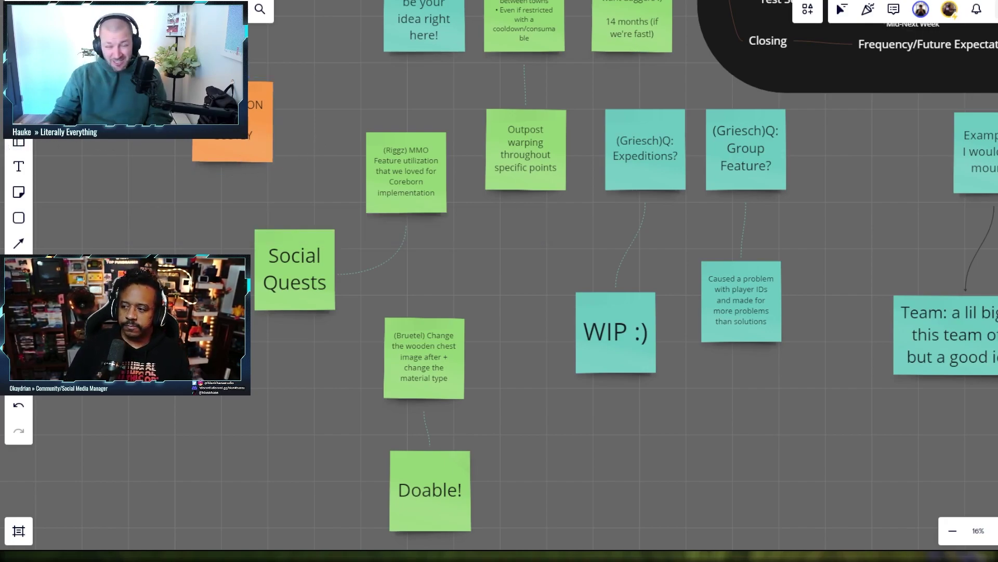
pyautogui.hscroll(-3, 332, 347)
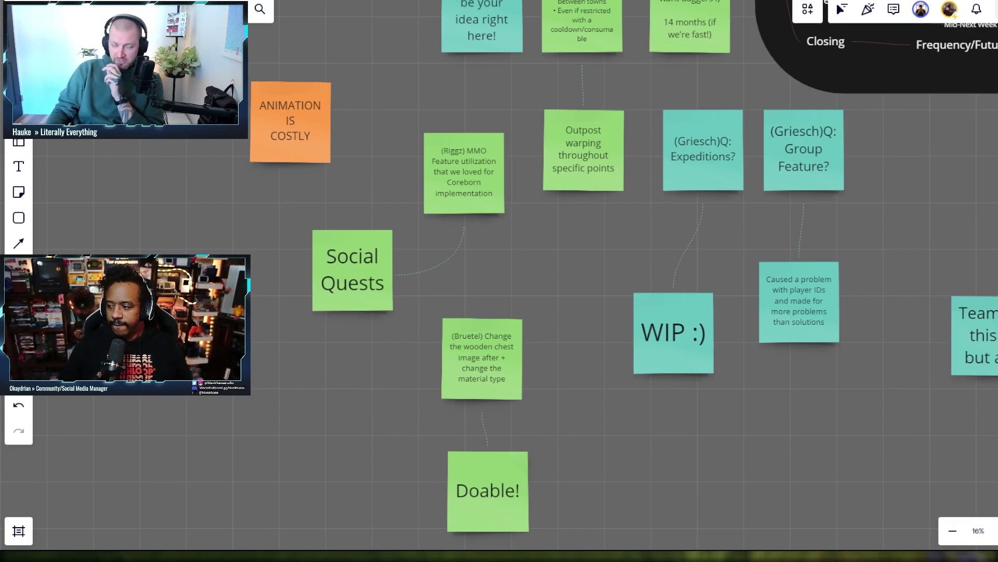
# Zoom out and pan to the top ideas, selecting the Fortztr teleportation and Outpost warping notes
pyautogui.scroll(-2, 569, 272)
pyautogui.moveTo(585, 276); pyautogui.dragTo(550, 292)
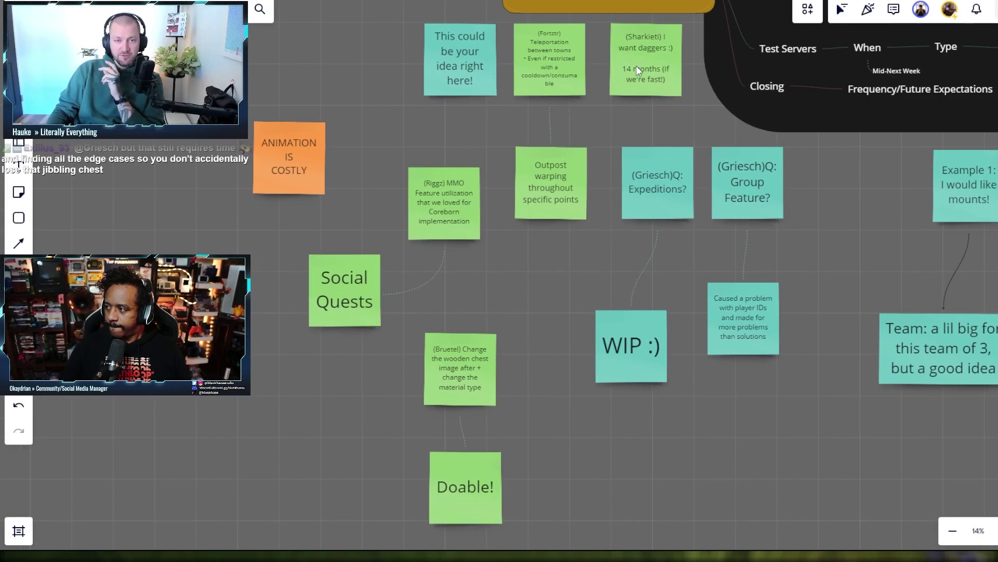
pyautogui.click(540, 61)
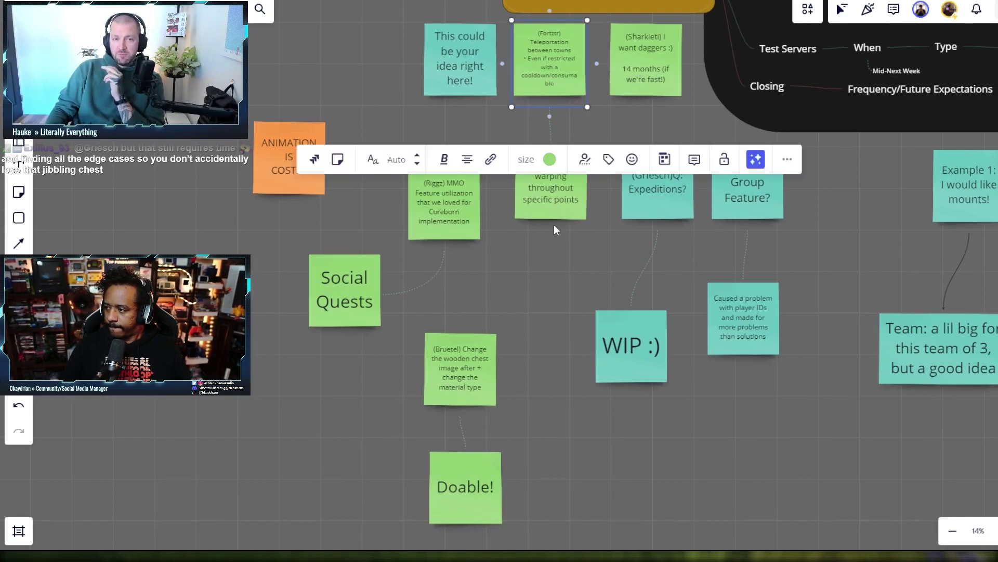
pyautogui.click(555, 205)
pyautogui.moveTo(558, 228); pyautogui.dragTo(568, 226)
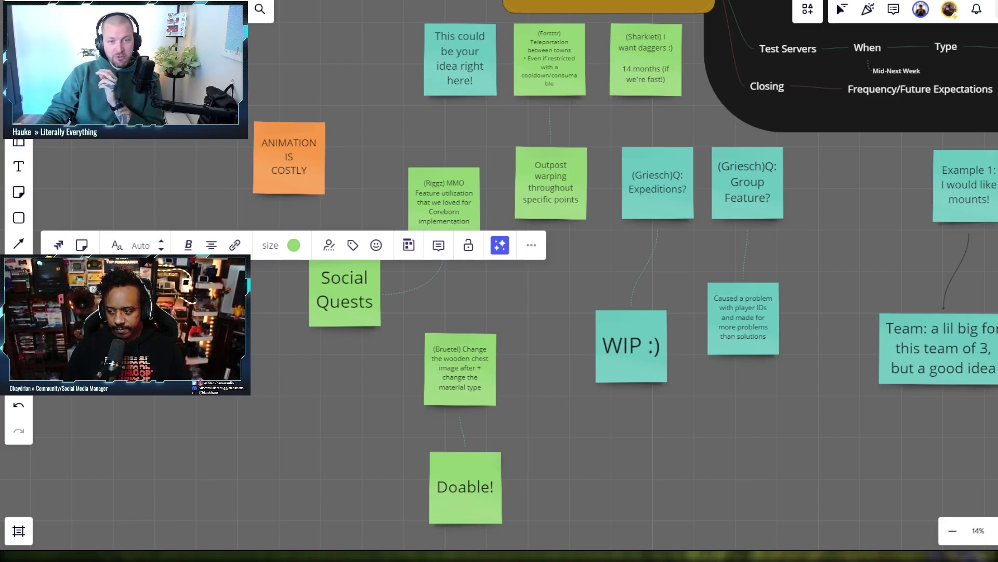
# Add a connected reply under the lower-left idea reading 'On stations? Yes!' / 'Walking around? Uh oh!'
pyautogui.press('Escape')
pyautogui.click(177, 374)
pyautogui.moveTo(178, 401); pyautogui.dragTo(205, 428)
pyautogui.click(253, 345)
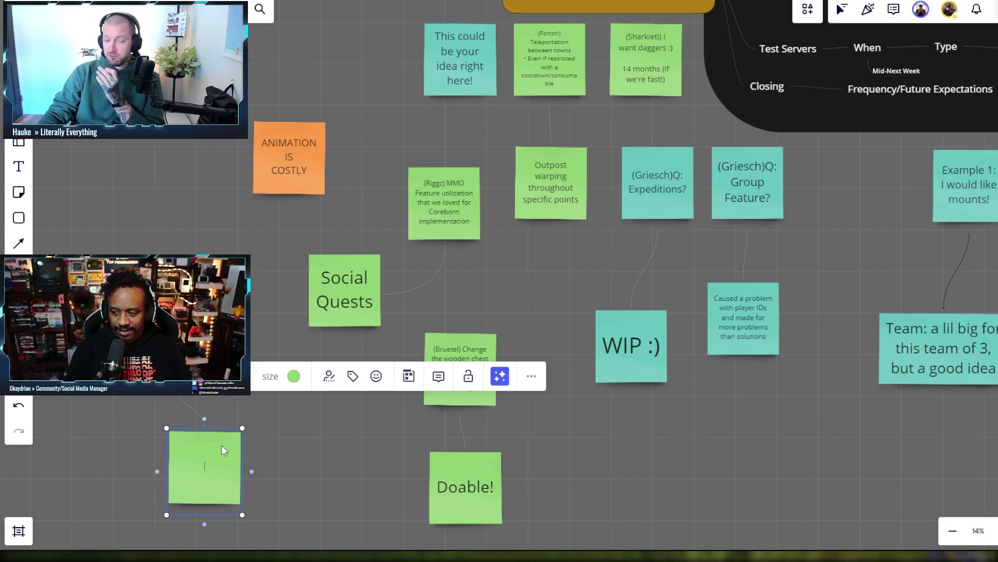
pyautogui.write('On stat')
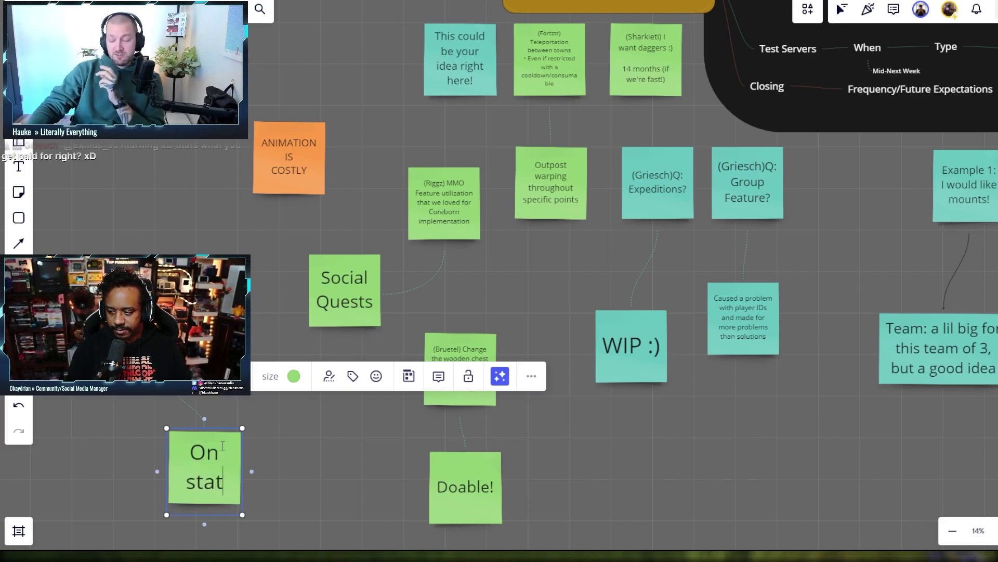
pyautogui.write('ions? Yes!')
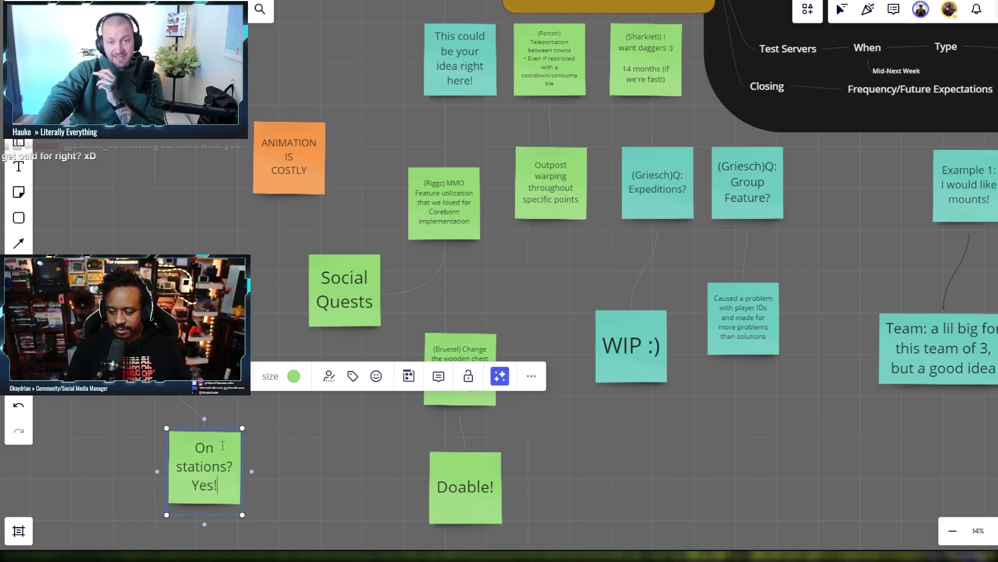
pyautogui.press('Return')
pyautogui.write('Walk')
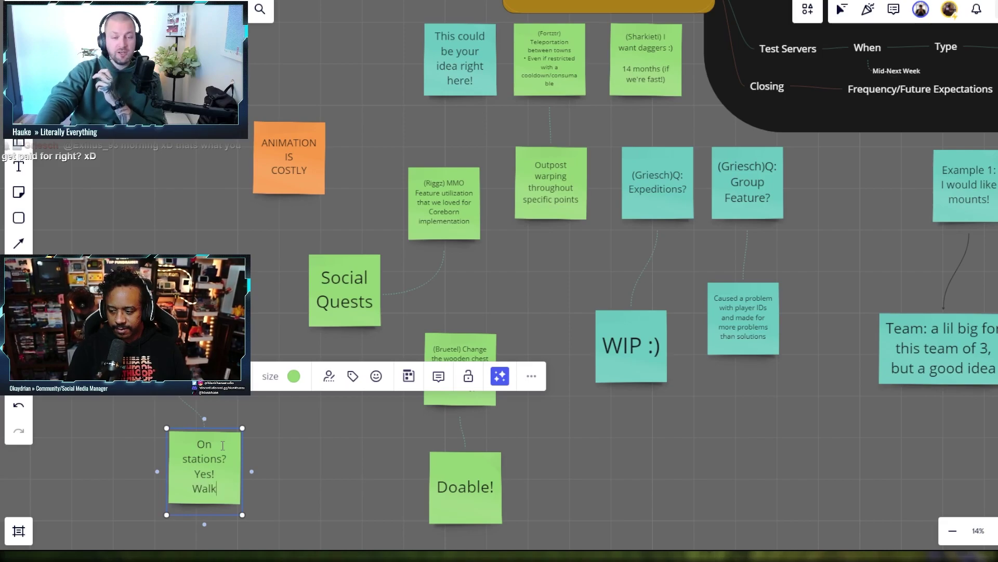
pyautogui.write('ing around? Uh')
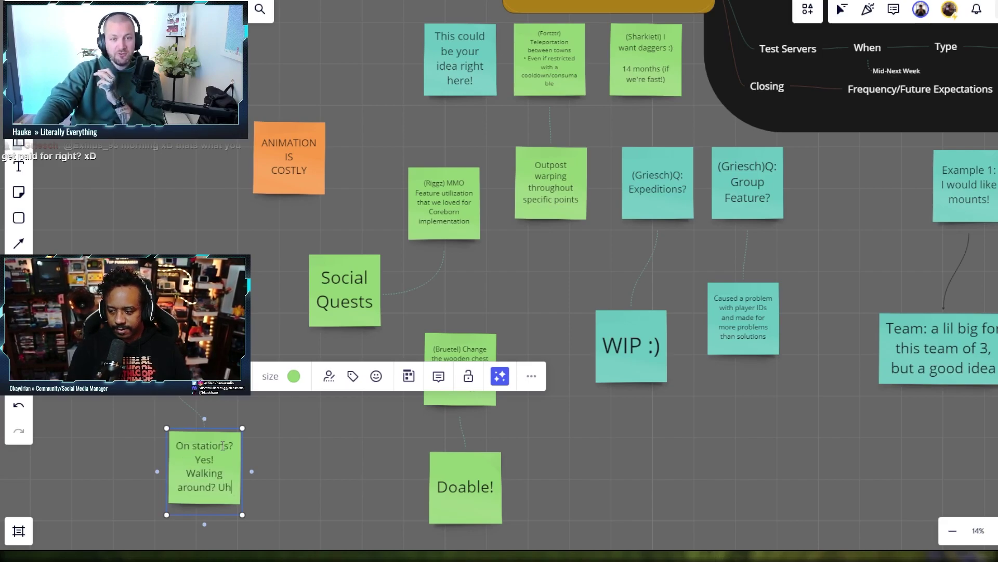
pyautogui.write(' oh!')
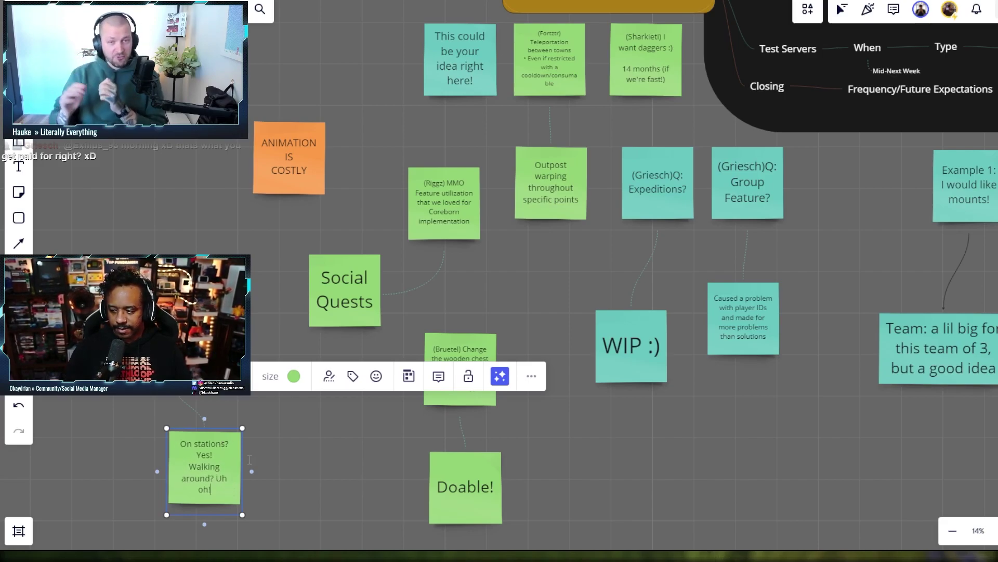
pyautogui.click(286, 475)
# Recolour the On stations? reply, Doable! and Social Quests notes yellow-green
pyautogui.click(202, 465)
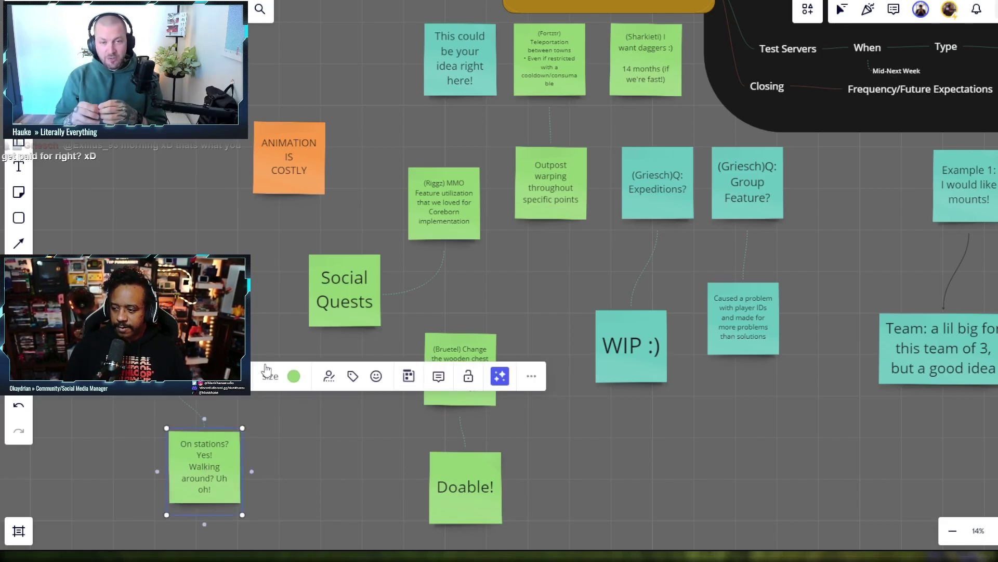
pyautogui.click(297, 381)
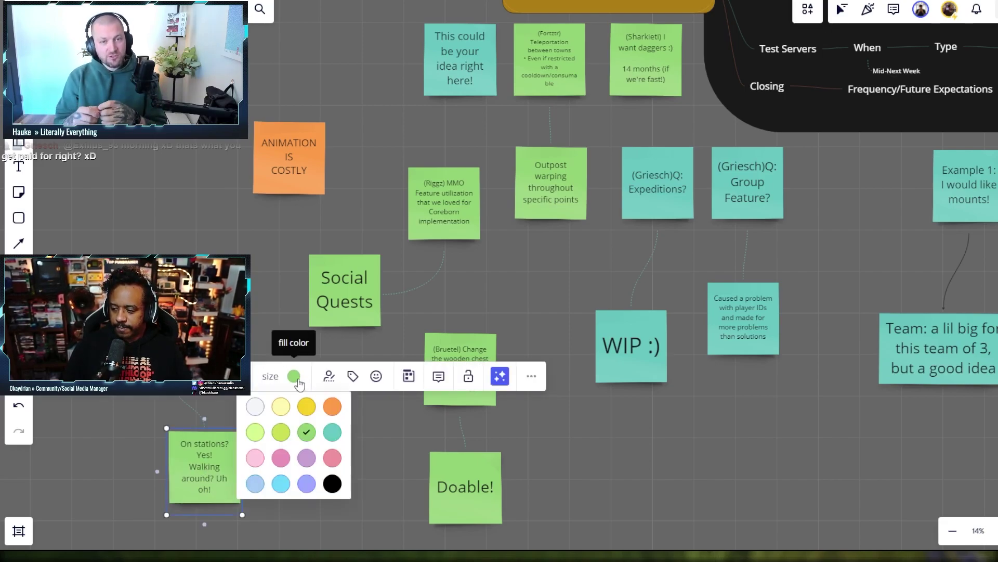
pyautogui.click(280, 432)
pyautogui.click(437, 463)
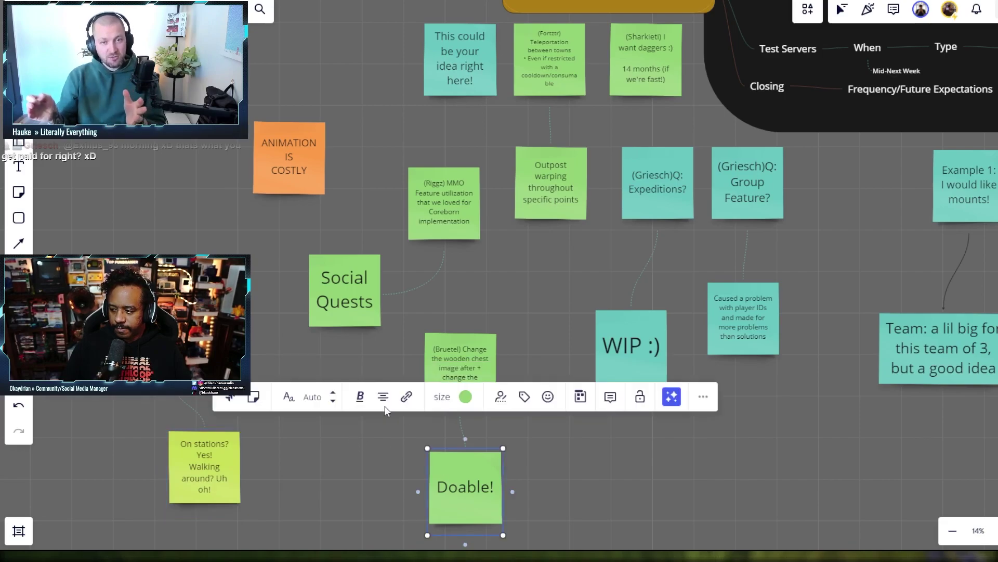
pyautogui.click(466, 396)
pyautogui.click(460, 450)
pyautogui.click(533, 415)
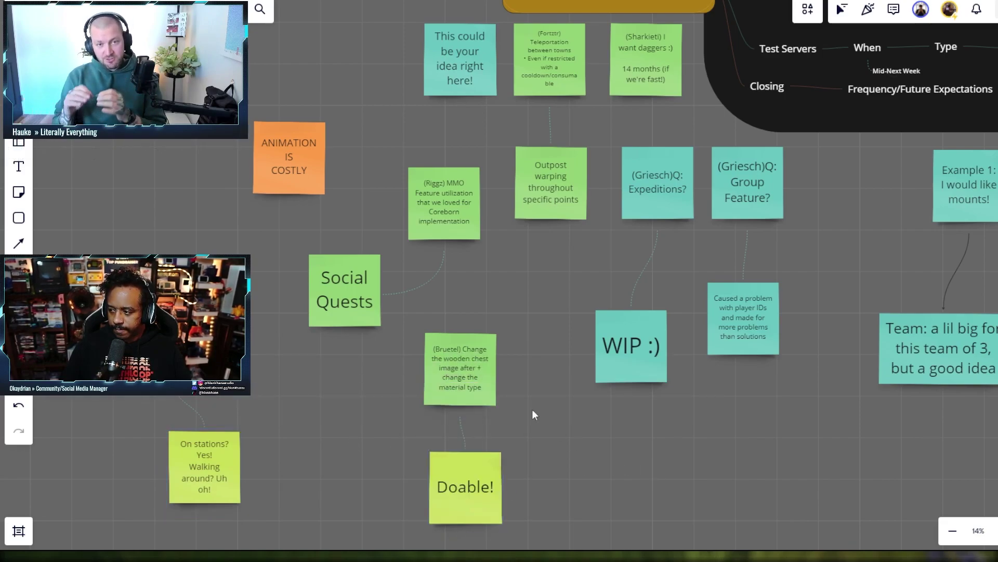
pyautogui.click(356, 279)
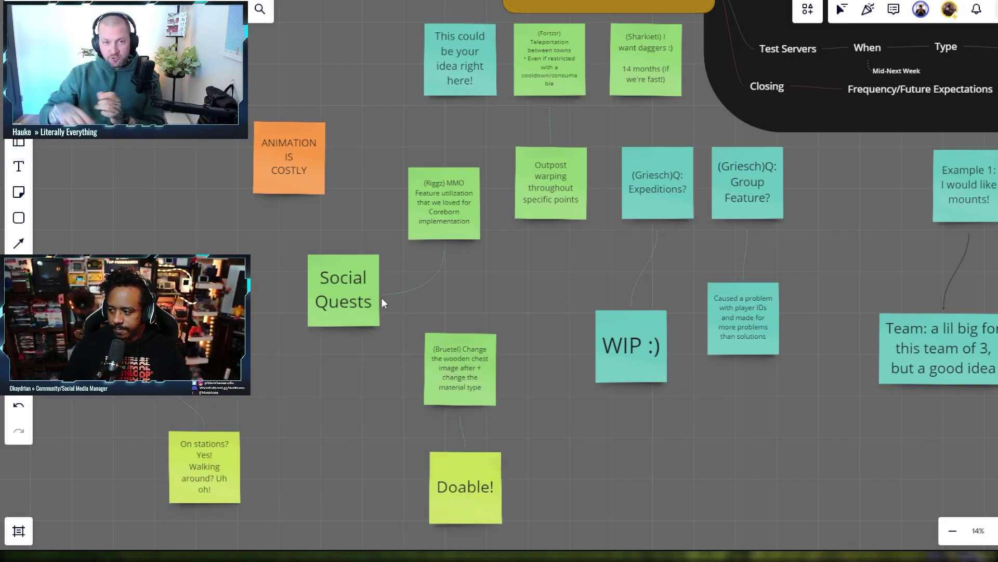
pyautogui.click(343, 199)
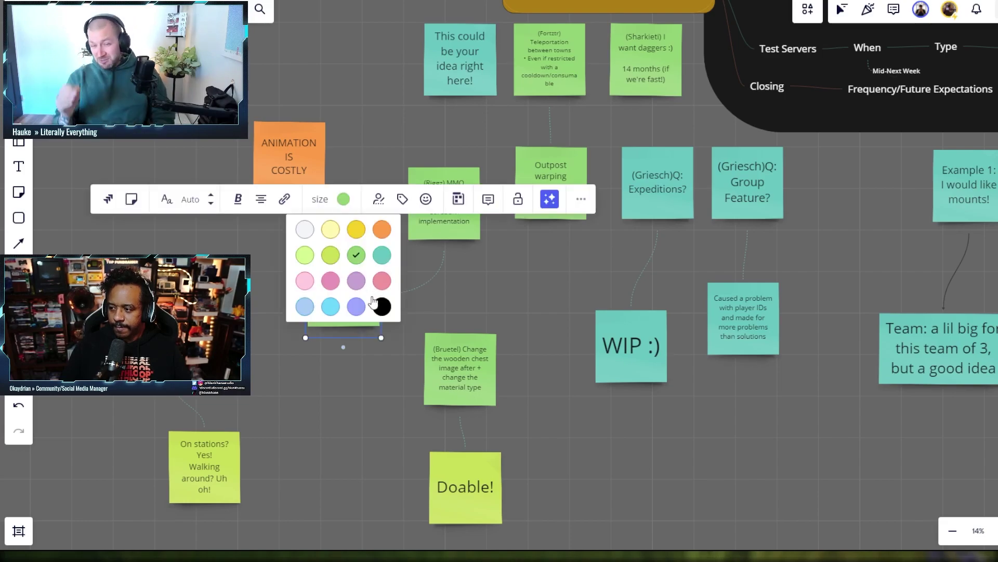
pyautogui.click(331, 255)
pyautogui.click(352, 359)
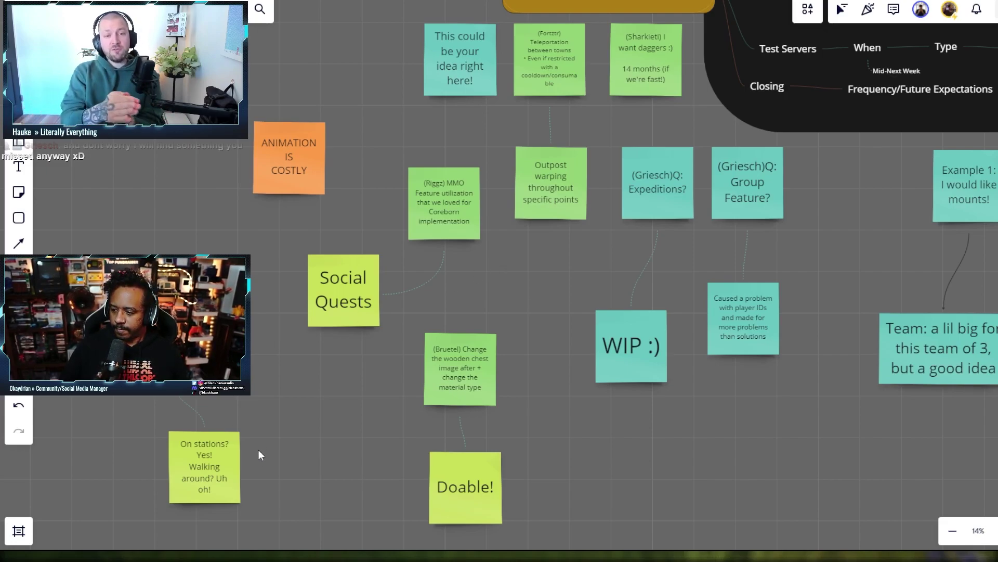
# Change 'Uh oh!' to 'Yes!' and add 'The SAME Jibbling from the station ALSO working around? Uh oh!'
pyautogui.click(219, 488)
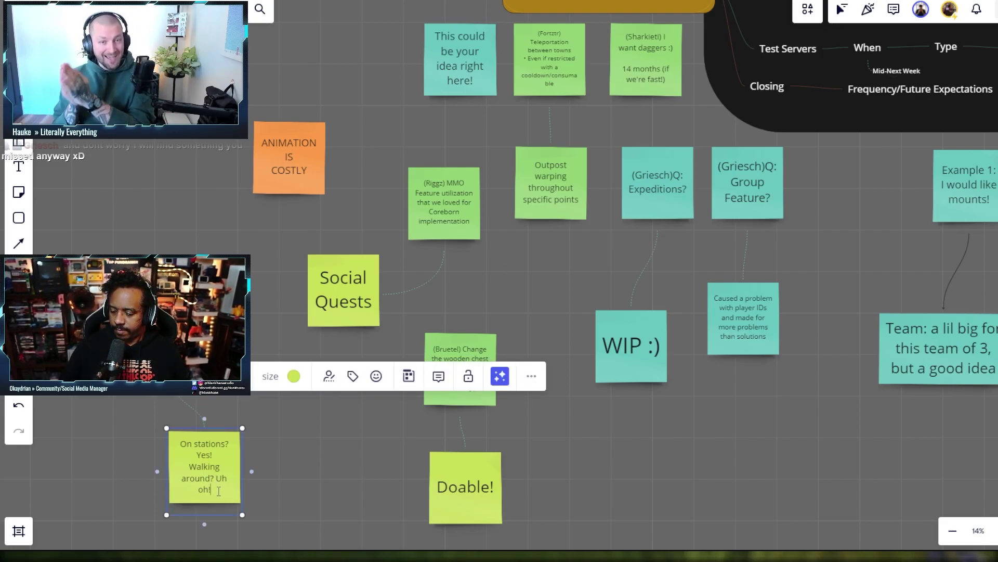
pyautogui.moveTo(218, 491); pyautogui.dragTo(215, 479)
pyautogui.write('Yes!')
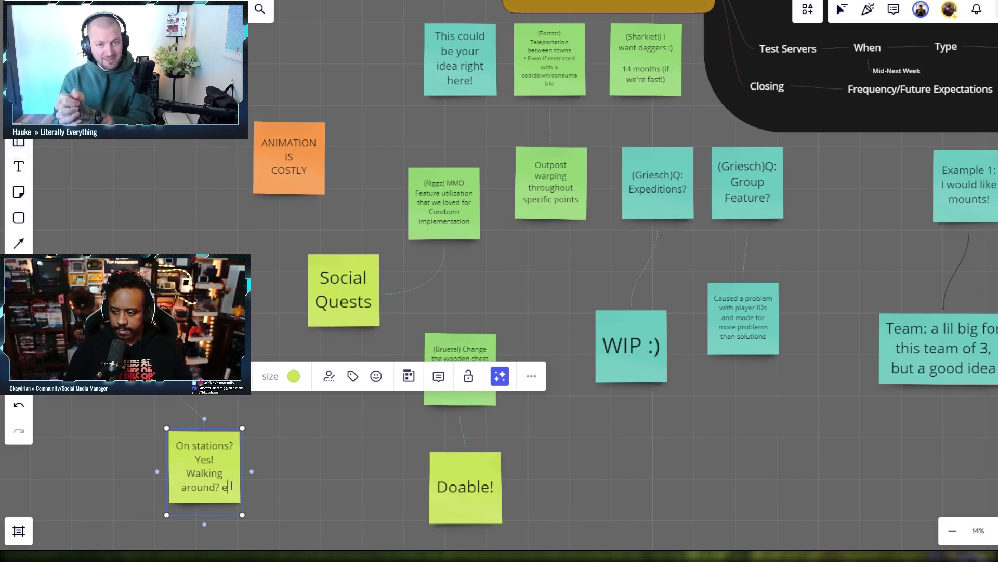
pyautogui.press('Return')
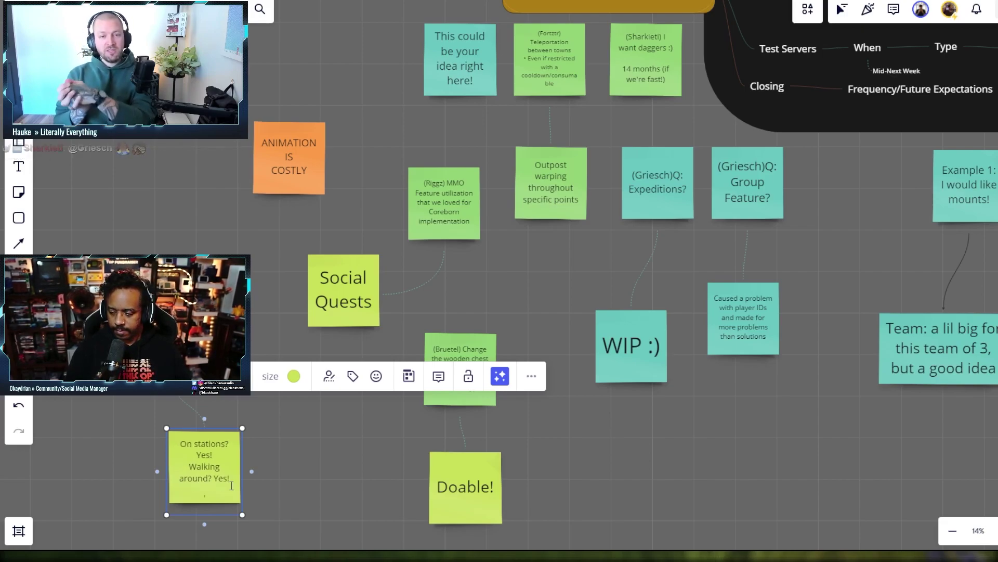
pyautogui.press('Return')
pyautogui.write('The S')
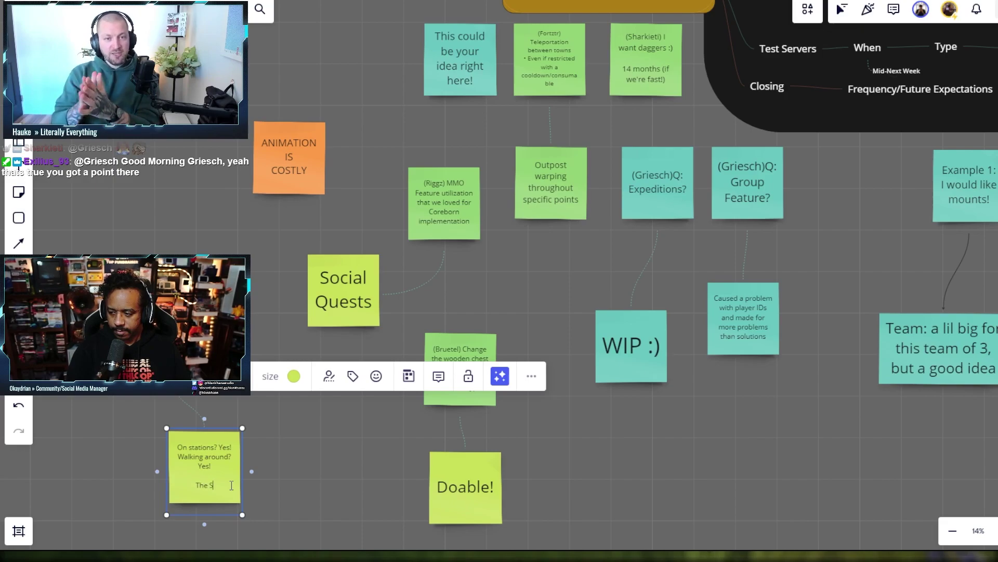
pyautogui.write('AME Jibbling')
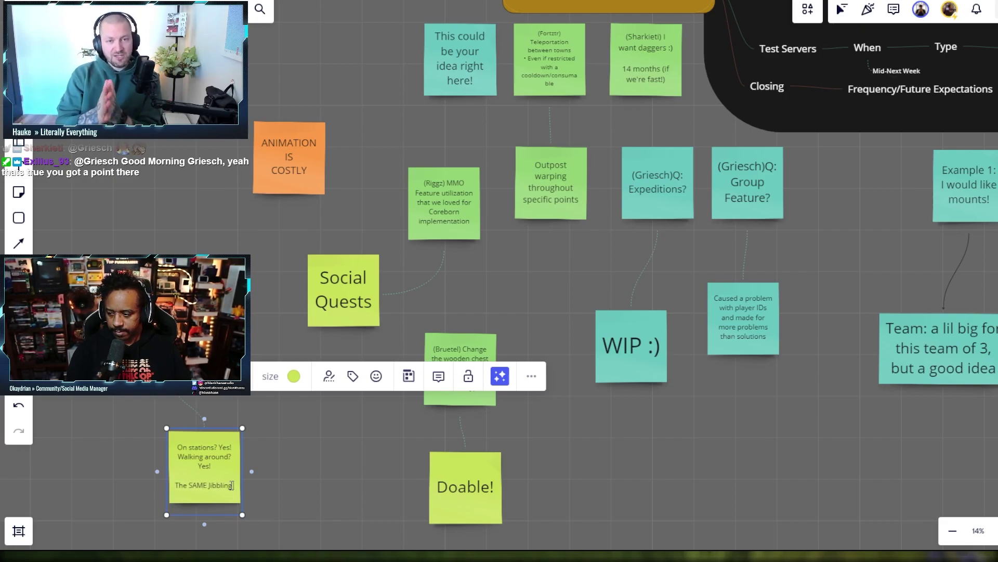
pyautogui.write(' from the station A')
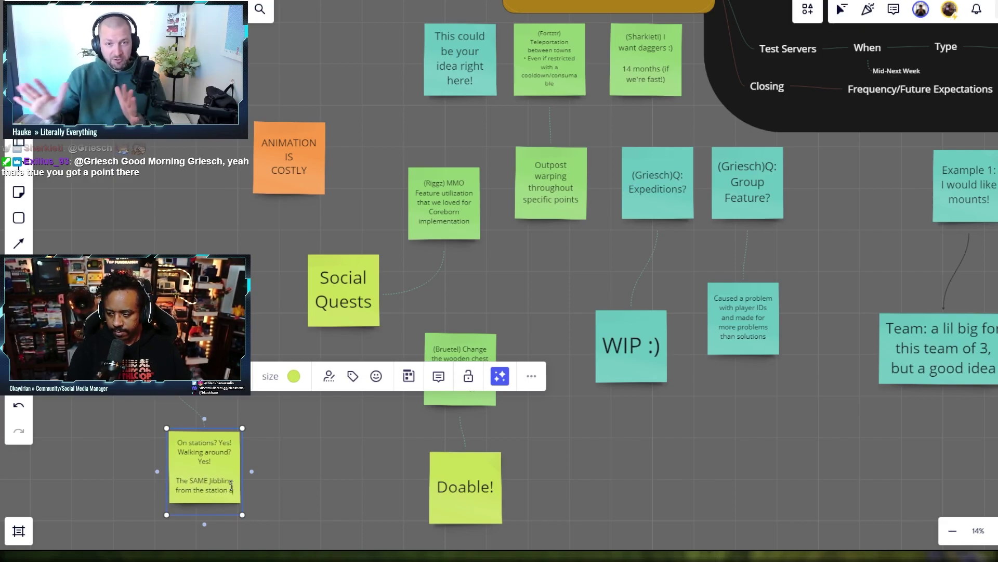
pyautogui.write('LSO working aro')
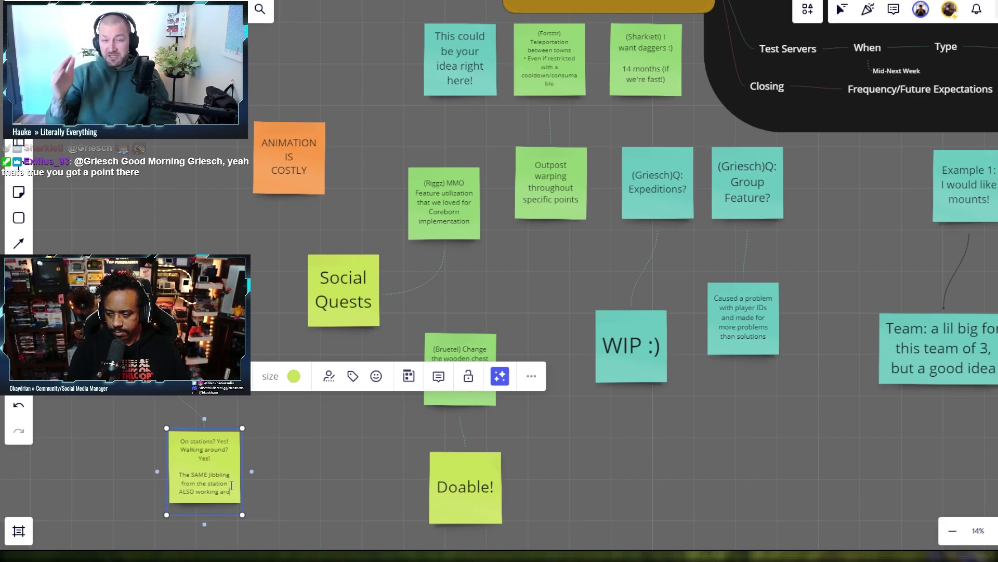
pyautogui.write('und? Uh oh!')
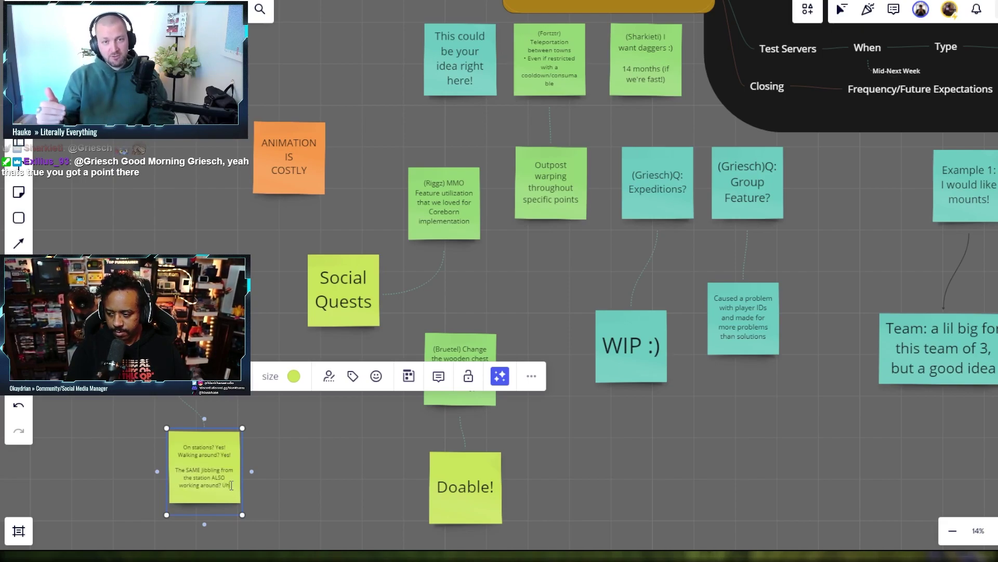
pyautogui.click(319, 485)
pyautogui.scroll(5, 320, 485)
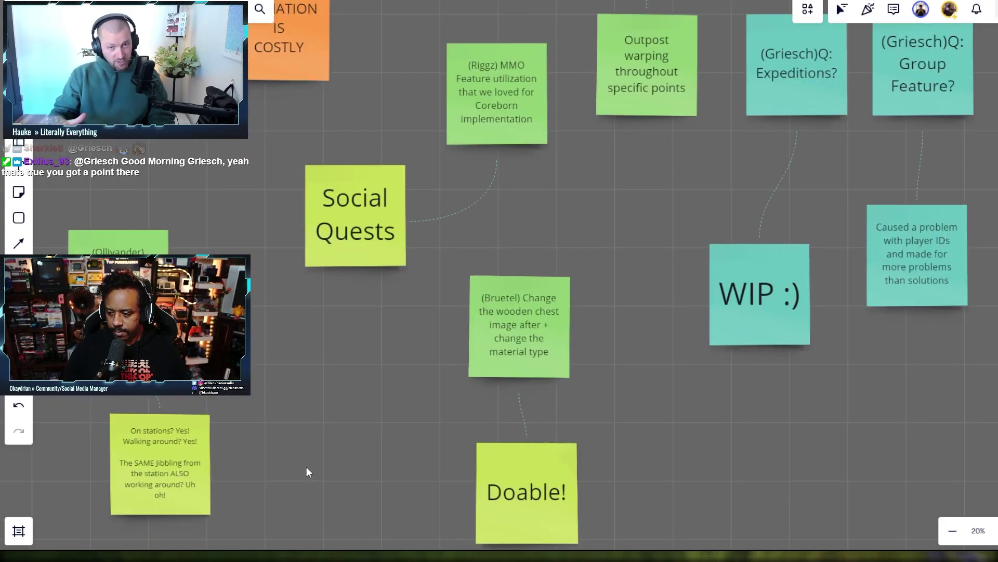
pyautogui.moveTo(405, 437); pyautogui.dragTo(595, 436)
pyautogui.scroll(1, 572, 437)
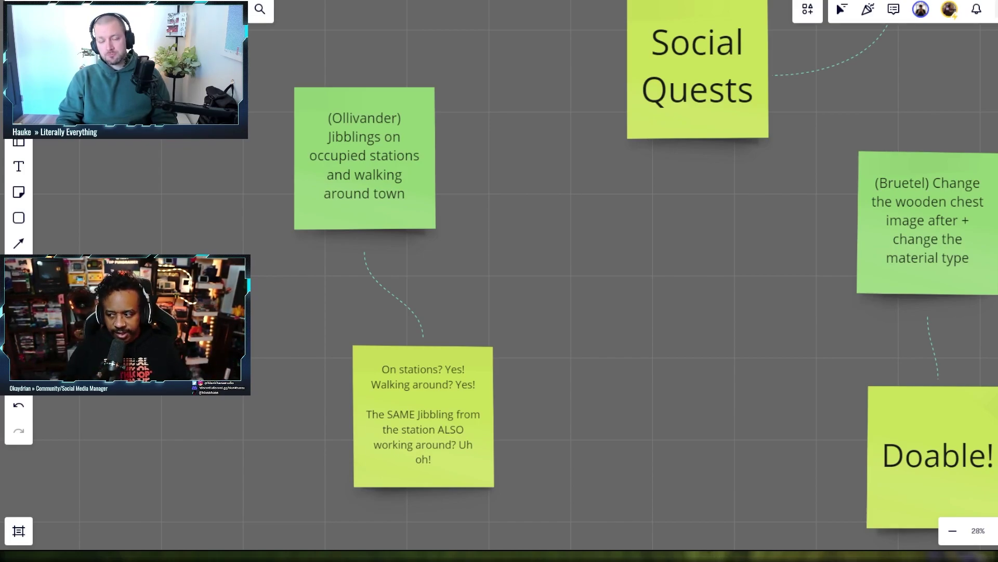
# Duplicate the Jibblings note and retype it as Mumantai's 'Blueprint copying/pasting/moving' idea
pyautogui.scroll(-3, 813, 318)
pyautogui.scroll(-1, 721, 320)
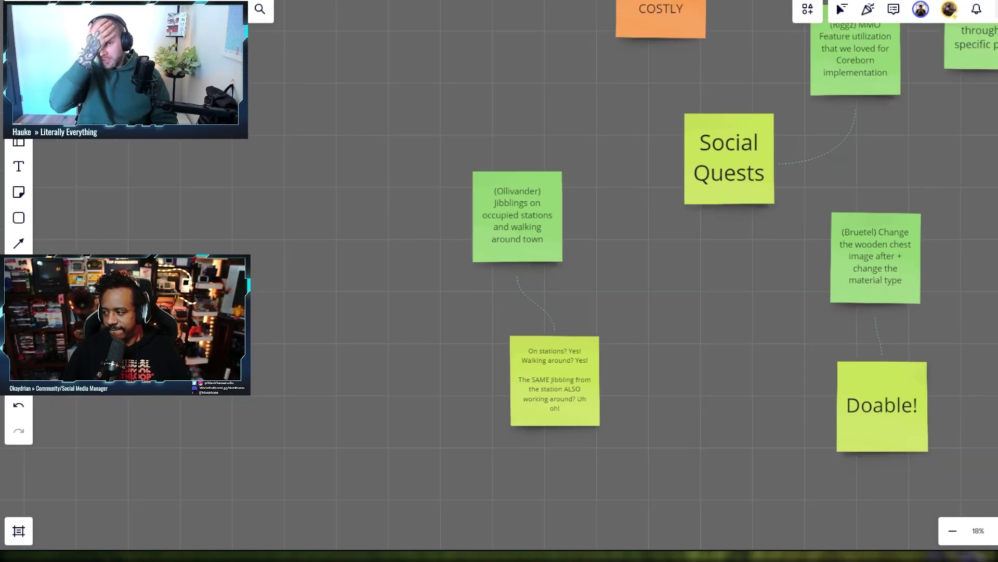
pyautogui.hscroll(3, 635, 299)
pyautogui.click(426, 200)
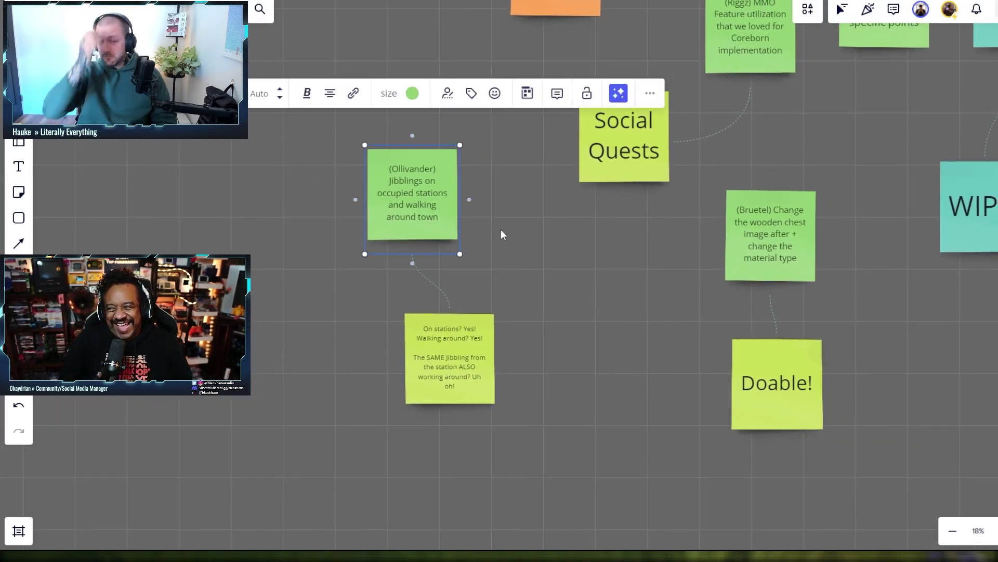
pyautogui.hotkey('ctrl', 'd')
pyautogui.moveTo(535, 267); pyautogui.dragTo(591, 270)
pyautogui.doubleClick(622, 253)
pyautogui.doubleClick(603, 228)
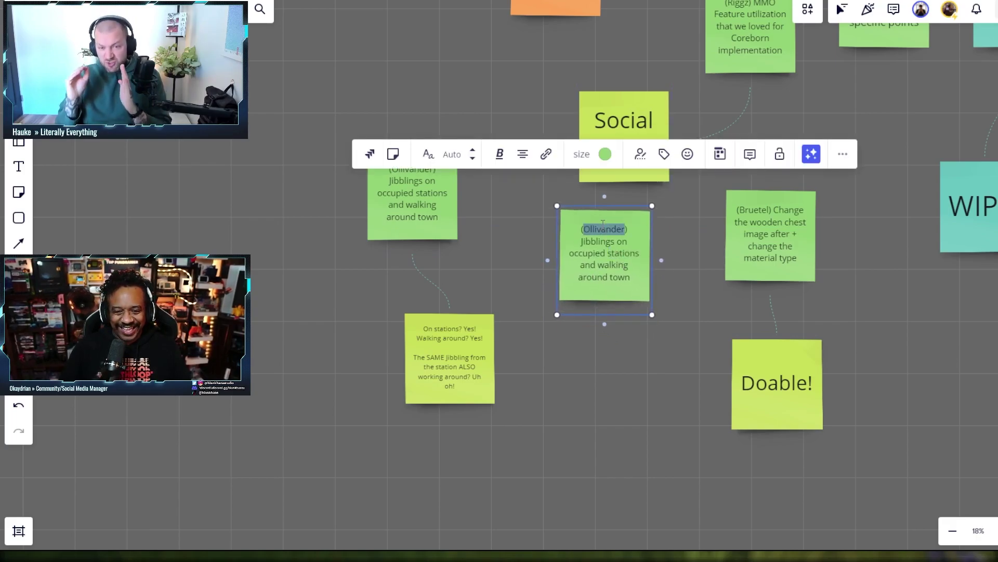
pyautogui.write('Mumant')
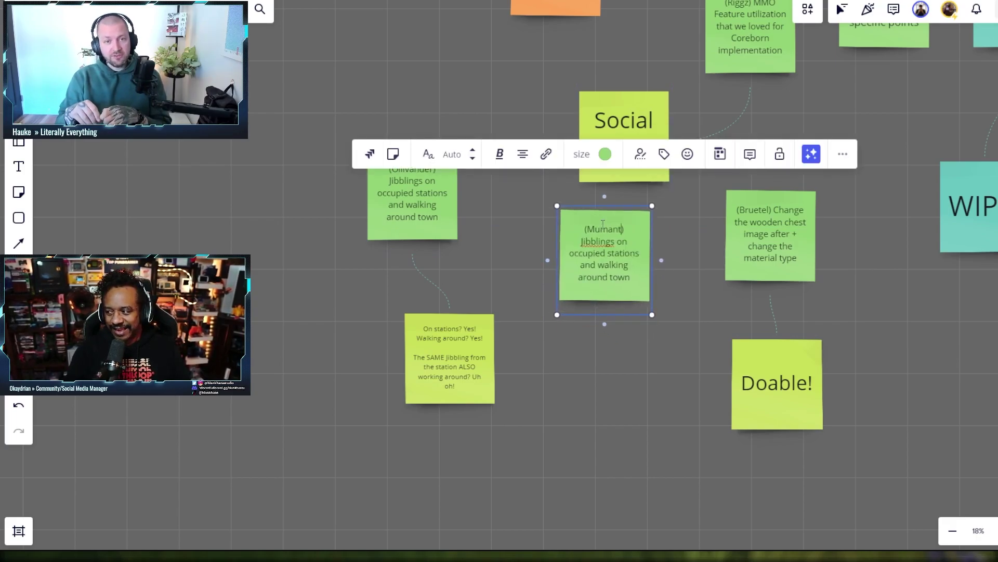
pyautogui.write('ai')
pyautogui.moveTo(632, 278); pyautogui.dragTo(581, 242)
pyautogui.write('Bluepri')
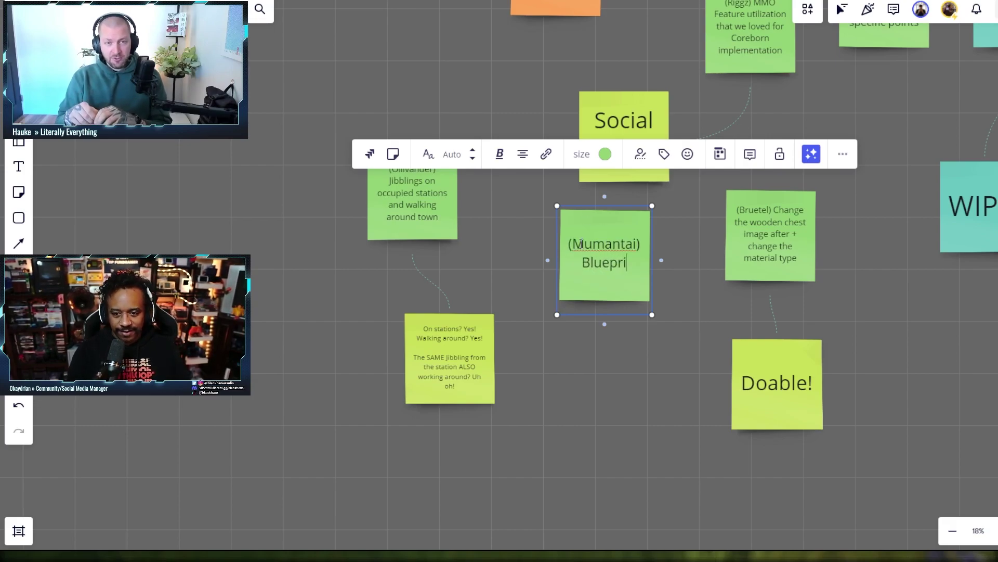
pyautogui.write('nt copyringh')
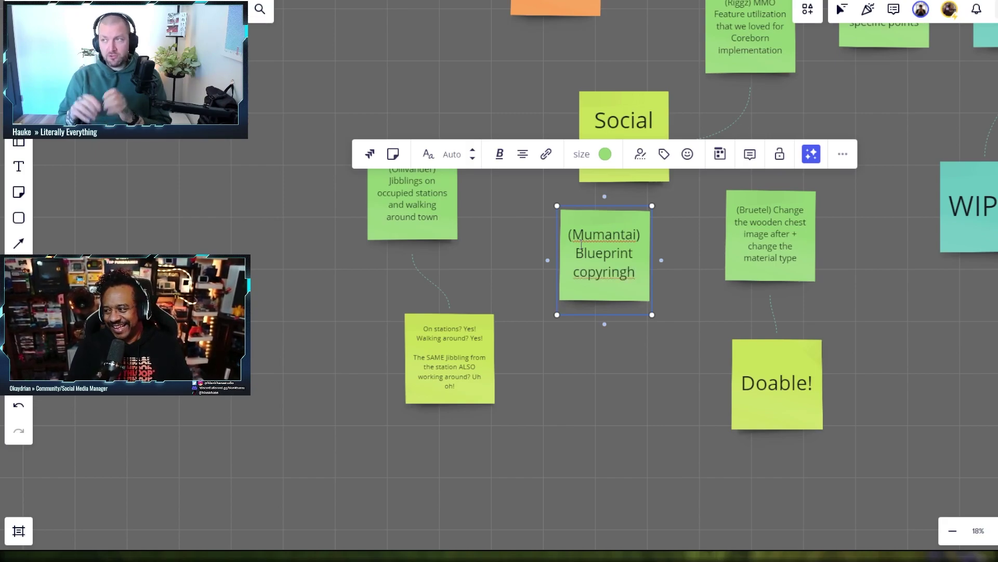
pyautogui.press('BackSpace')
pyautogui.press('BackSpace')
pyautogui.press('BackSpace')
pyautogui.press('BackSpace')
pyautogui.press('BackSpace')
pyautogui.write('ing/pa')
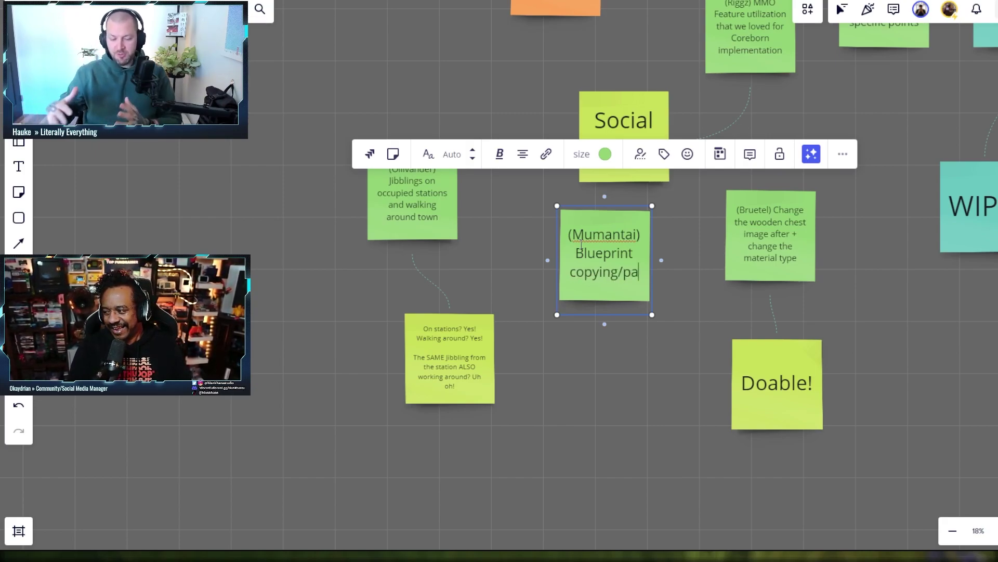
pyautogui.write('sting/moving')
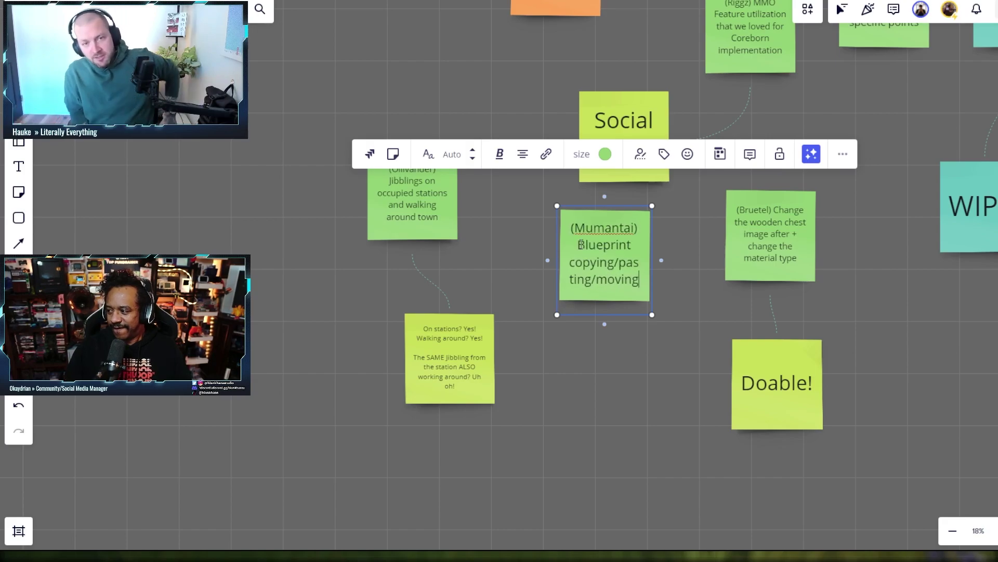
pyautogui.click(619, 366)
# Add an empty connected lime green reply note beneath the Blueprint idea
pyautogui.click(601, 295)
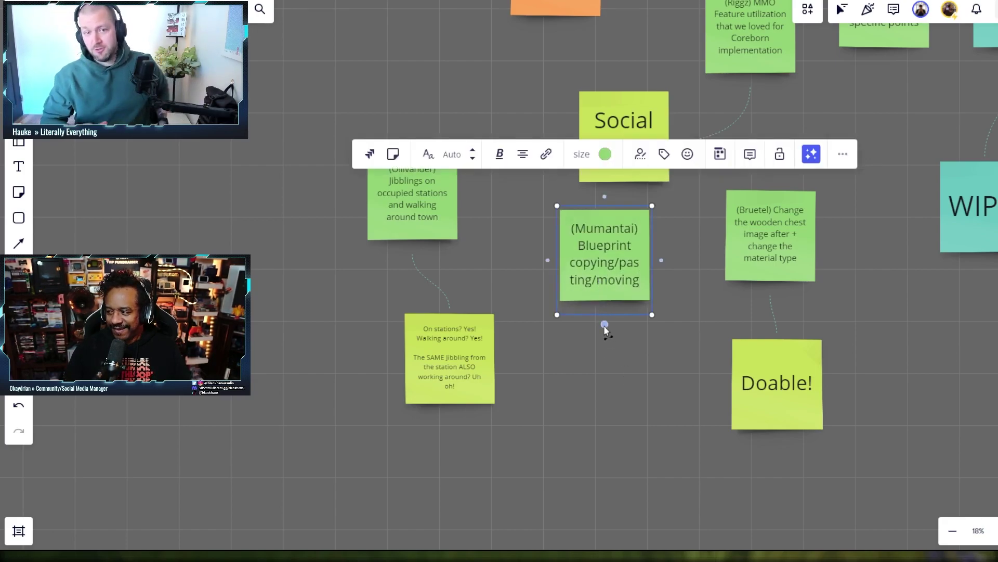
pyautogui.moveTo(604, 326); pyautogui.dragTo(584, 379)
pyautogui.click(624, 428)
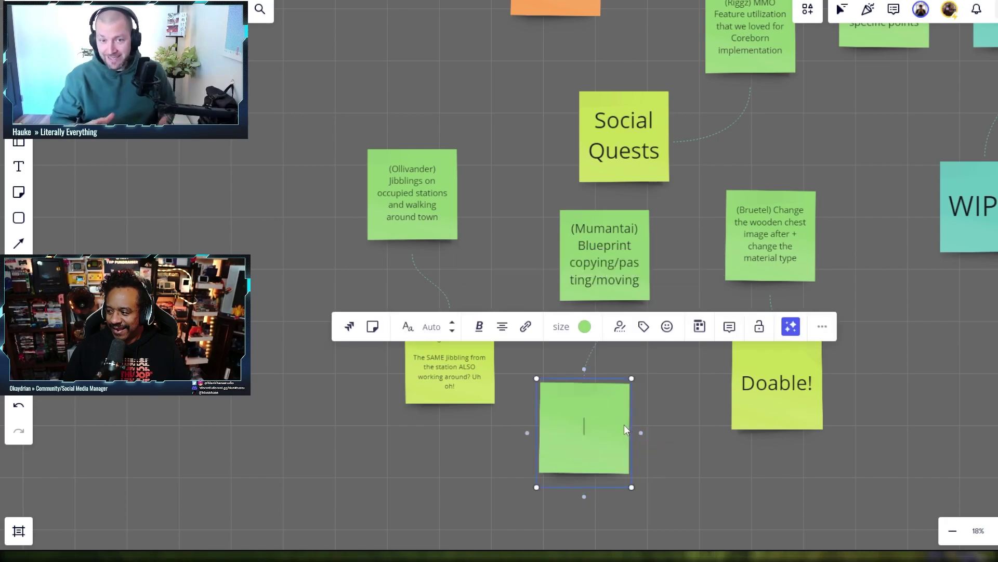
pyautogui.click(585, 326)
pyautogui.click(568, 381)
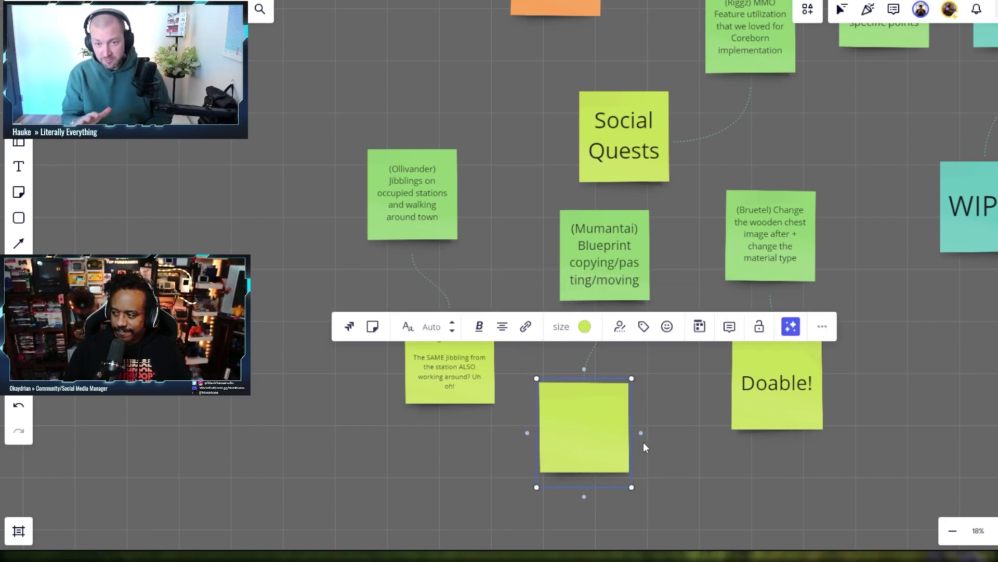
# Try a skull emoji reaction on the reply note, then remove it again
pyautogui.click(667, 326)
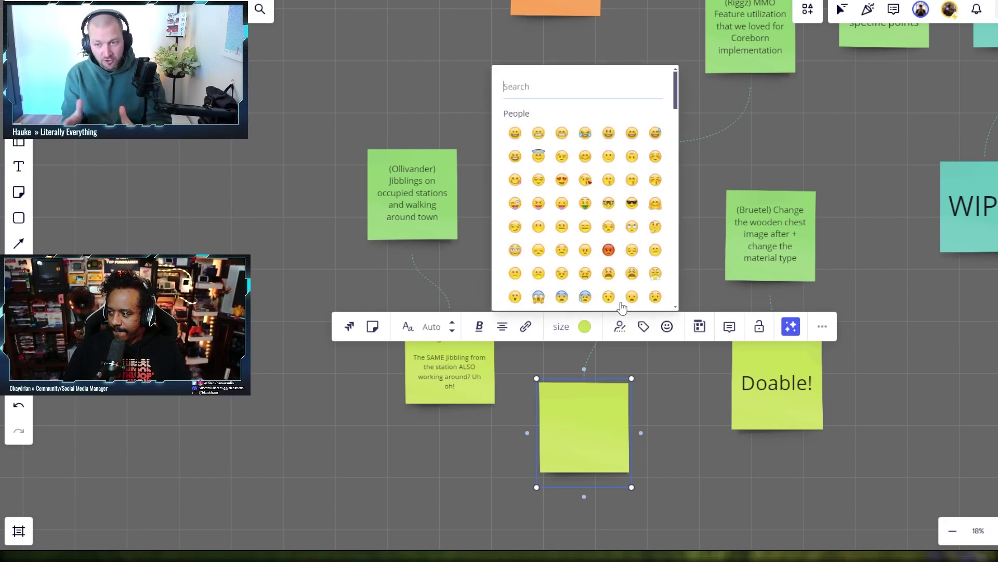
pyautogui.write('skull')
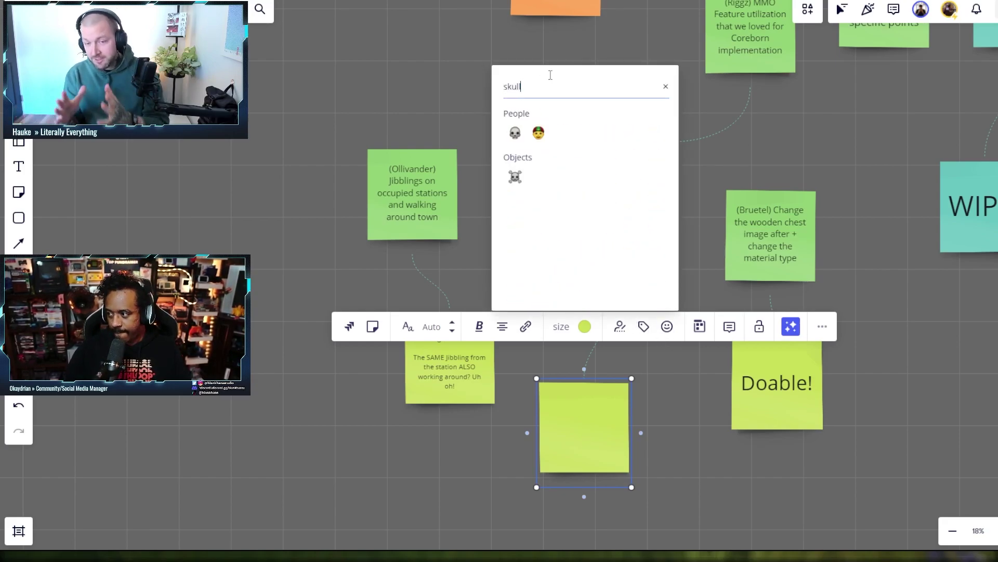
pyautogui.click(515, 133)
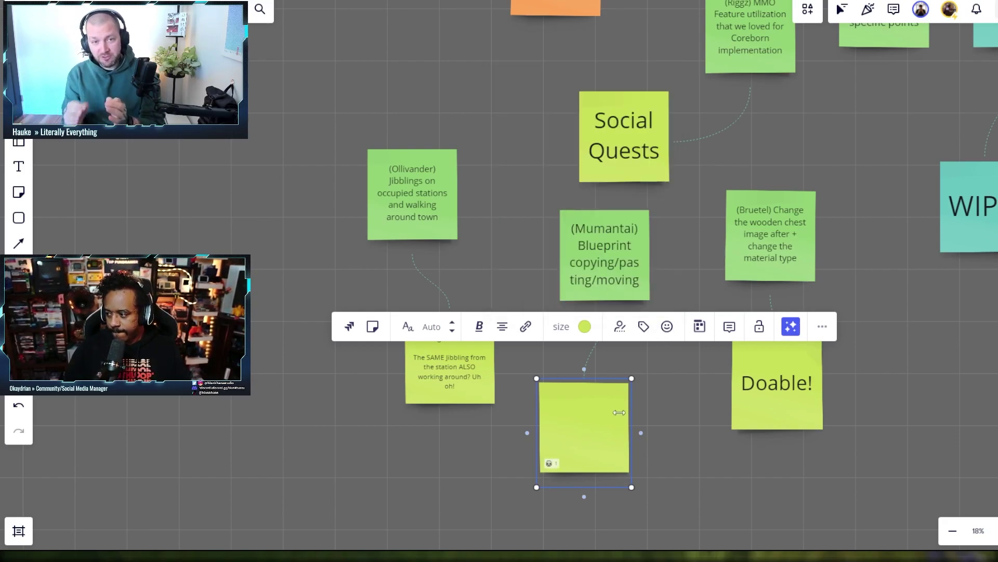
pyautogui.click(550, 463)
pyautogui.click(659, 459)
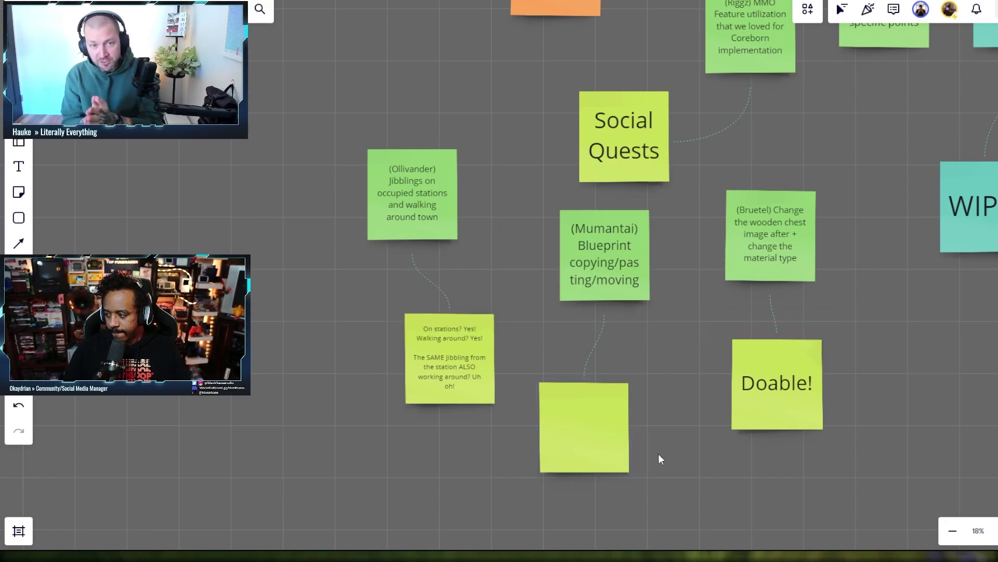
# Insert a skull emoji as the text of the empty reply note
pyautogui.click(556, 445)
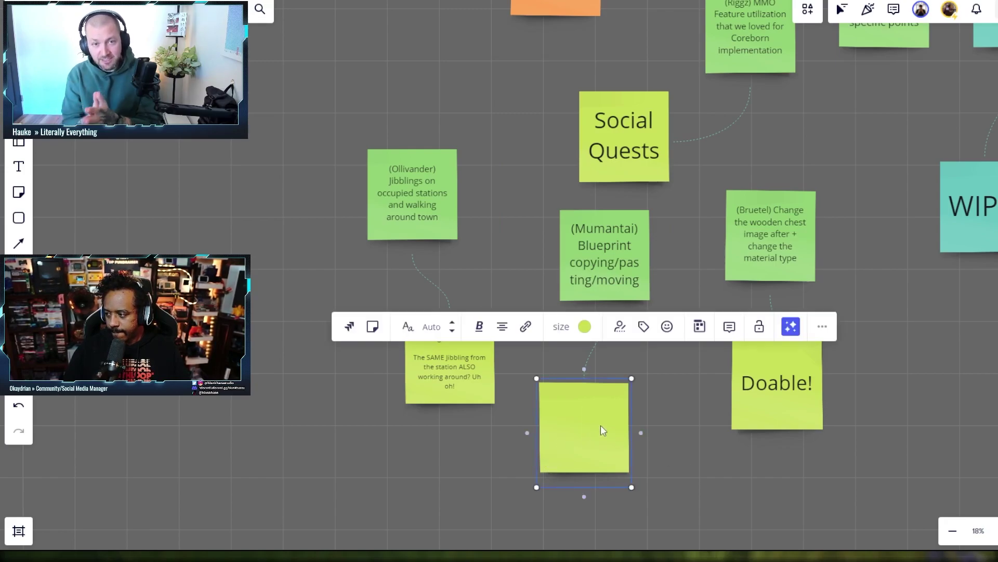
pyautogui.click(601, 397)
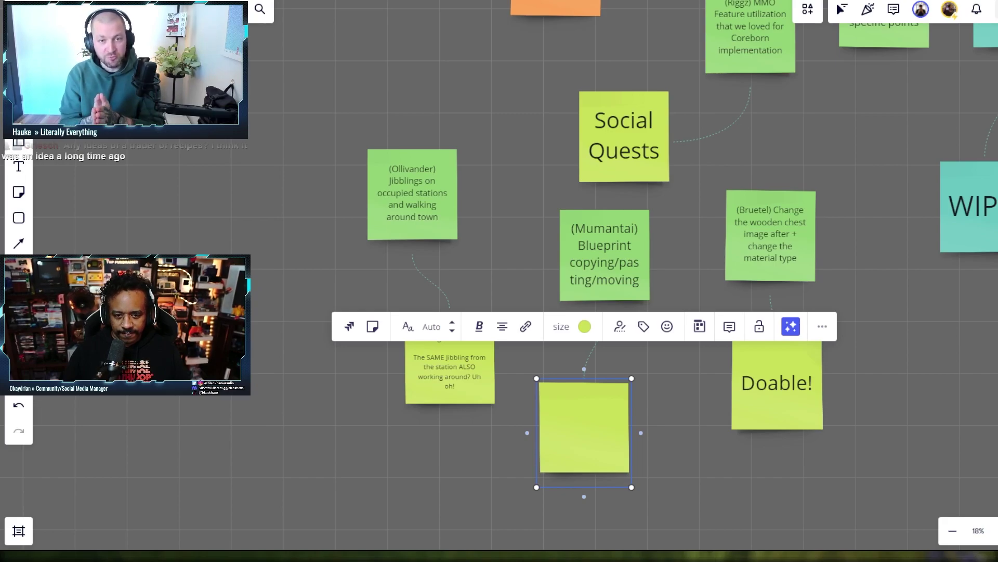
pyautogui.press('Return')
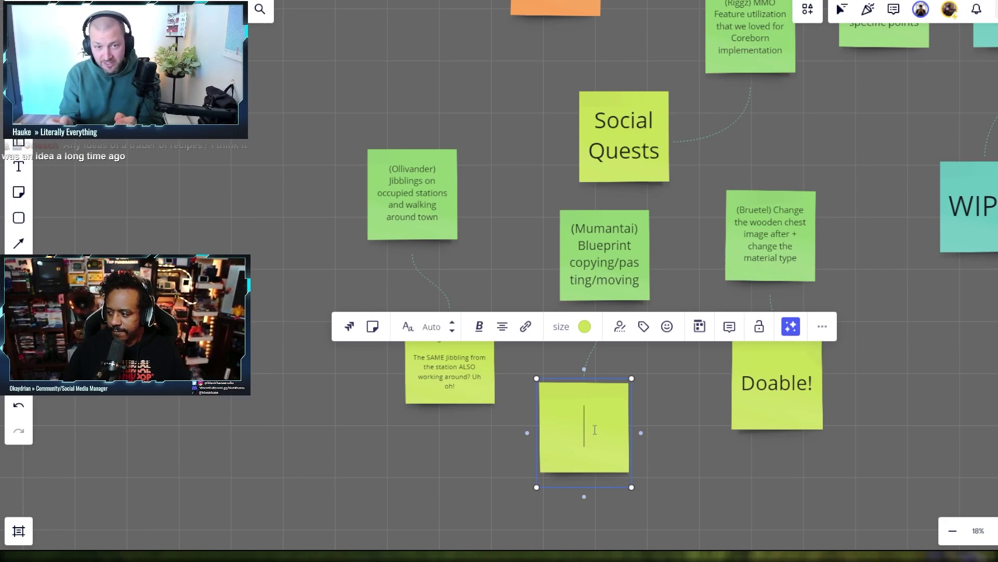
pyautogui.write('💀')
pyautogui.click(661, 433)
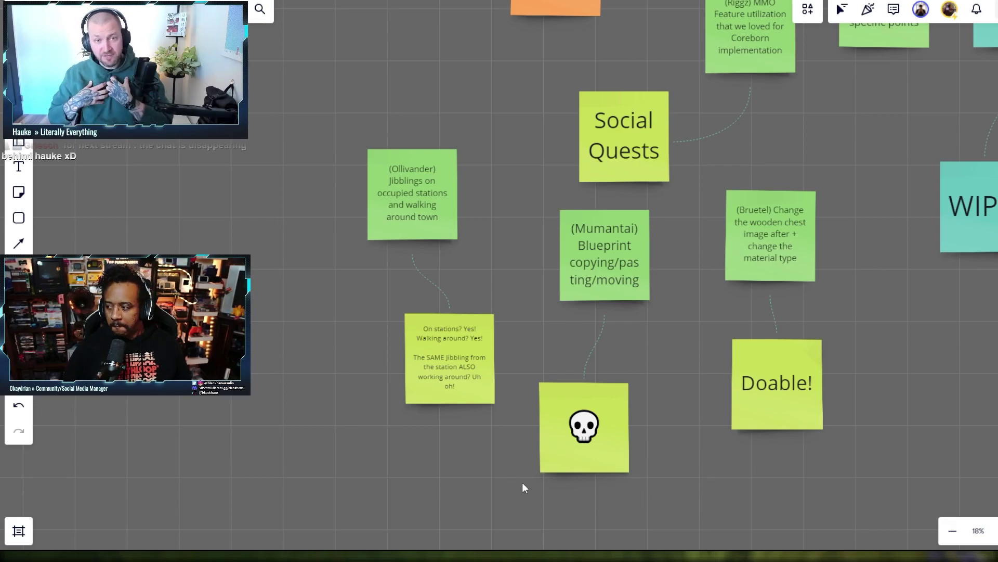
# Add a line under the skull: 'Big for the APAC team, but something we can take forward OR some form of faster blueprinting'
pyautogui.scroll(1, 683, 483)
pyautogui.scroll(2, 686, 472)
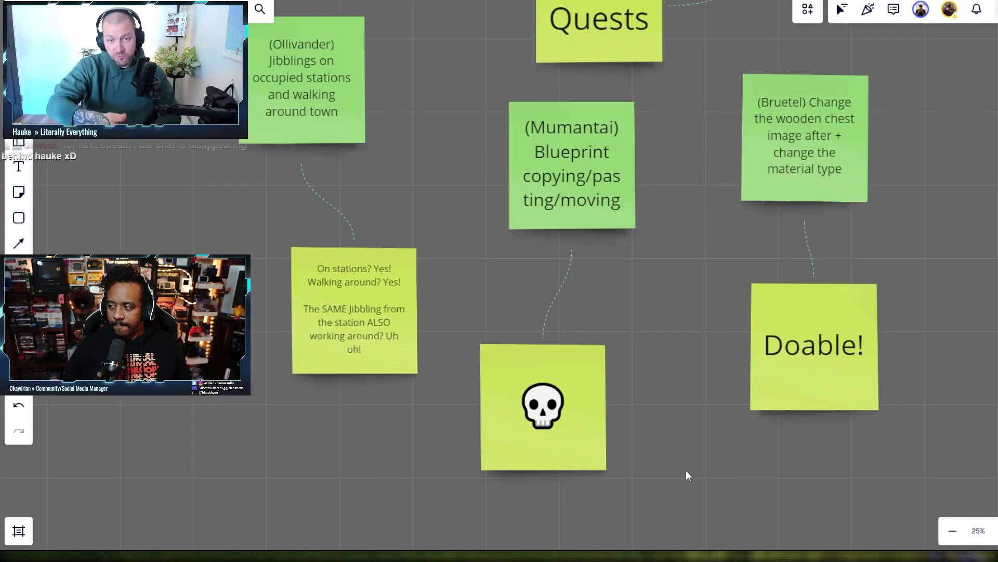
pyautogui.moveTo(685, 469); pyautogui.dragTo(688, 429)
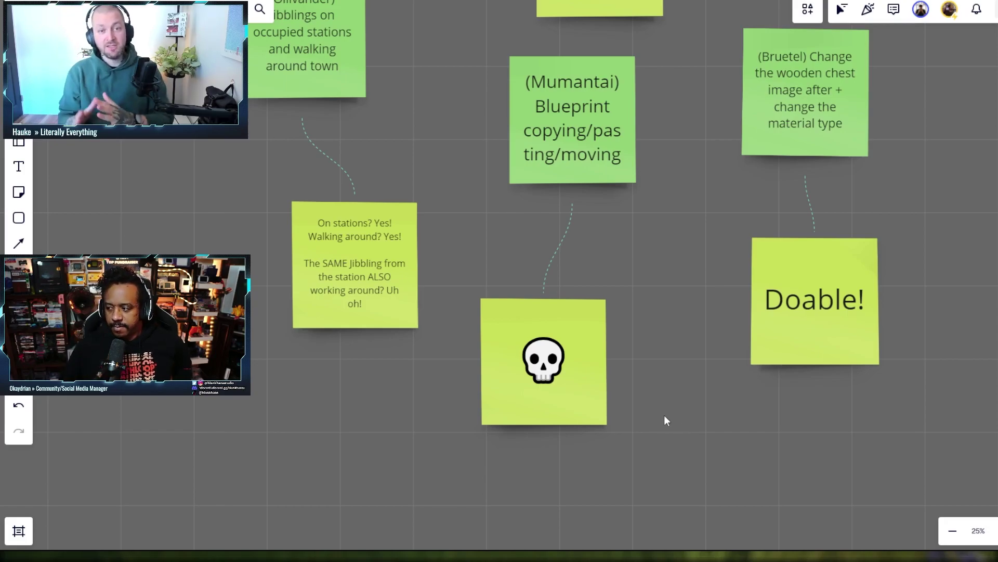
pyautogui.click(571, 366)
pyautogui.click(573, 373)
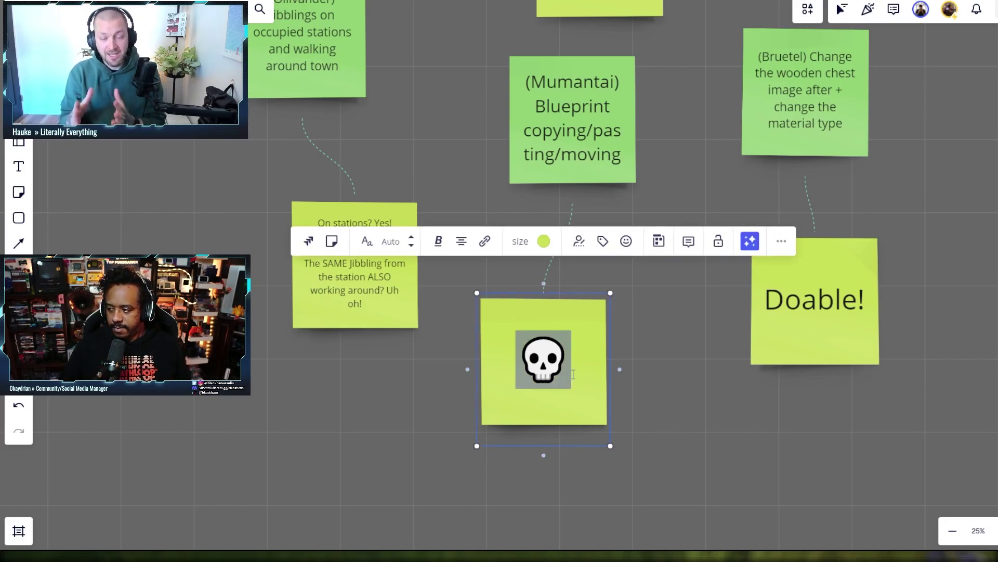
pyautogui.click(572, 375)
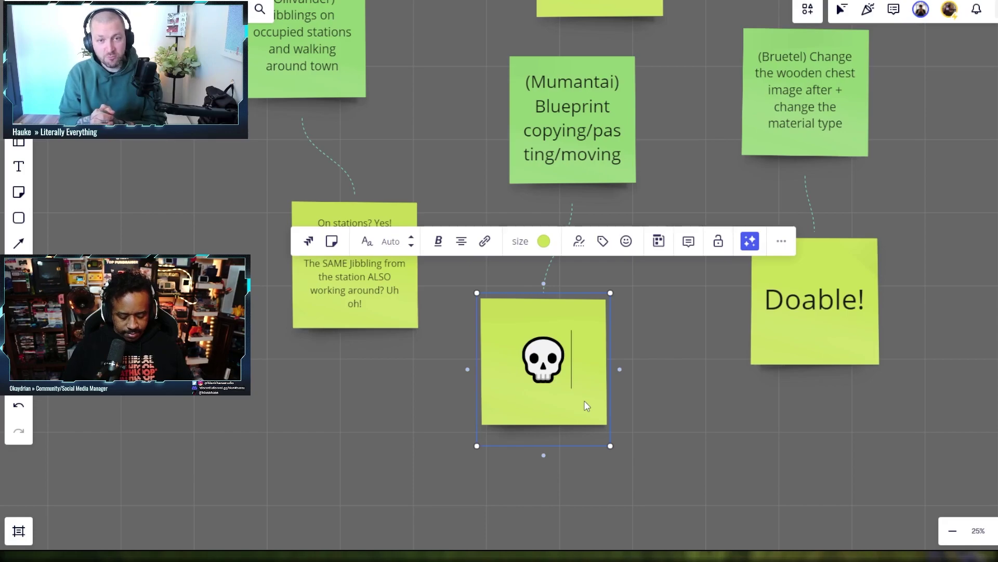
pyautogui.press('Return')
pyautogui.write('Big for the ')
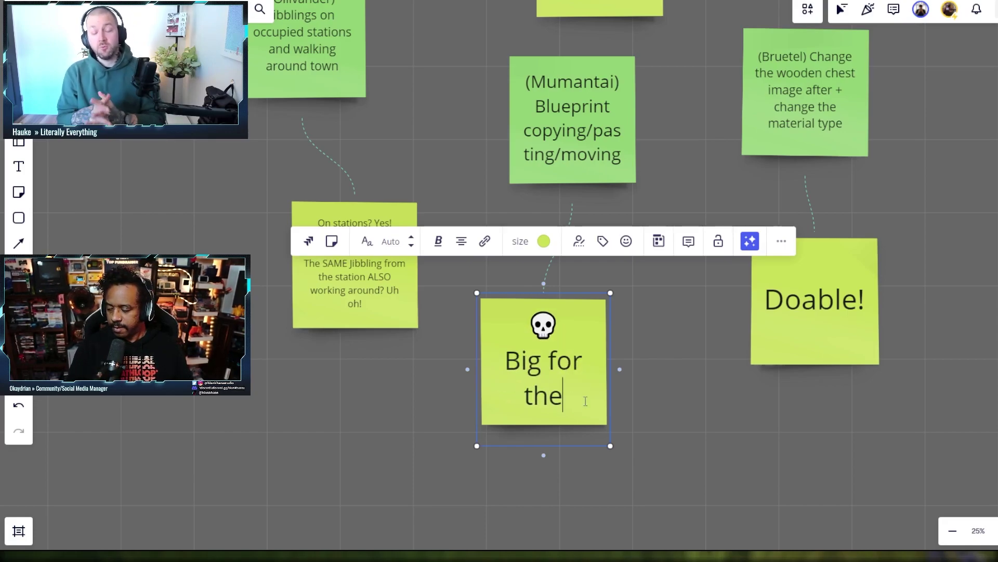
pyautogui.write('APAC')
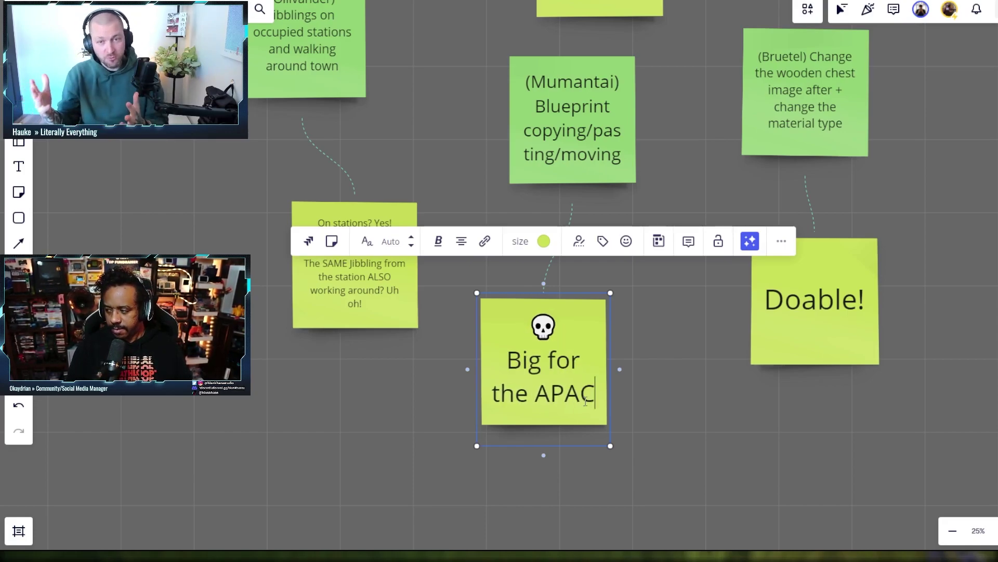
pyautogui.write(' team')
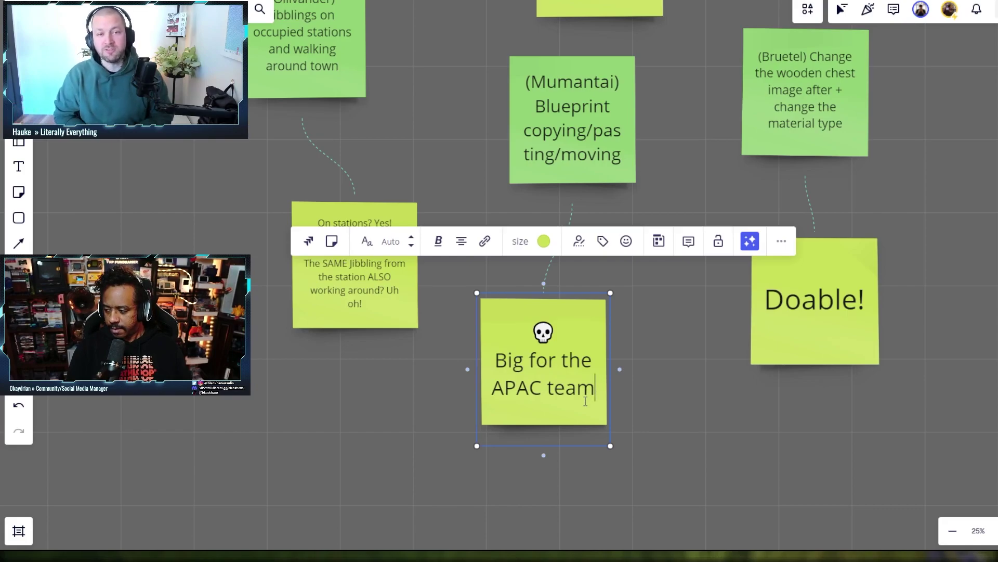
pyautogui.write(', but')
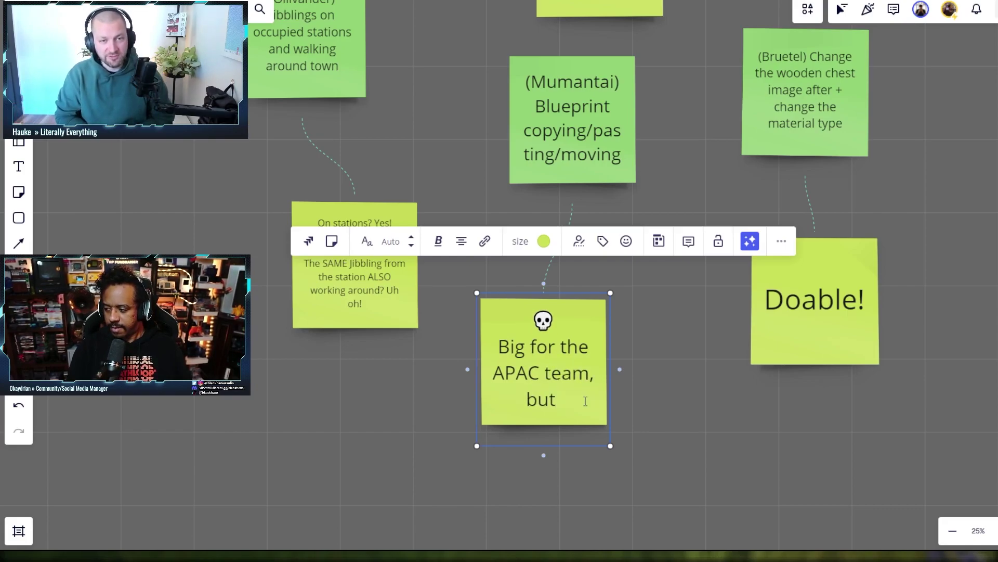
pyautogui.write(' something we c')
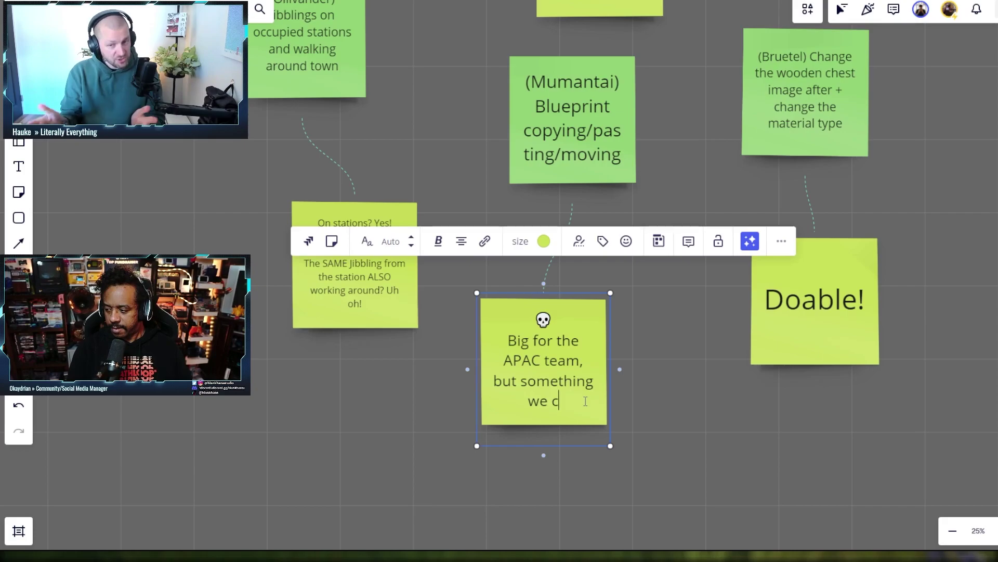
pyautogui.write('an take forward OR')
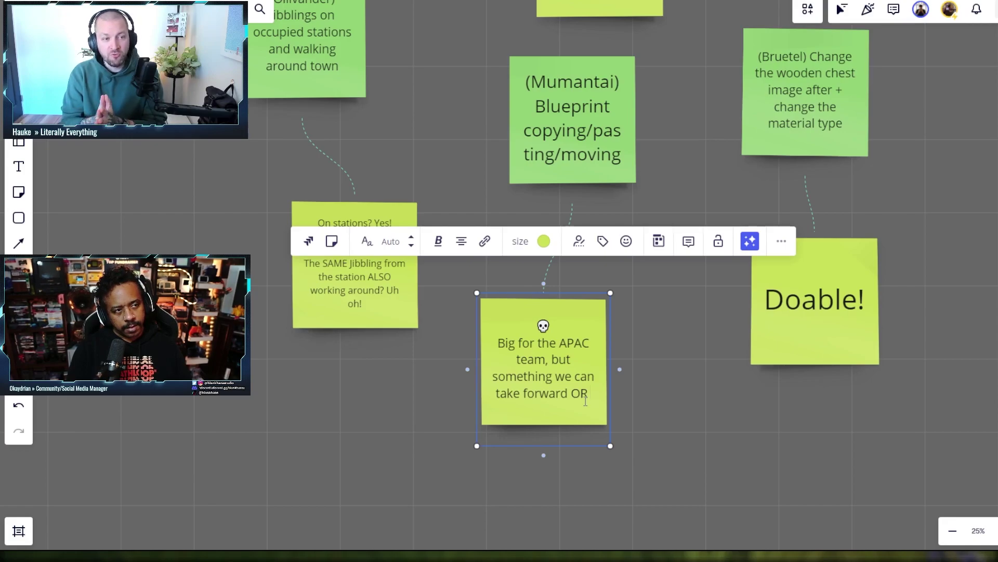
pyautogui.write(' Some form o')
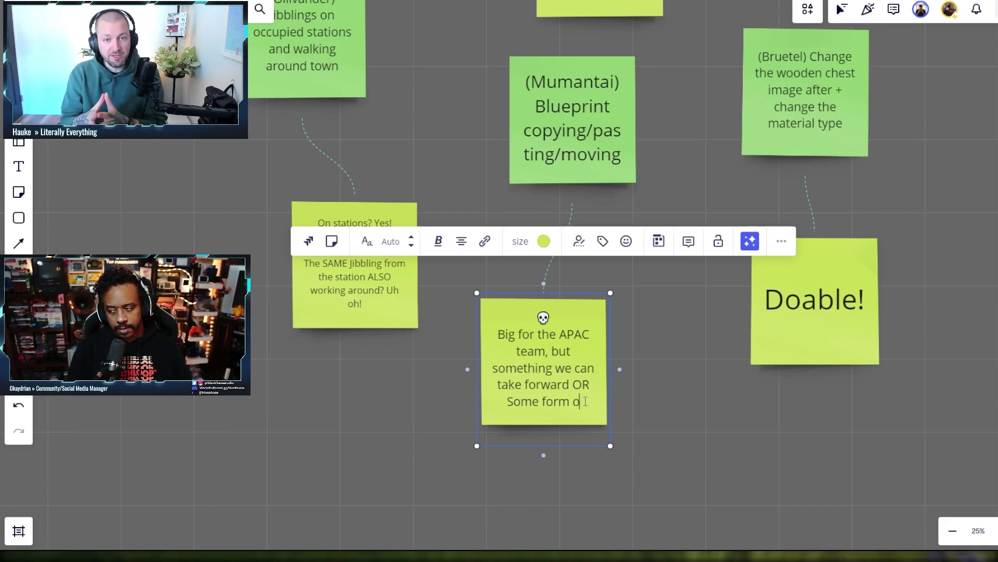
pyautogui.write('f faster bl')
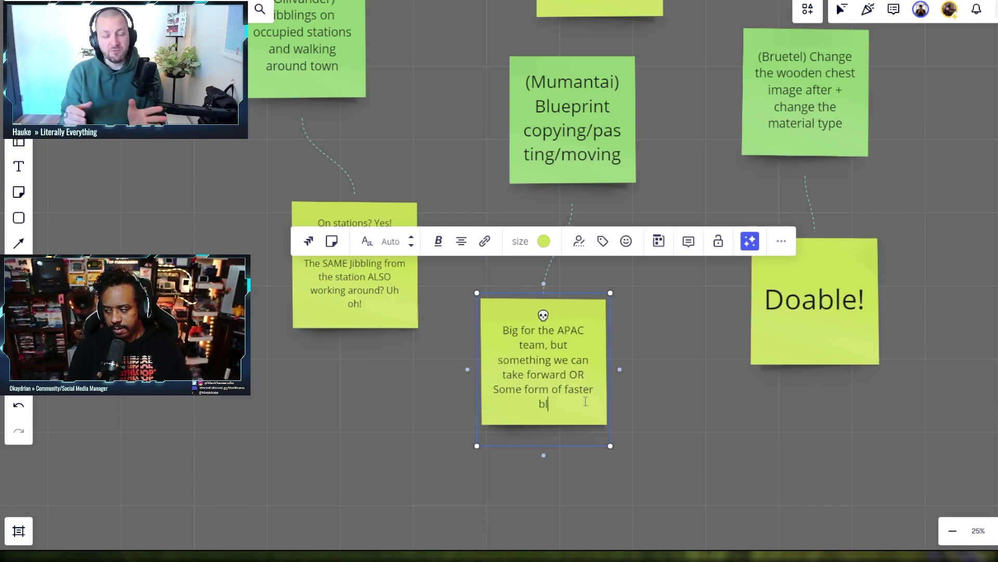
pyautogui.write('ueprinting')
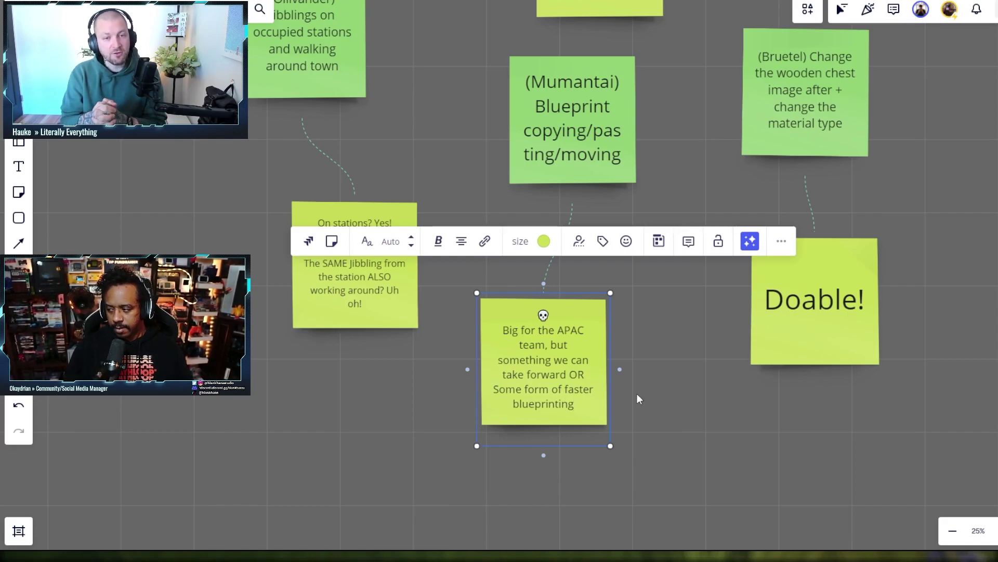
pyautogui.click(791, 452)
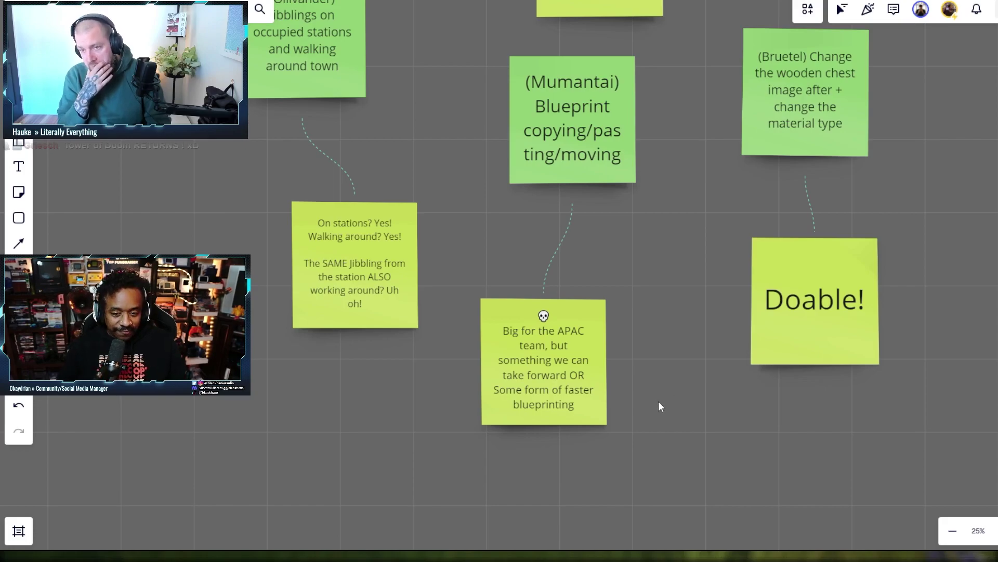
pyautogui.scroll(2, 658, 401)
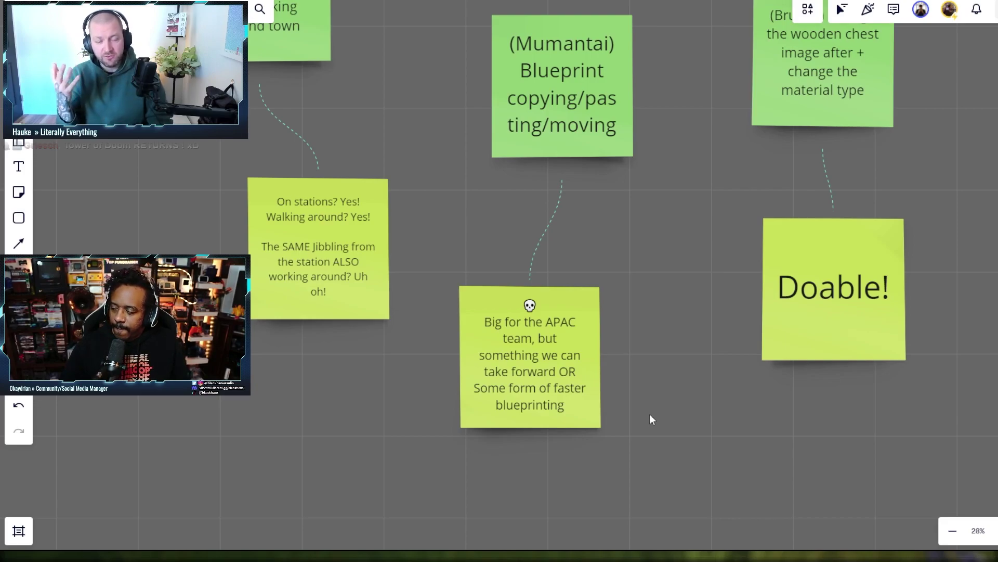
pyautogui.scroll(-2, 650, 415)
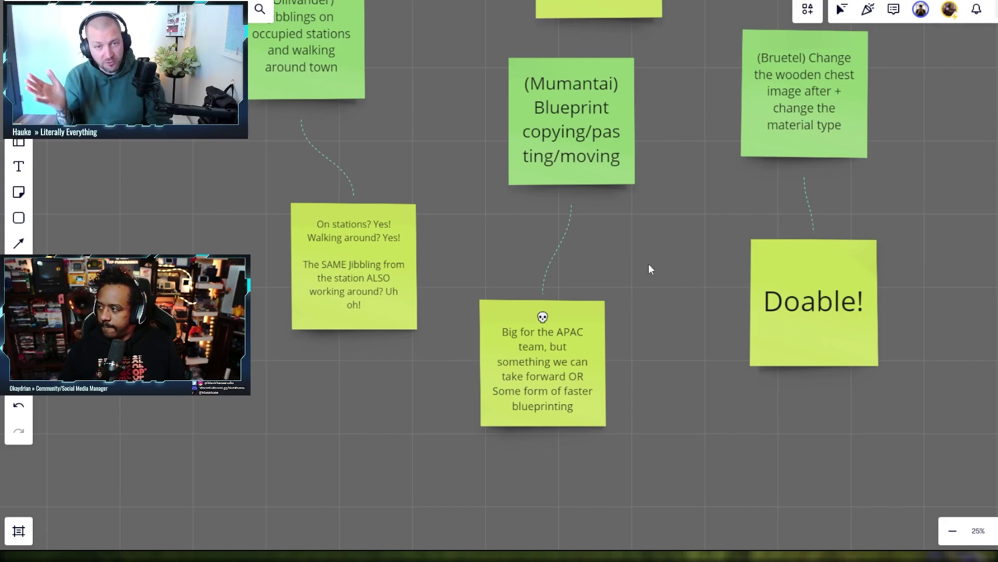
pyautogui.moveTo(635, 250); pyautogui.dragTo(484, 335)
pyautogui.scroll(-3, 605, 330)
pyautogui.moveTo(649, 289); pyautogui.dragTo(606, 328)
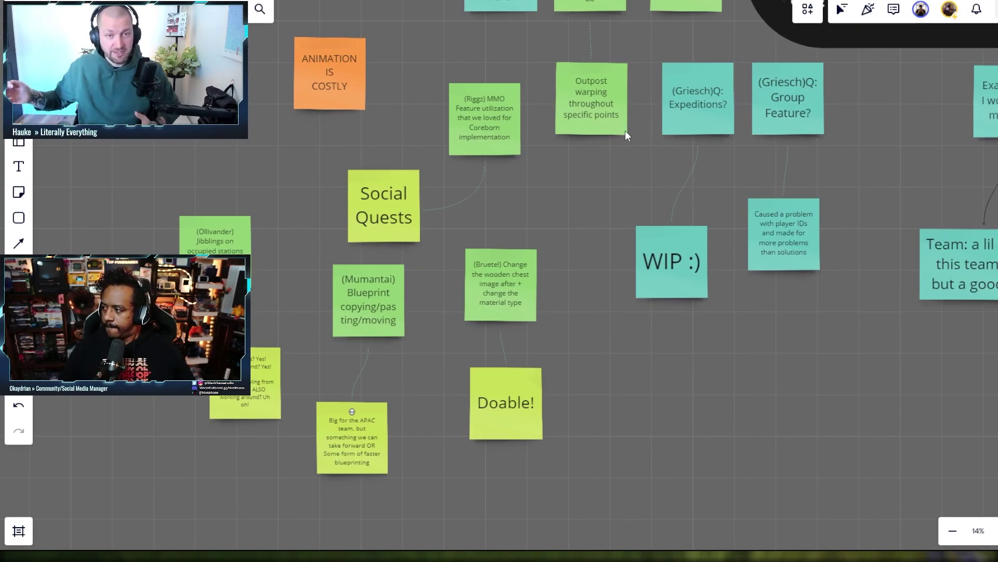
# Duplicate the Outpost warping note and place the copy left of the Ollivander note
pyautogui.click(595, 121)
pyautogui.moveTo(588, 312); pyautogui.dragTo(813, 357)
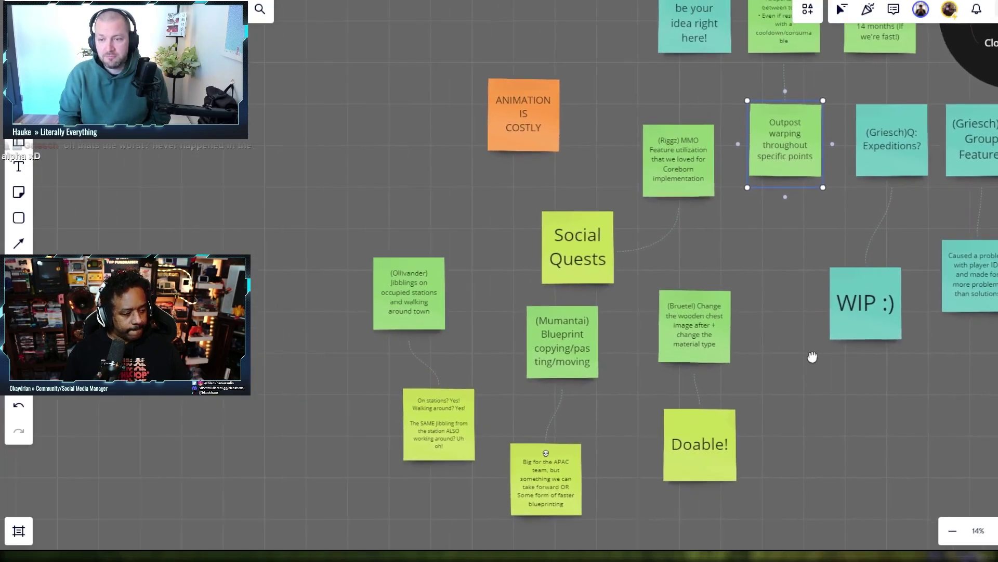
pyautogui.hotkey('ctrl', 'c')
pyautogui.hotkey('ctrl', 'v')
pyautogui.moveTo(380, 203); pyautogui.dragTo(335, 331)
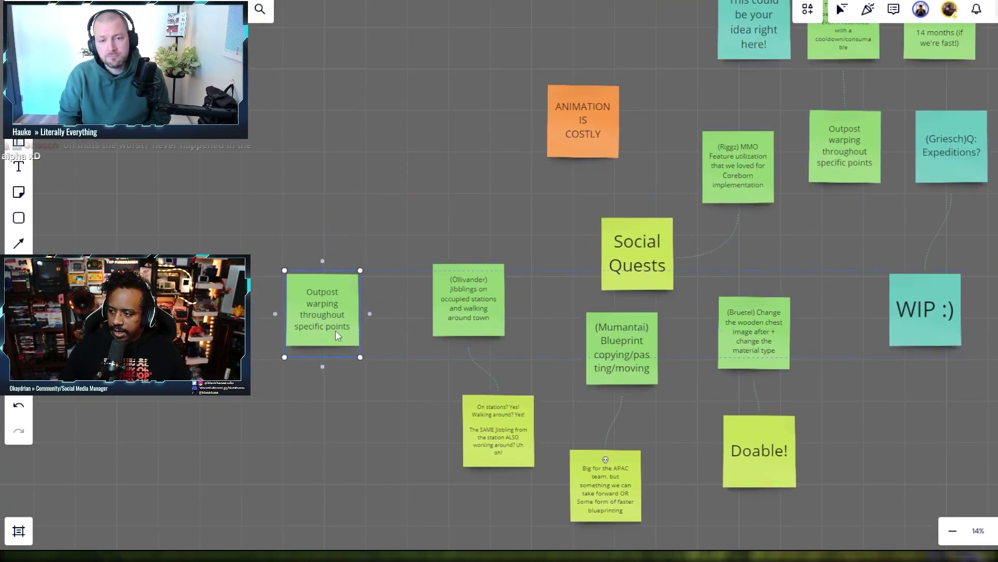
# Start rewriting the copied note as '(Griesch) Trader of Rec…', fixing typos along the way
pyautogui.doubleClick(336, 309)
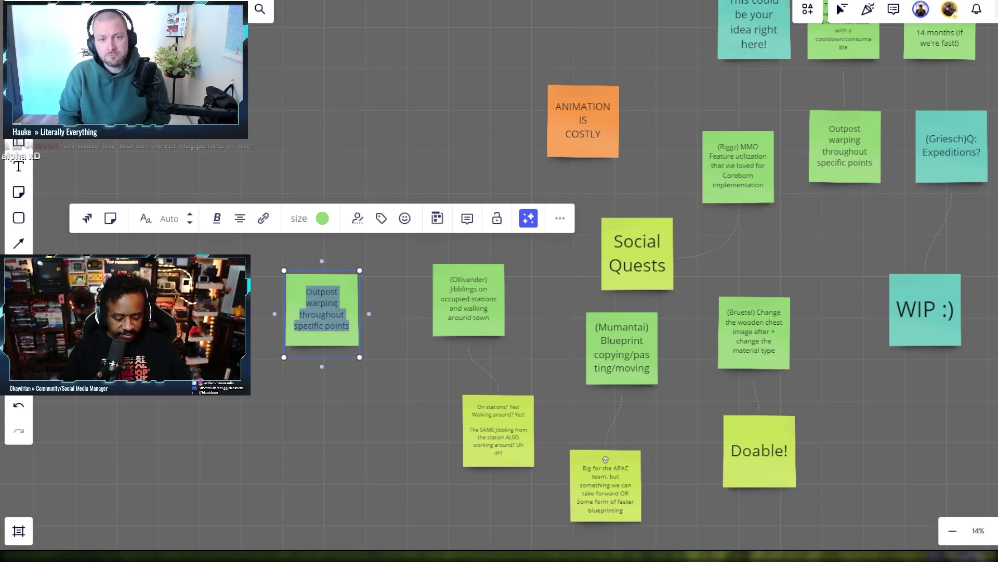
pyautogui.write('(Griesch)')
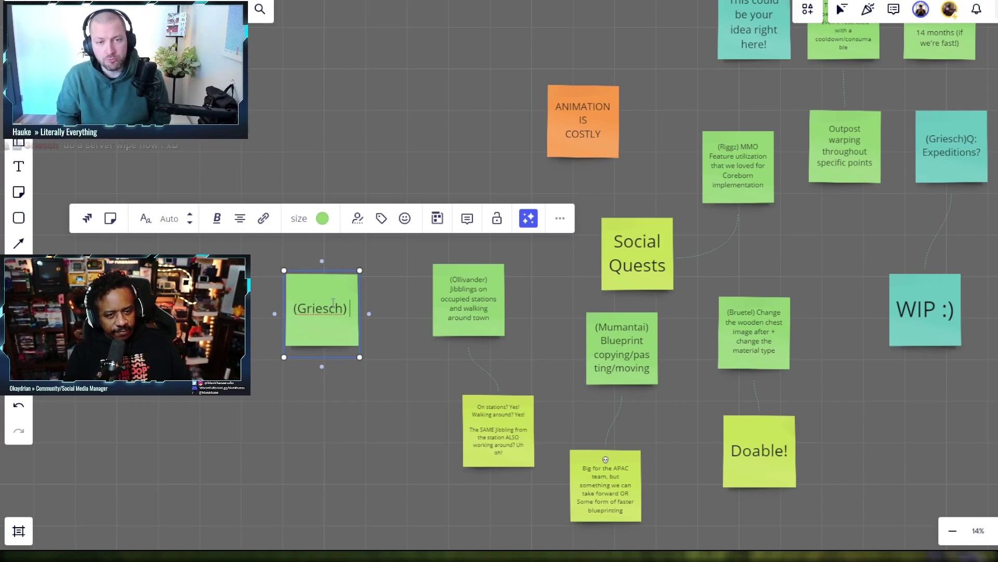
pyautogui.write('Trader')
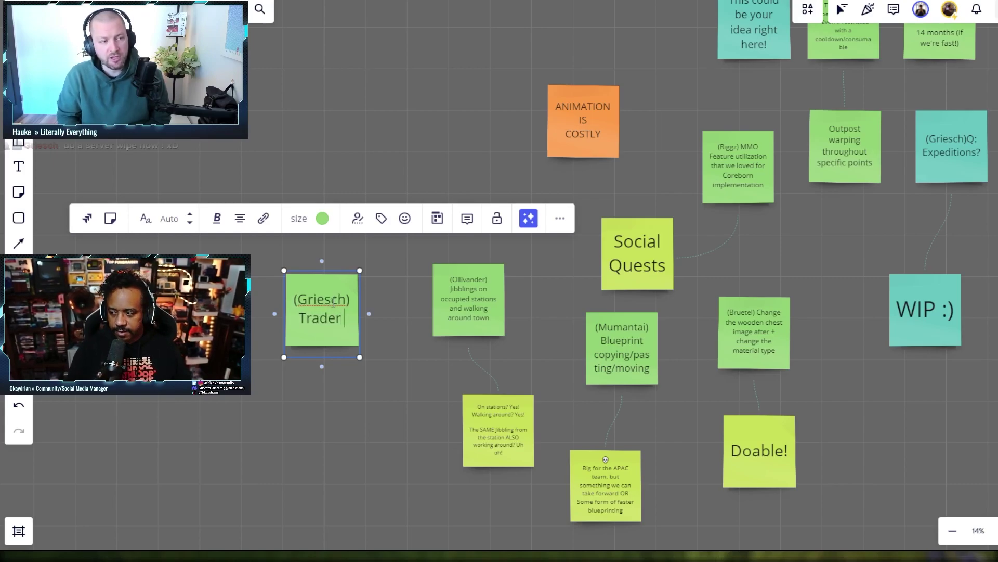
pyautogui.write(' of Resc')
pyautogui.press('BackSpace')
pyautogui.press('BackSpace')
pyautogui.write('cuo')
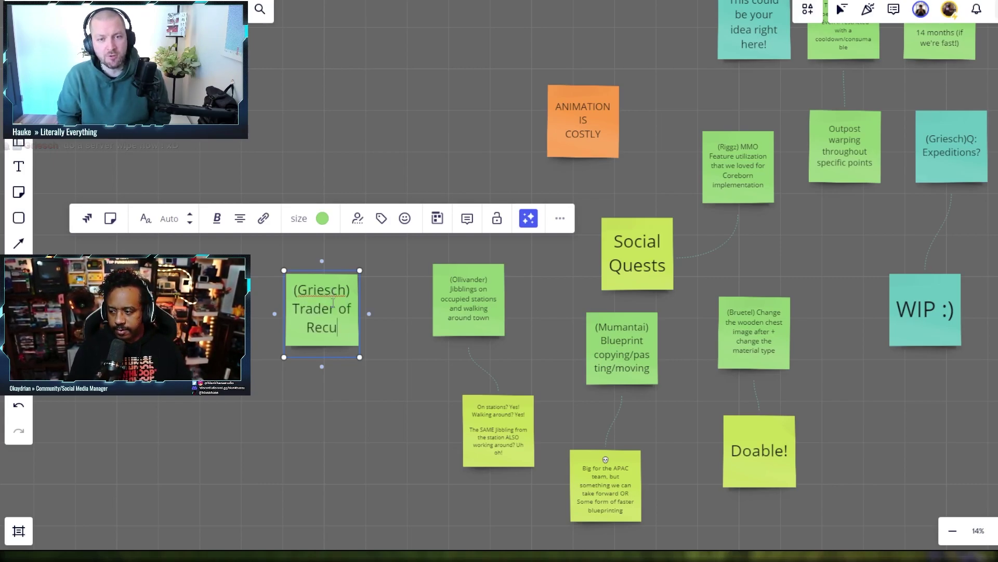
pyautogui.press('BackSpace')
pyautogui.press('BackSpace')
# Finish the note text as '(Griesch) Trader of Recipes?'
pyautogui.write('ipe?')
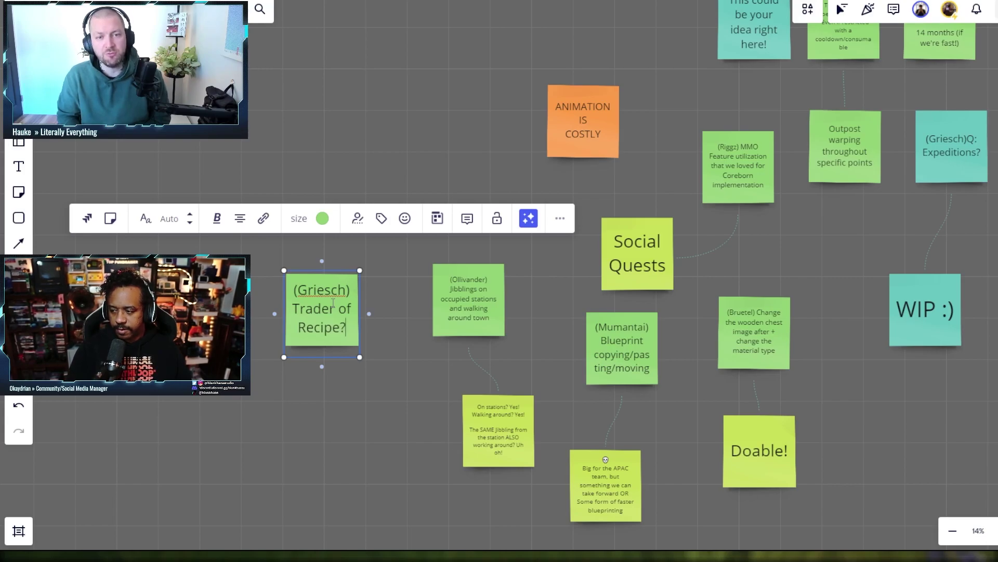
pyautogui.press('BackSpace')
pyautogui.write('s?')
pyautogui.press('Escape')
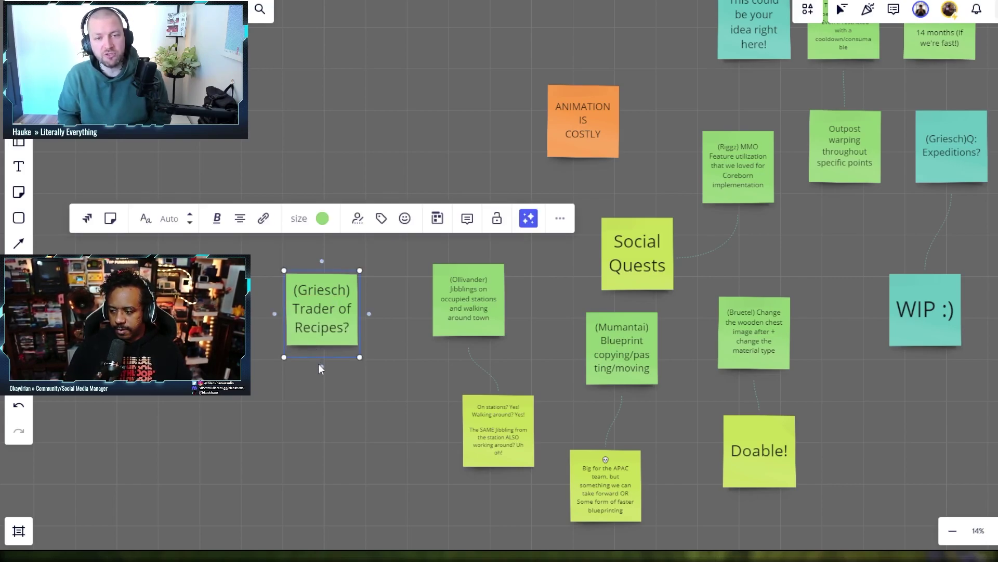
# Add a connected yellow sticky note below it reading 'Absolutely'
pyautogui.moveTo(321, 367); pyautogui.dragTo(315, 429)
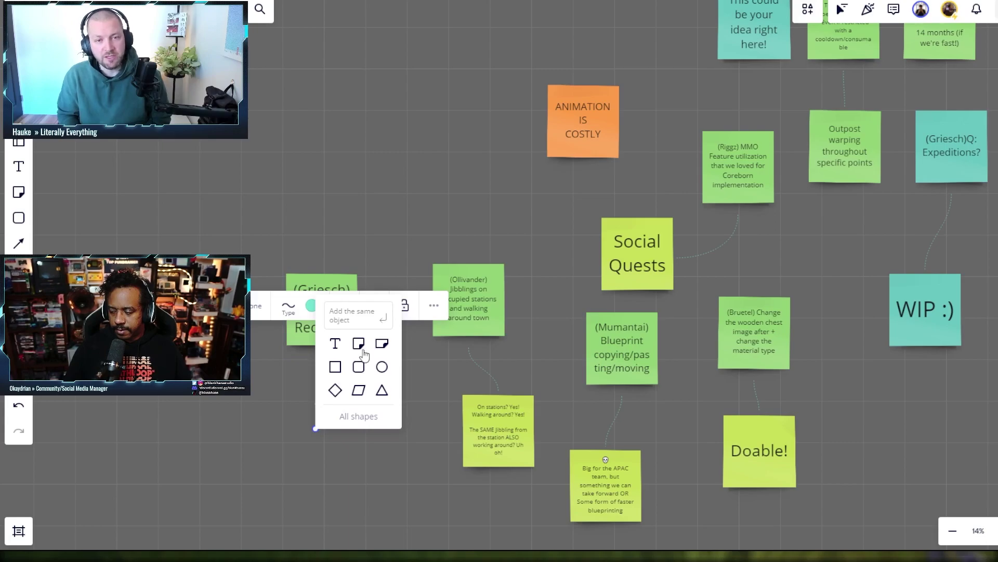
pyautogui.click(364, 355)
pyautogui.write('Absolutel')
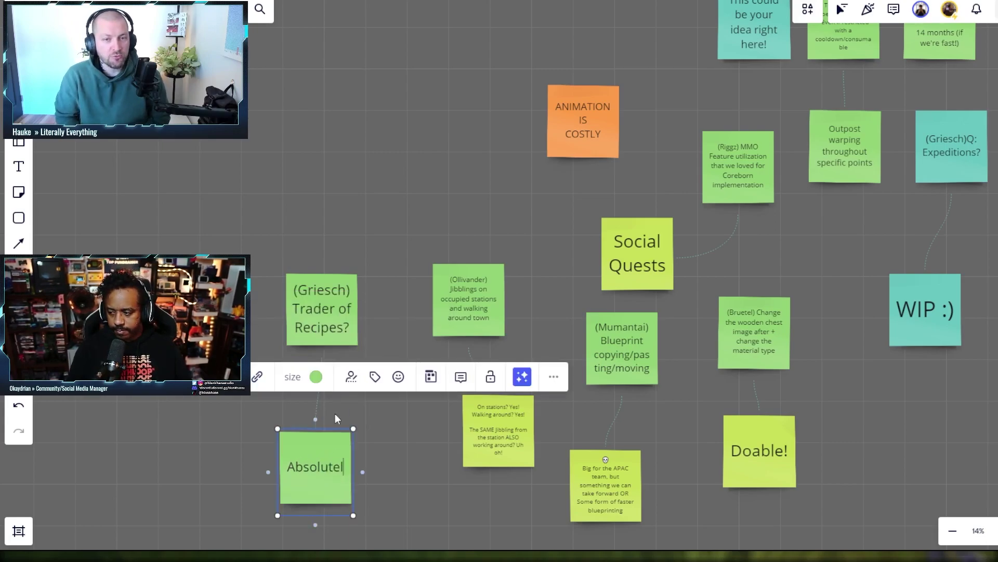
pyautogui.write('y')
pyautogui.click(316, 376)
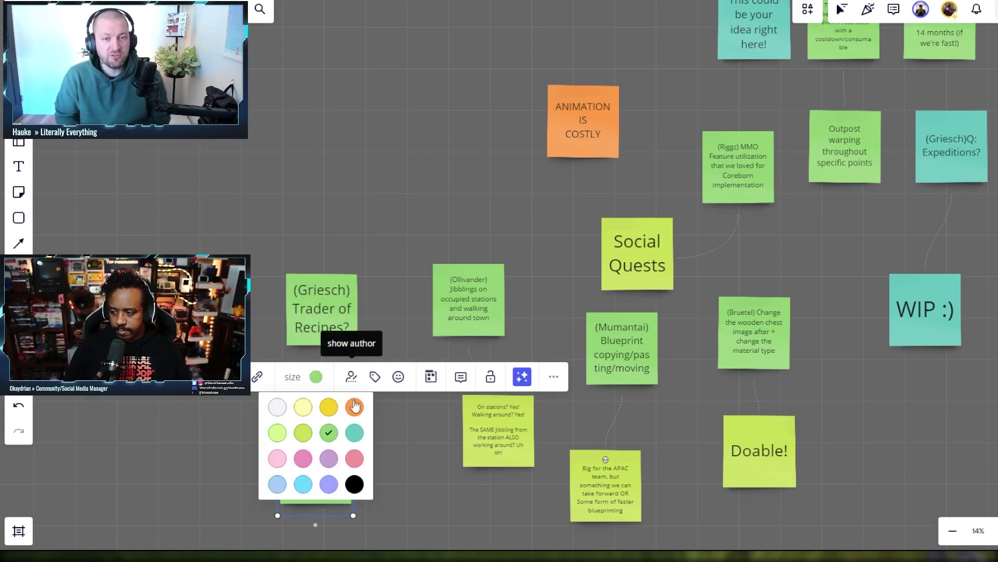
pyautogui.click(322, 434)
pyautogui.click(449, 470)
pyautogui.moveTo(820, 392); pyautogui.dragTo(685, 399)
pyautogui.scroll(-3, 626, 325)
pyautogui.scroll(2, 627, 387)
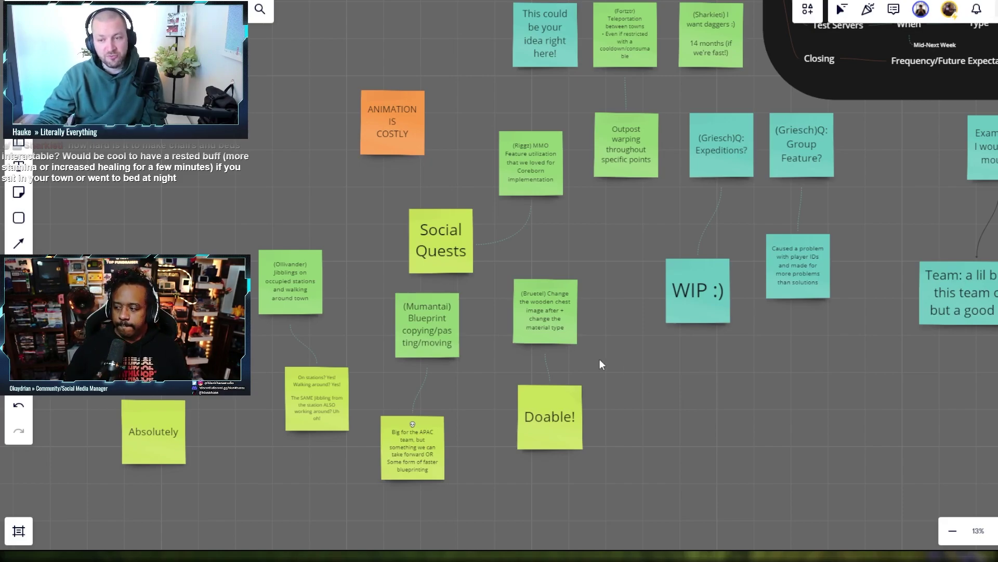
pyautogui.hscroll(-5, 334, 352)
pyautogui.scroll(1, 338, 356)
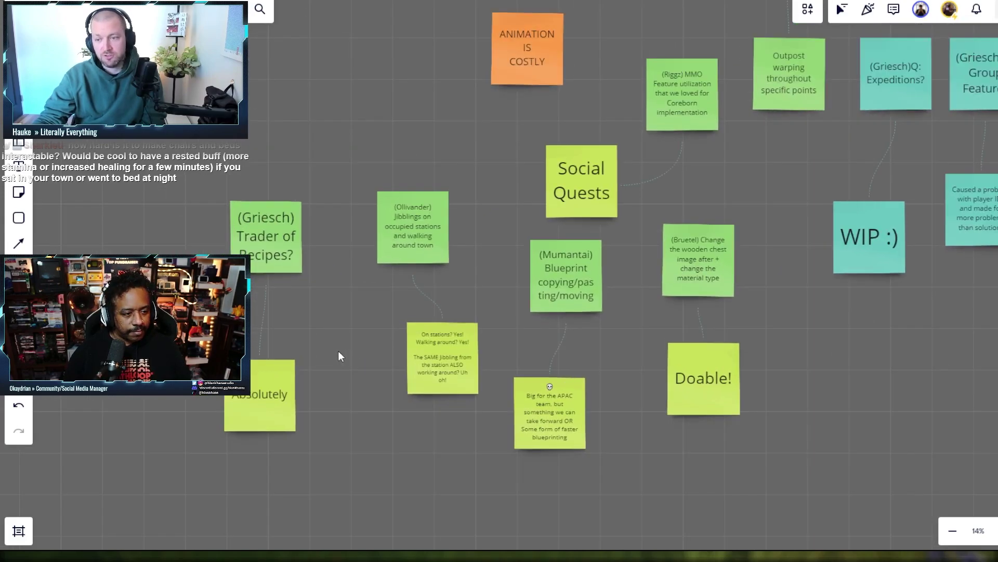
pyautogui.moveTo(338, 355); pyautogui.dragTo(385, 358)
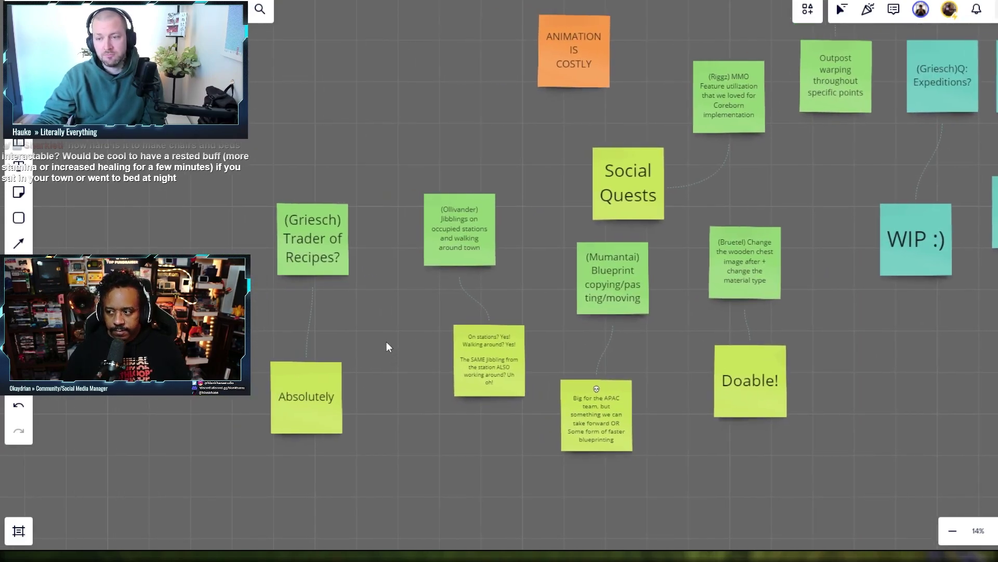
pyautogui.scroll(2, 385, 330)
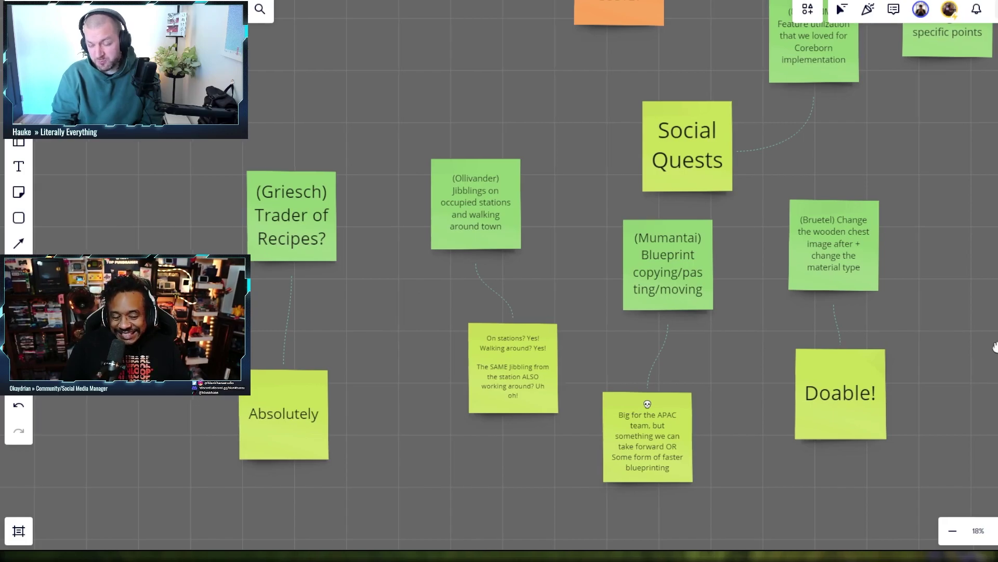
pyautogui.hotkey('ctrl', '-')
# Duplicate the (Bruetel) wooden chest note and place the copy right of Doable!
pyautogui.moveTo(868, 340); pyautogui.dragTo(648, 292)
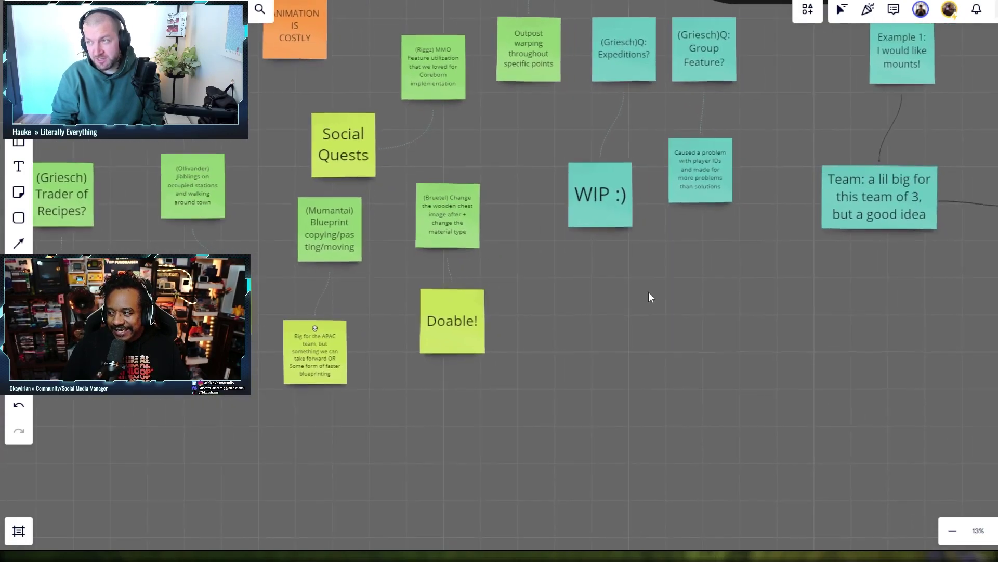
pyautogui.click(430, 221)
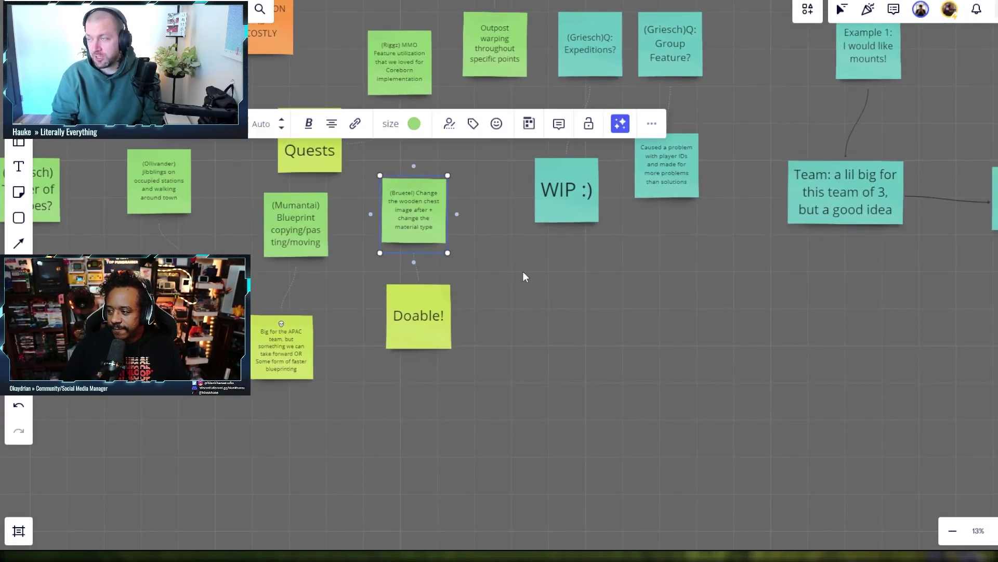
pyautogui.hotkey('ctrl', 'c')
pyautogui.hotkey('ctrl', 'v')
pyautogui.moveTo(528, 288); pyautogui.dragTo(537, 315)
# Replace the copy's text with '(Sharkieti) Chairs/Beds interactable?' and 'Rested buff?' on a second line
pyautogui.doubleClick(536, 311)
pyautogui.hotkey('ctrl', 'a')
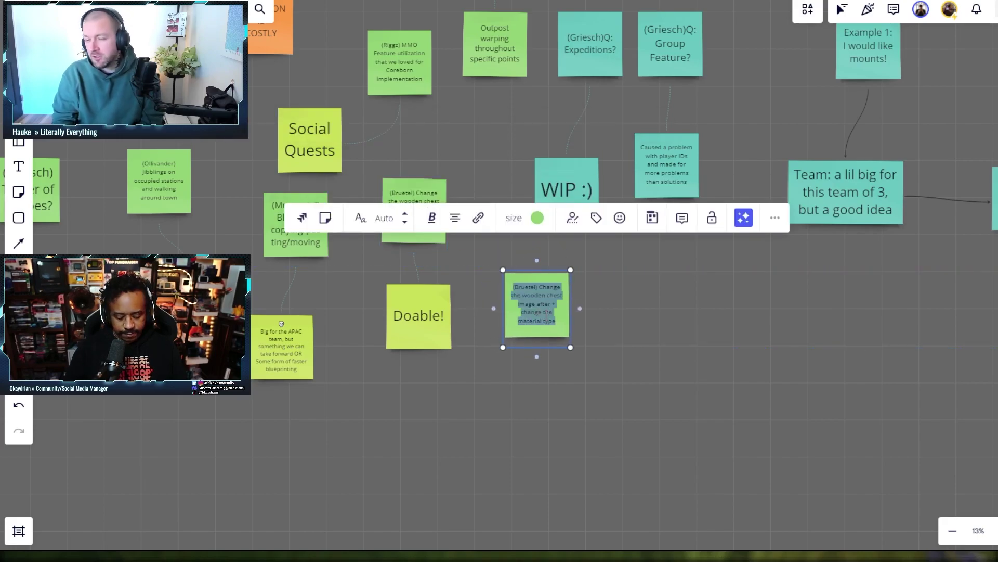
pyautogui.write('(Shar')
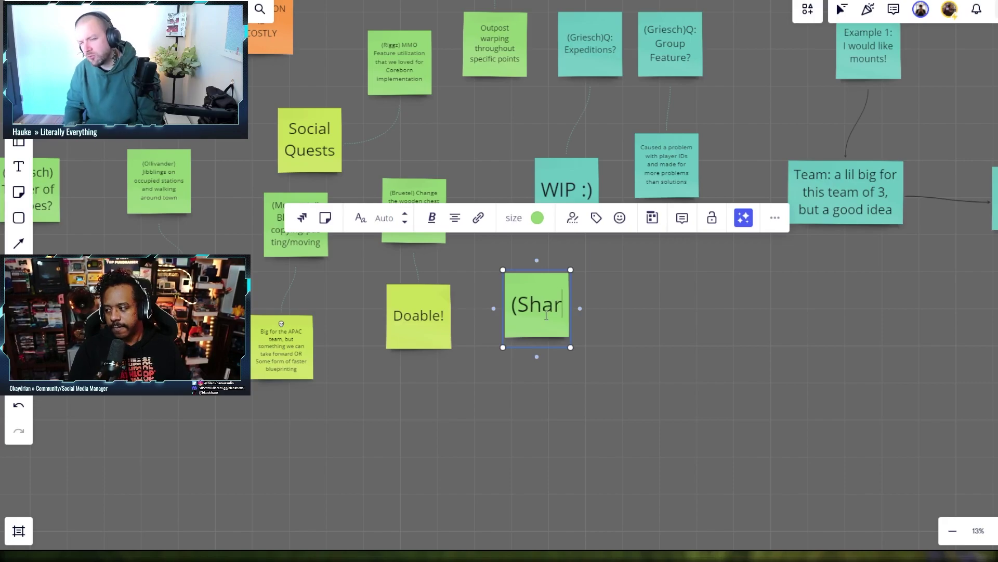
pyautogui.write('kieti)')
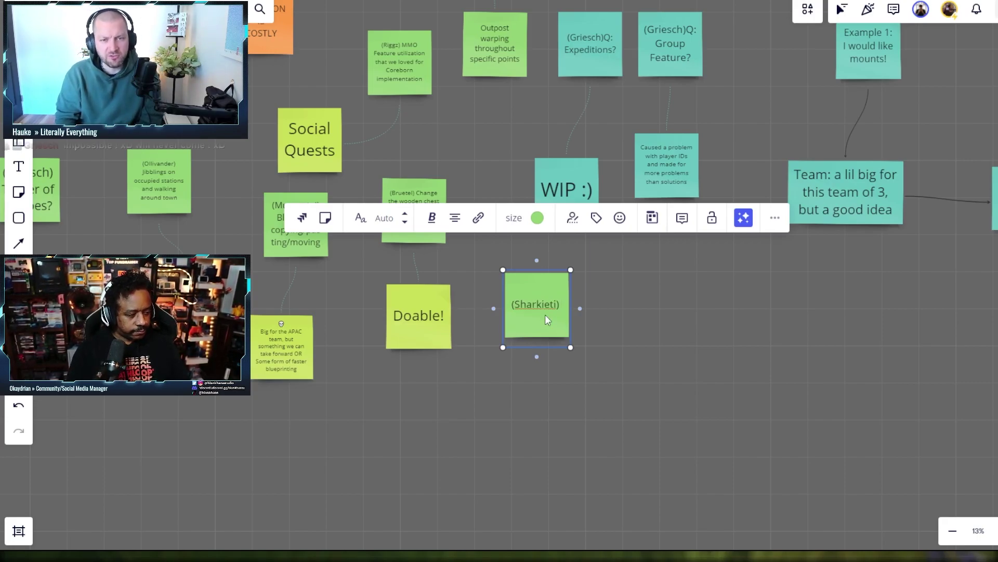
pyautogui.write(' Chairs/Be')
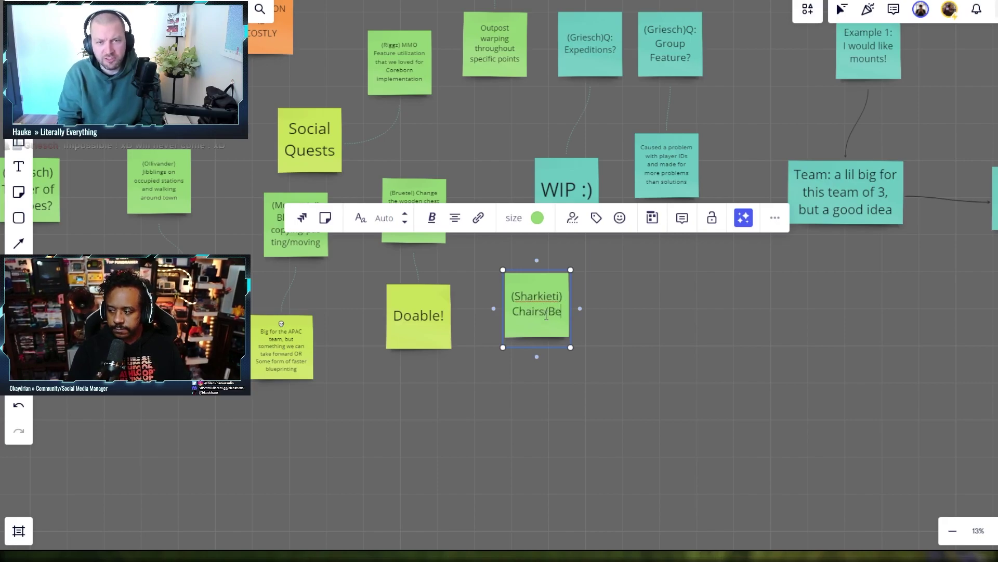
pyautogui.write('ds intera')
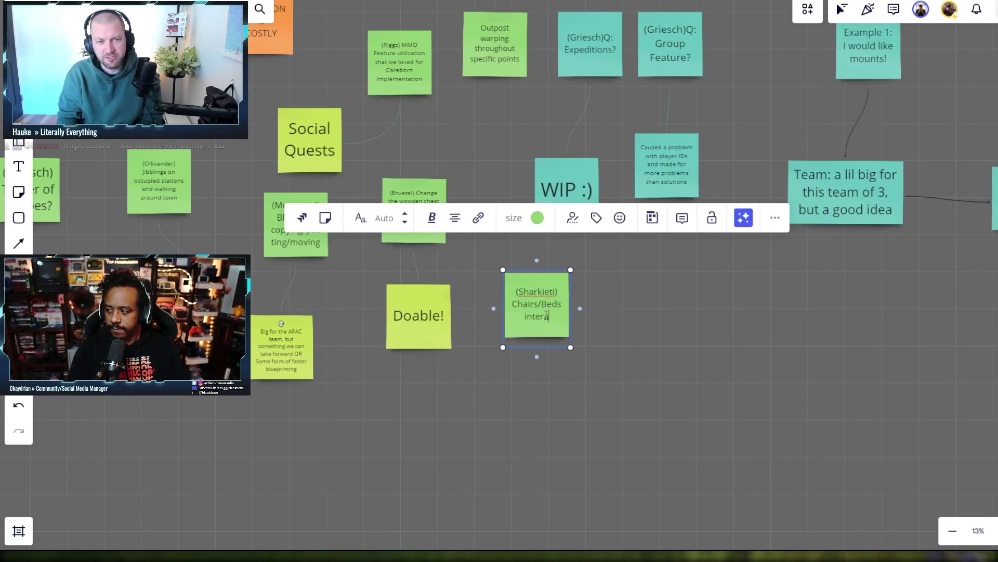
pyautogui.write('ctable')
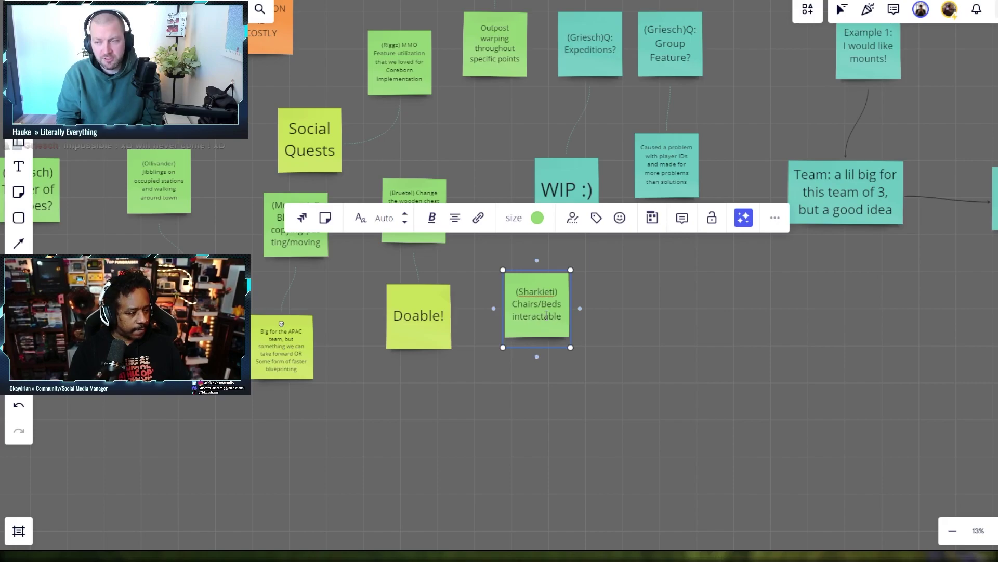
pyautogui.write('?')
pyautogui.press('Return')
pyautogui.write('Rest')
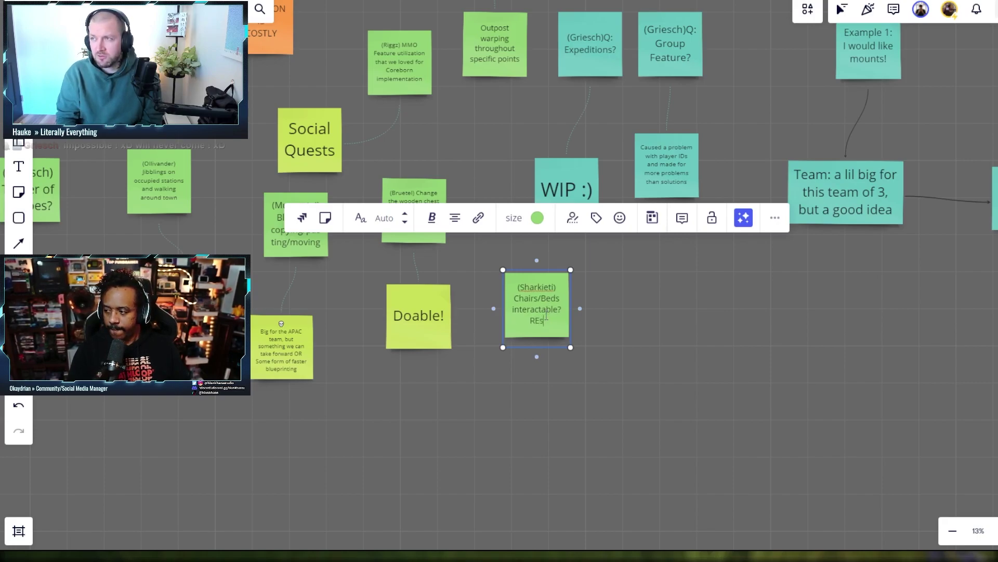
pyautogui.write('ed bu')
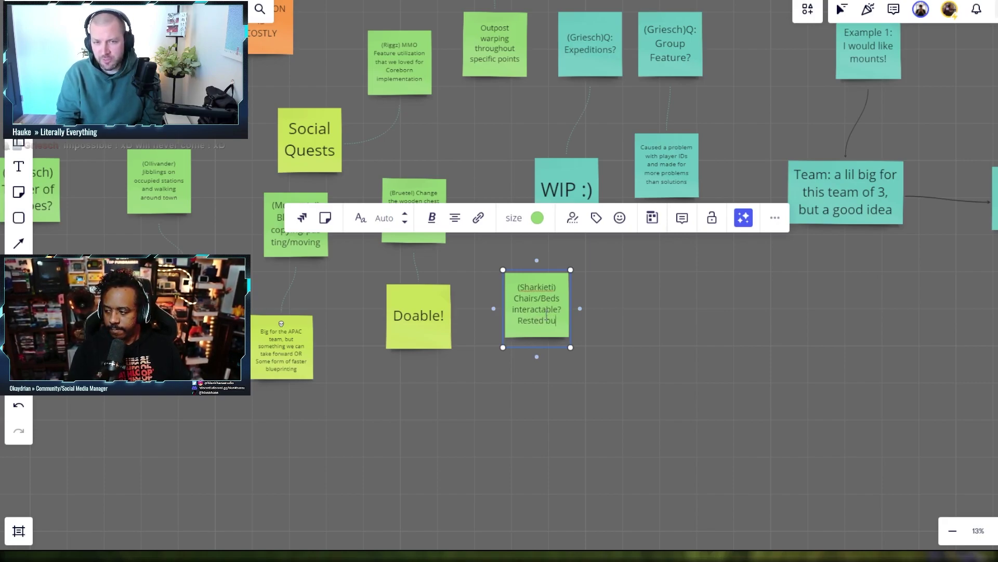
pyautogui.write('ff?')
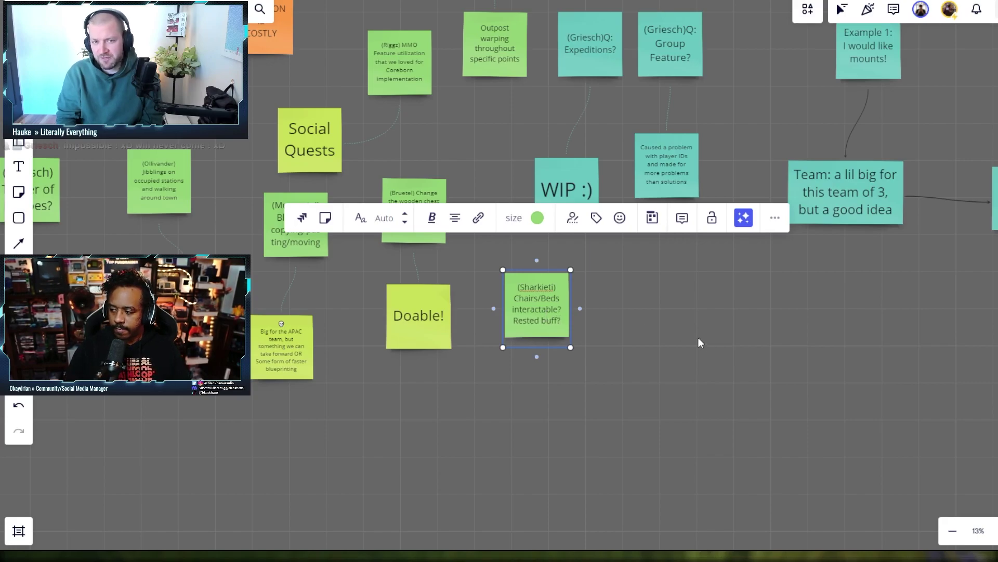
pyautogui.press('Escape')
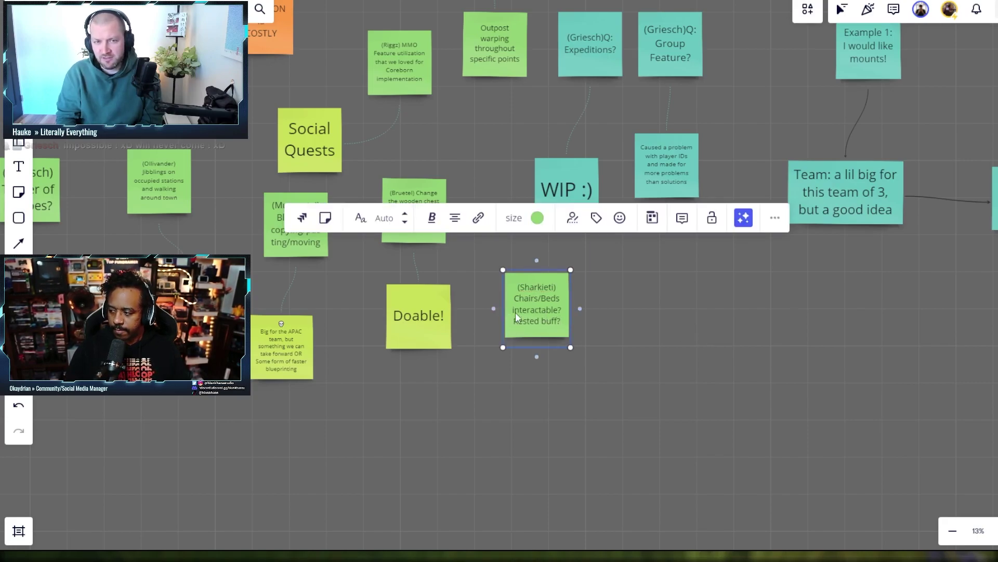
# Connect a new lime sticky note below the Sharkieti question and shrink it to match the other replies
pyautogui.moveTo(537, 353); pyautogui.dragTo(527, 390)
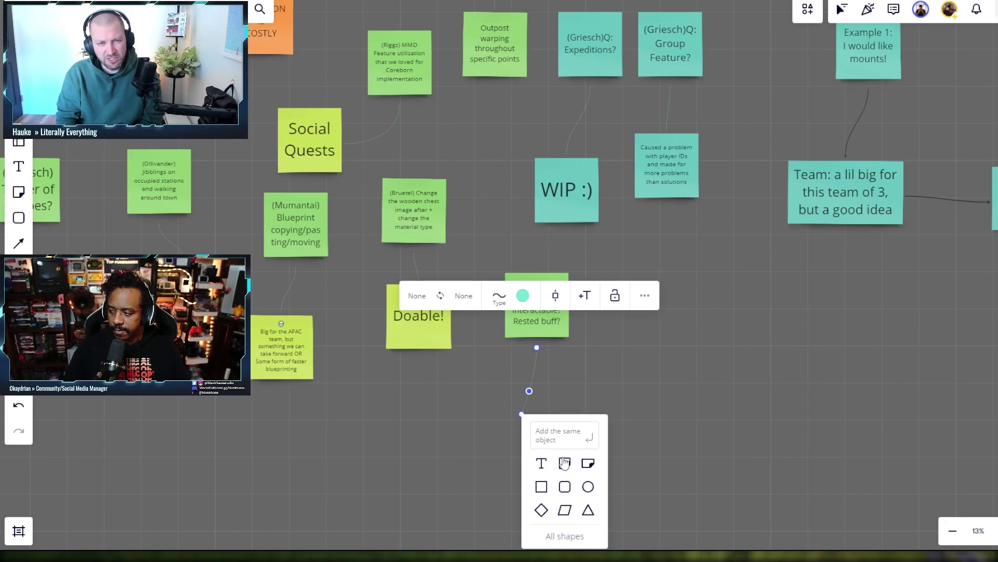
pyautogui.press('Return')
pyautogui.click(522, 362)
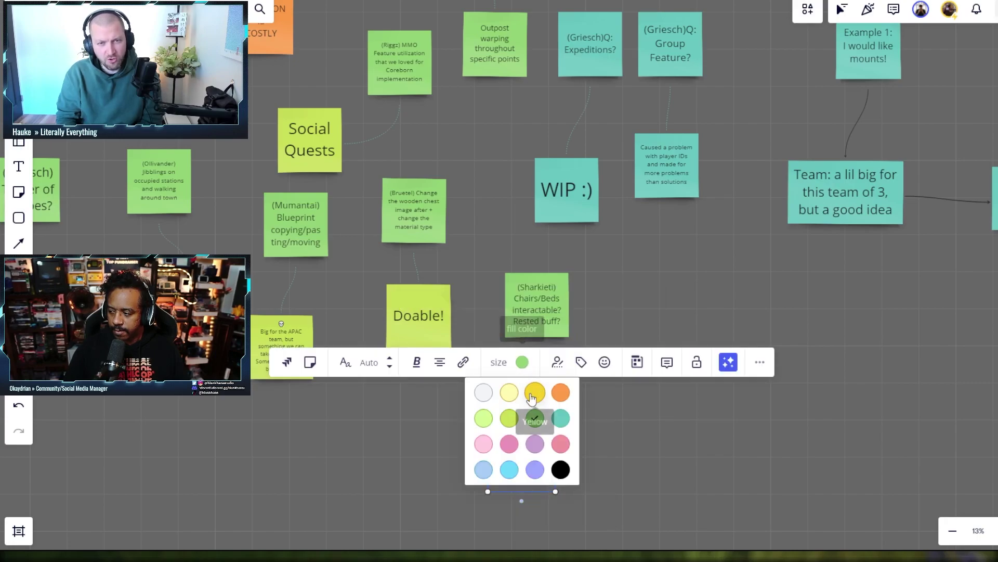
pyautogui.click(508, 416)
pyautogui.click(614, 435)
pyautogui.click(539, 454)
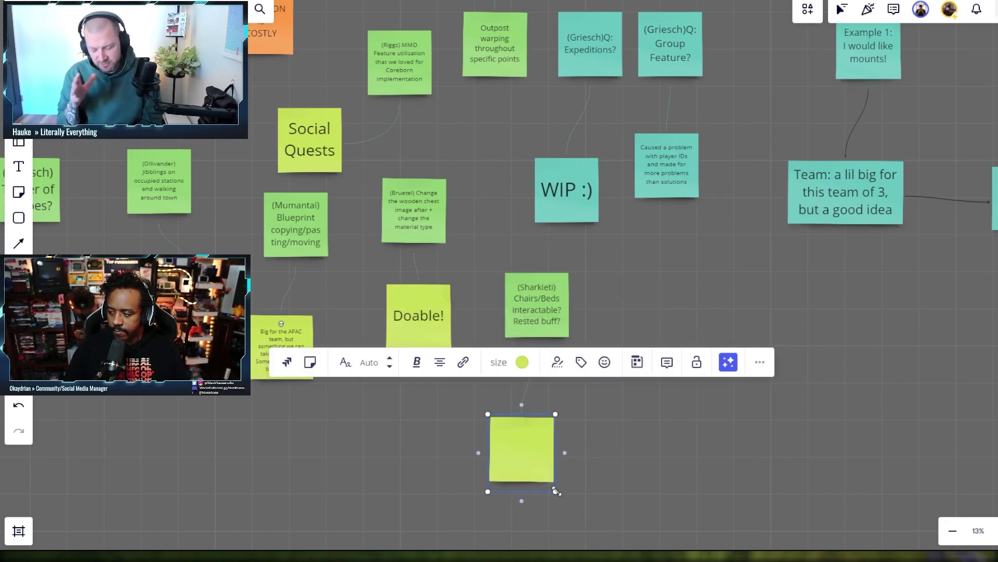
pyautogui.moveTo(555, 491); pyautogui.dragTo(547, 479)
pyautogui.scroll(5, 597, 439)
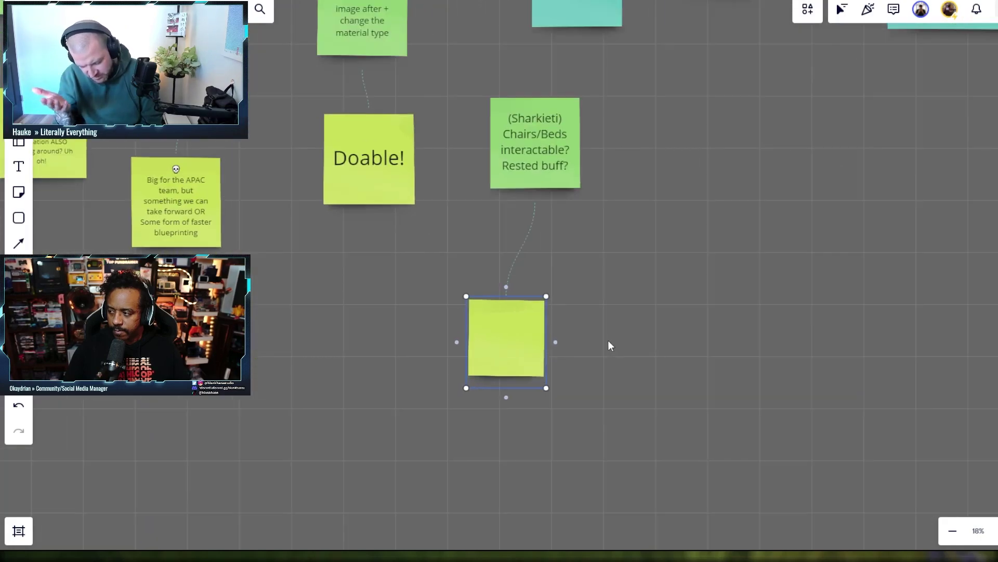
pyautogui.moveTo(582, 343); pyautogui.dragTo(615, 338)
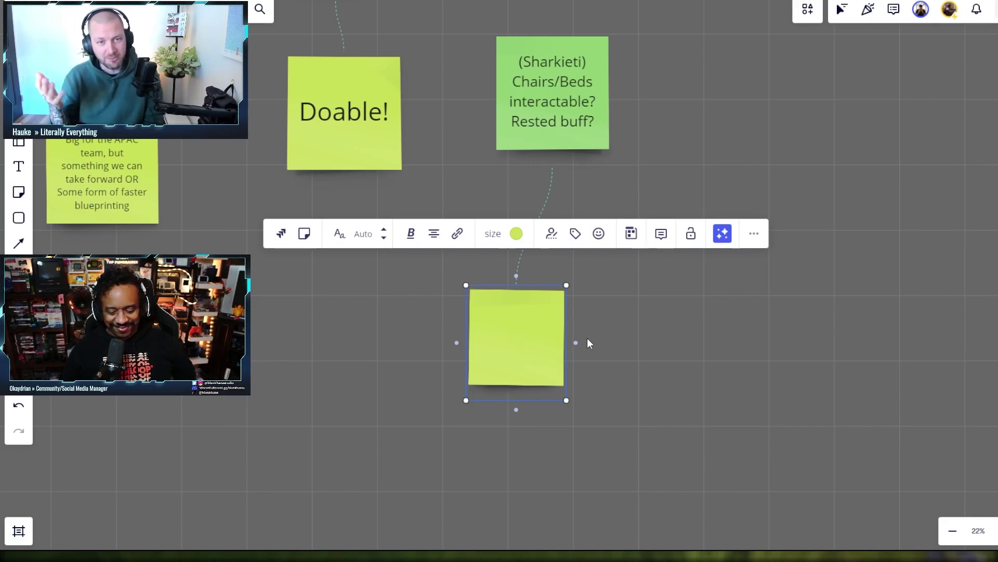
# Type 'Spend X time in bed for Y buff?' into the lime reply note
pyautogui.write('S')
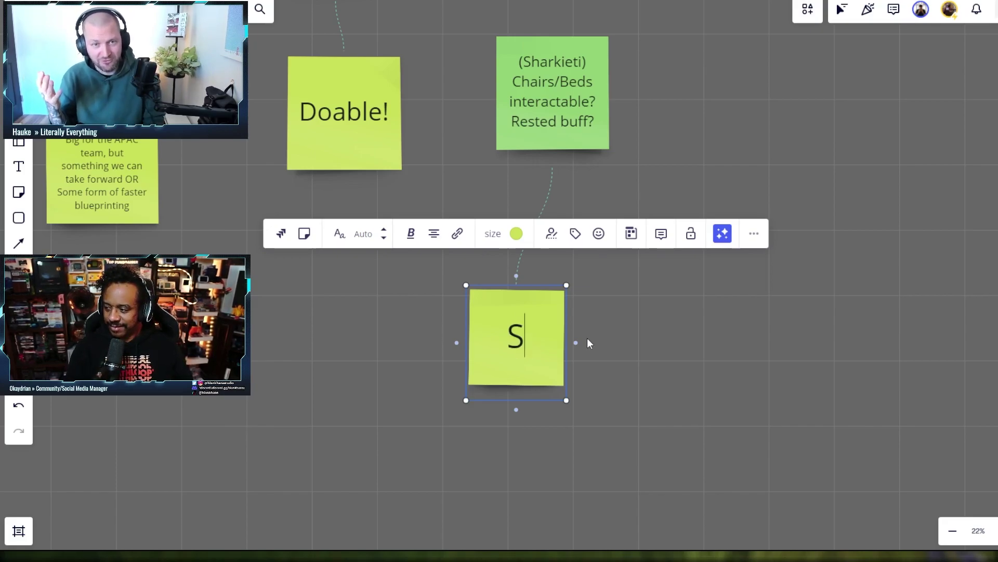
pyautogui.write('pend X ti')
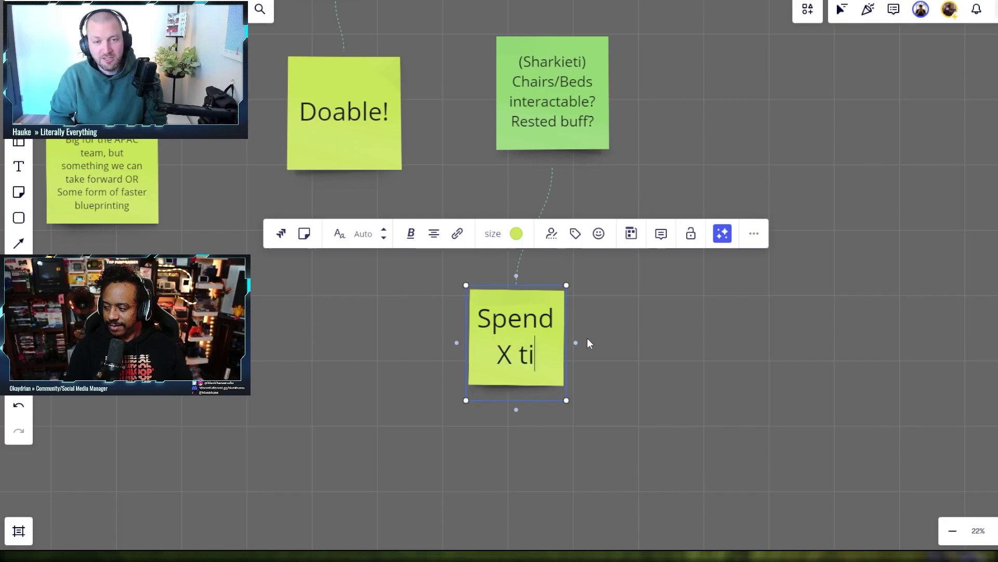
pyautogui.write('me in bed for Y bufff')
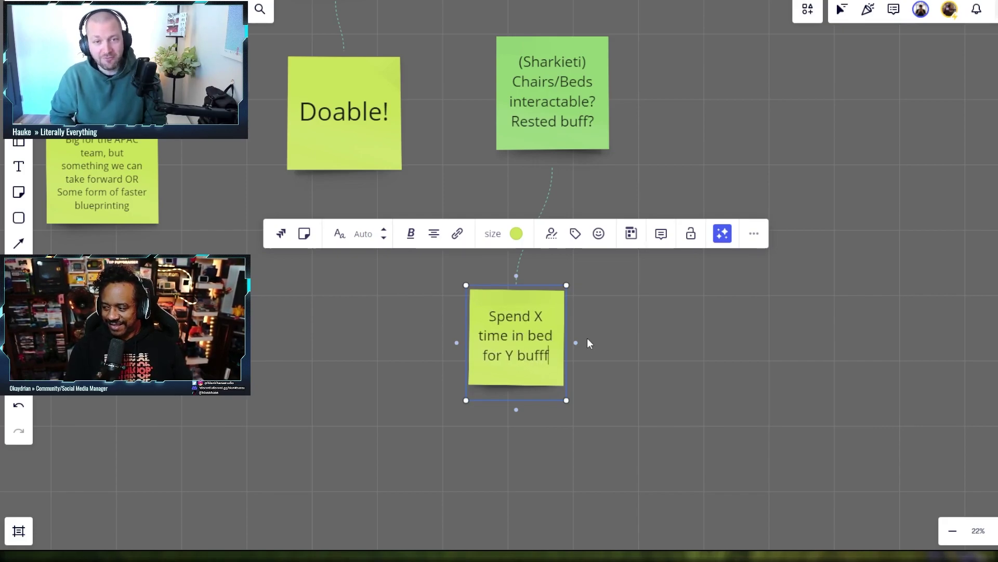
pyautogui.press('BackSpace')
pyautogui.write('?')
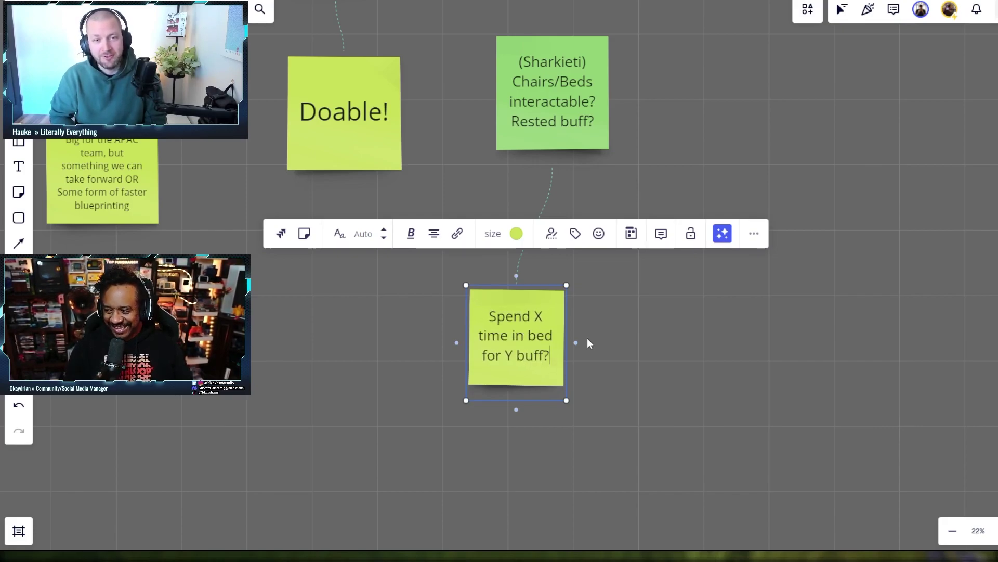
pyautogui.click(668, 328)
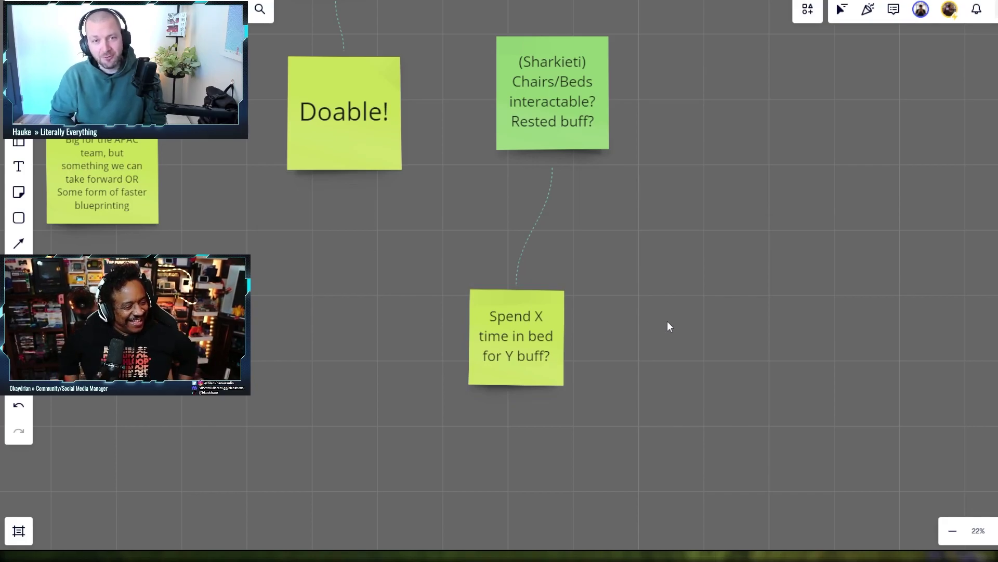
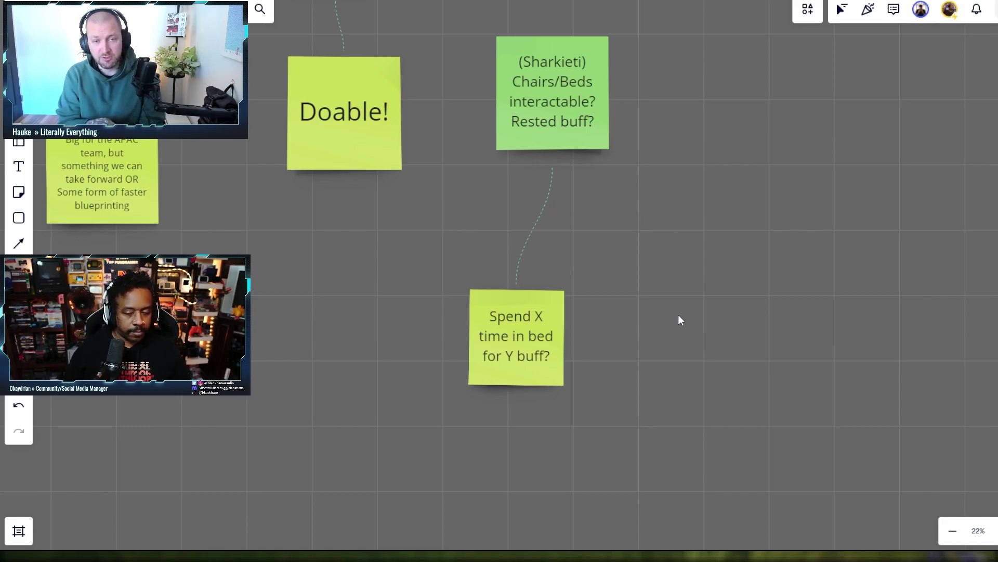
# Connect a new lime green sticky note to the Chairs/Beds idea note
pyautogui.click(594, 134)
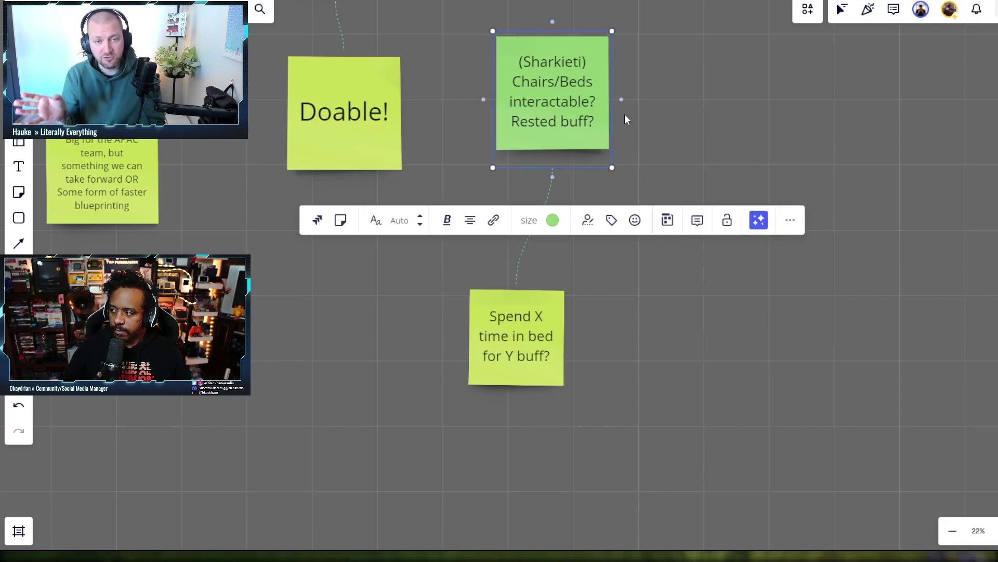
pyautogui.moveTo(623, 100); pyautogui.dragTo(692, 188)
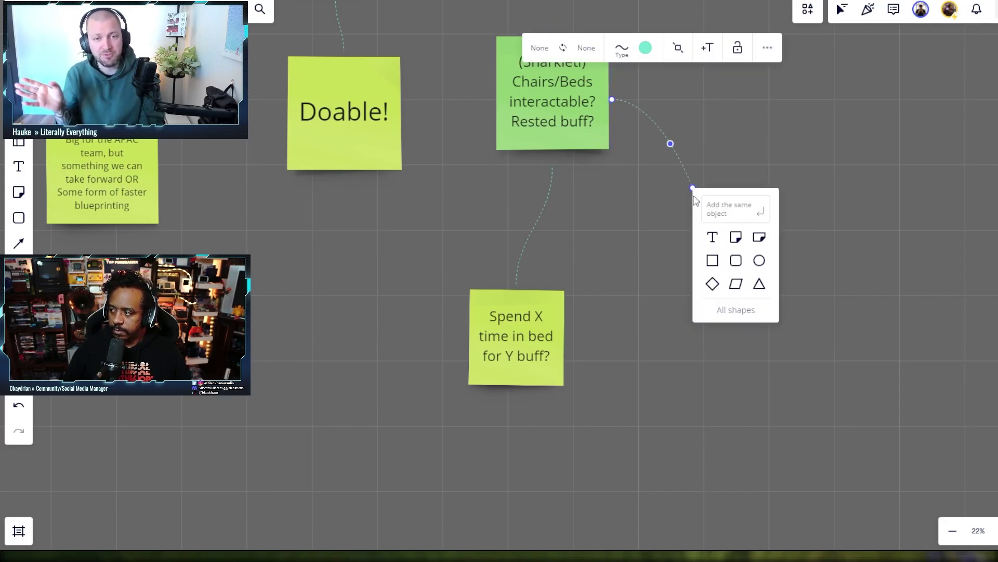
pyautogui.click(736, 236)
pyautogui.click(693, 135)
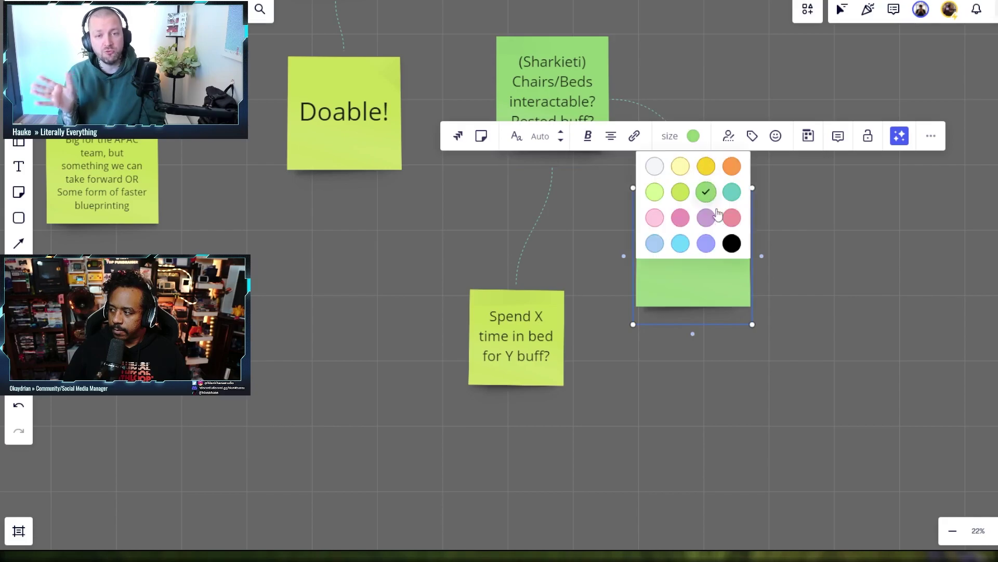
pyautogui.click(680, 192)
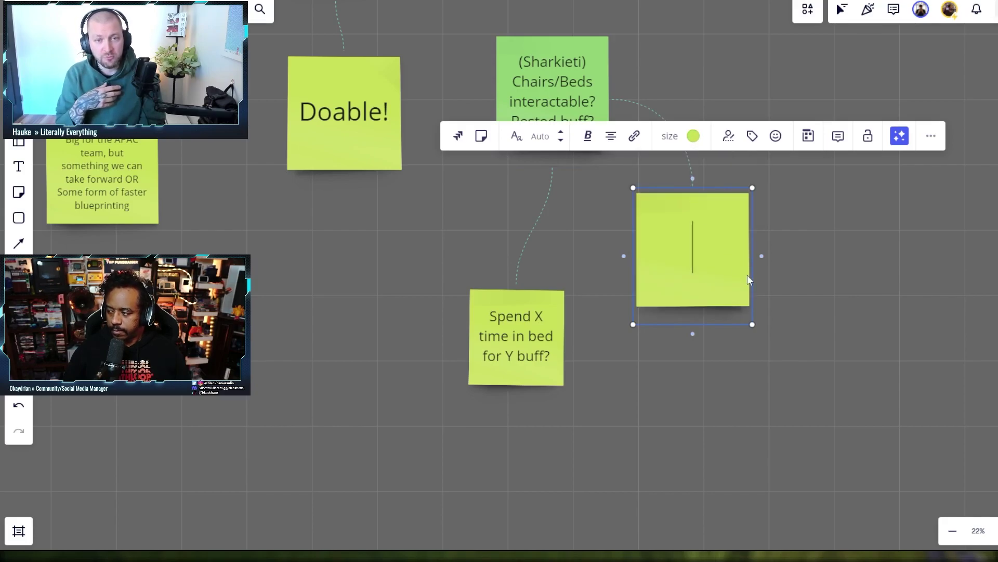
# Write 'The animation: Maybe outsource it? Not mega-complex, but complex enough' in the new note
pyautogui.write('Yjr')
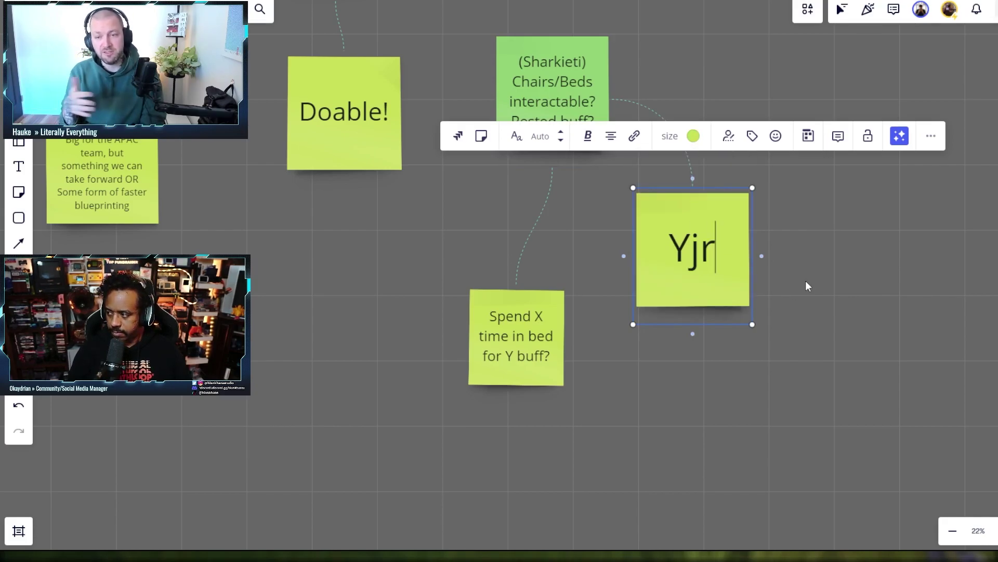
pyautogui.press('BackSpace')
pyautogui.press('BackSpace')
pyautogui.press('BackSpace')
pyautogui.write('The anti')
pyautogui.press('BackSpace')
pyautogui.press('BackSpace')
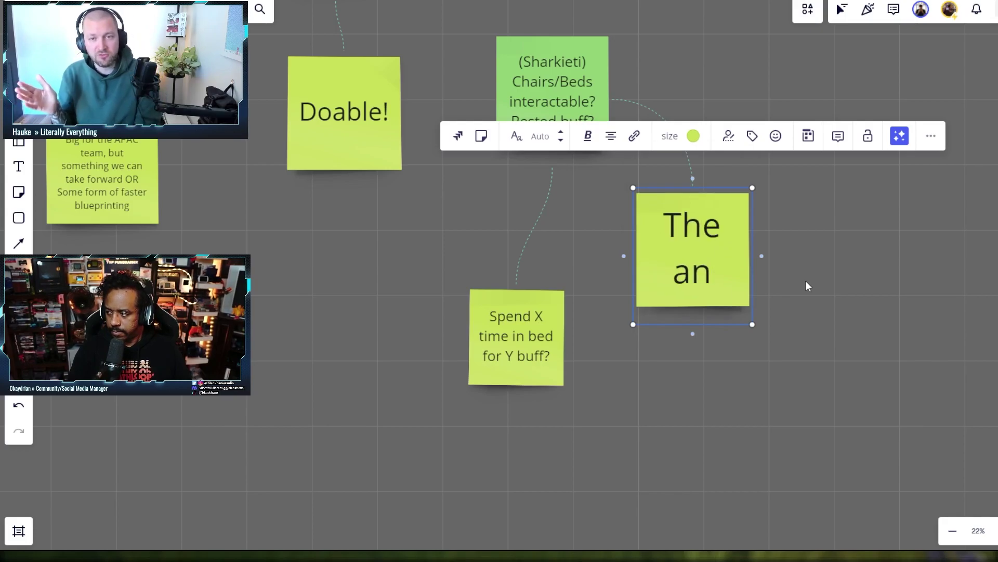
pyautogui.write('imation: Ma')
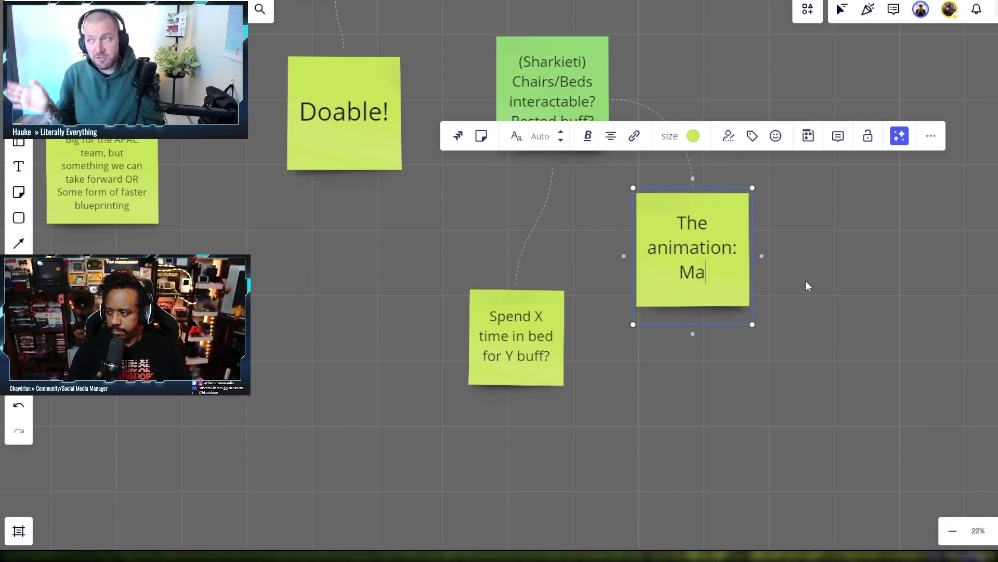
pyautogui.write('ybe ou')
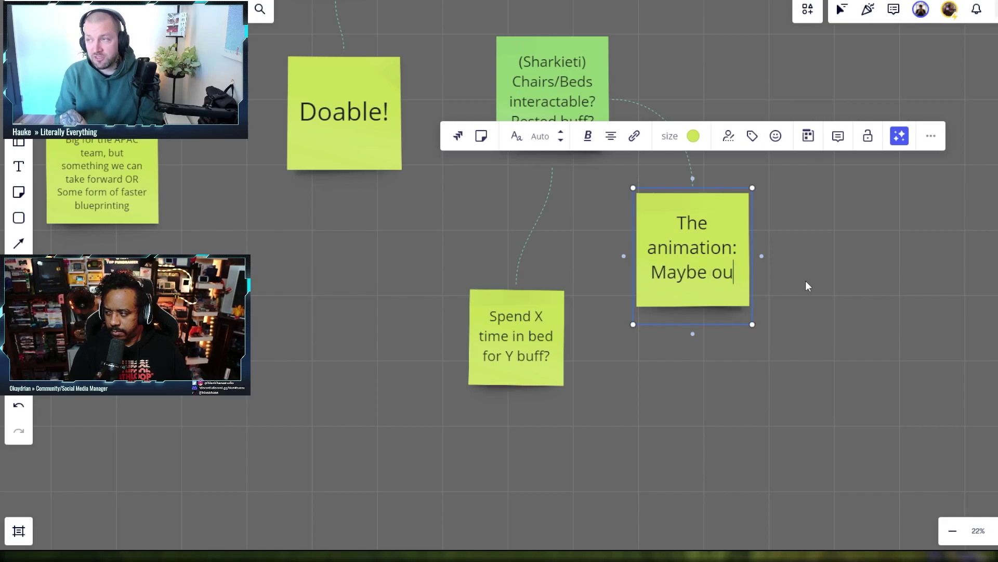
pyautogui.write('tsource it?')
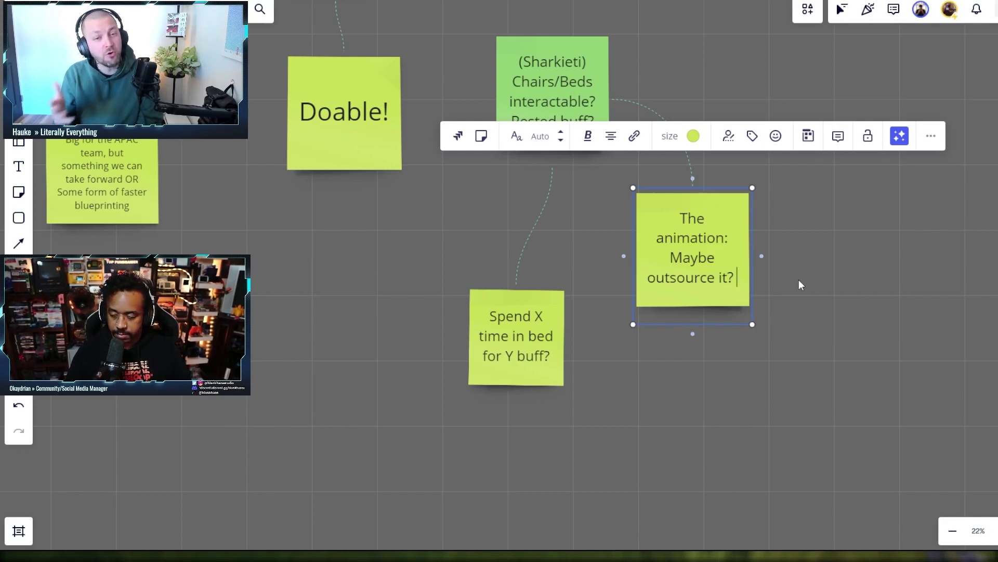
pyautogui.write('Not mega')
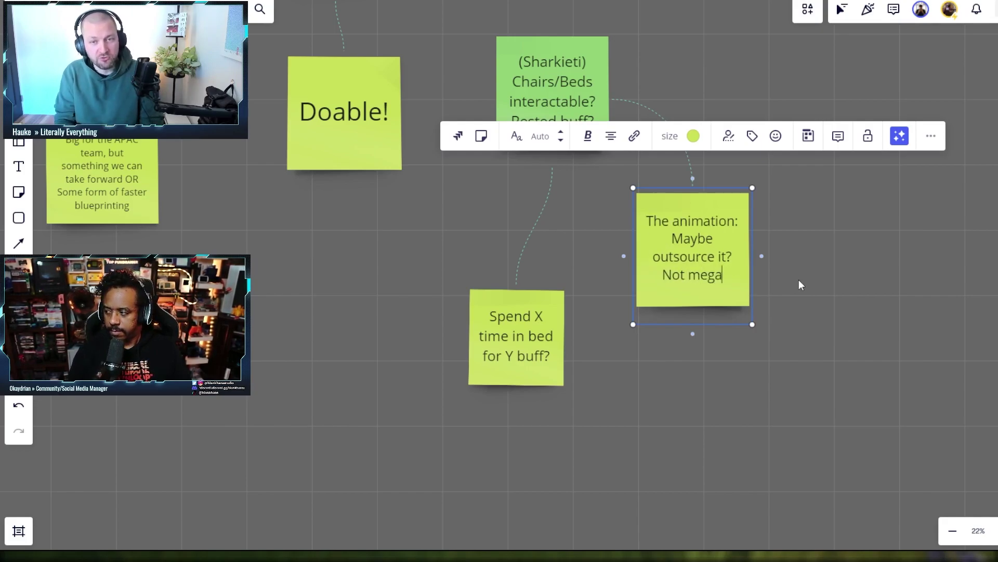
pyautogui.write('-complex, b')
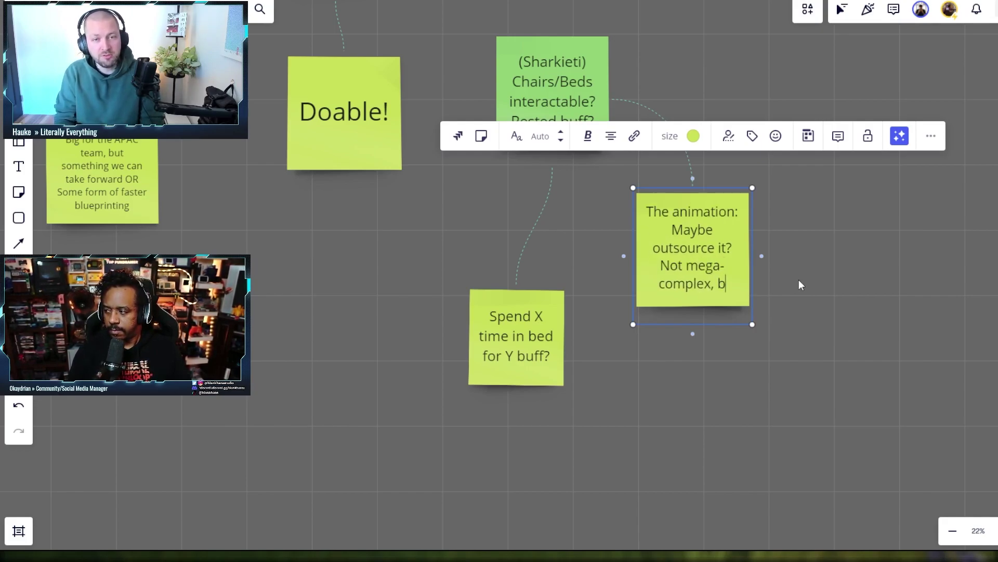
pyautogui.write('ut complex enough')
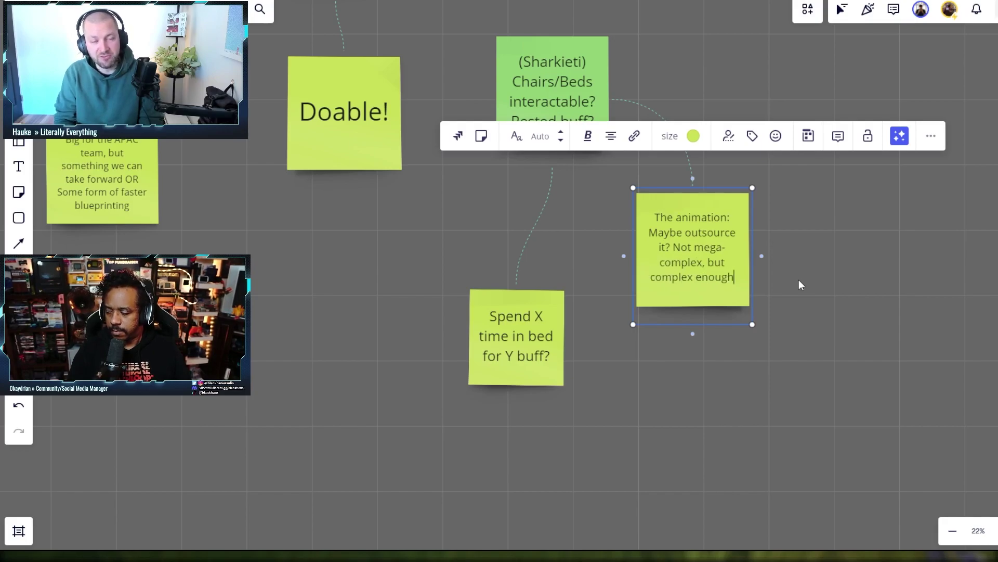
pyautogui.click(882, 292)
pyautogui.click(520, 347)
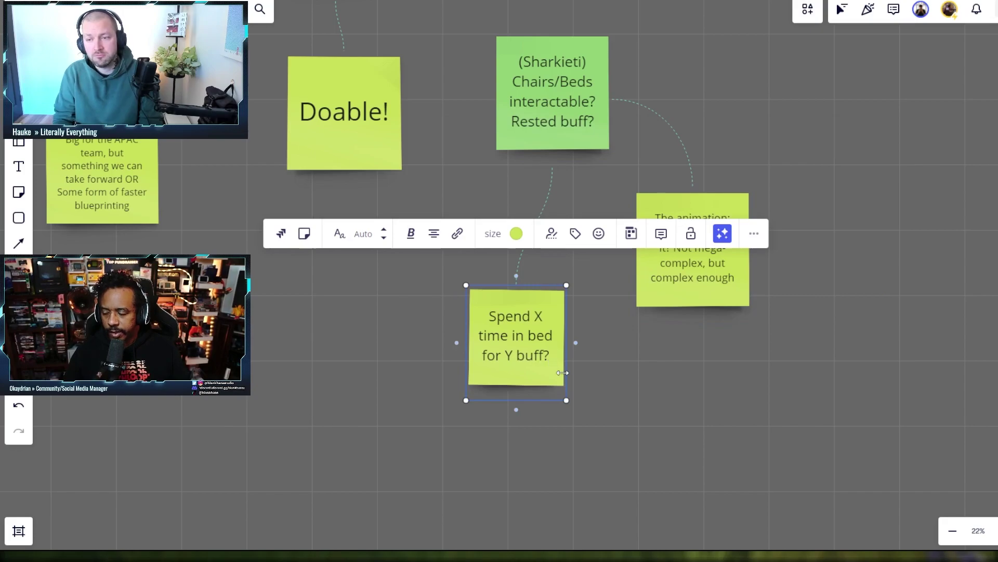
pyautogui.click(656, 391)
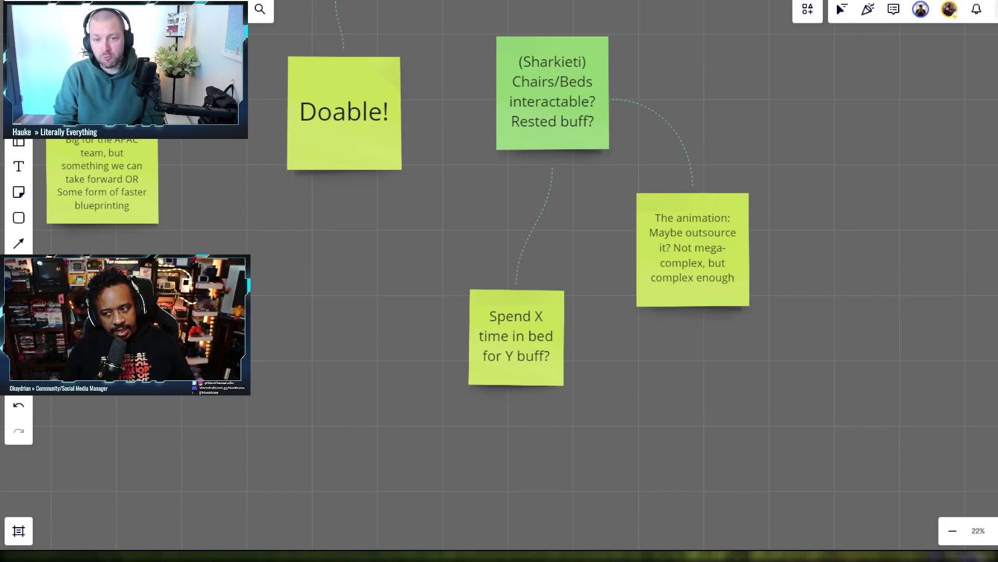
# Zoom out and pan to show the full agenda mind map, from Welcome to Q/A and Ideas!
pyautogui.scroll(-6, 334, 264)
pyautogui.moveTo(640, 203); pyautogui.dragTo(638, 433)
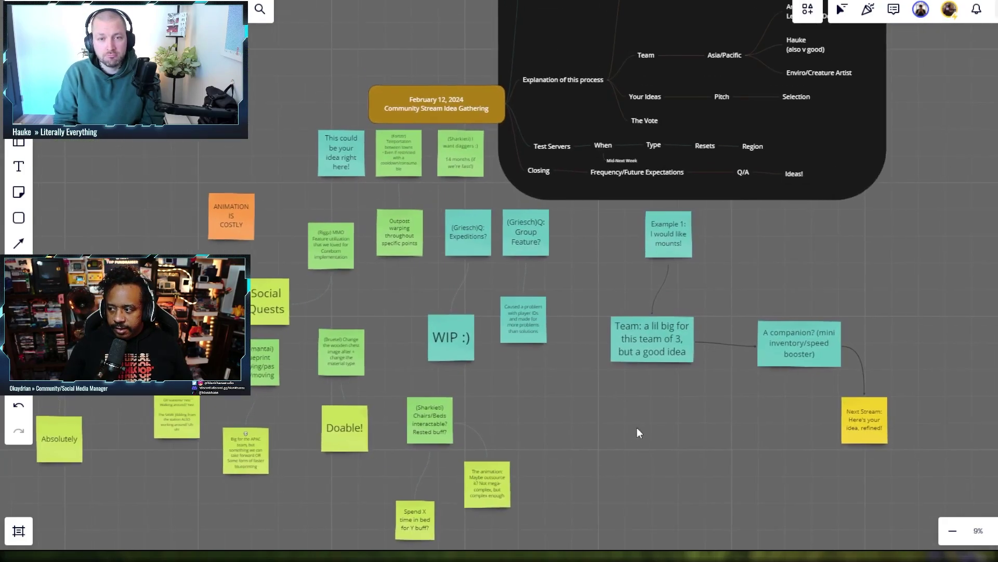
pyautogui.moveTo(865, 230); pyautogui.dragTo(656, 354)
pyautogui.scroll(3, 523, 284)
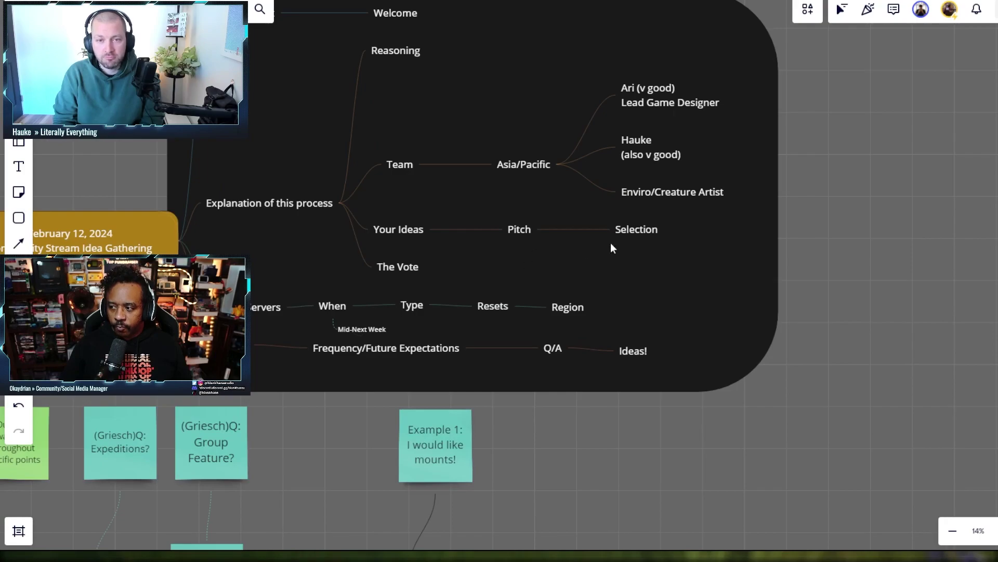
pyautogui.moveTo(836, 258); pyautogui.dragTo(850, 317)
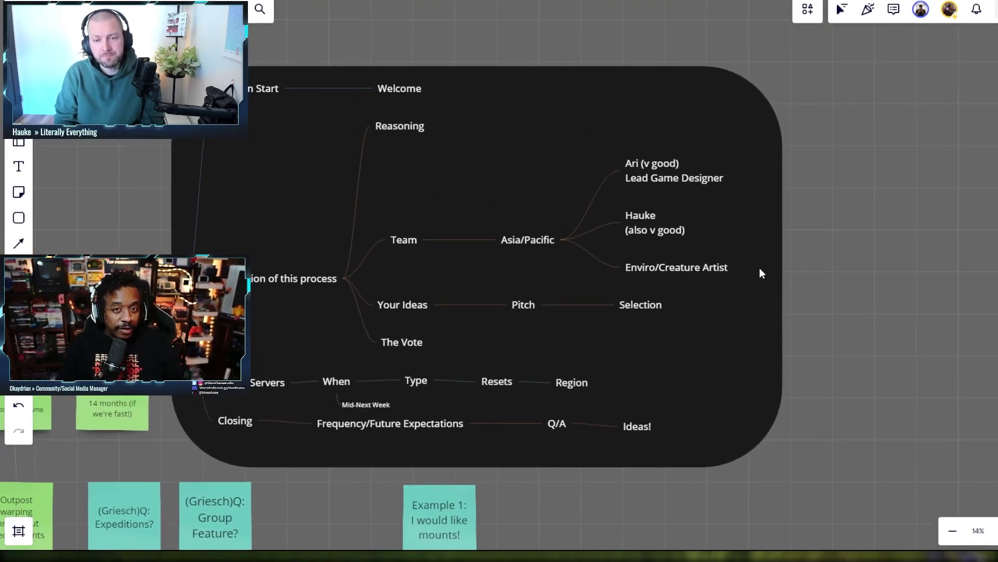
pyautogui.moveTo(522, 317)
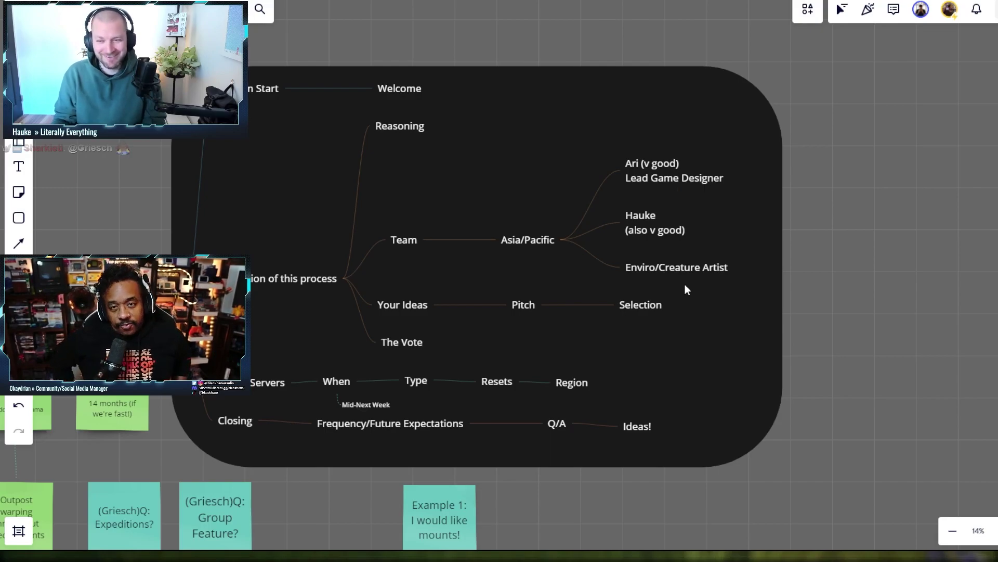
# Pan and zoom back to the dated banner and the cluster of idea notes
pyautogui.moveTo(249, 98)
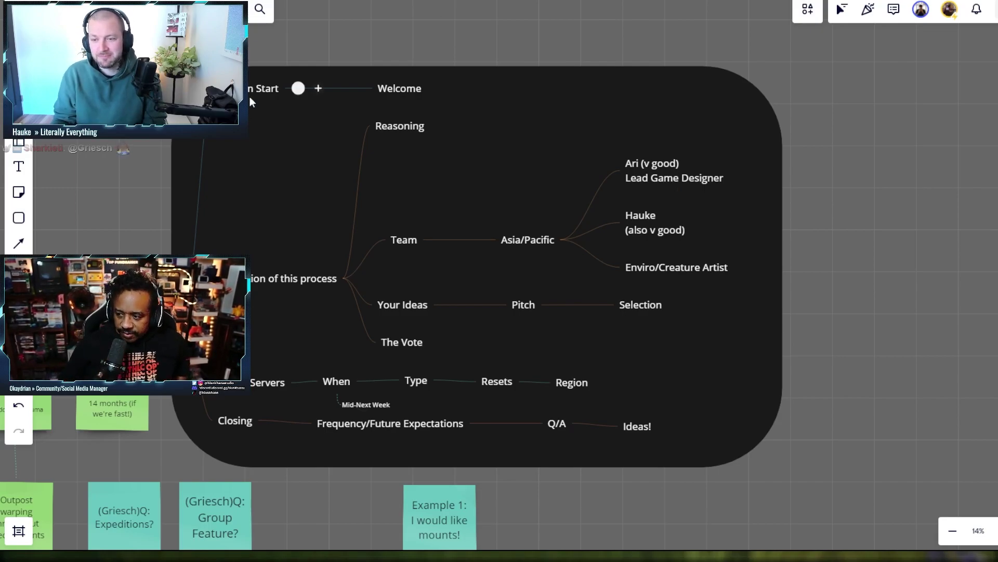
pyautogui.moveTo(141, 220); pyautogui.dragTo(144, 220)
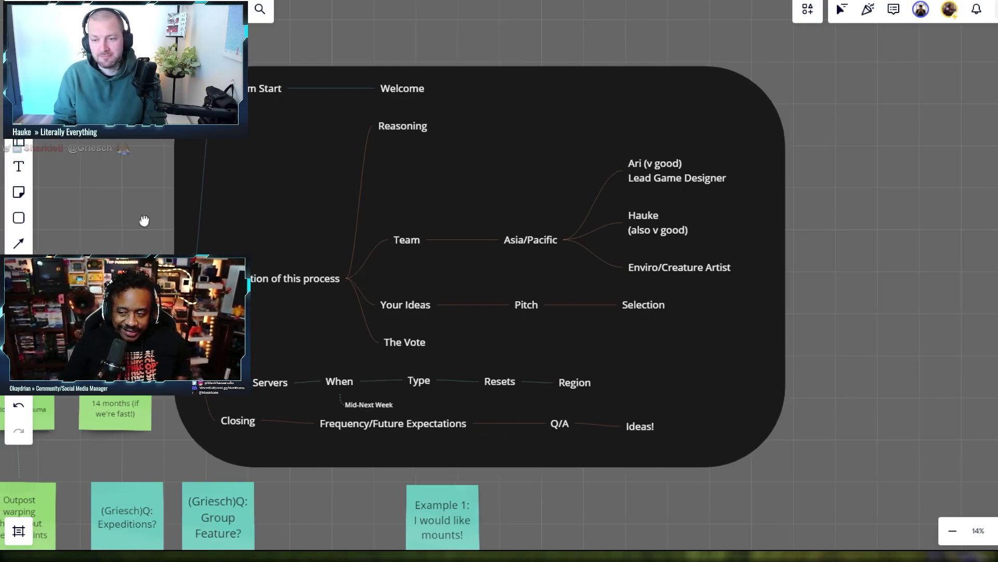
pyautogui.scroll(-2, 144, 220)
pyautogui.scroll(-5, 252, 178)
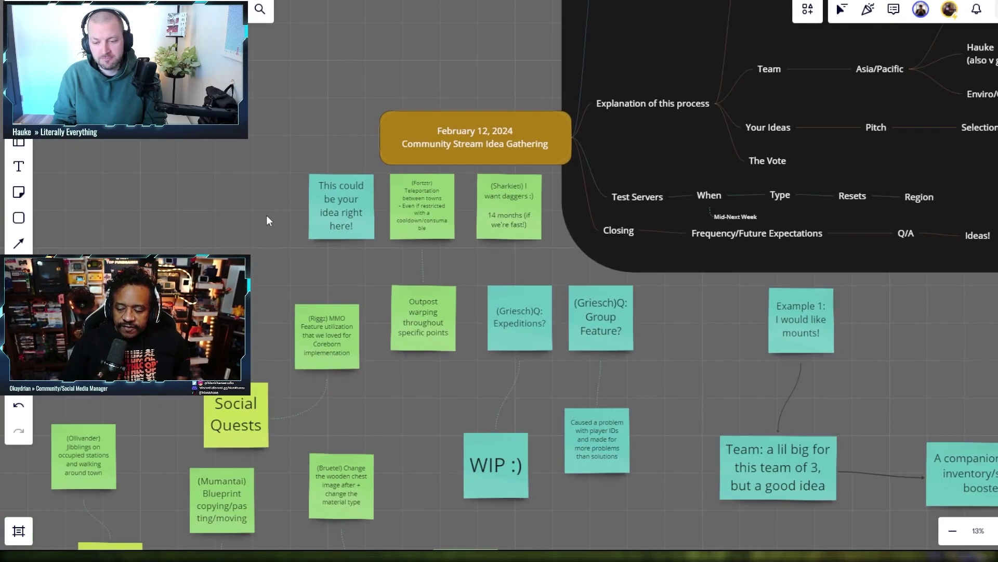
pyautogui.moveTo(267, 220); pyautogui.dragTo(369, 193)
pyautogui.scroll(-3, 294, 207)
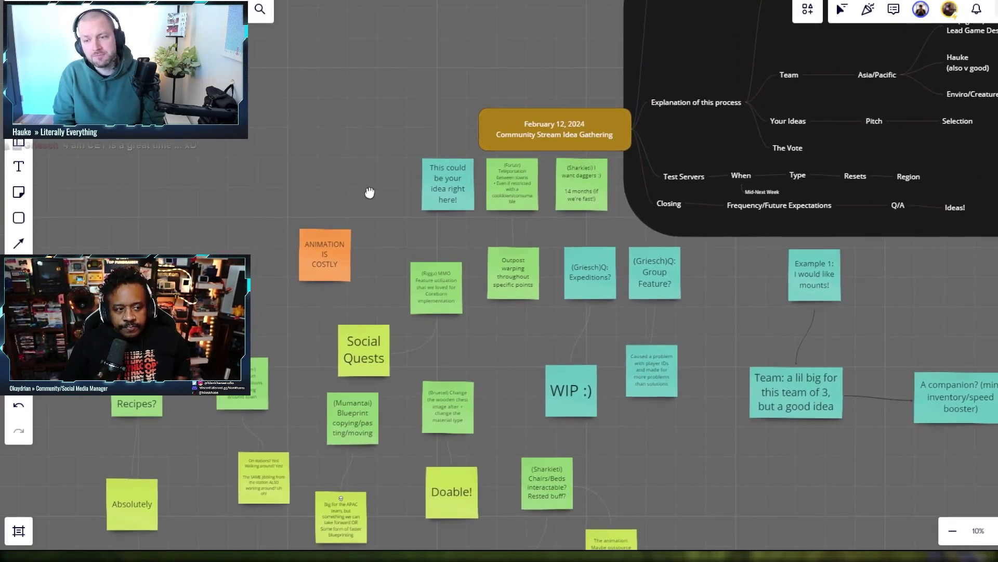
pyautogui.scroll(-1, 364, 196)
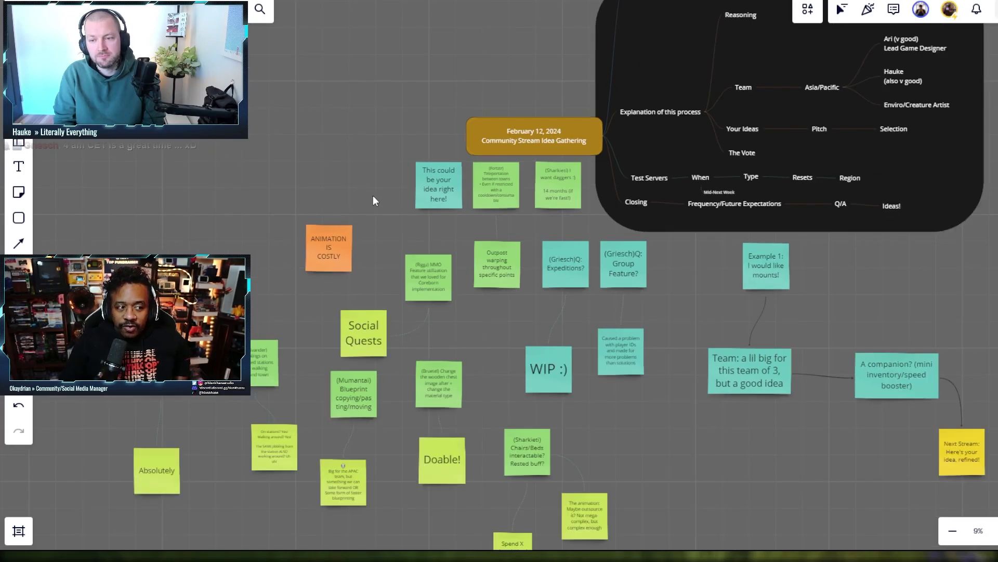
pyautogui.moveTo(368, 197); pyautogui.dragTo(448, 151)
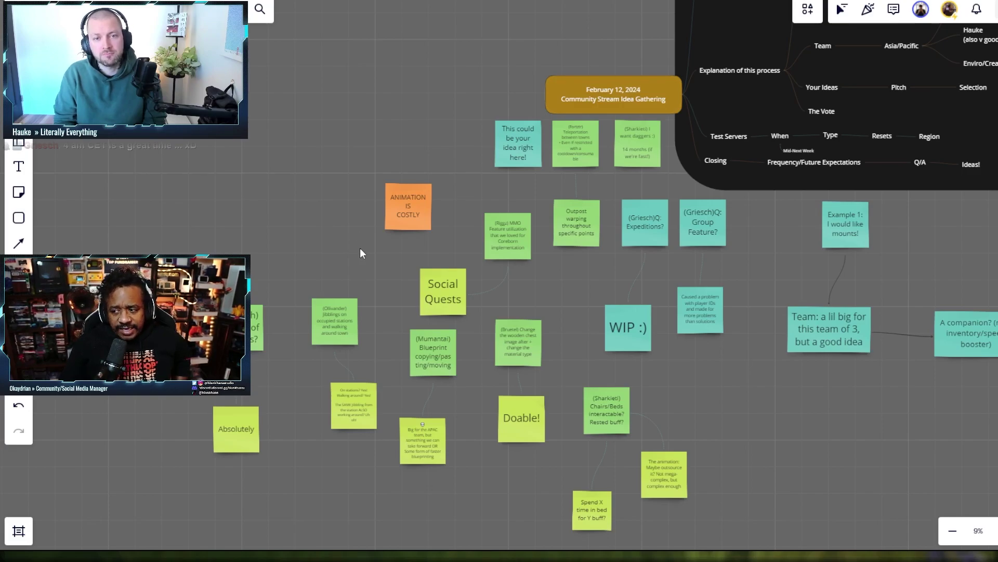
pyautogui.moveTo(346, 252); pyautogui.dragTo(305, 252)
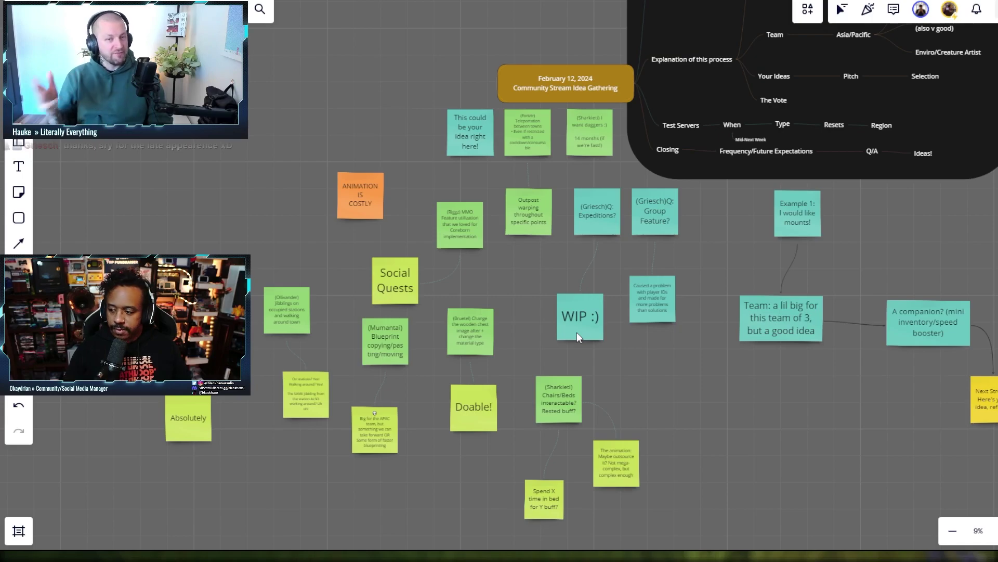
pyautogui.moveTo(774, 417); pyautogui.dragTo(740, 379)
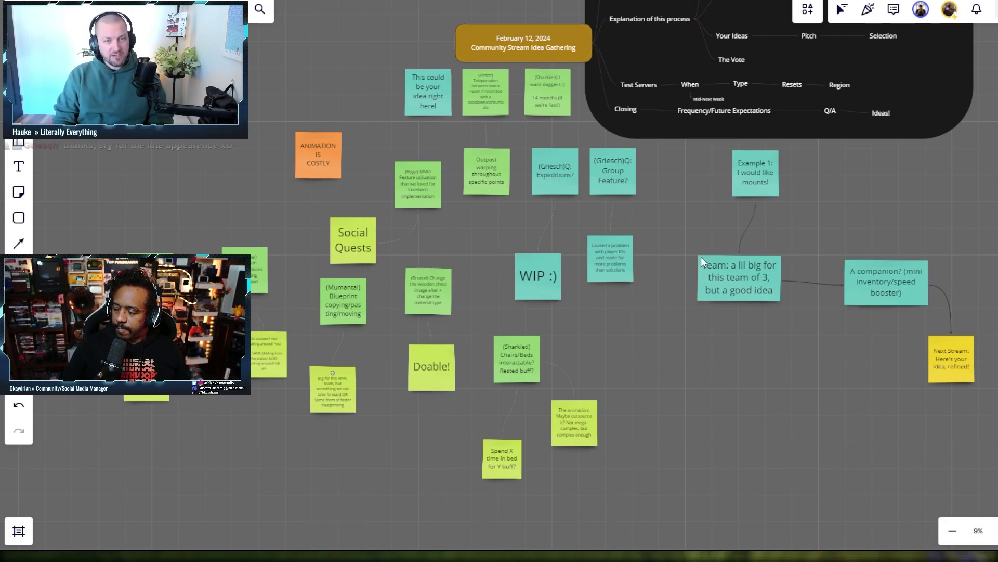
# Move the WIP :) note slightly up-right, beside the Expeditions and Group Feature questions
pyautogui.click(535, 279)
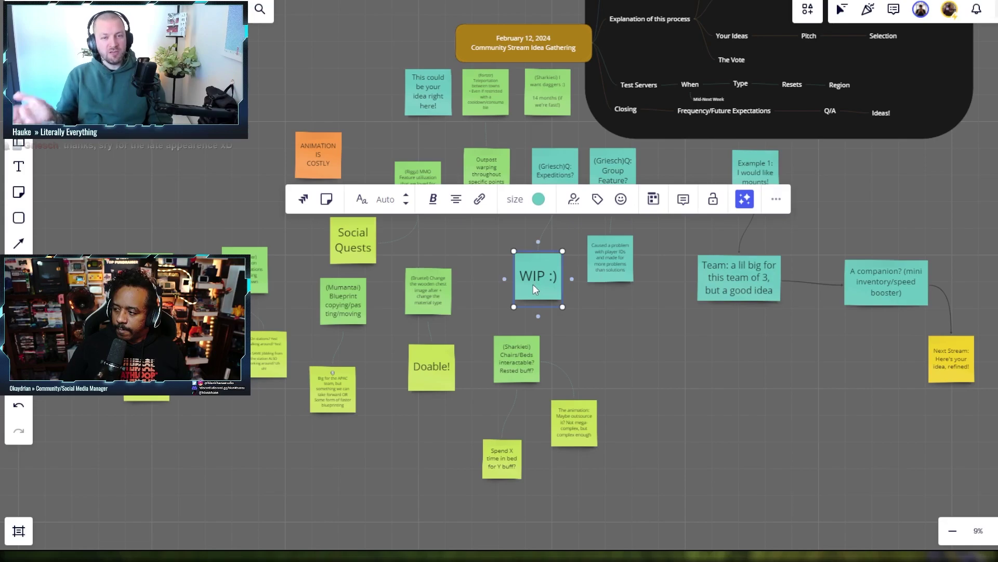
pyautogui.moveTo(535, 279); pyautogui.dragTo(550, 251)
pyautogui.click(668, 342)
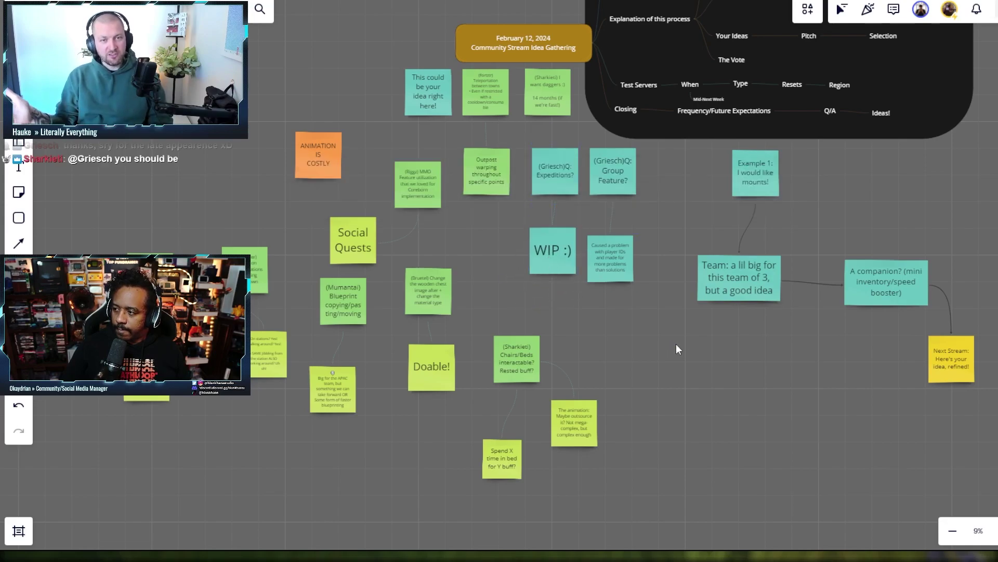